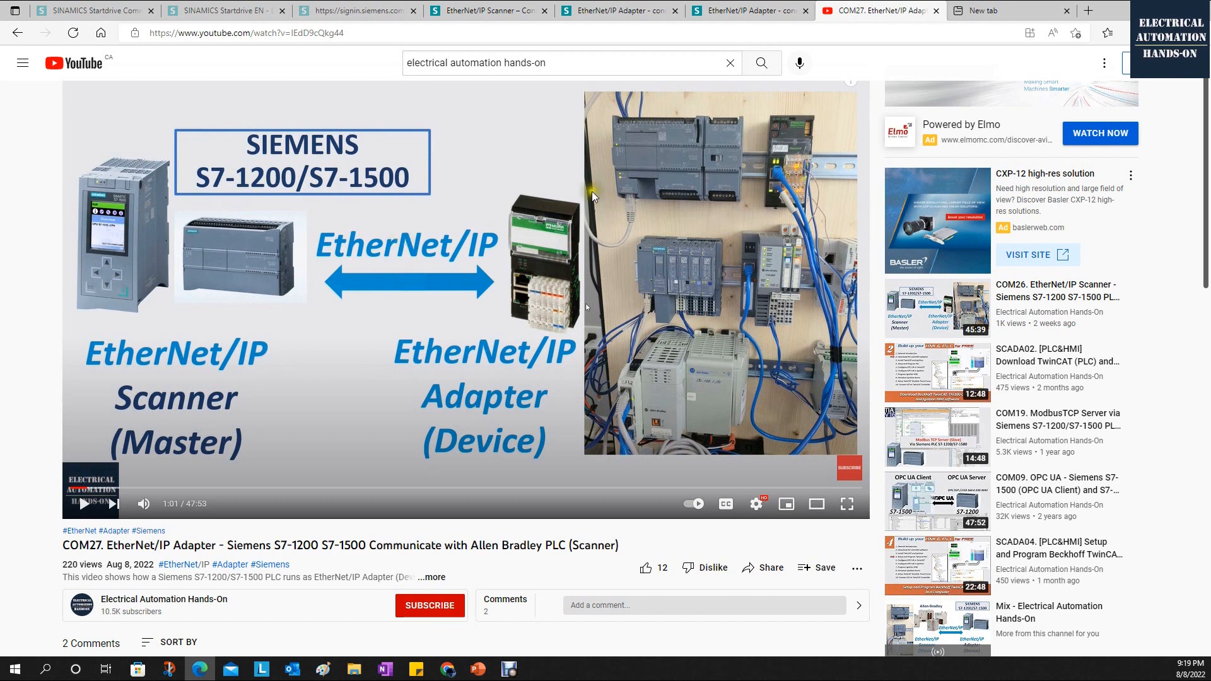
# Open the Siemens support entry for the EtherNet/IP Adapter and review its title, example projects, libraries and SIMATIC EDS file downloads.
pyautogui.click(741, 13)
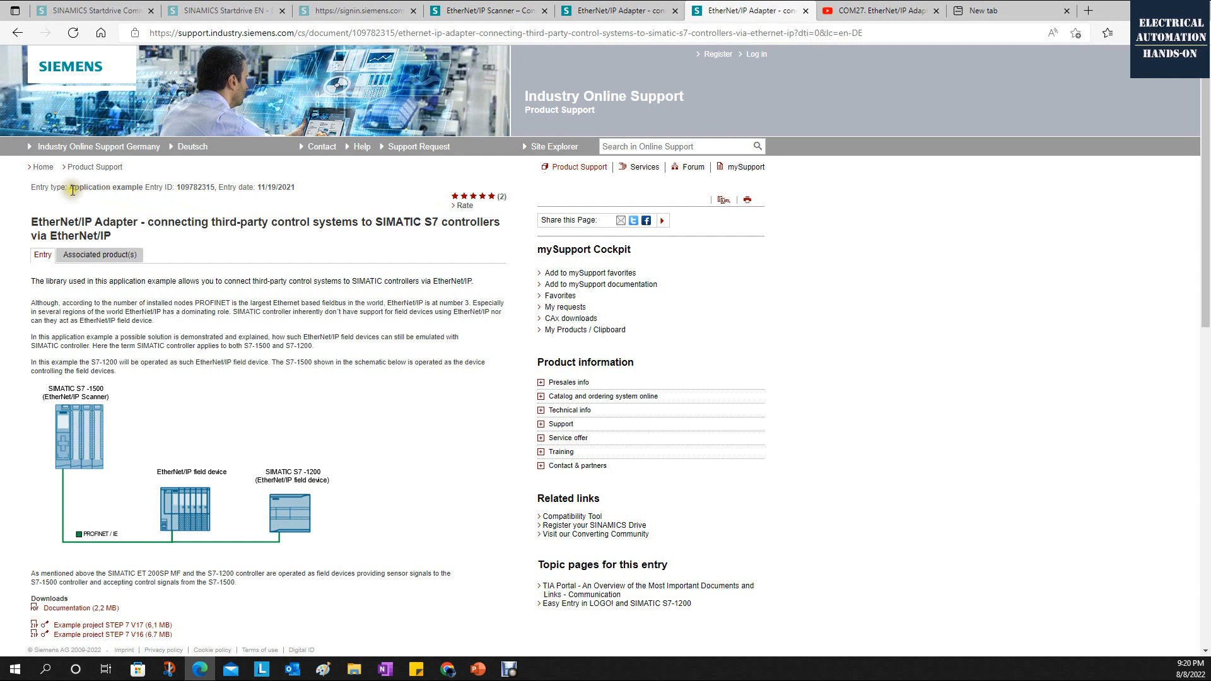
pyautogui.moveTo(177, 187); pyautogui.dragTo(216, 189)
pyautogui.click(281, 202)
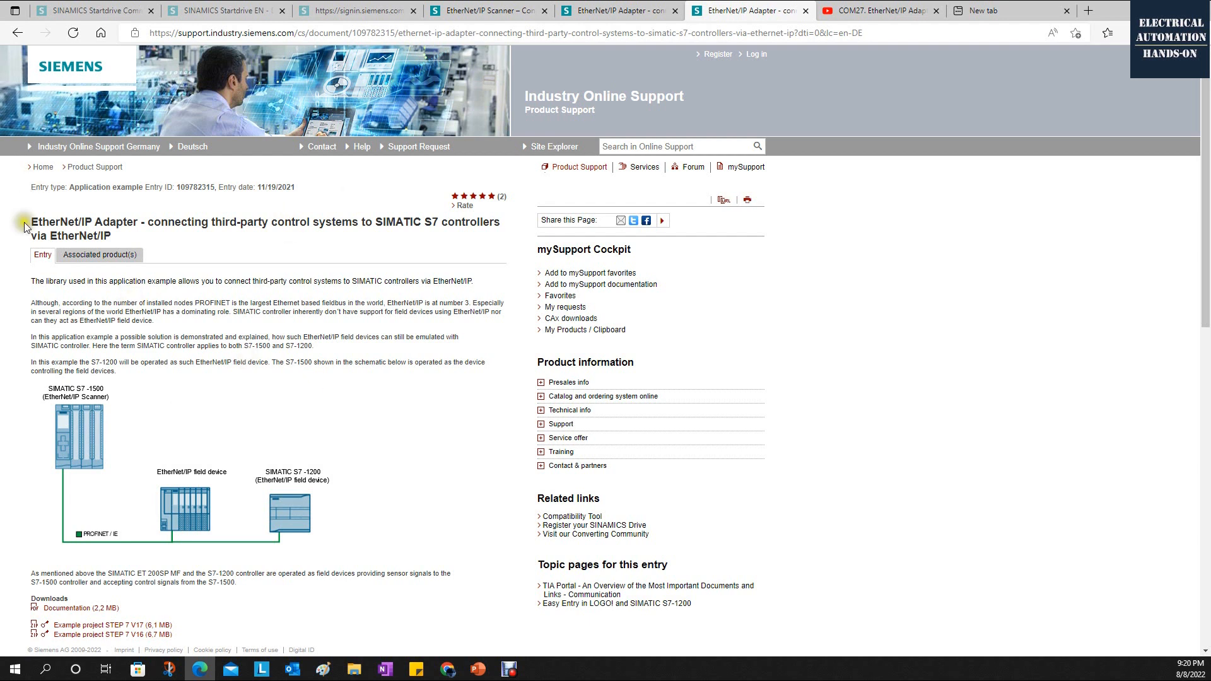
pyautogui.moveTo(30, 222); pyautogui.dragTo(138, 220)
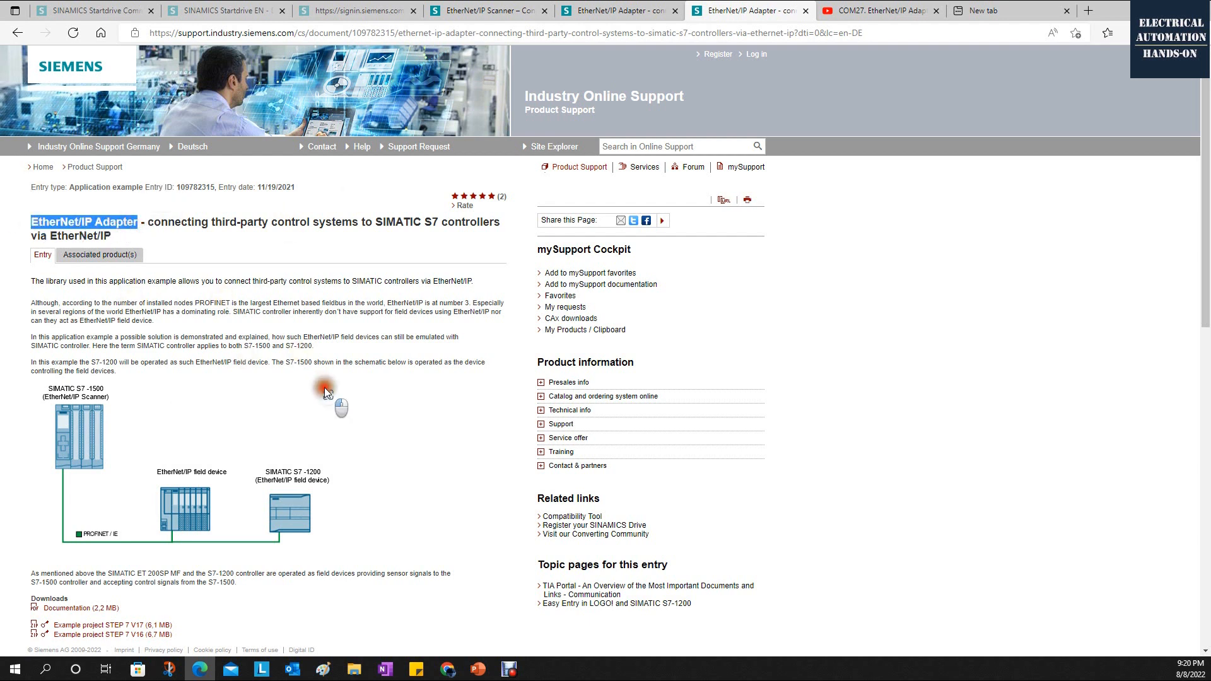
pyautogui.scroll(-3, 323, 389)
pyautogui.scroll(-2, 319, 399)
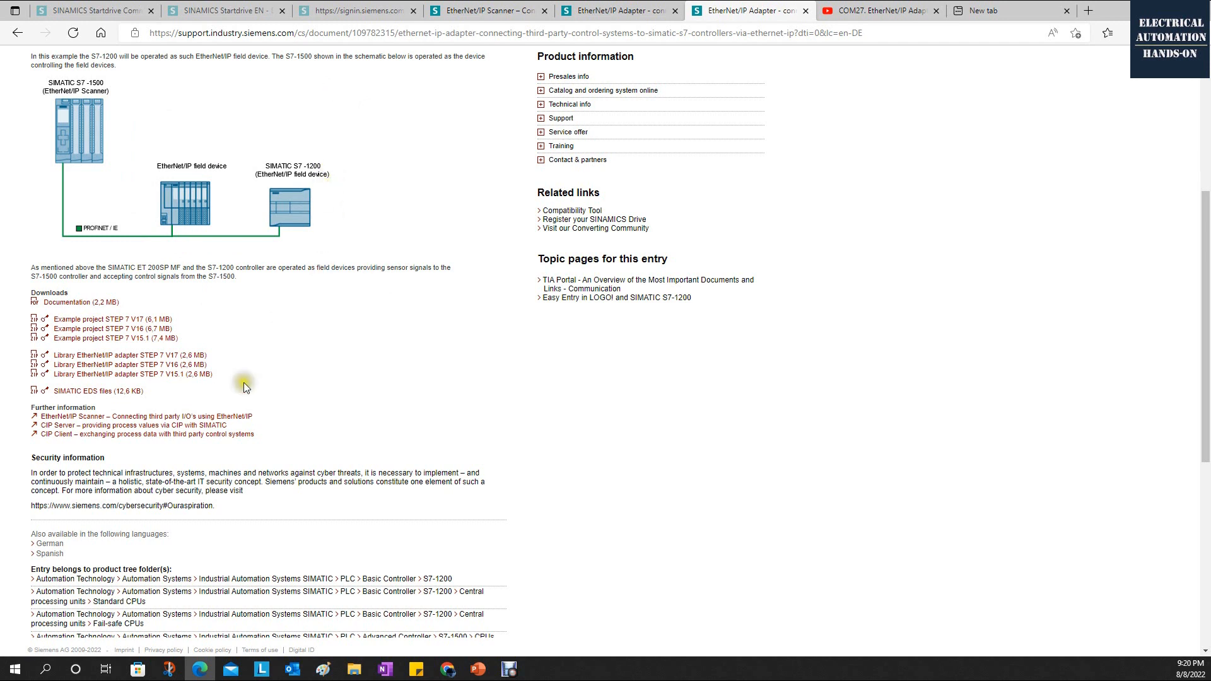
pyautogui.click(123, 393)
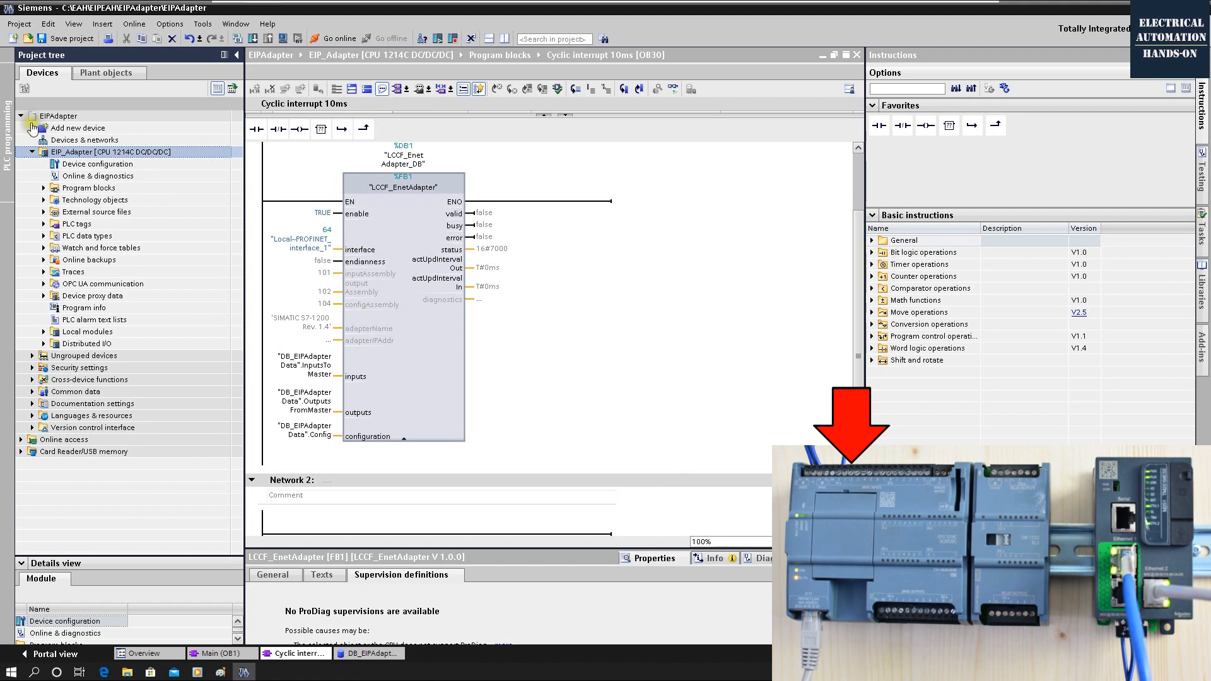
# Switch to TIA Portal, open the EIP_Adapter device configuration and check the CPU's firmware version in the device overview.
pyautogui.click(125, 164)
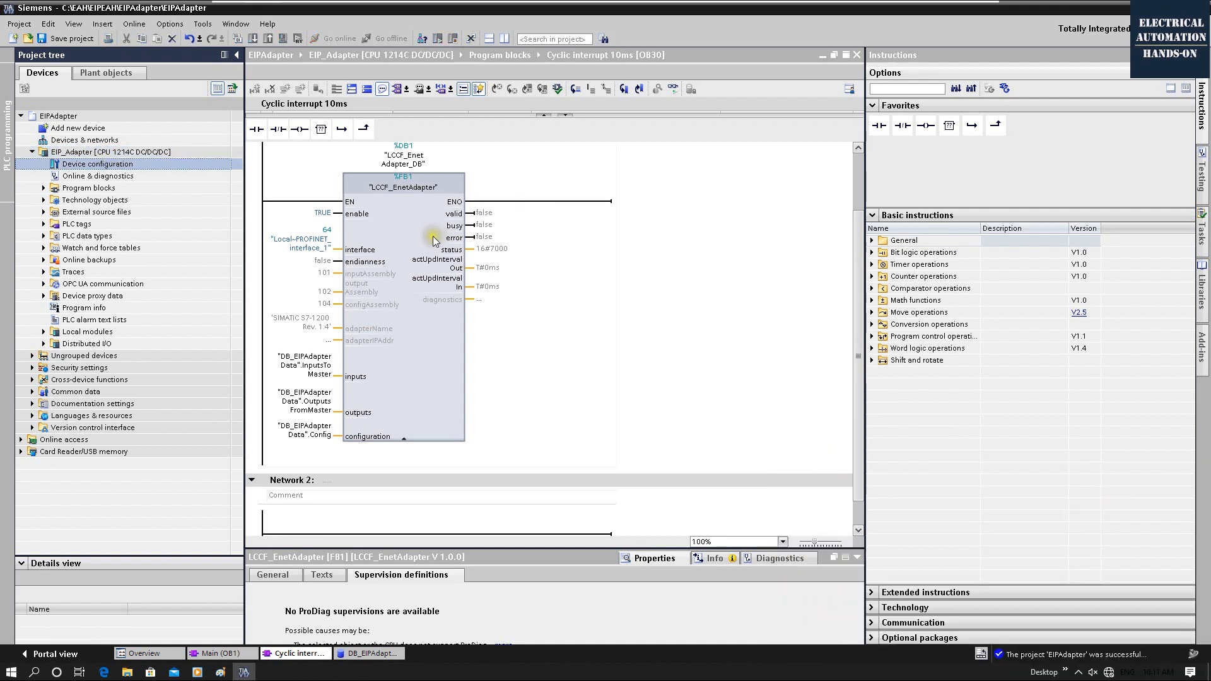
pyautogui.doubleClick(104, 166)
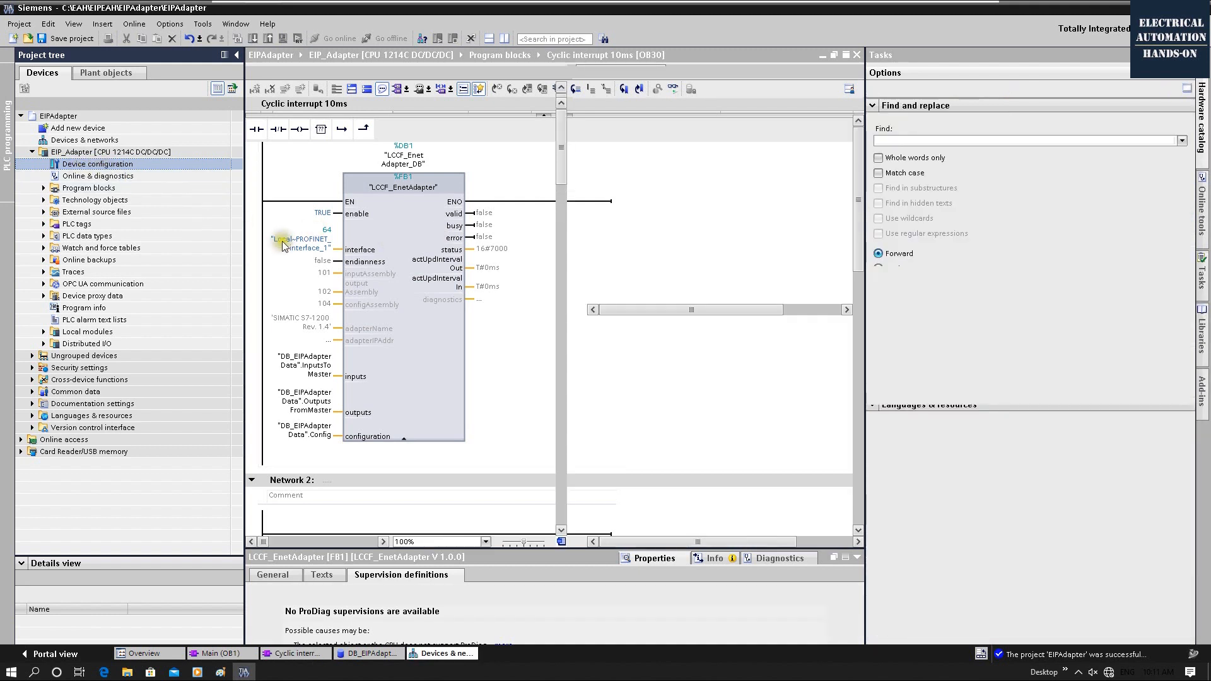
pyautogui.click(540, 242)
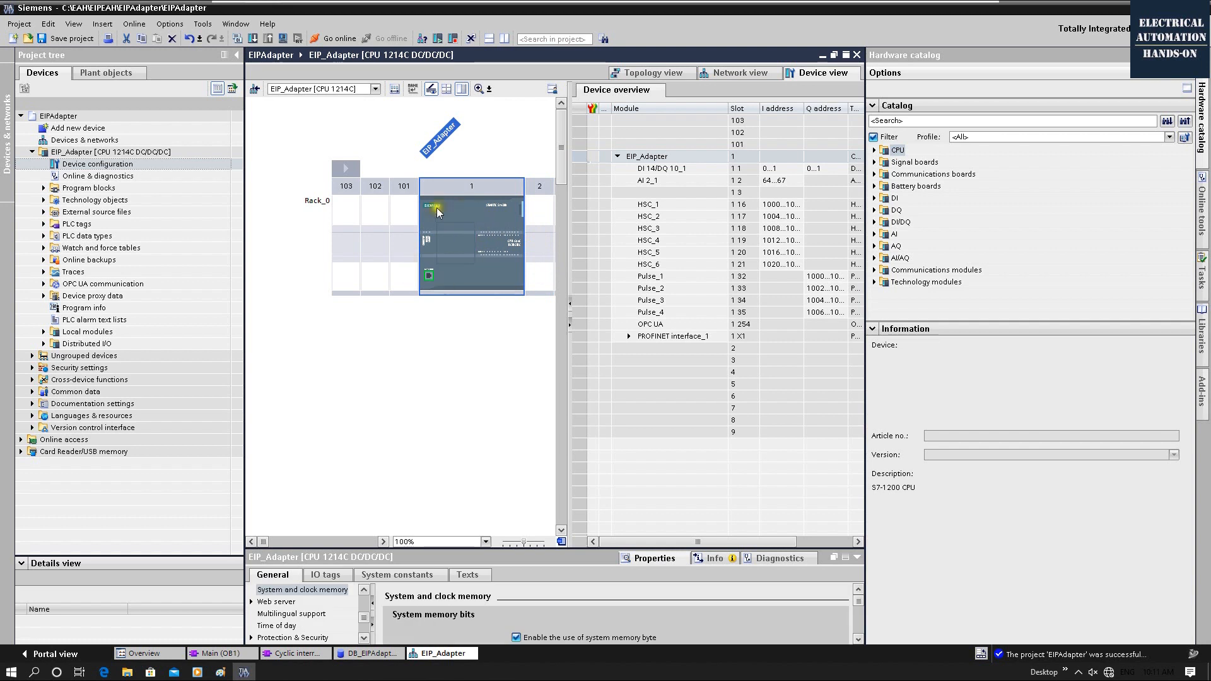
pyautogui.click(1189, 54)
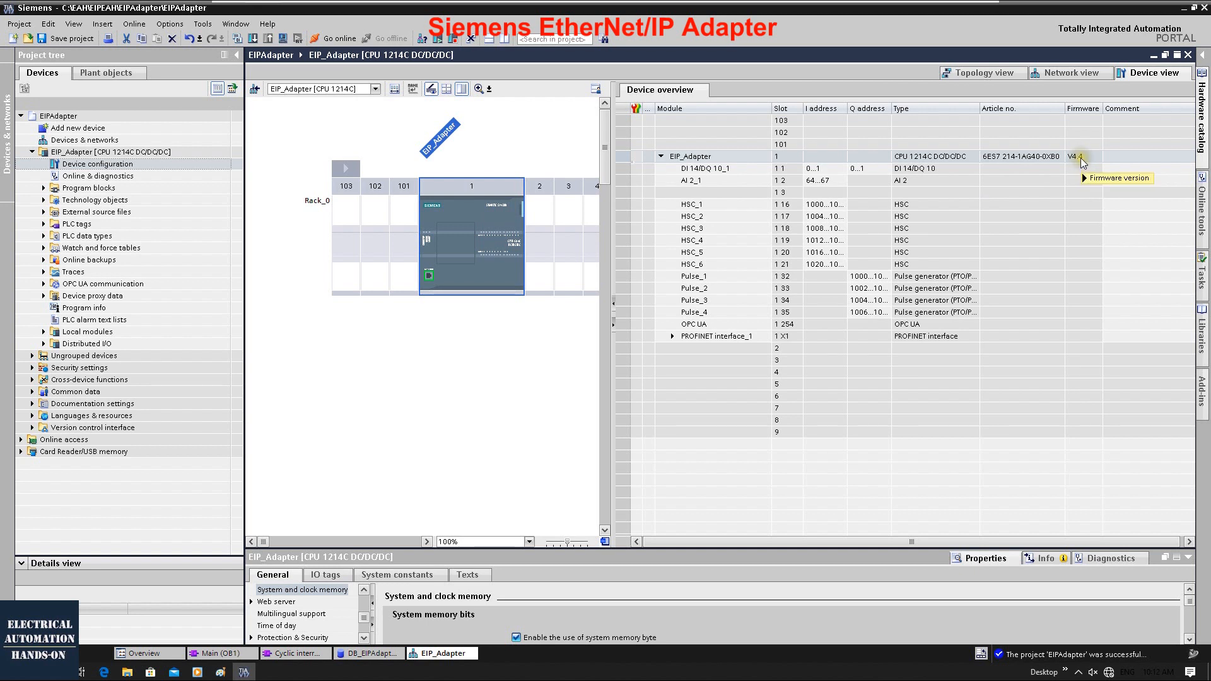
pyautogui.moveTo(1081, 159)
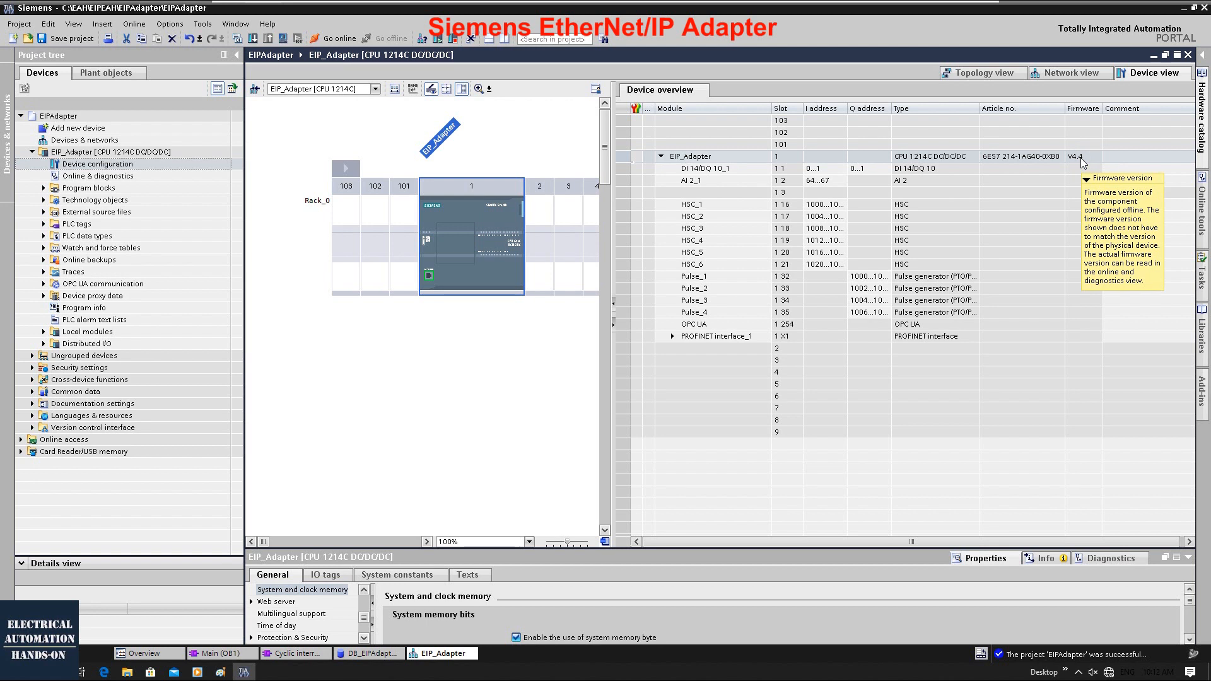
pyautogui.click(1071, 205)
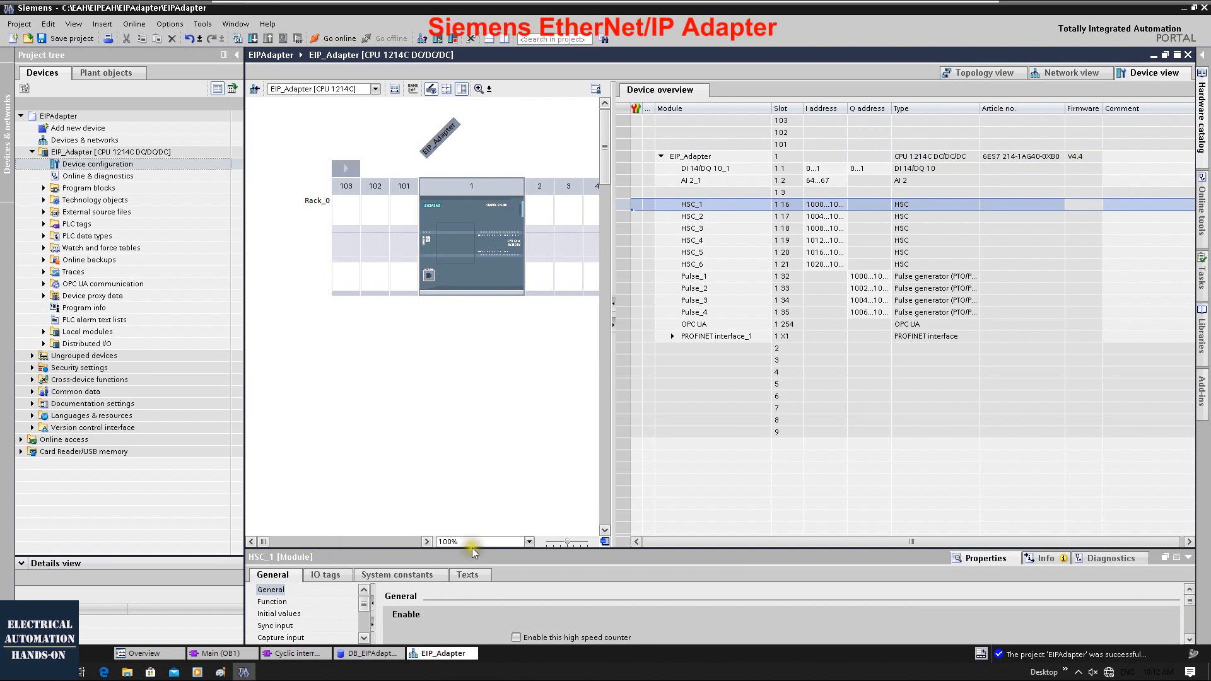
# Inspect the Ethernet addresses of the PROFINET interface and the CPU's system and clock memory settings in an enlarged properties area.
pyautogui.click(429, 275)
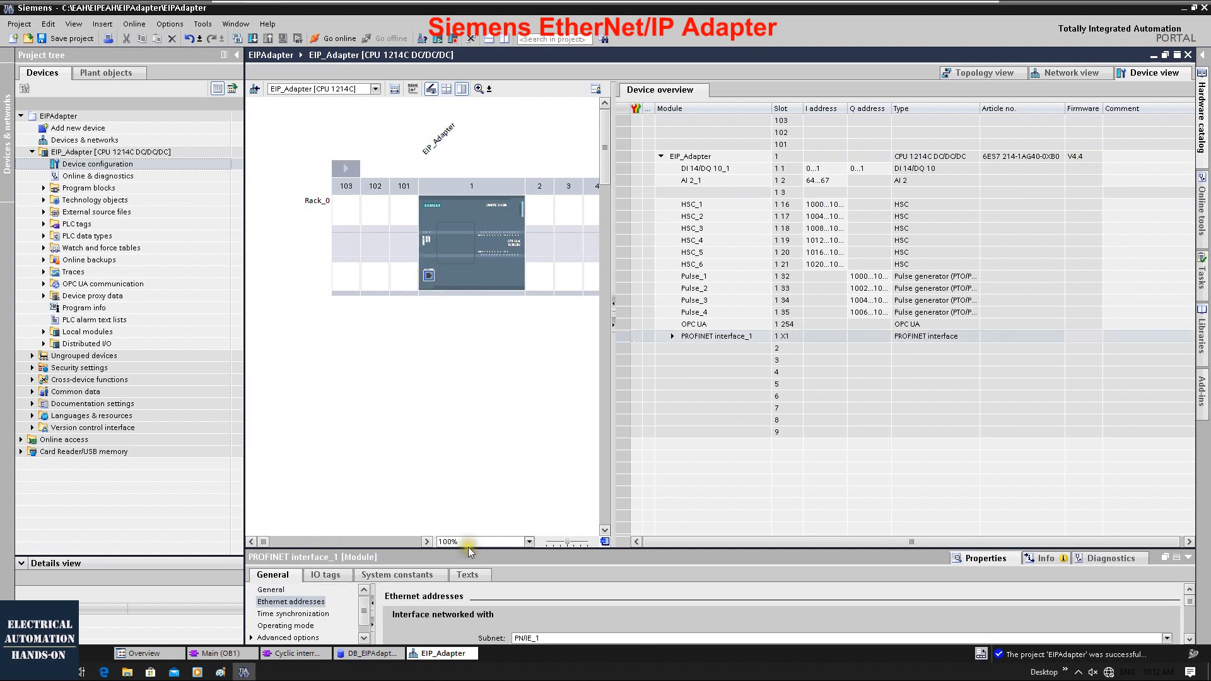
pyautogui.moveTo(468, 548); pyautogui.dragTo(459, 338)
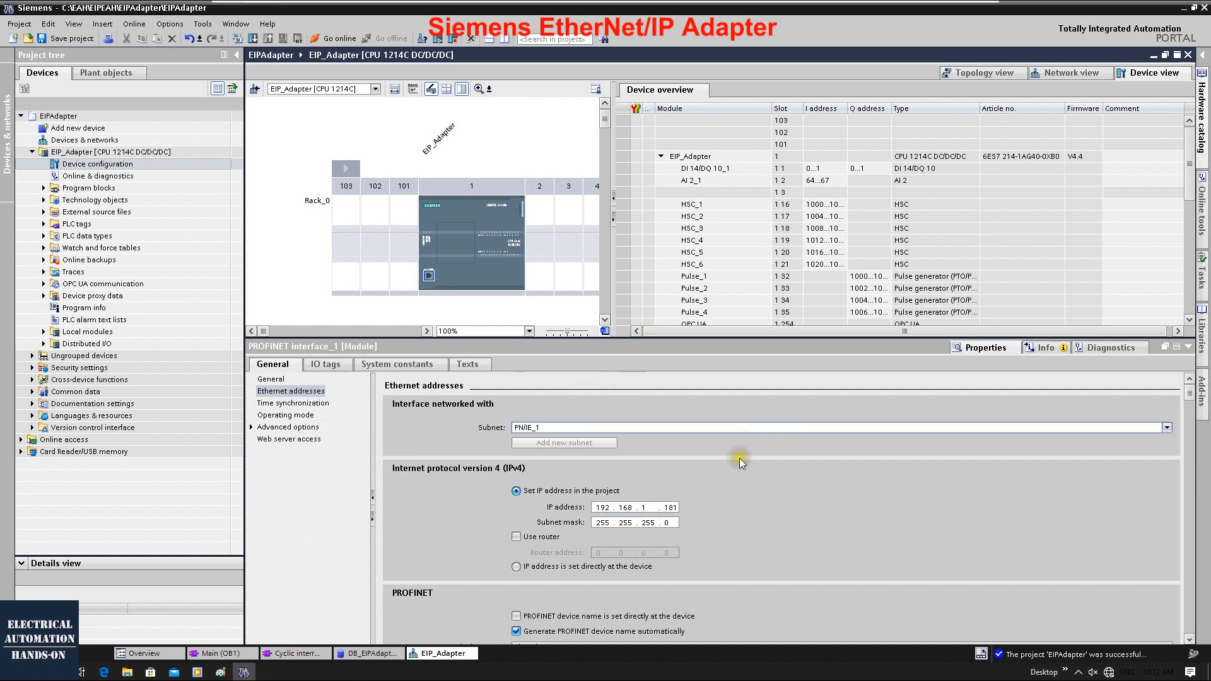
pyautogui.click(469, 211)
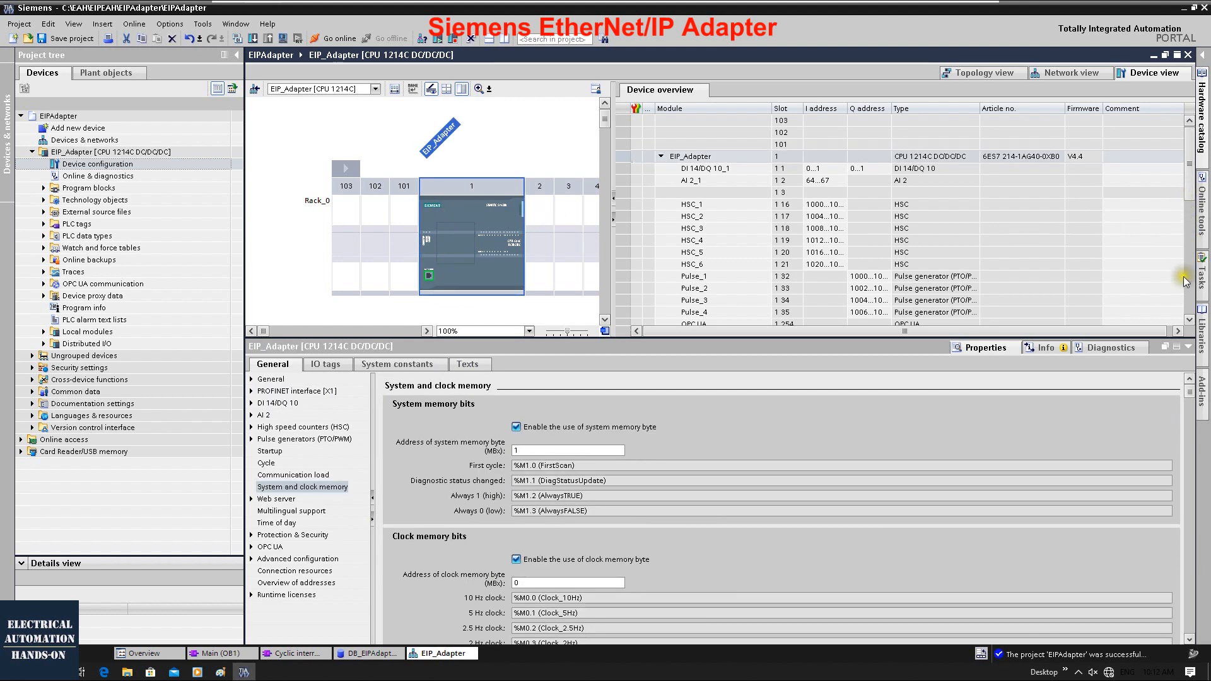
# Open the global library LCCF_EnetAdapter from the Library_EnetAdapter_V17 folder.
pyautogui.click(1203, 351)
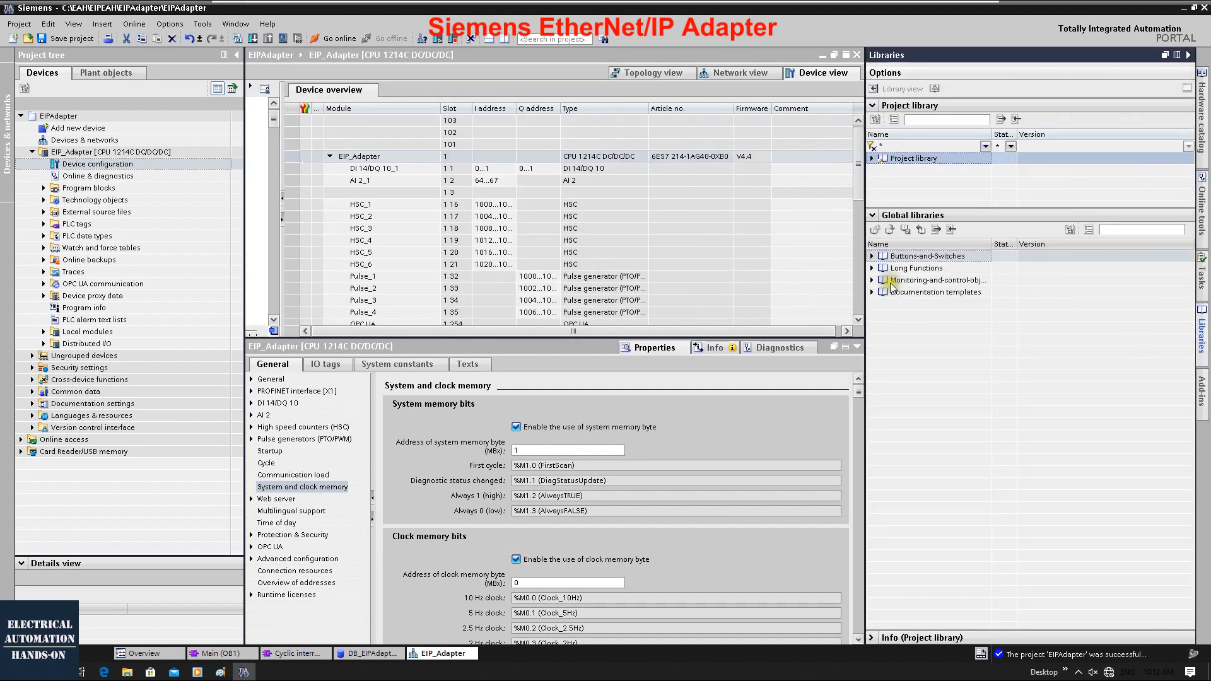
pyautogui.click(890, 230)
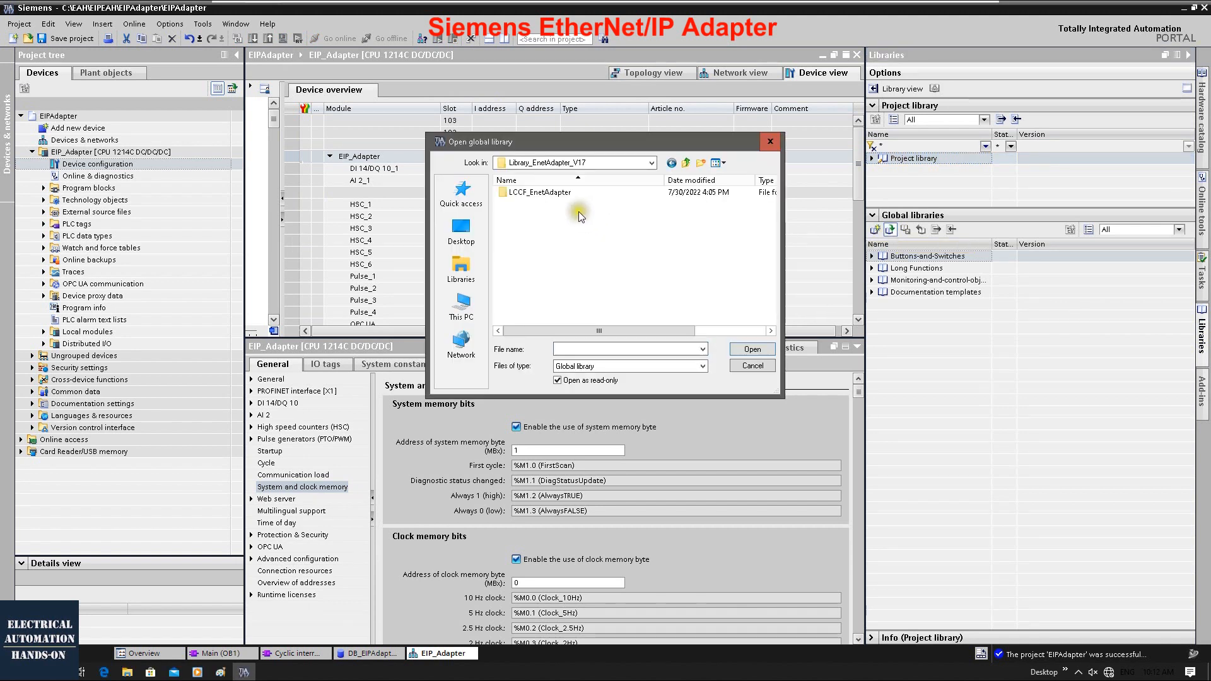
pyautogui.click(567, 193)
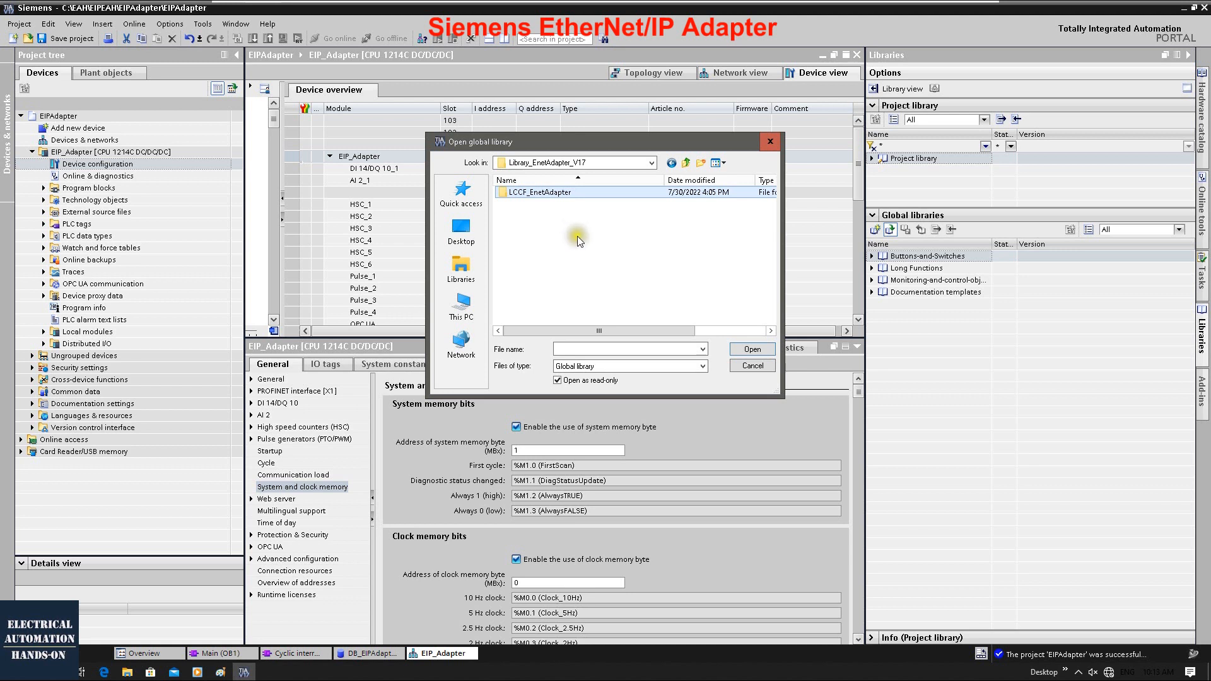
pyautogui.doubleClick(556, 192)
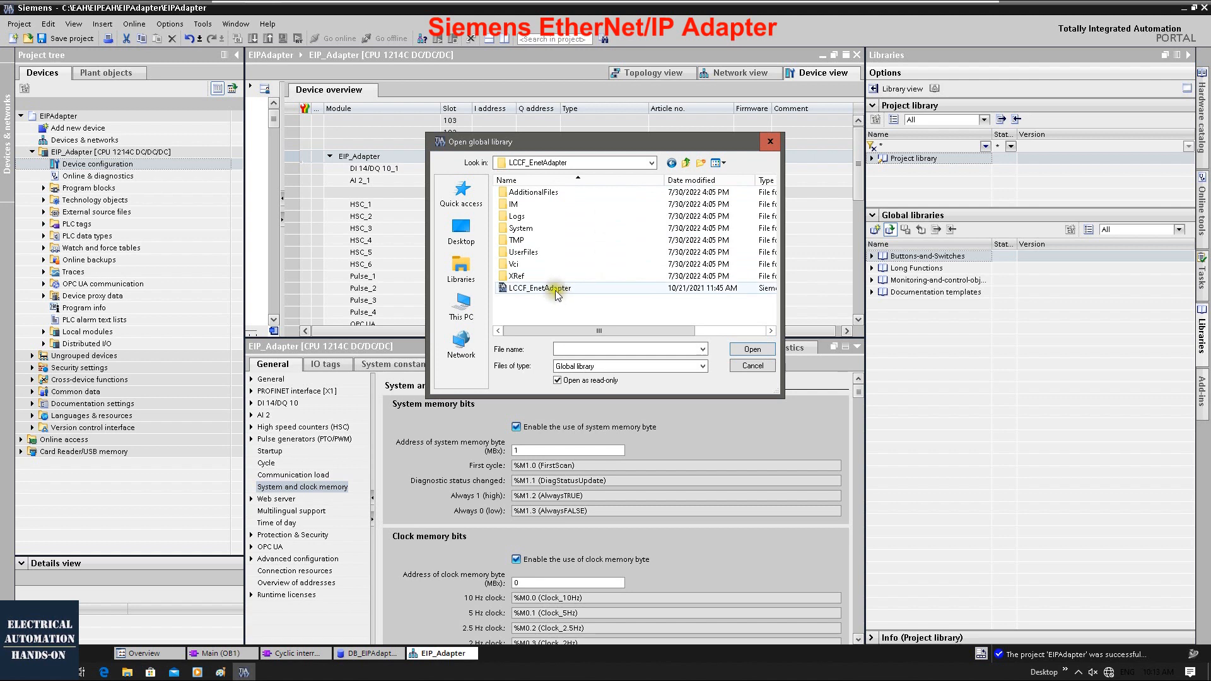
pyautogui.click(555, 288)
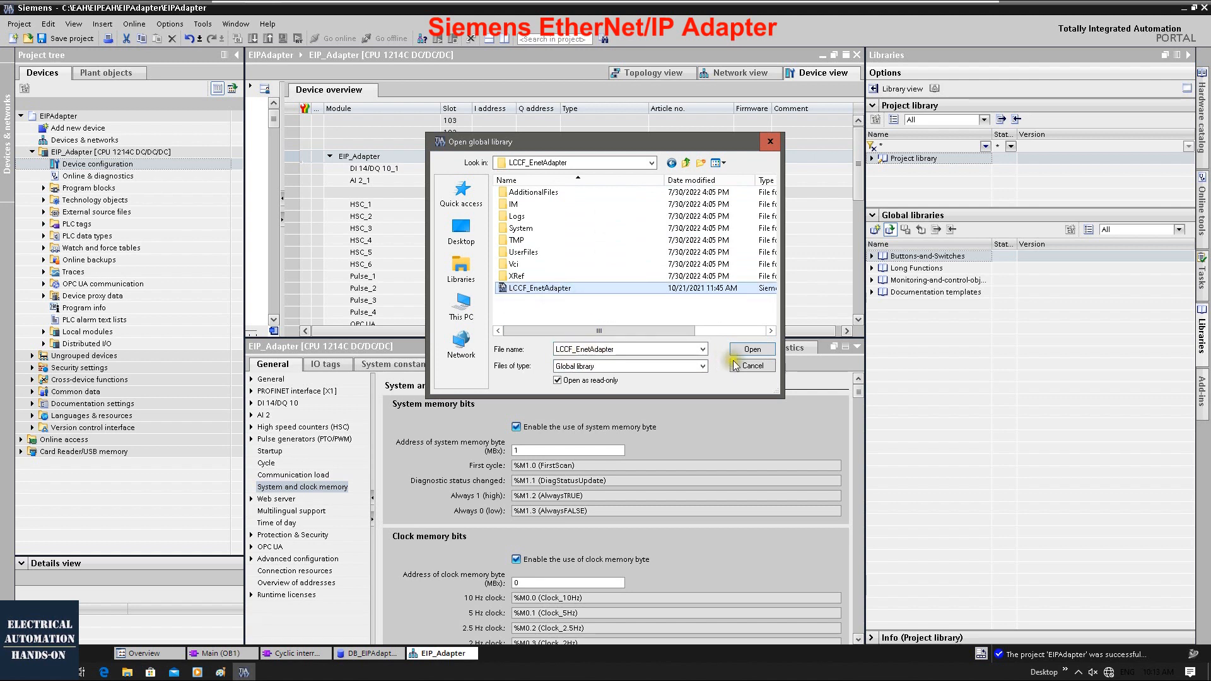
pyautogui.click(755, 351)
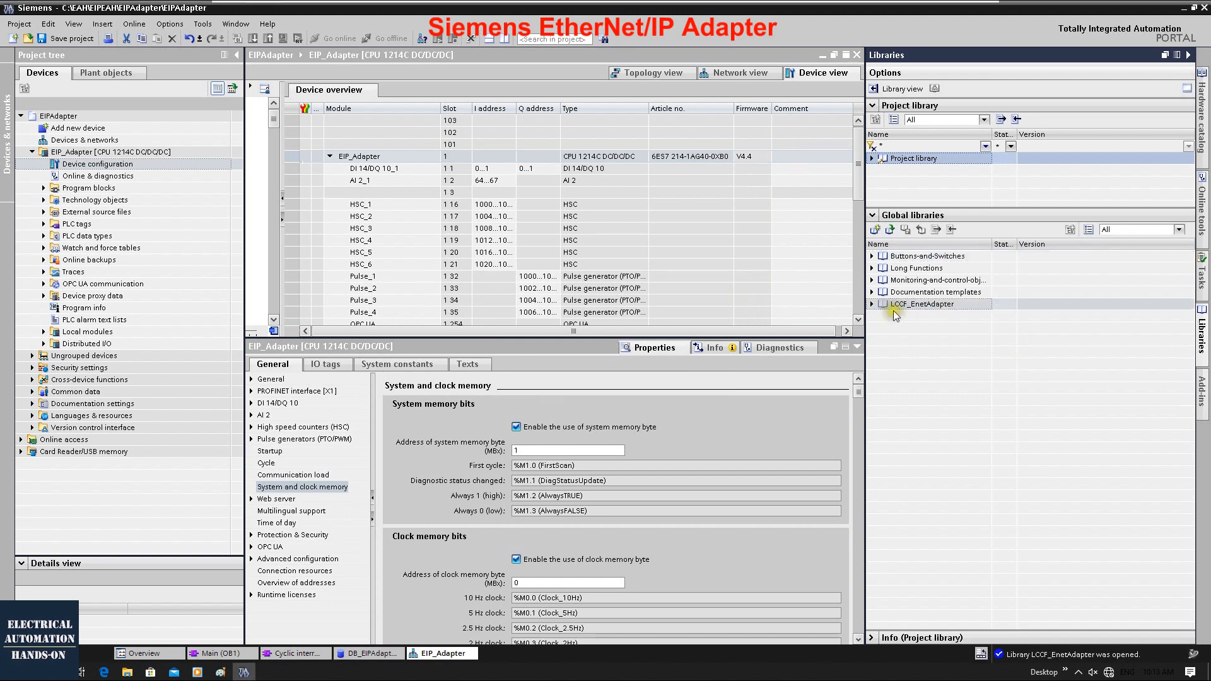
# Examine the LCCF_EnetAdapter library's S7-1200 and S7-1500 types, including the function block versions and data types.
pyautogui.click(883, 316)
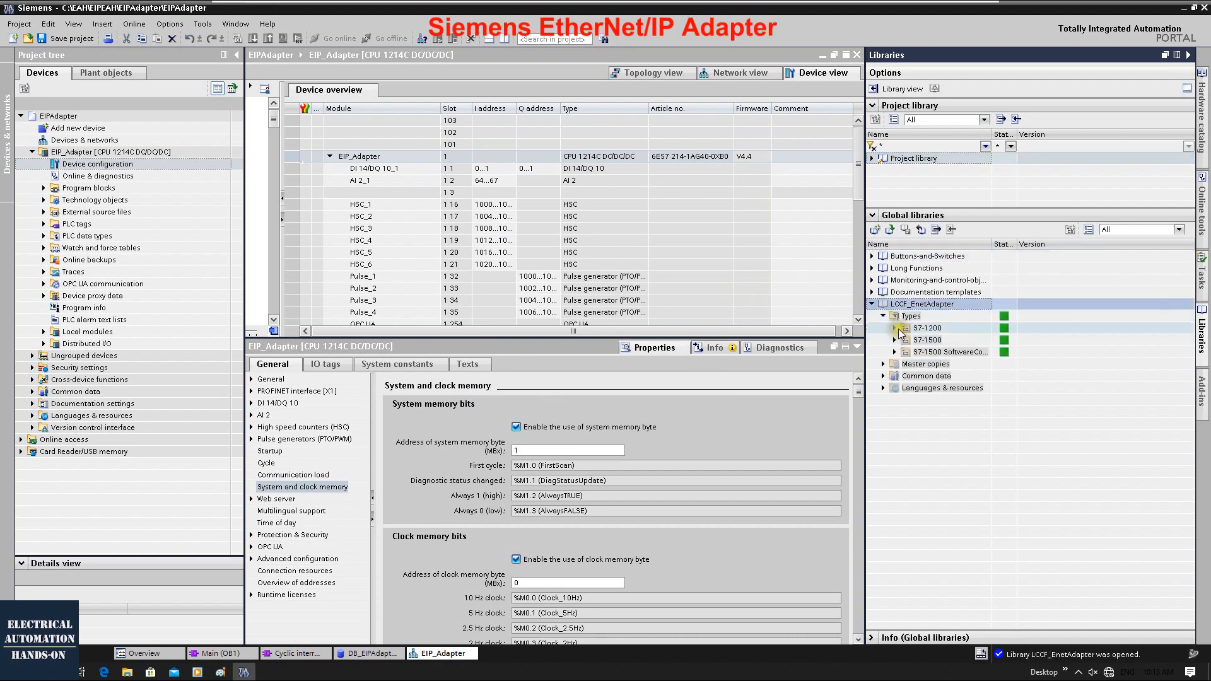
pyautogui.click(895, 328)
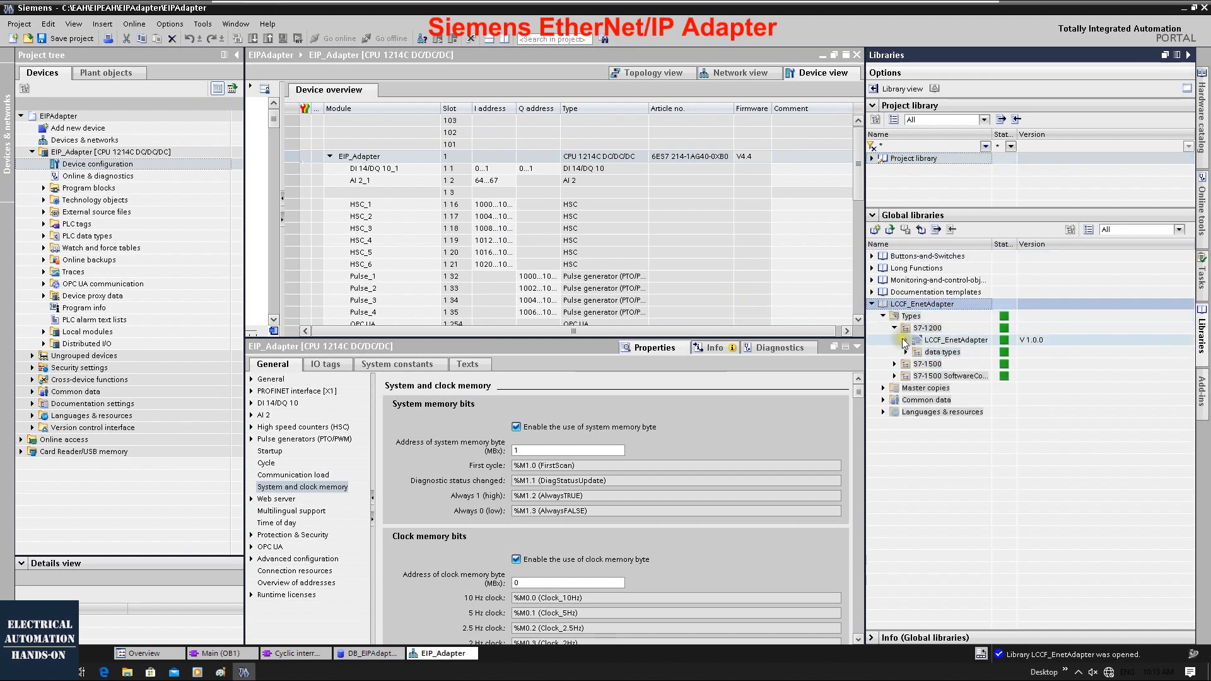
pyautogui.click(906, 340)
pyautogui.click(894, 376)
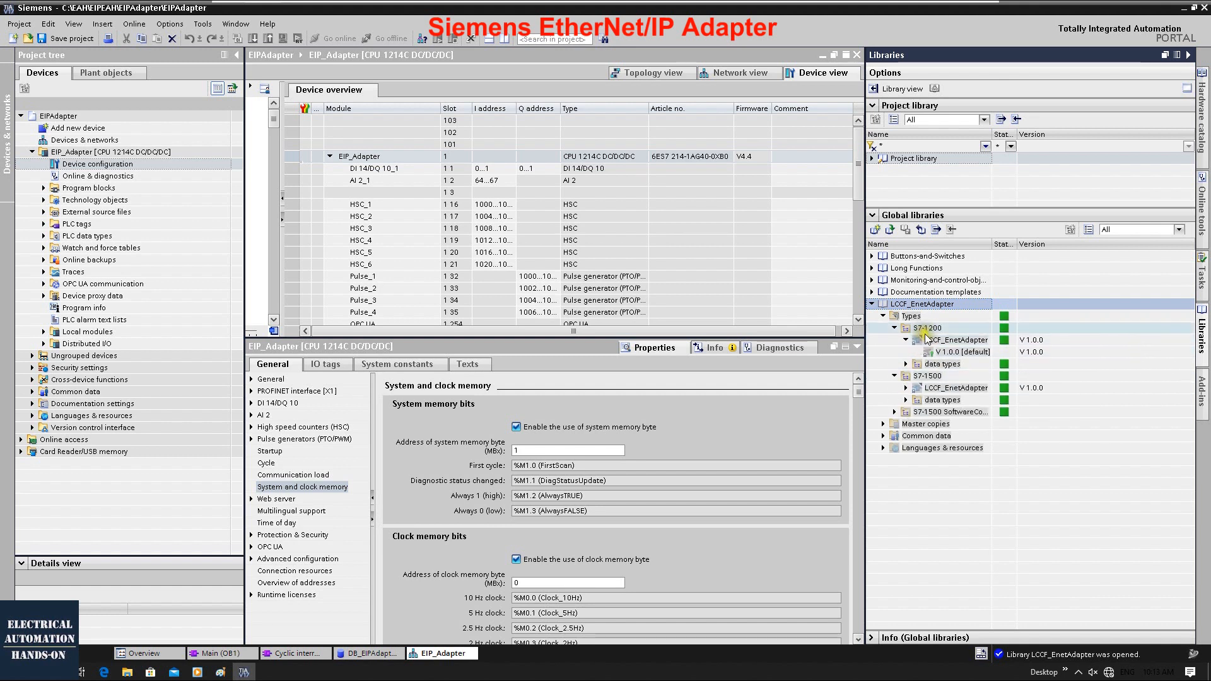
pyautogui.click(905, 387)
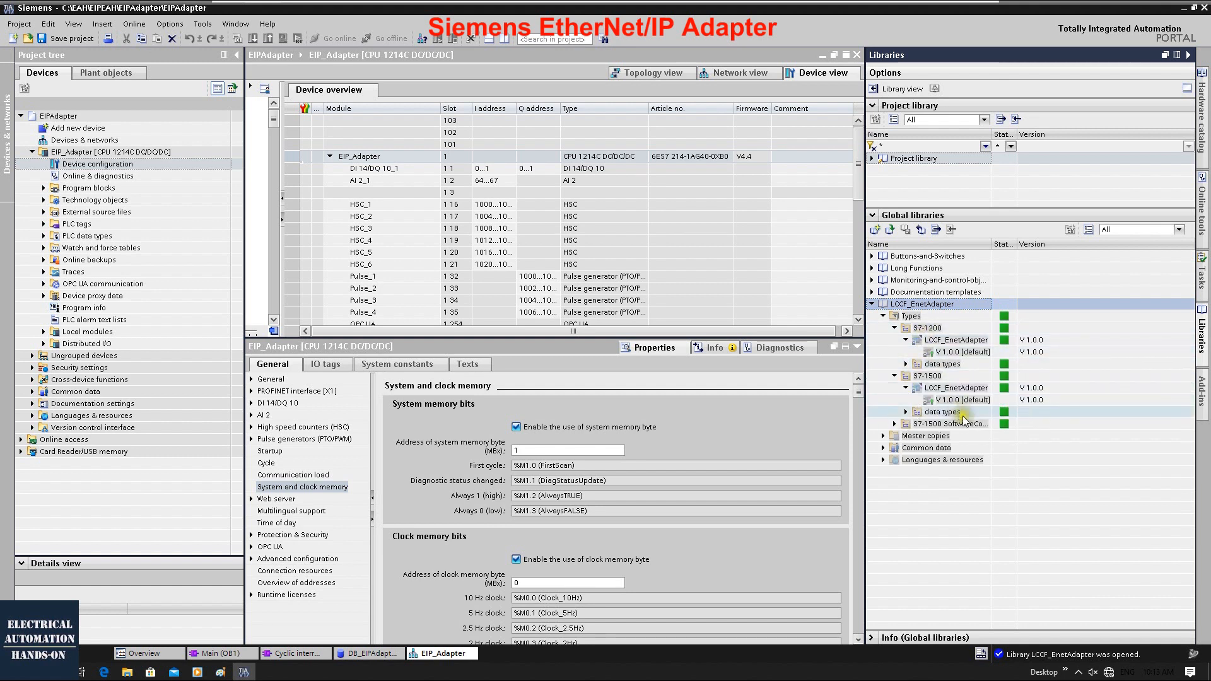
pyautogui.click(907, 412)
pyautogui.click(906, 364)
pyautogui.click(917, 376)
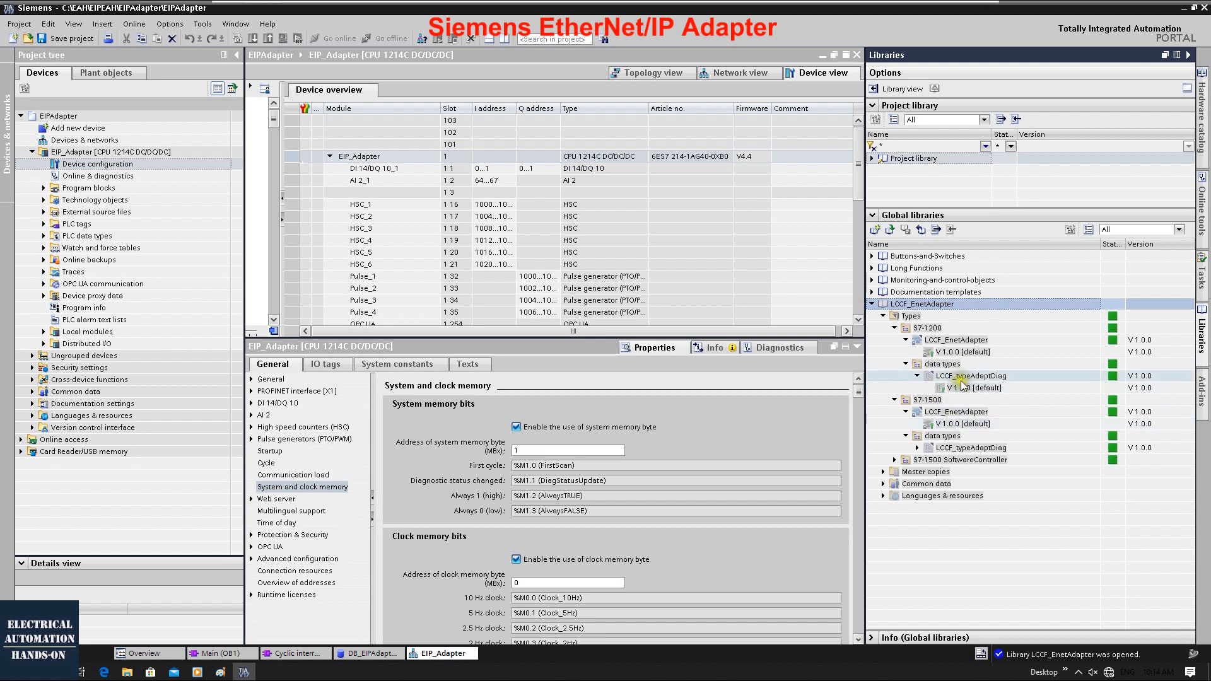
# Try to copy the S7-1200 LCCF_typeAdaptDiag type into PLC data types and the LCCF_EnetAdapter block into Program blocks.
pyautogui.click(913, 376)
pyautogui.moveTo(913, 377); pyautogui.dragTo(95, 273)
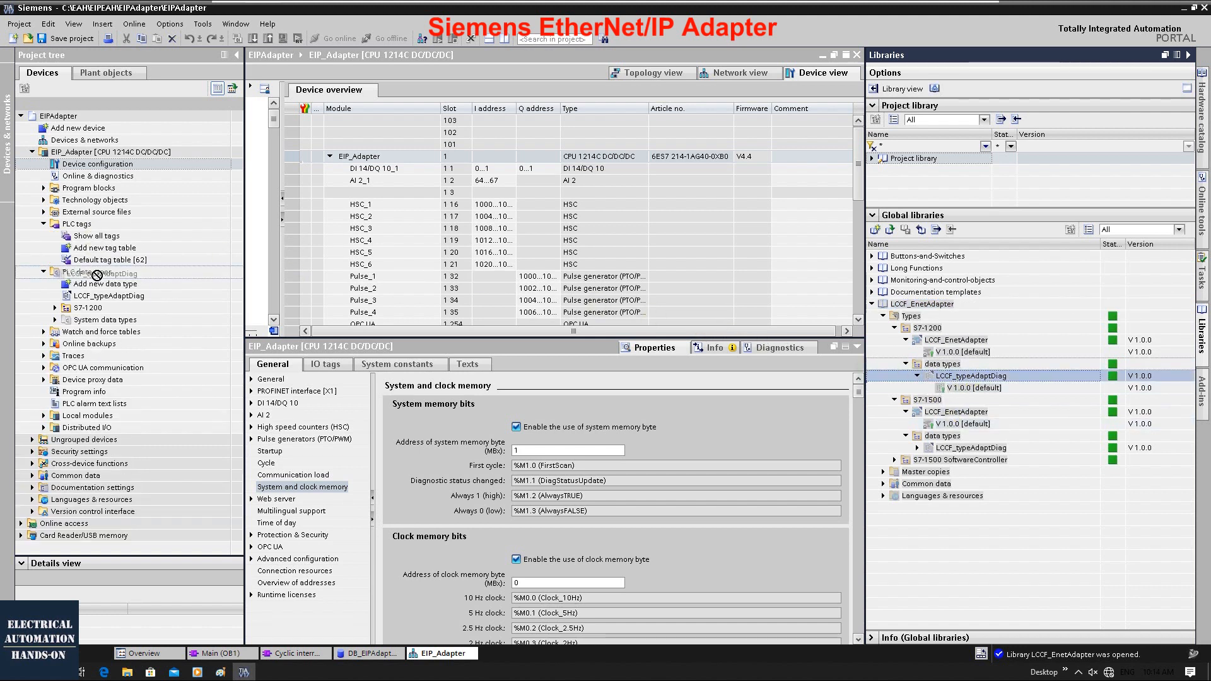
pyautogui.click(954, 340)
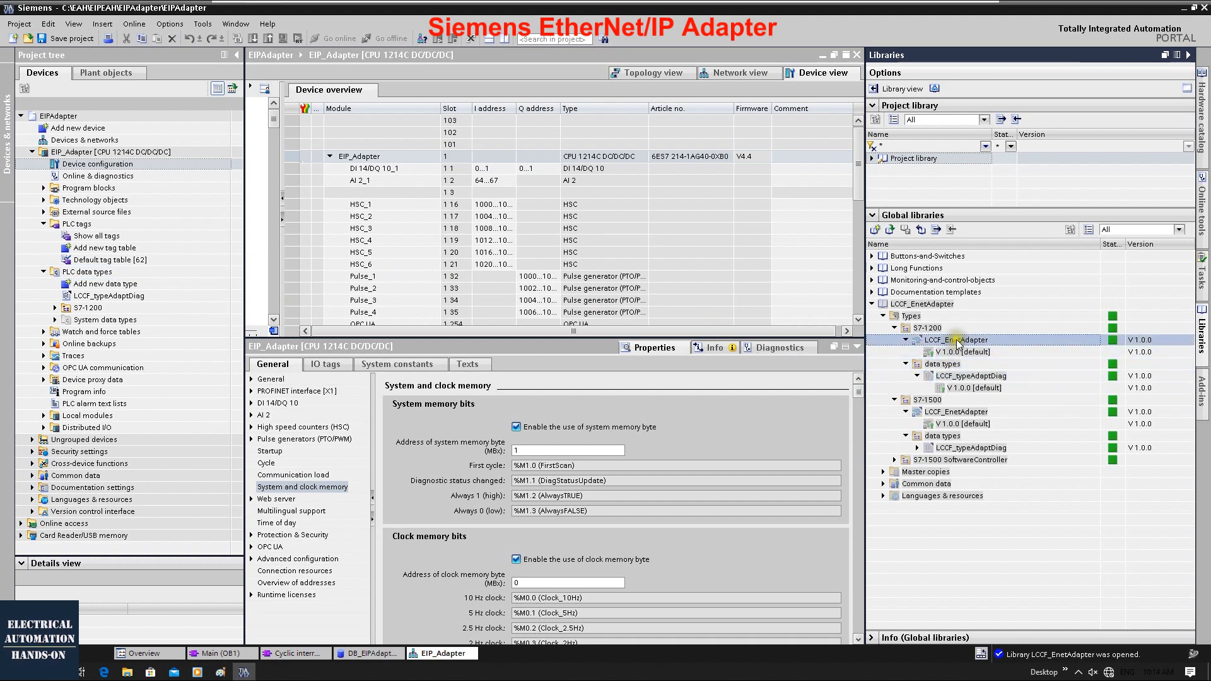
pyautogui.moveTo(961, 346); pyautogui.dragTo(74, 193)
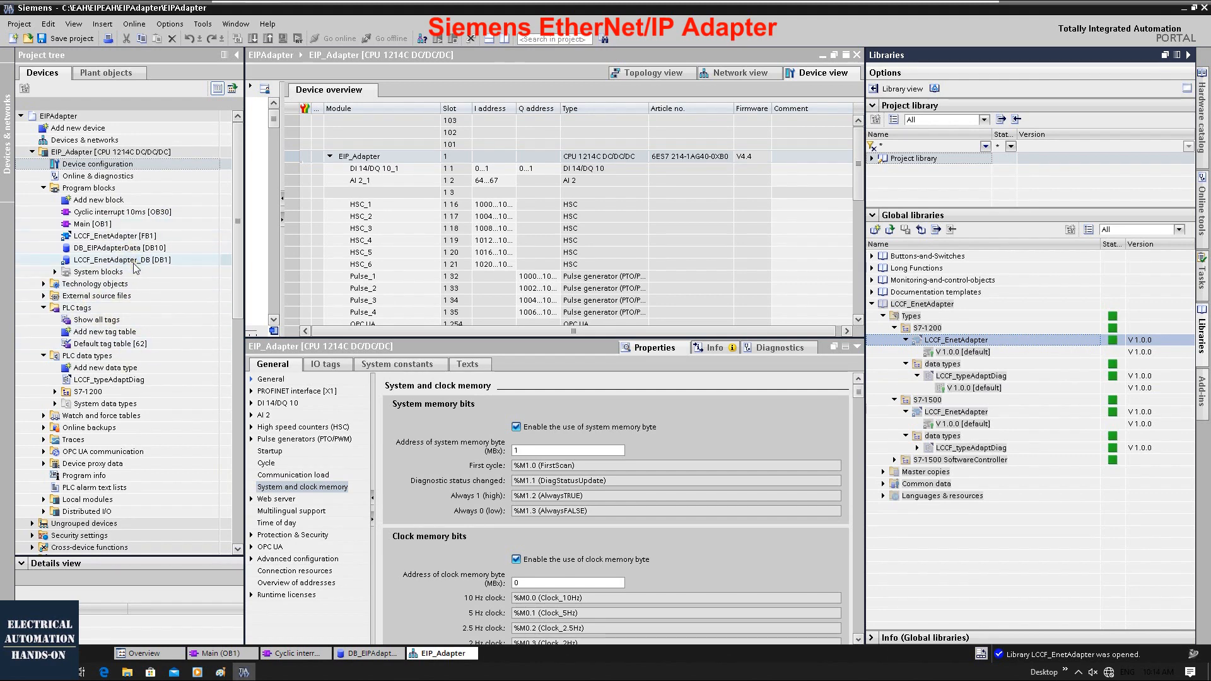
# Open the LCCF_typeAdaptDiag PLC data type to review its elements, and close it.
pyautogui.click(140, 380)
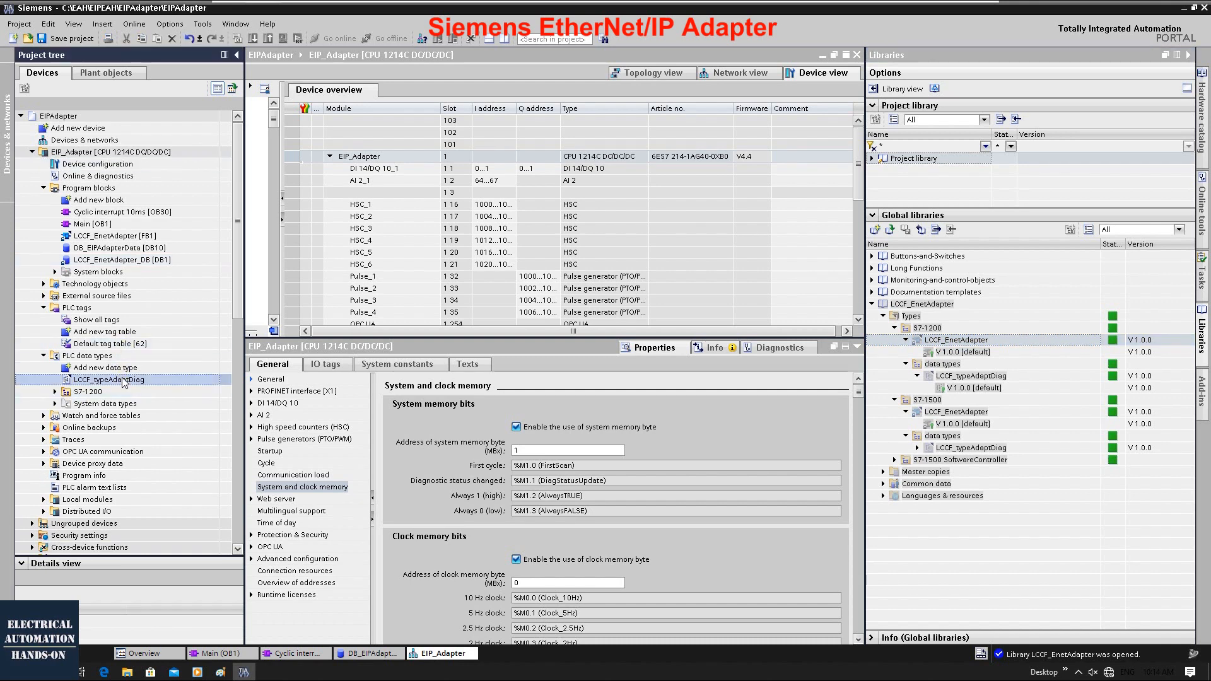
pyautogui.doubleClick(140, 381)
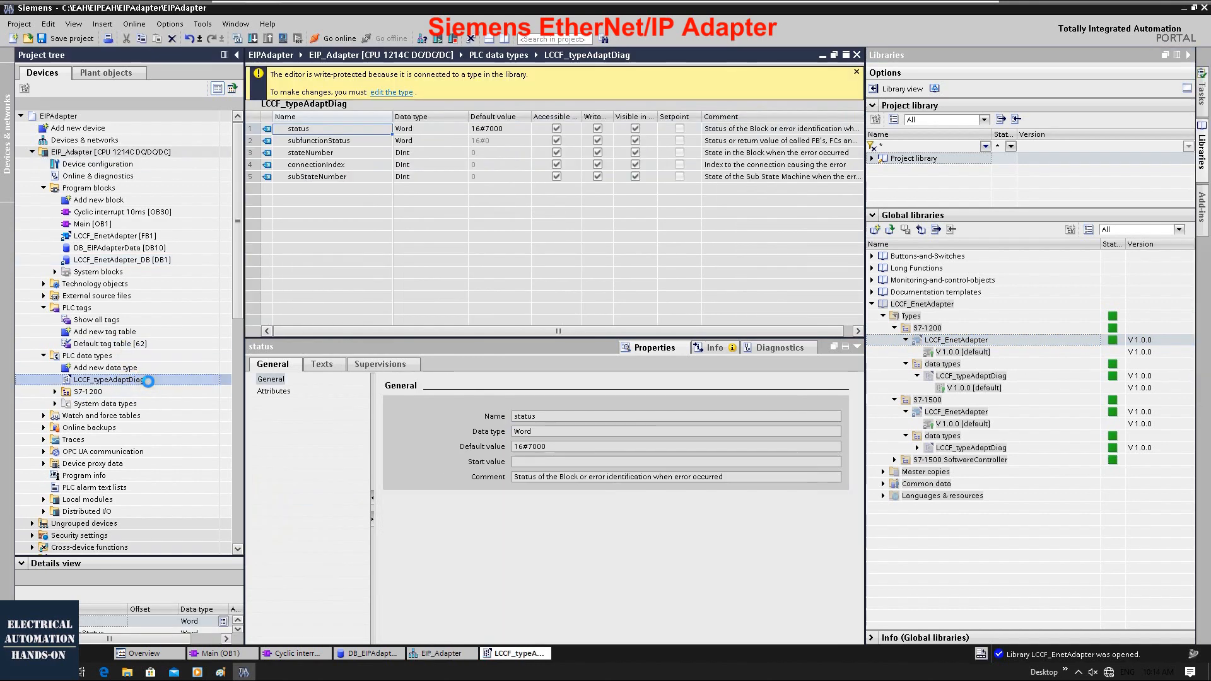
pyautogui.click(857, 55)
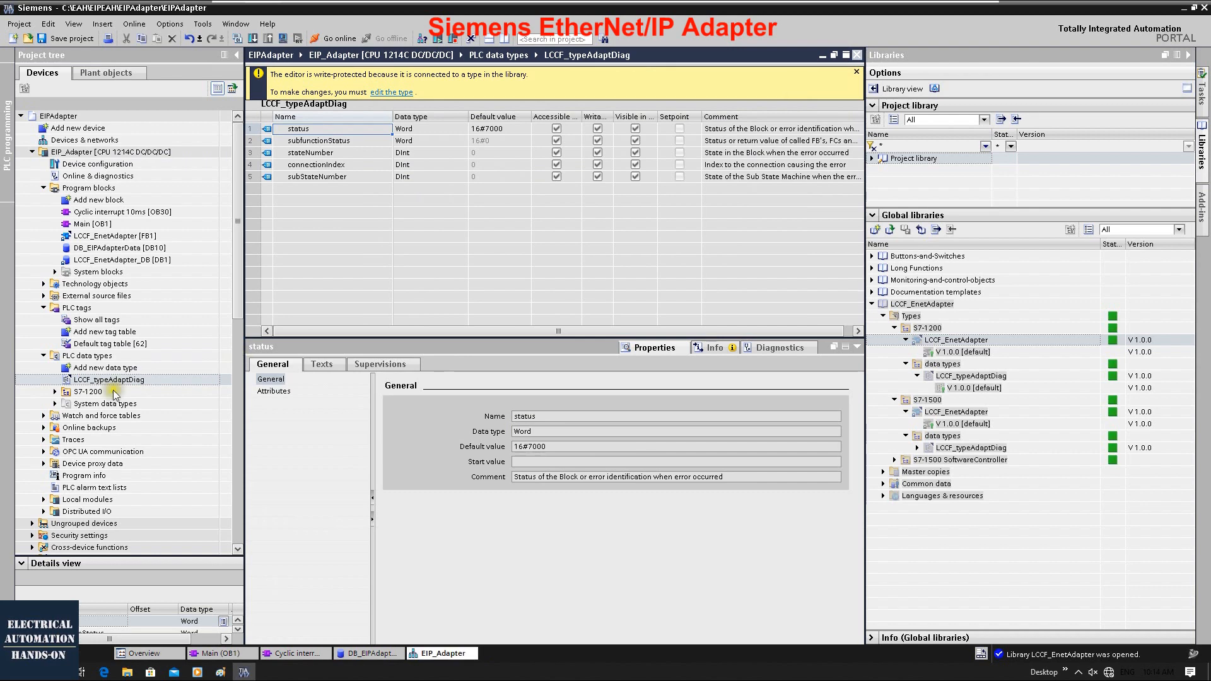
# Open Cyclic interrupt 10ms [OB30] and enlarge the editor area to examine the LCCF_EnetAdapter [FB1] call.
pyautogui.click(107, 236)
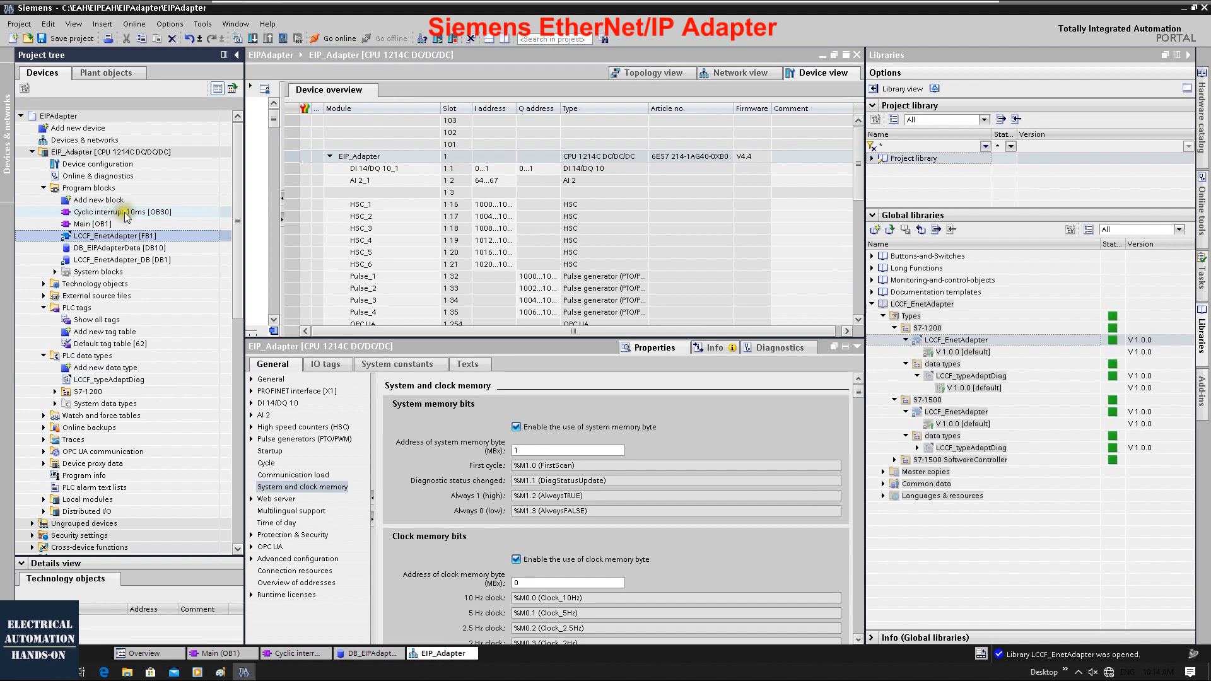
pyautogui.doubleClick(146, 213)
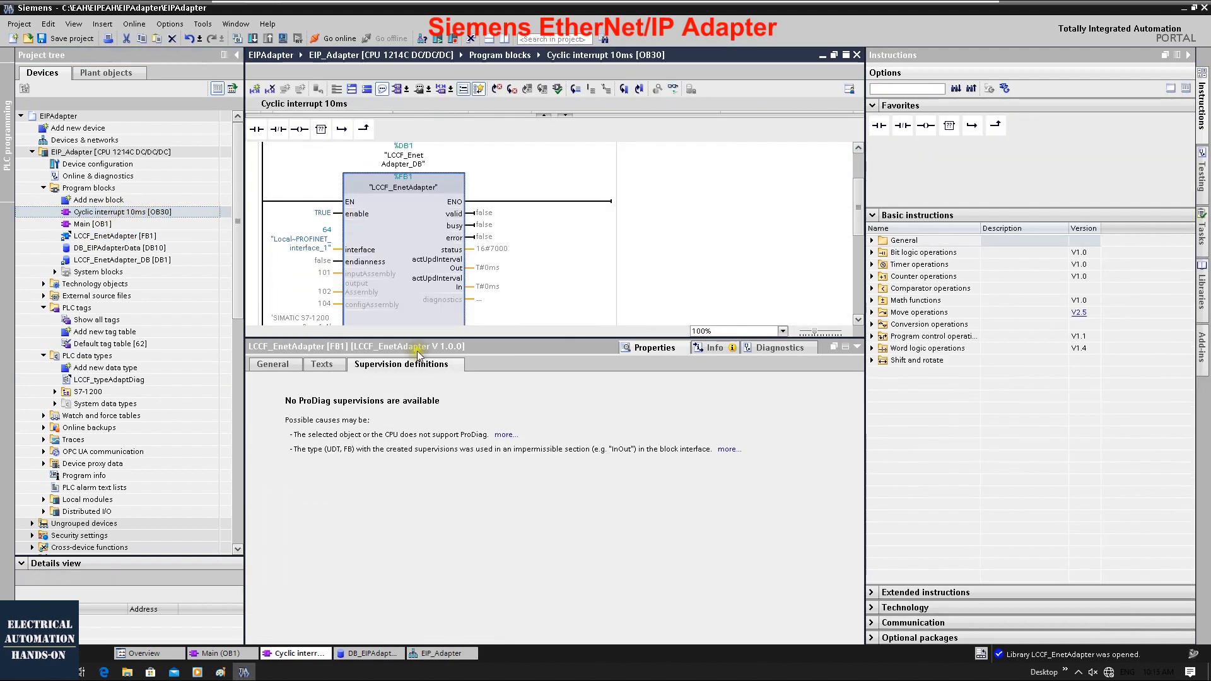
pyautogui.moveTo(421, 339); pyautogui.dragTo(414, 523)
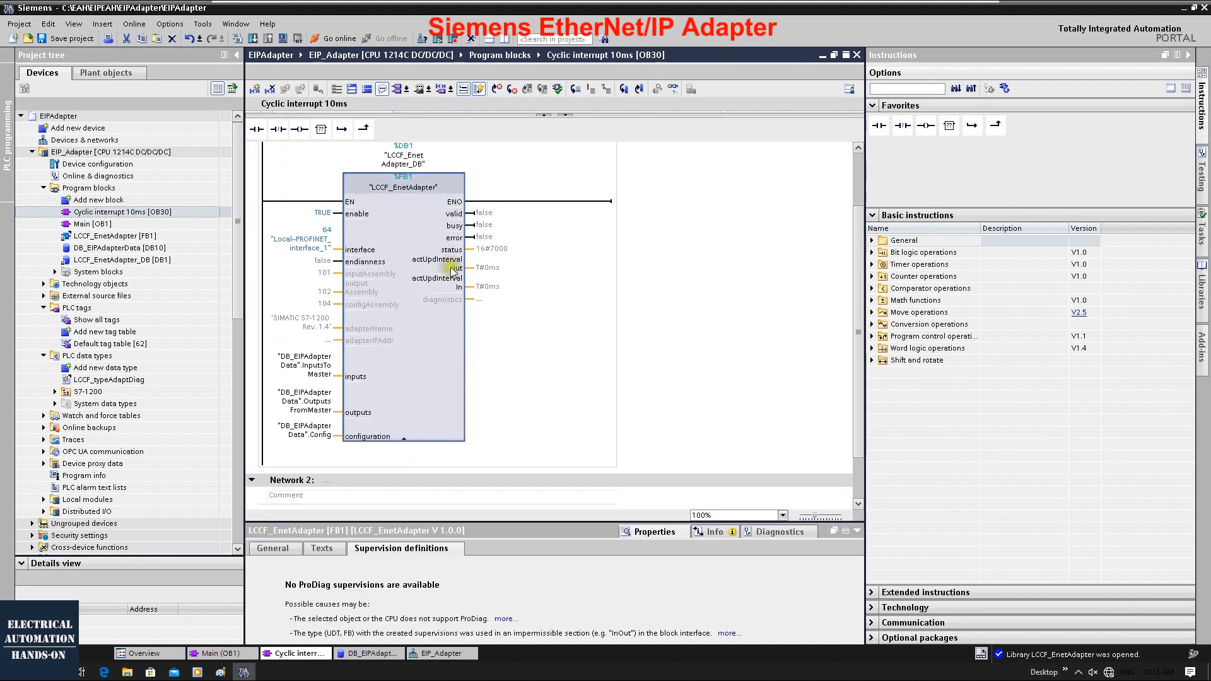
pyautogui.click(123, 237)
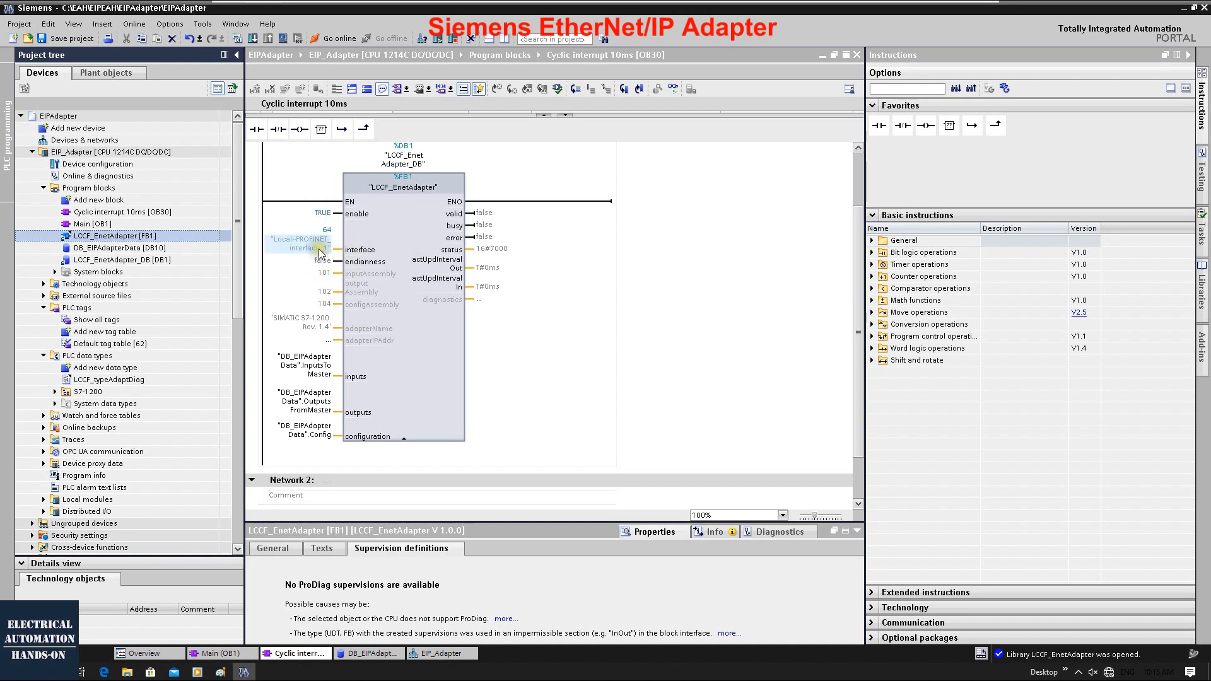
# Look up the hardware identifier of Local~PROFINET_interface_1 among the EIP_Adapter CPU's system constants.
pyautogui.click(112, 165)
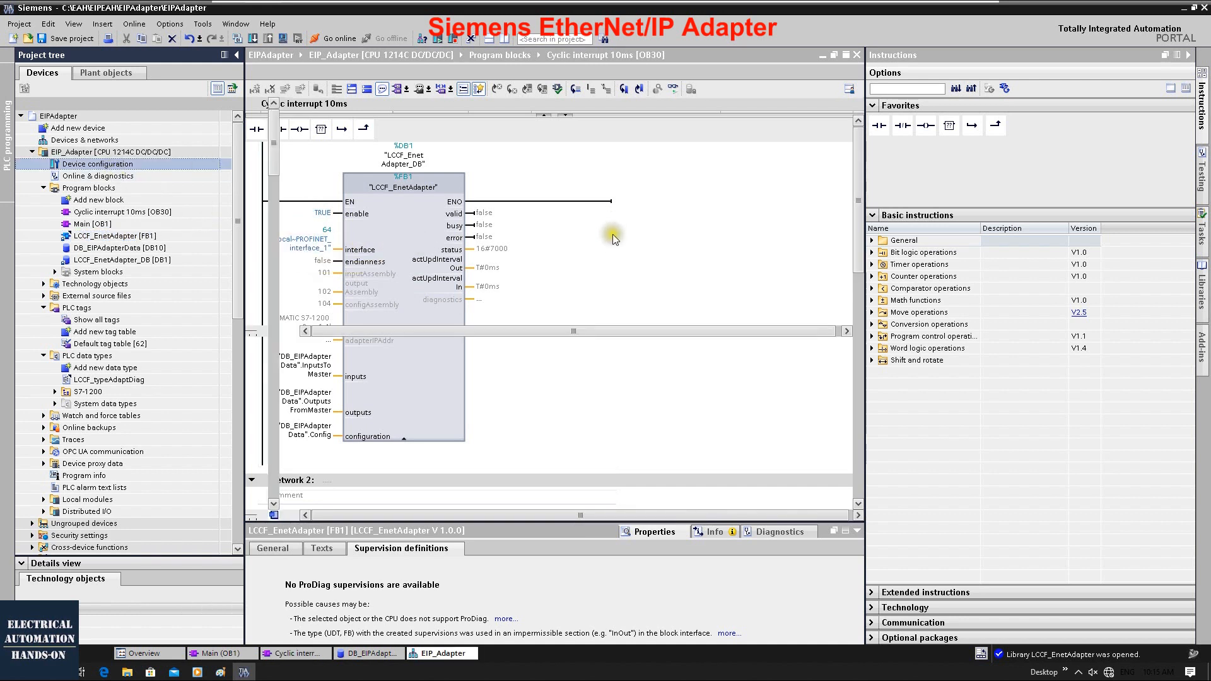
pyautogui.moveTo(284, 255); pyautogui.dragTo(603, 255)
pyautogui.doubleClick(310, 270)
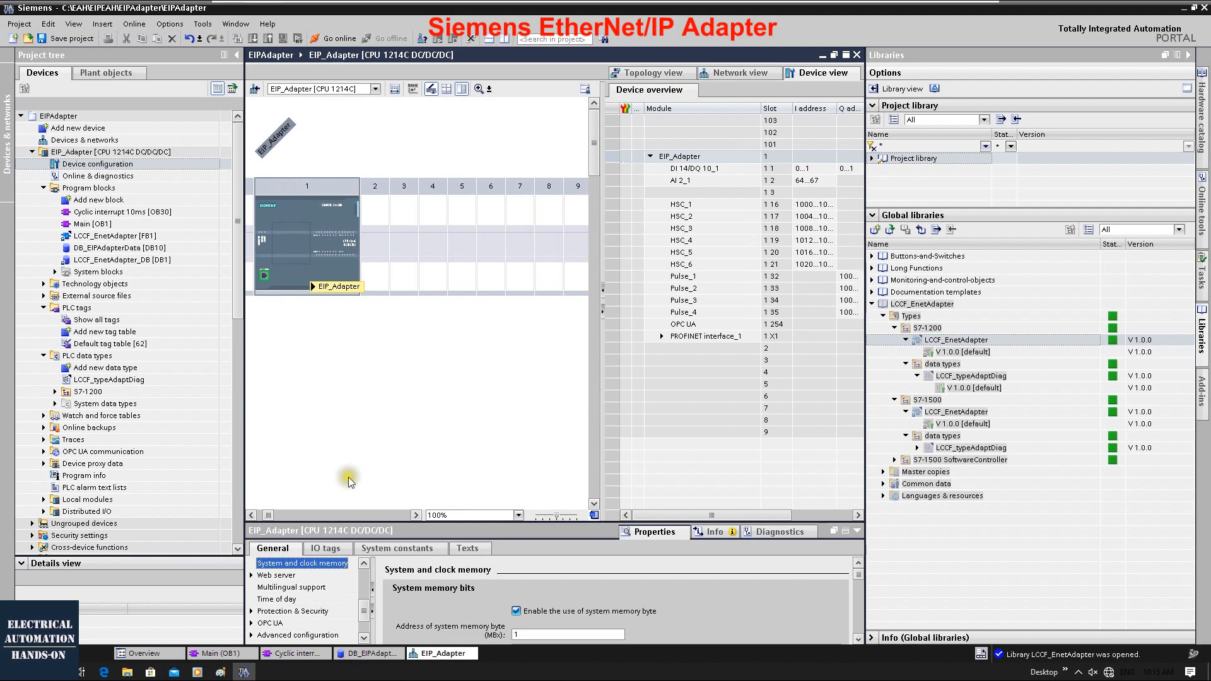
pyautogui.click(396, 548)
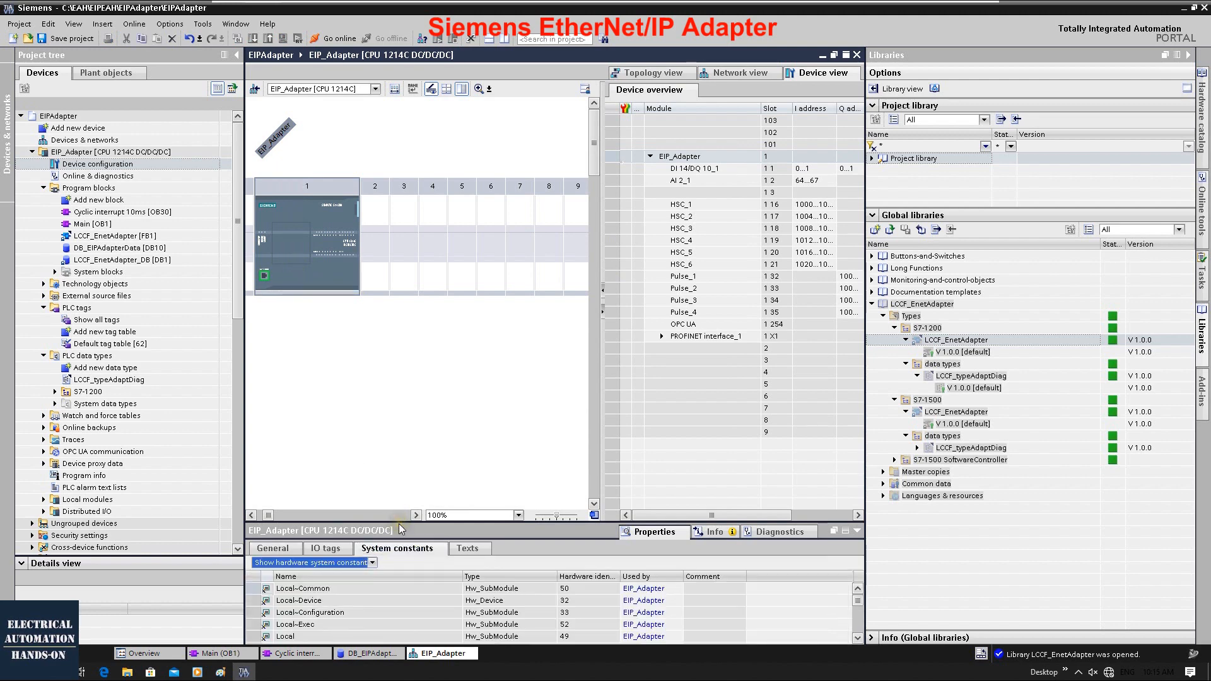
pyautogui.moveTo(398, 524); pyautogui.dragTo(495, 309)
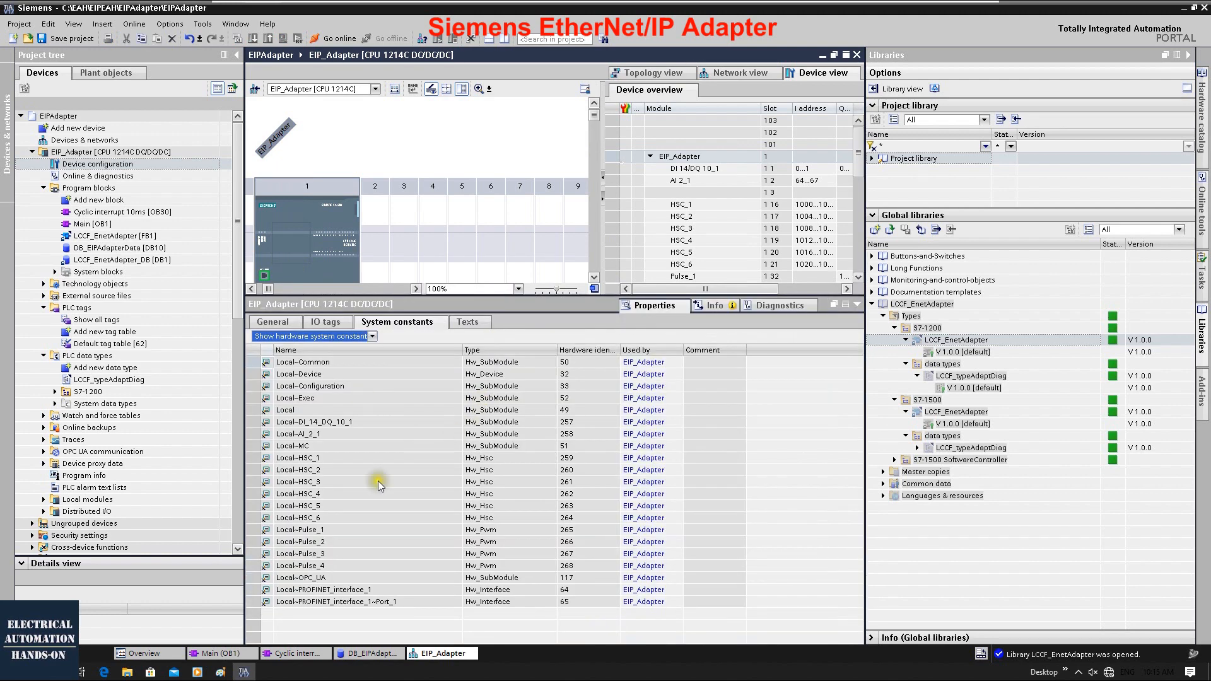
pyautogui.click(340, 590)
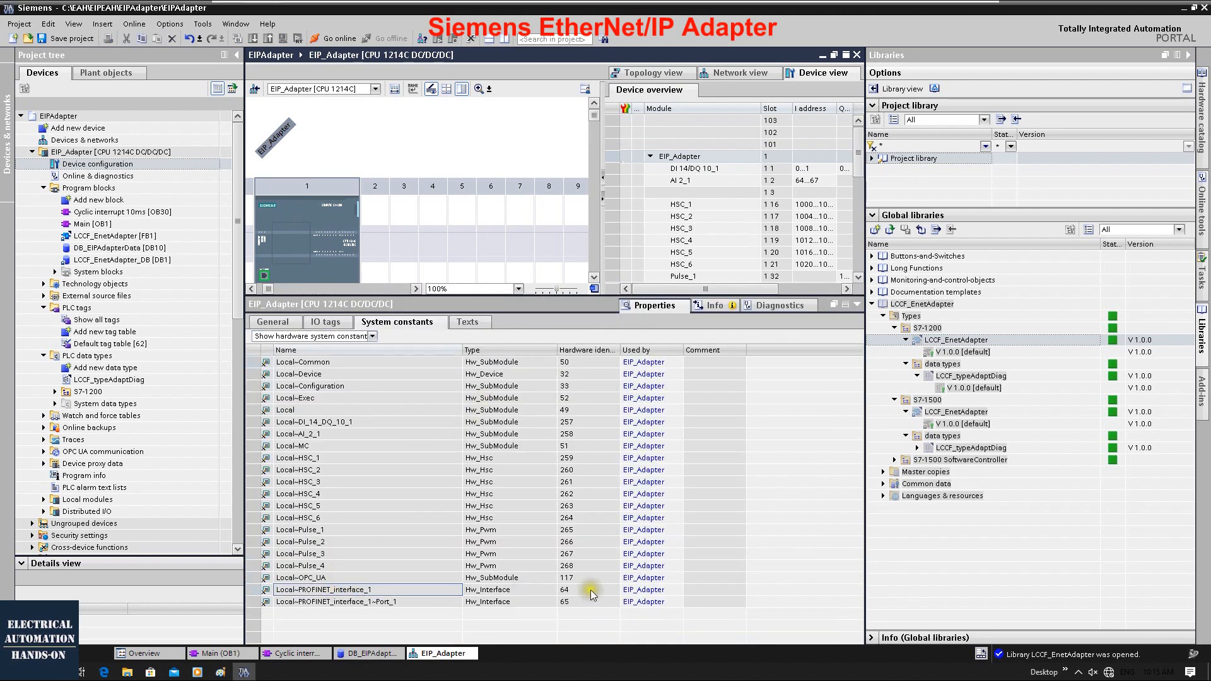
# Return to Cyclic interrupt 10ms [OB30] and examine the LCCF_EnetAdapter call's interface input, collapsing and re-expanding its hidden parameters.
pyautogui.doubleClick(116, 214)
pyautogui.click(314, 248)
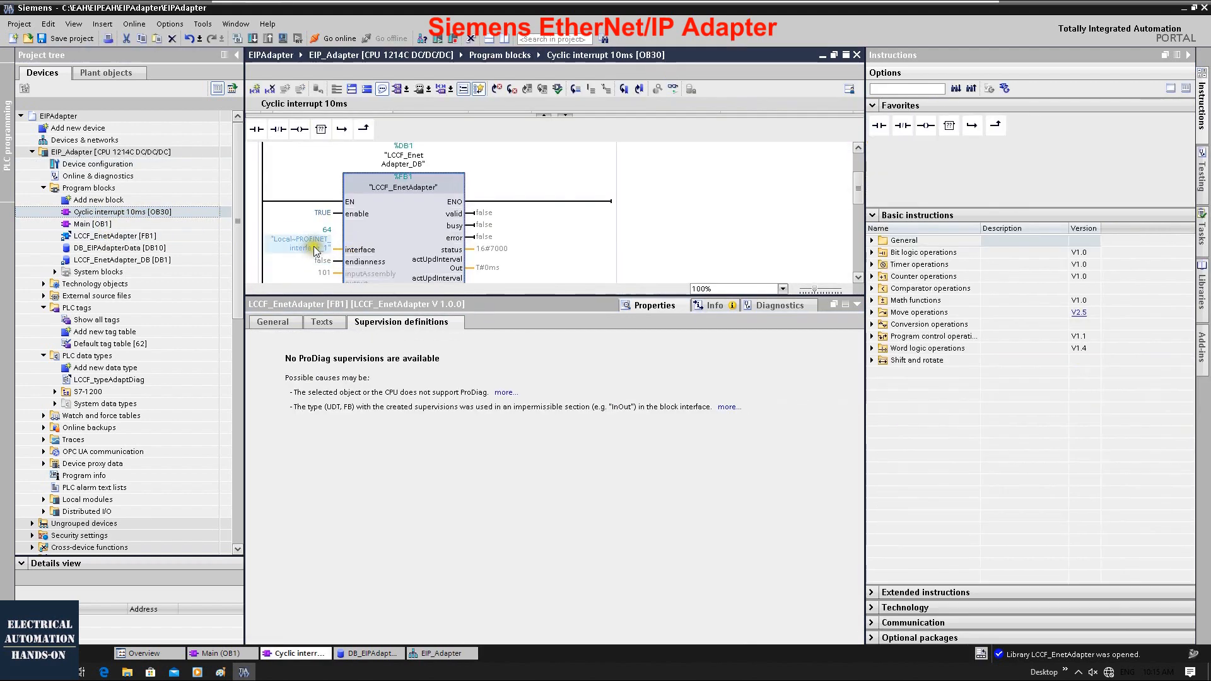
pyautogui.click(416, 224)
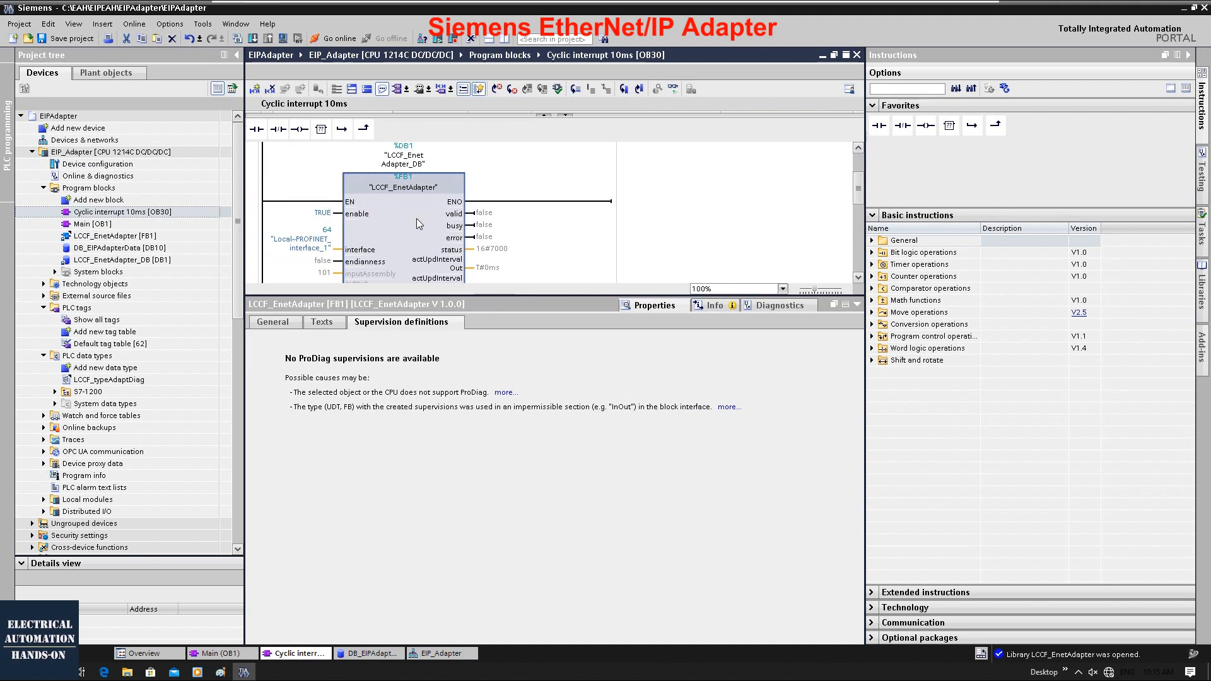
pyautogui.moveTo(402, 289); pyautogui.dragTo(402, 397)
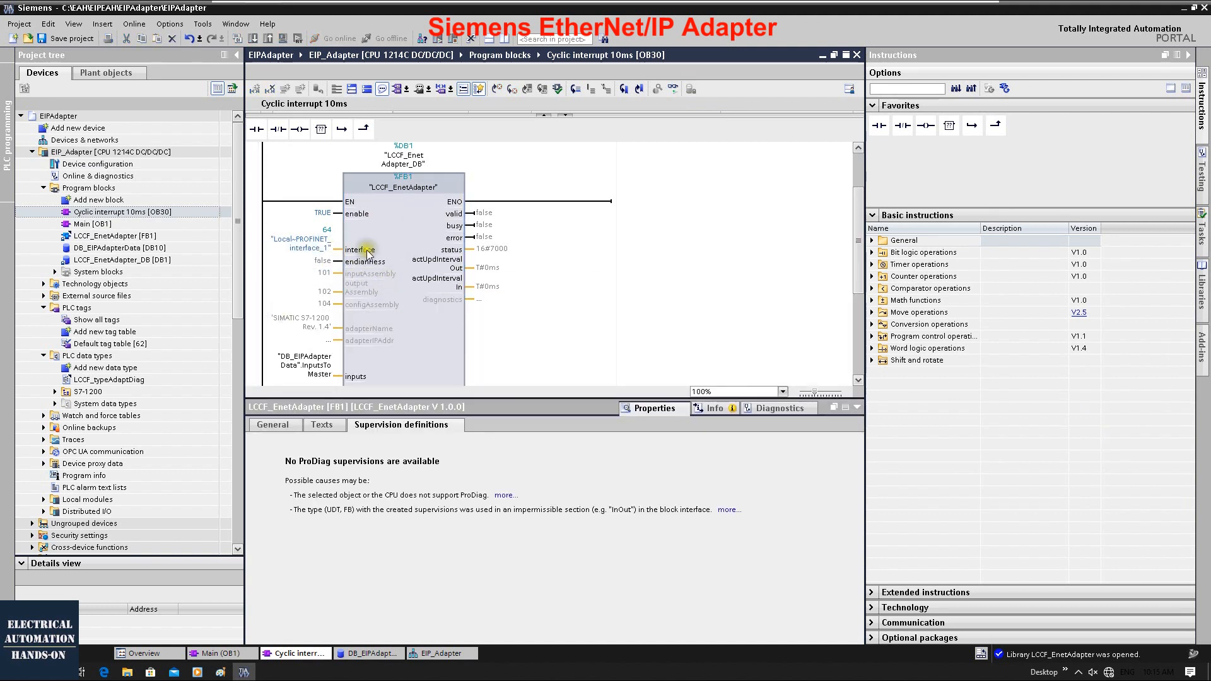
pyautogui.scroll(-3, 438, 385)
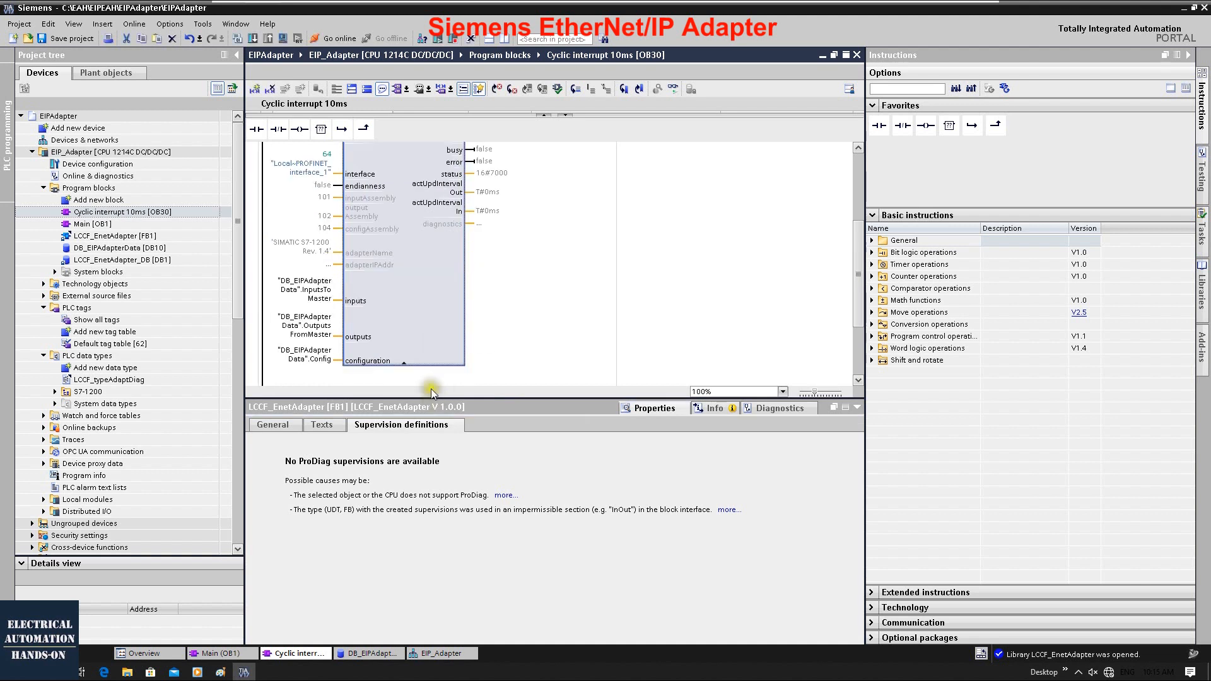
pyautogui.click(405, 363)
pyautogui.scroll(3, 497, 293)
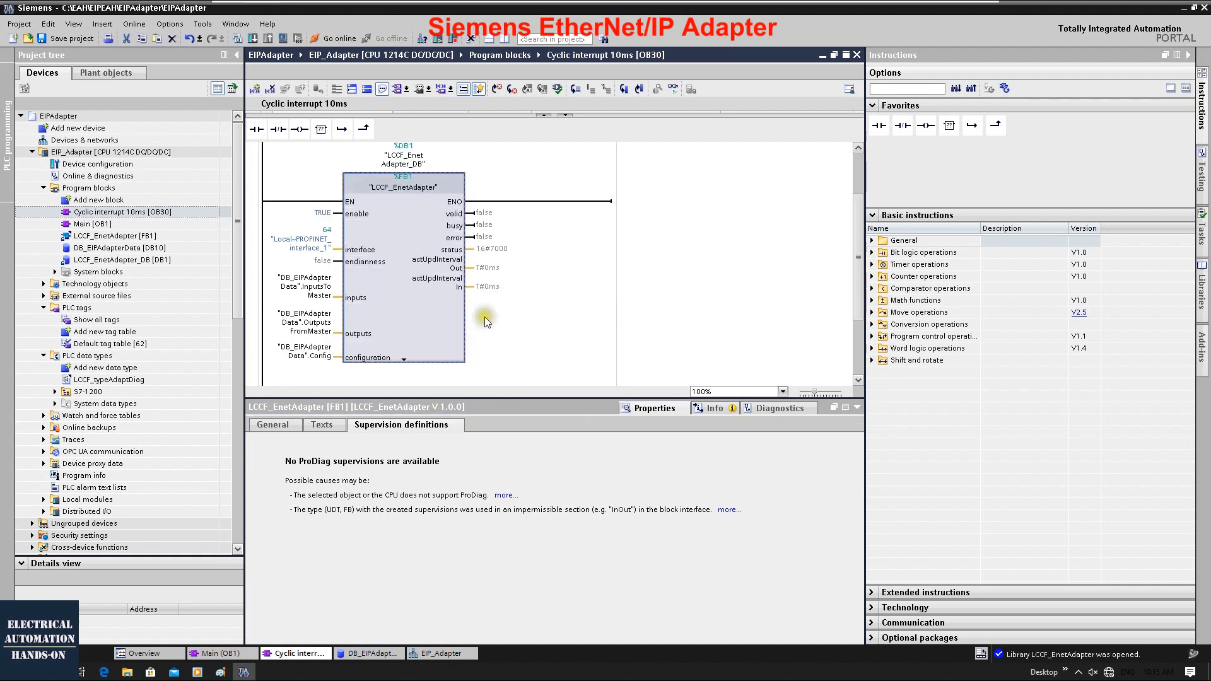
pyautogui.click(402, 358)
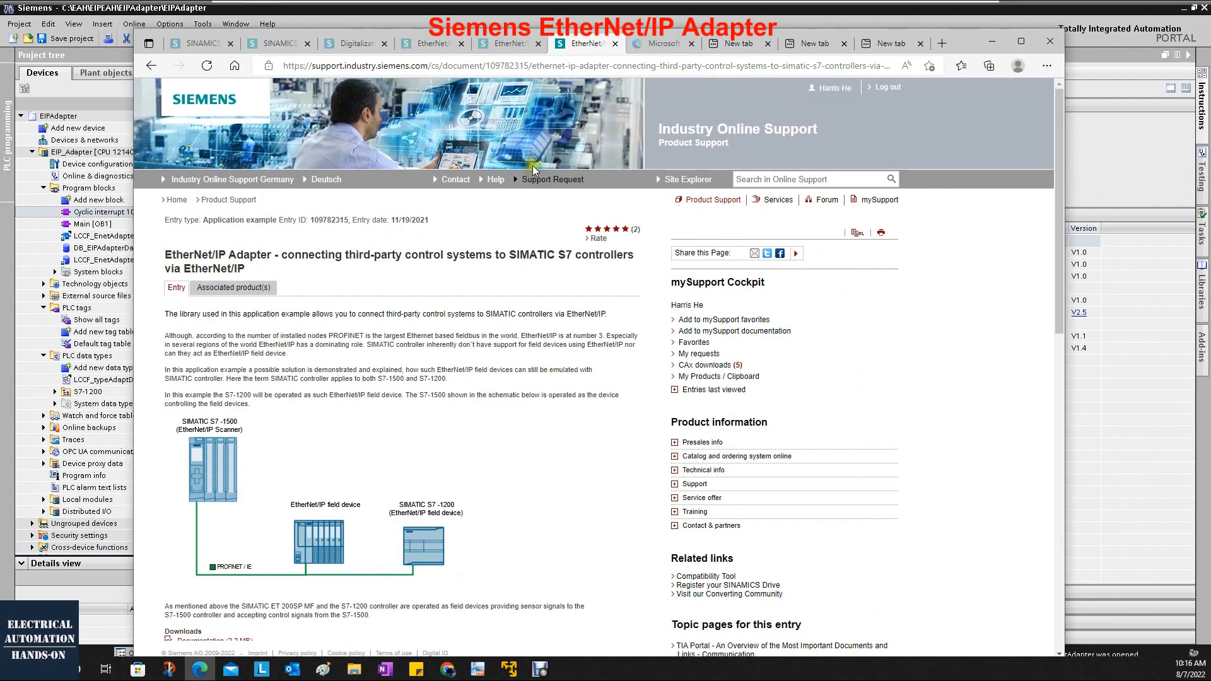
# Switch to the browser and review the Siemens EtherNet/IP Adapter application example page, highlighting its entry ID.
pyautogui.moveTo(310, 220); pyautogui.dragTo(347, 222)
pyautogui.scroll(-7, 521, 479)
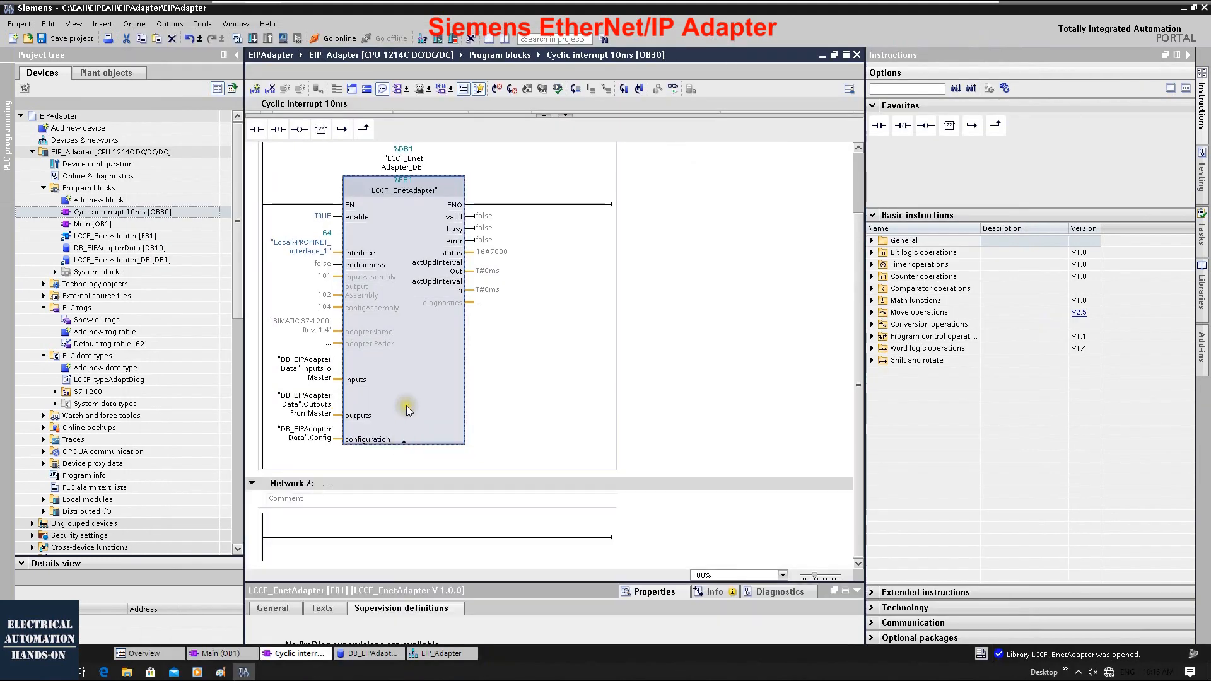
# Switch to TIA Portal, open DB_EIPAdapterData [DB10] and review the OutputsFromMaster and InputsToMaster arrays.
pyautogui.click(105, 248)
pyautogui.doubleClick(105, 249)
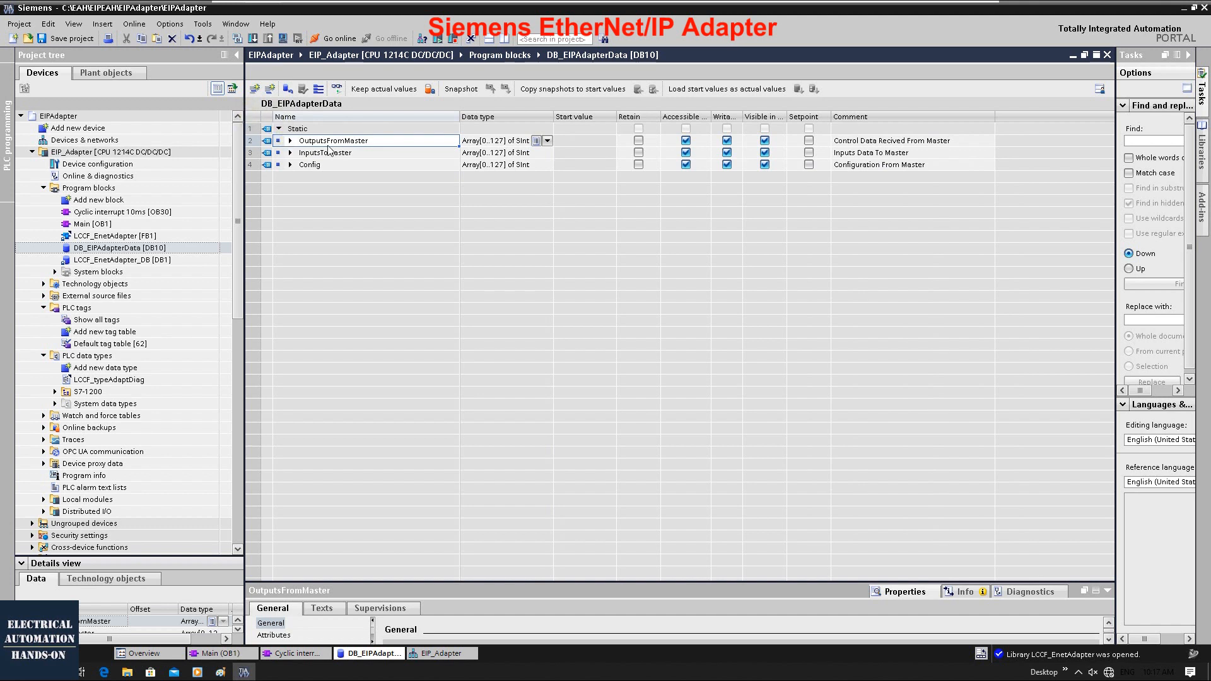
pyautogui.click(309, 140)
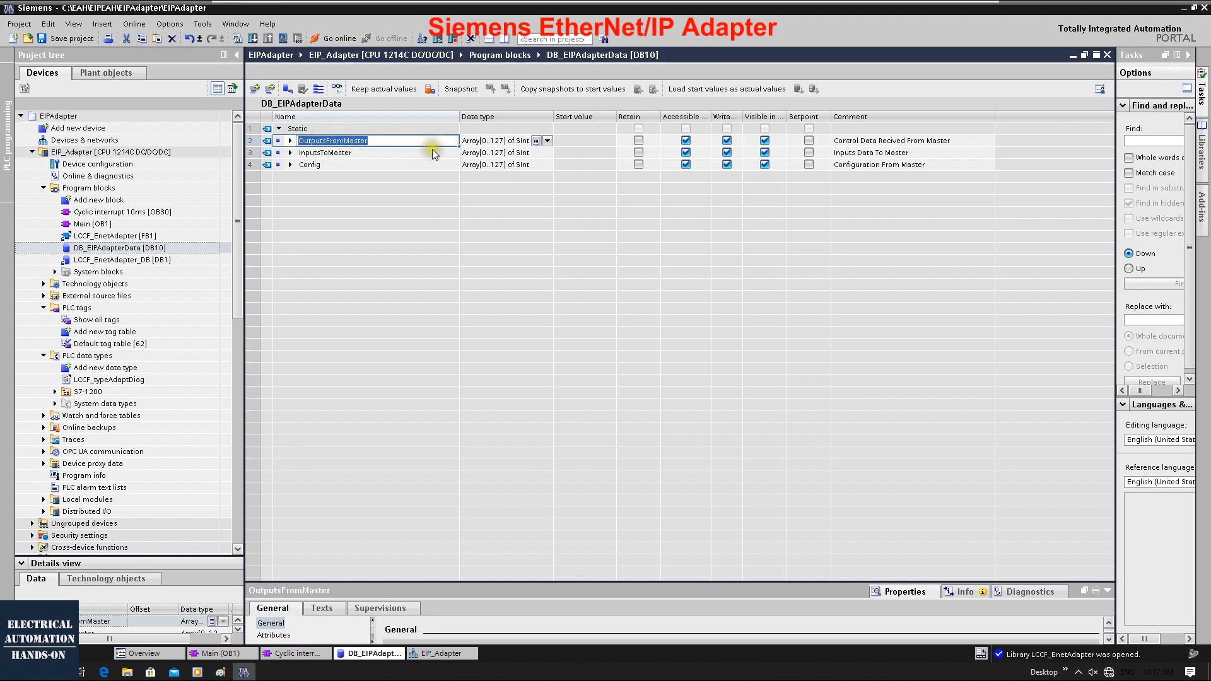
pyautogui.click(847, 143)
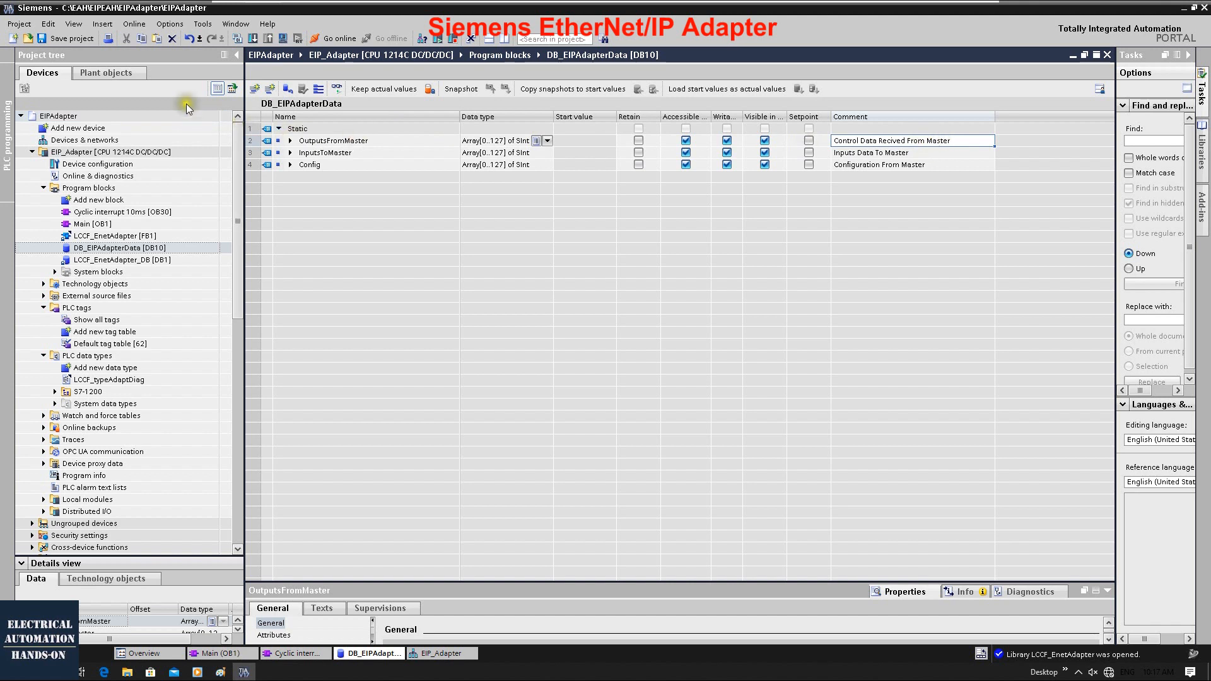
pyautogui.click(331, 140)
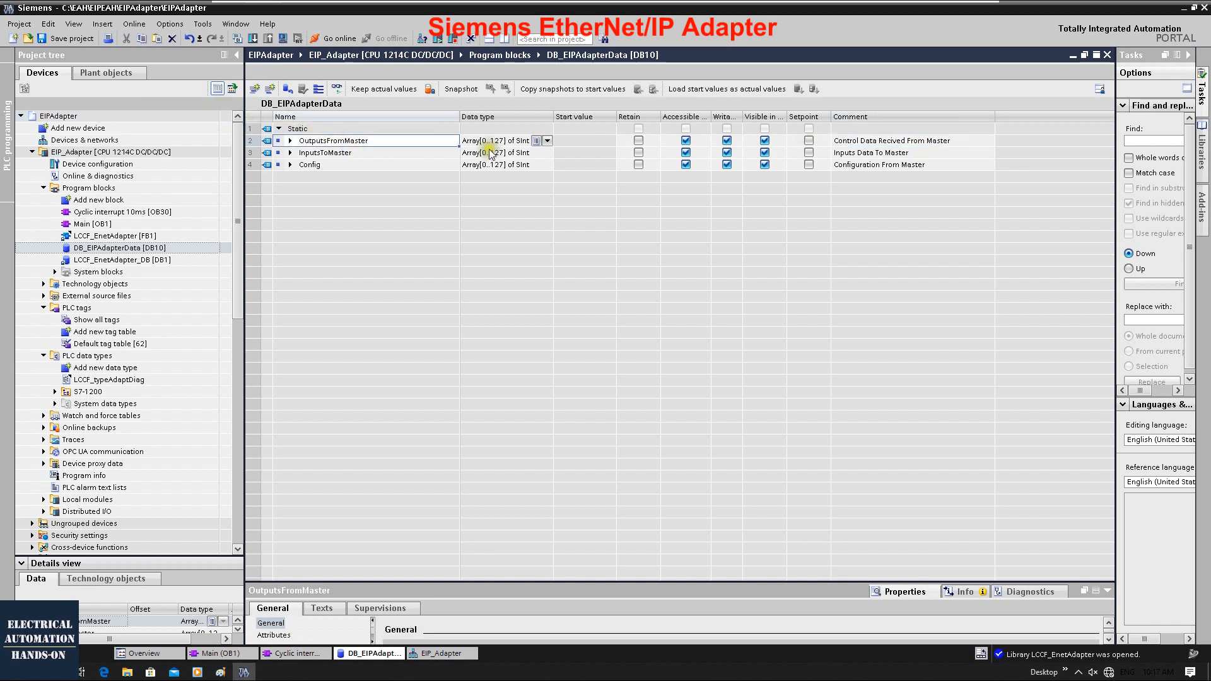
pyautogui.click(313, 155)
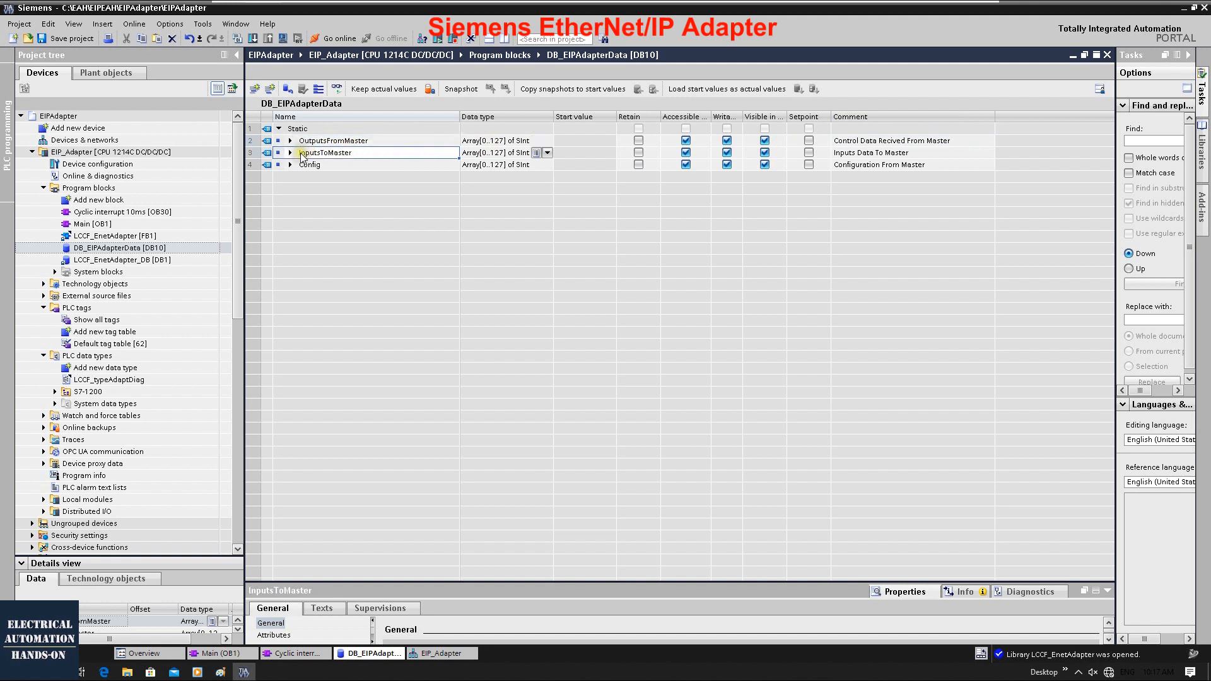
pyautogui.click(323, 156)
pyautogui.click(346, 157)
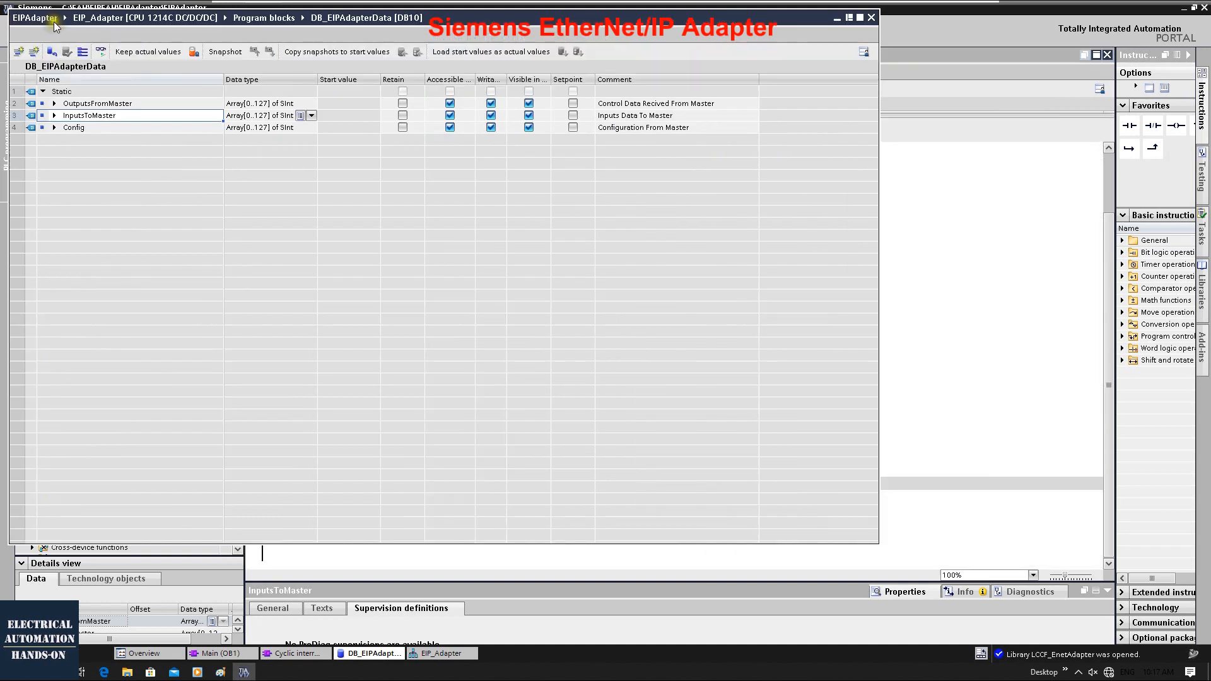
# Place the floating DB_EIPAdapterData editor beside OB30 and assign OutputsFromMaster to the LCCF_EnetAdapter outputs and InputsToMaster to its inputs.
pyautogui.moveTo(84, 19); pyautogui.dragTo(565, 99)
pyautogui.click(563, 188)
pyautogui.moveTo(560, 187); pyautogui.dragTo(313, 413)
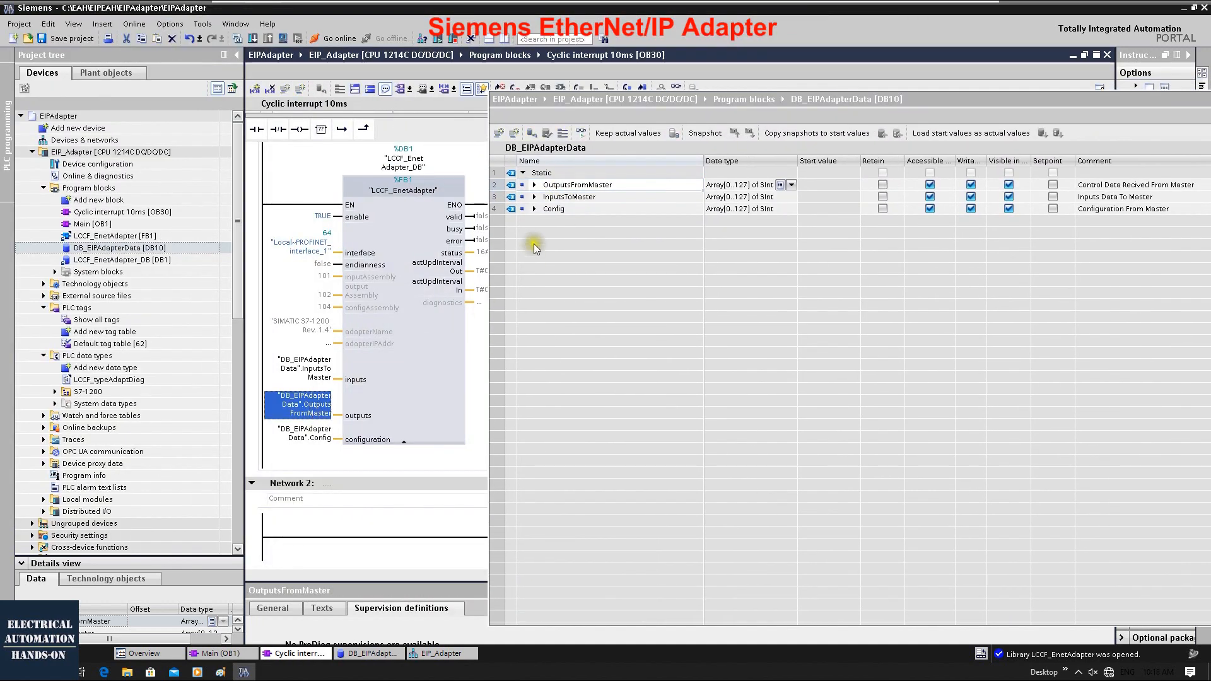
pyautogui.moveTo(541, 196); pyautogui.dragTo(349, 386)
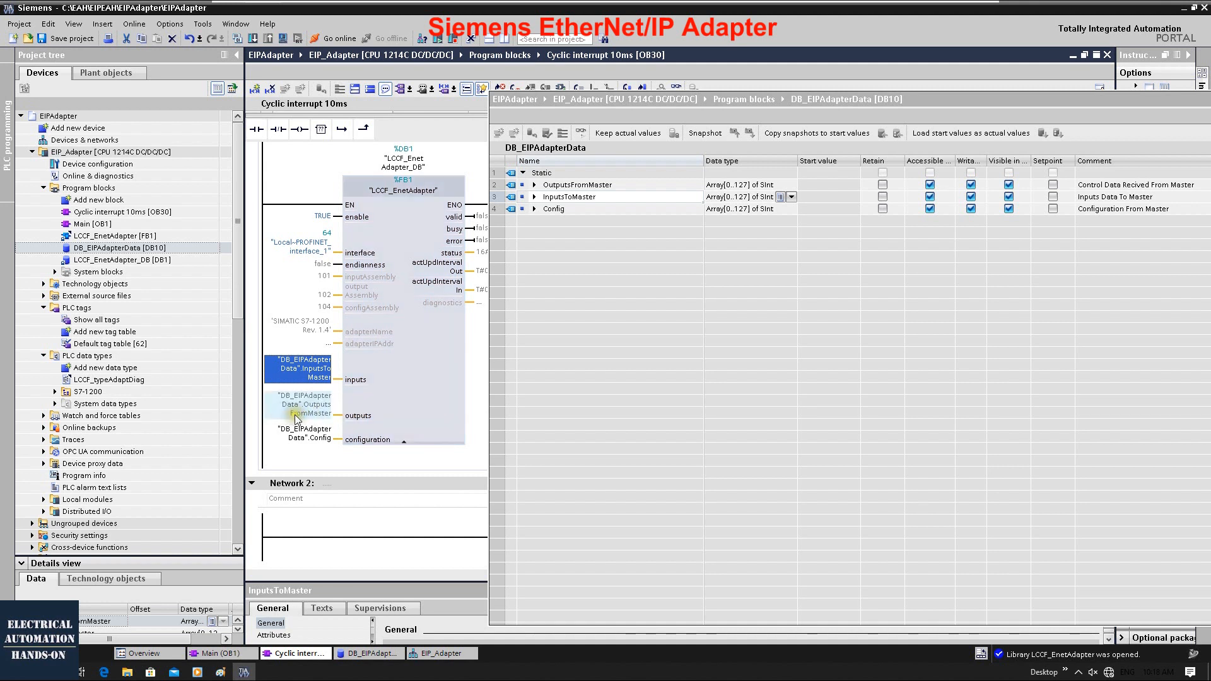
pyautogui.click(440, 359)
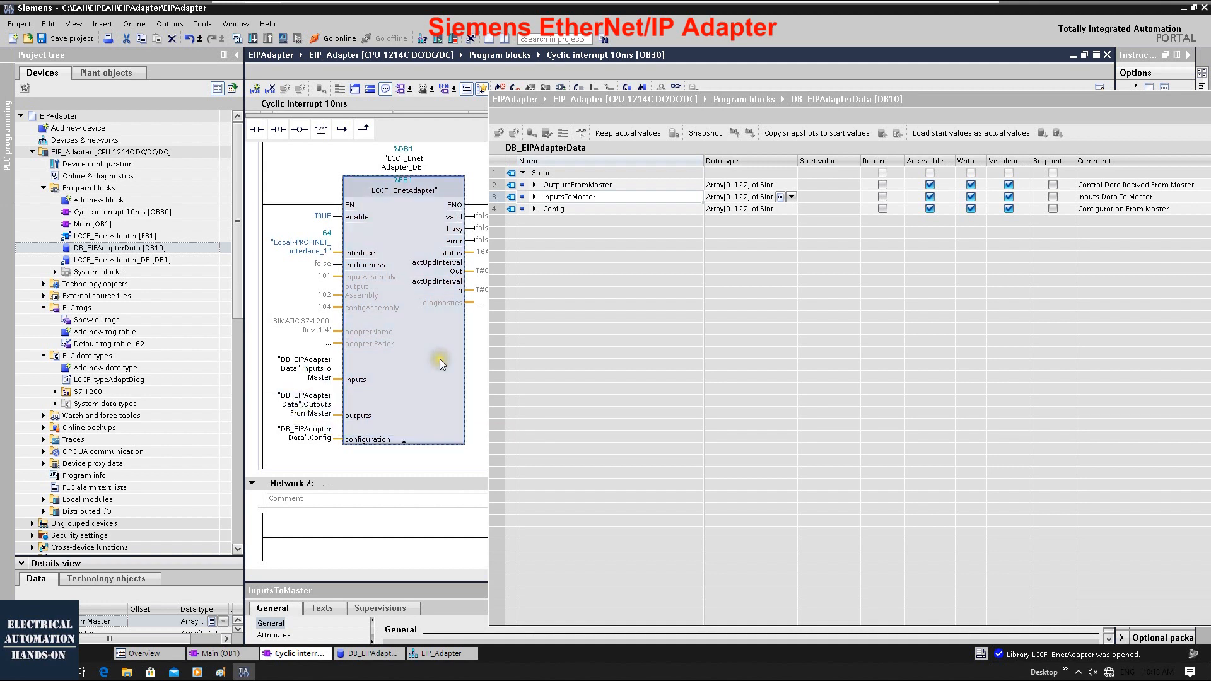
pyautogui.click(584, 210)
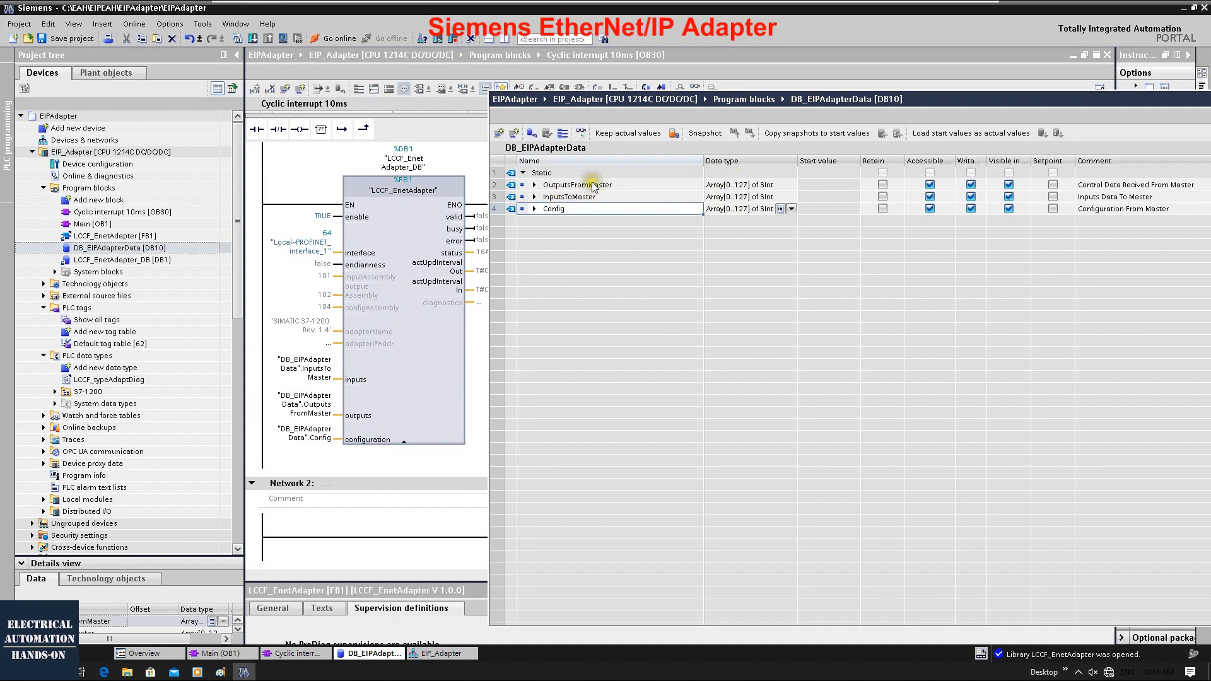
pyautogui.click(410, 309)
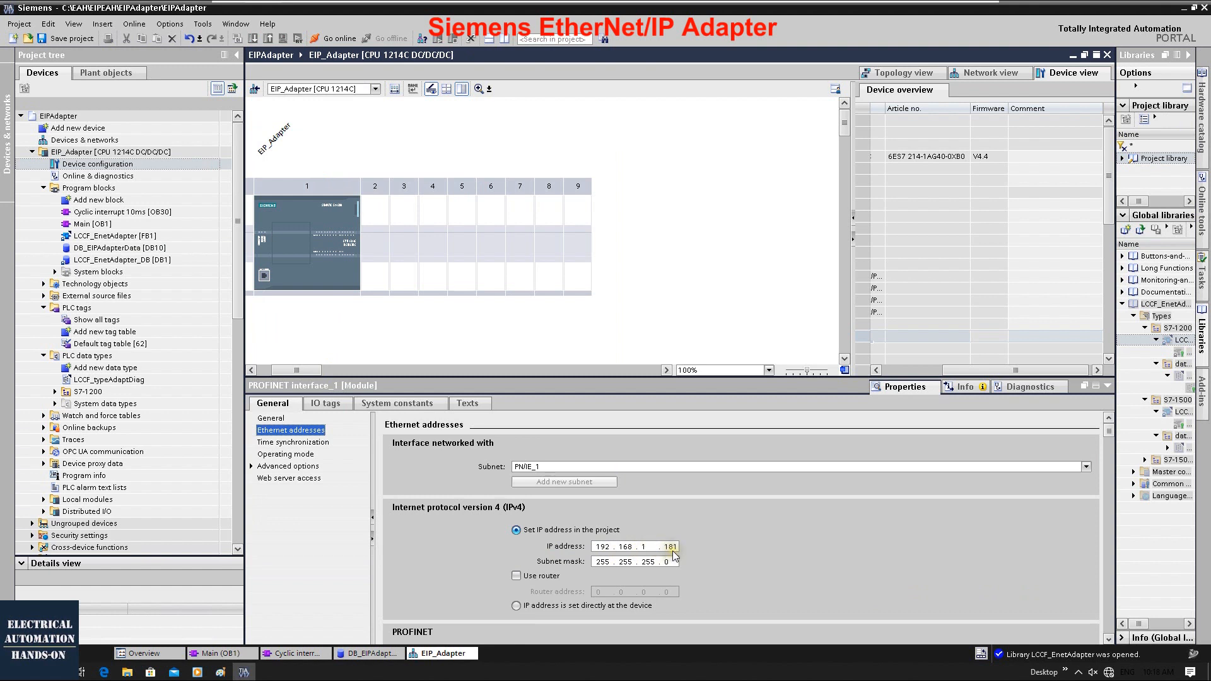
# Save the project and download the EIP_Adapter station to the PLC, starting the module when loading finishes.
pyautogui.click(334, 228)
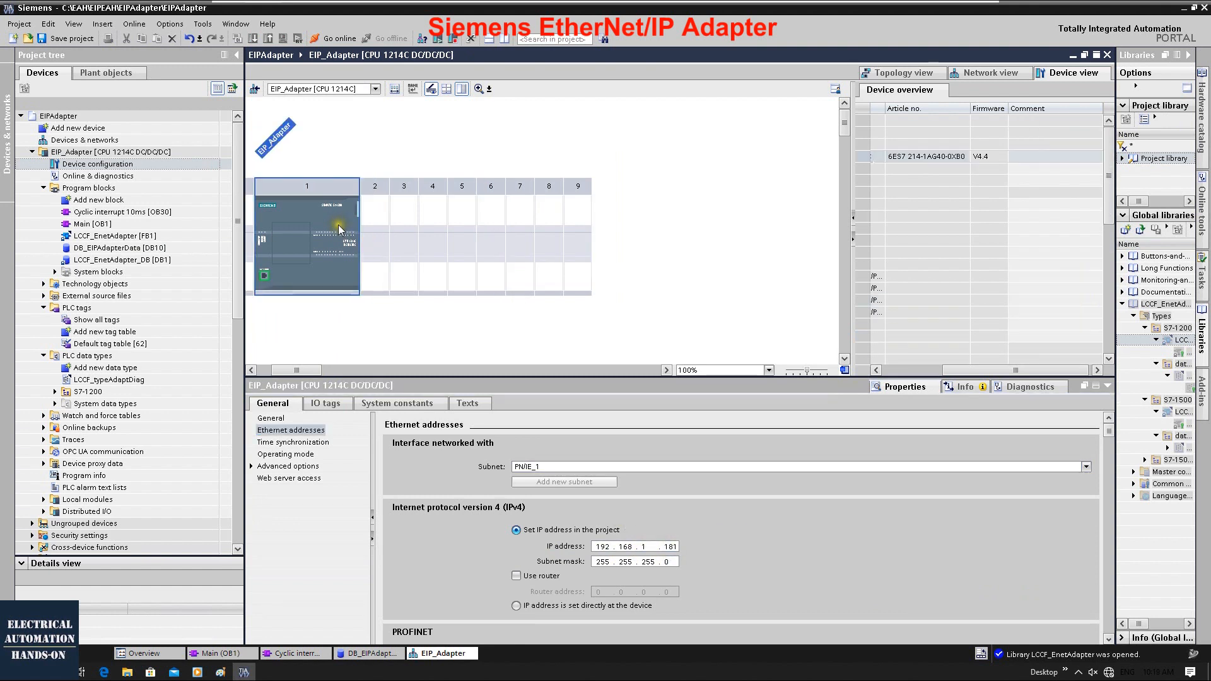
pyautogui.click(154, 152)
pyautogui.click(66, 38)
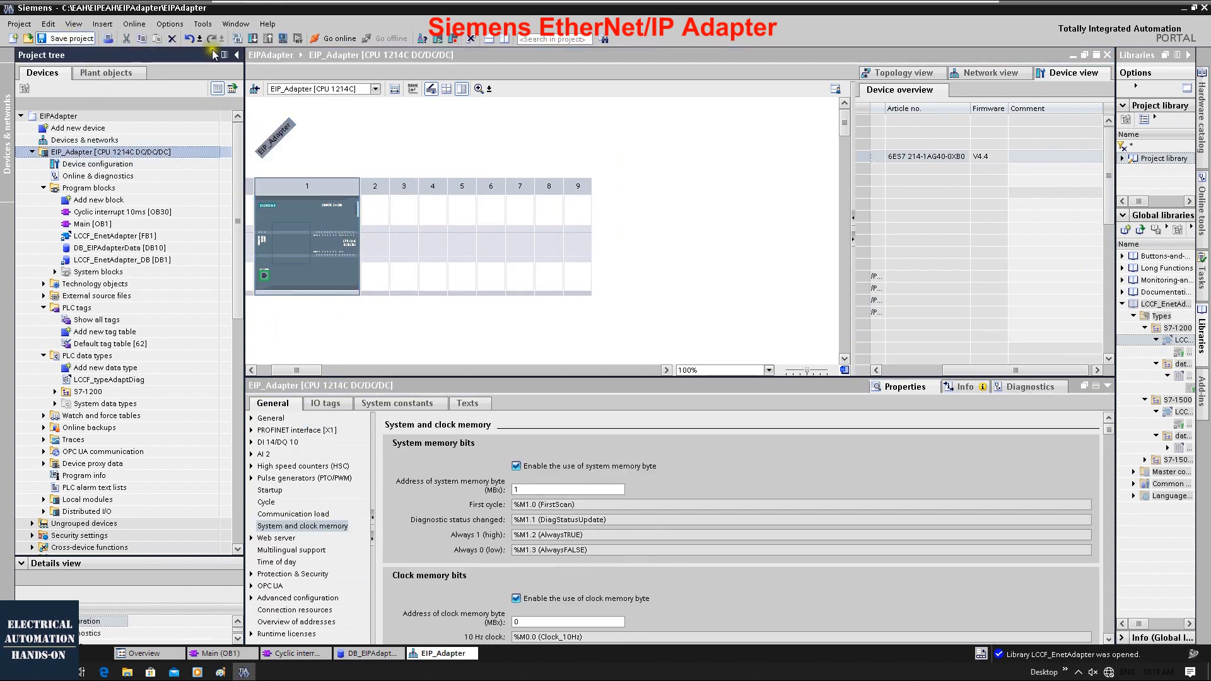
pyautogui.click(252, 41)
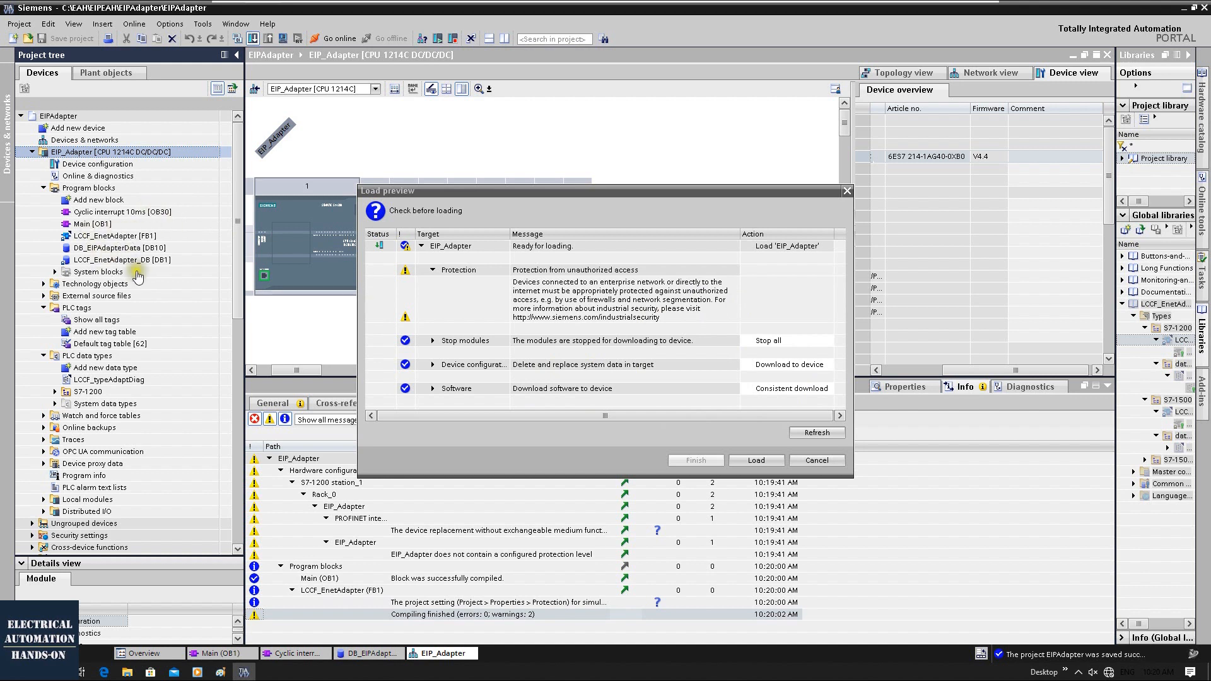
pyautogui.click(764, 465)
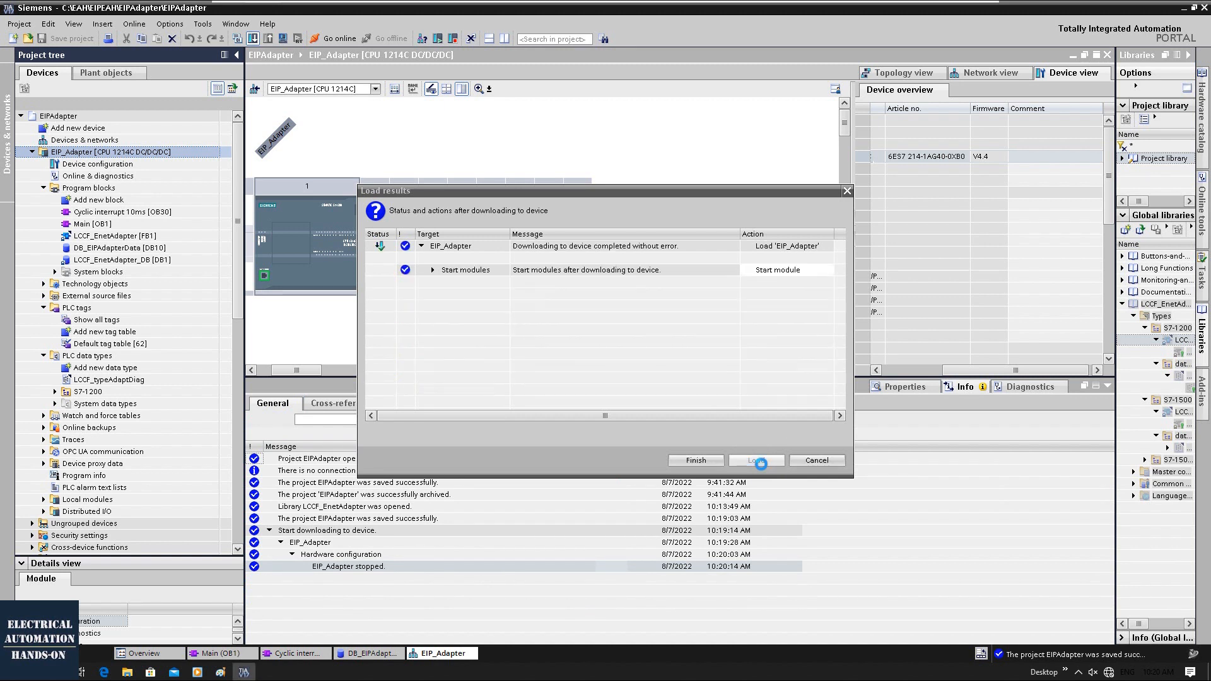
pyautogui.click(695, 460)
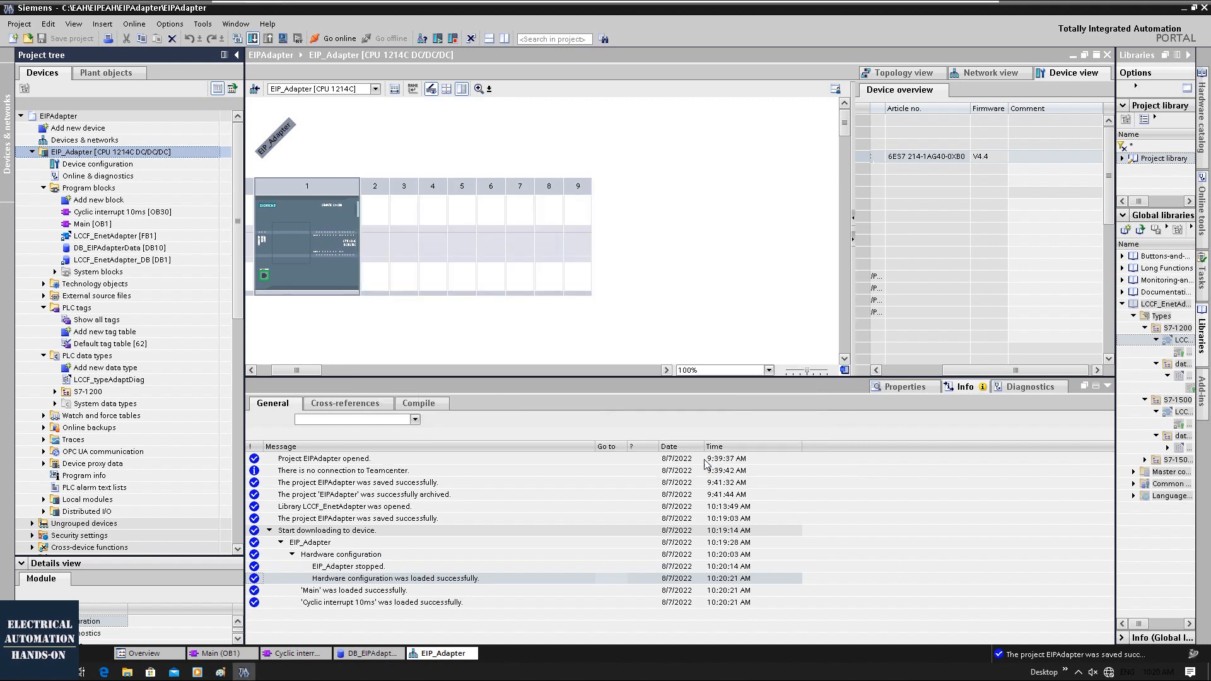
pyautogui.click(627, 295)
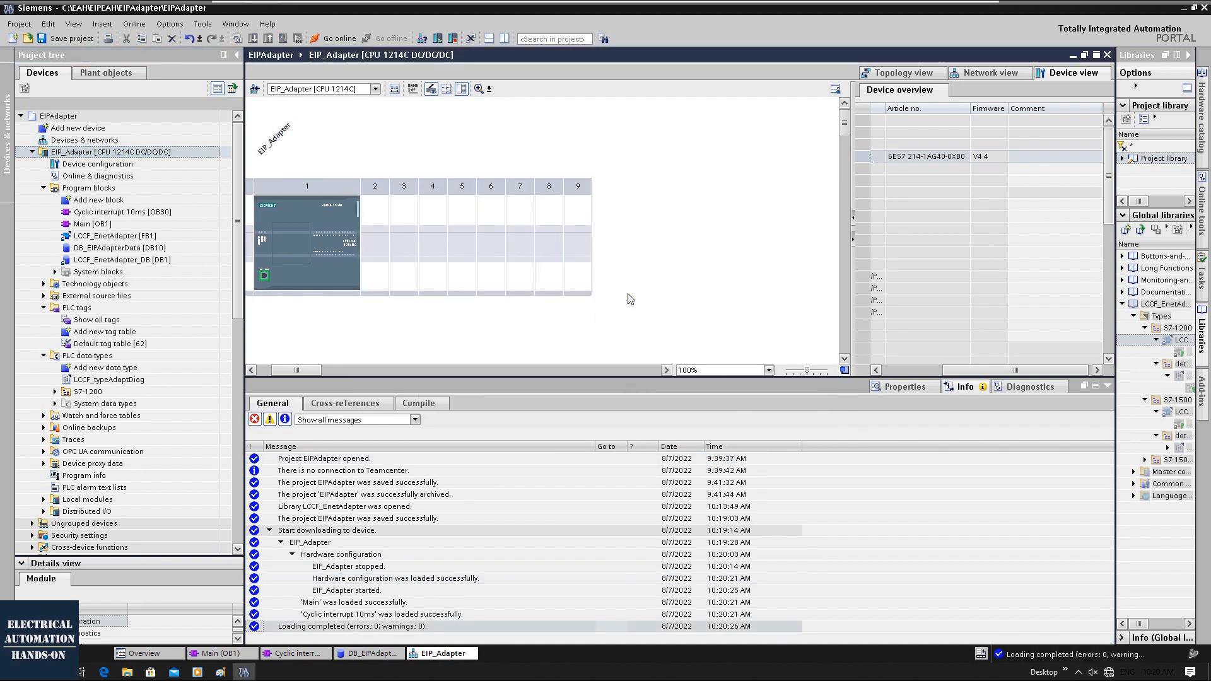
# Open Cyclic interrupt 10ms [OB30] and turn on online monitoring of the LCCF_EnetAdapter call.
pyautogui.doubleClick(120, 212)
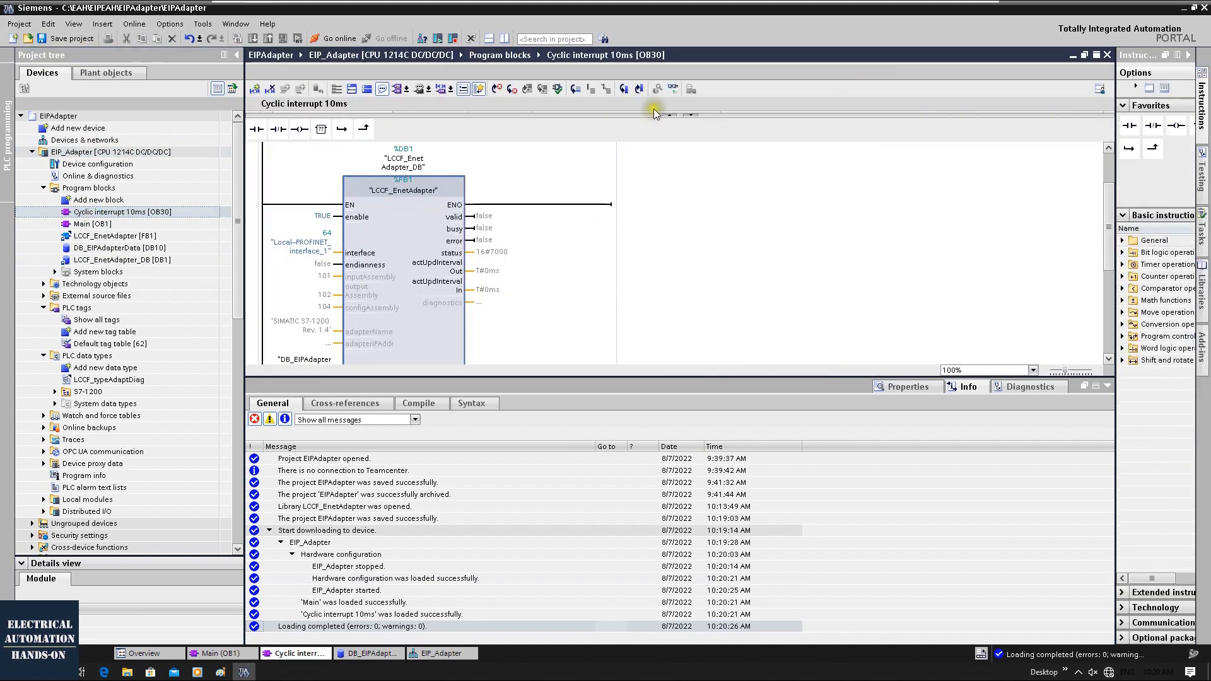
pyautogui.click(673, 89)
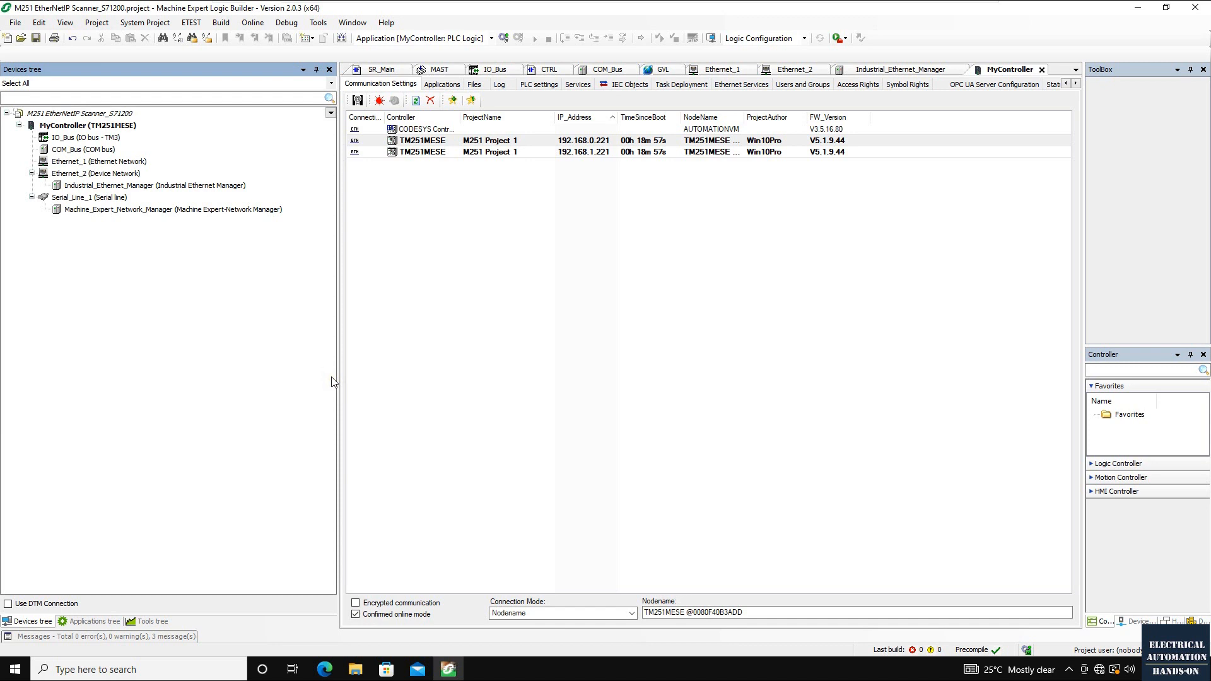
# Switch to Machine Expert Logic Builder and open the Ethernet_1 network of MyController (TM251MESE) to review its IP settings.
pyautogui.click(102, 129)
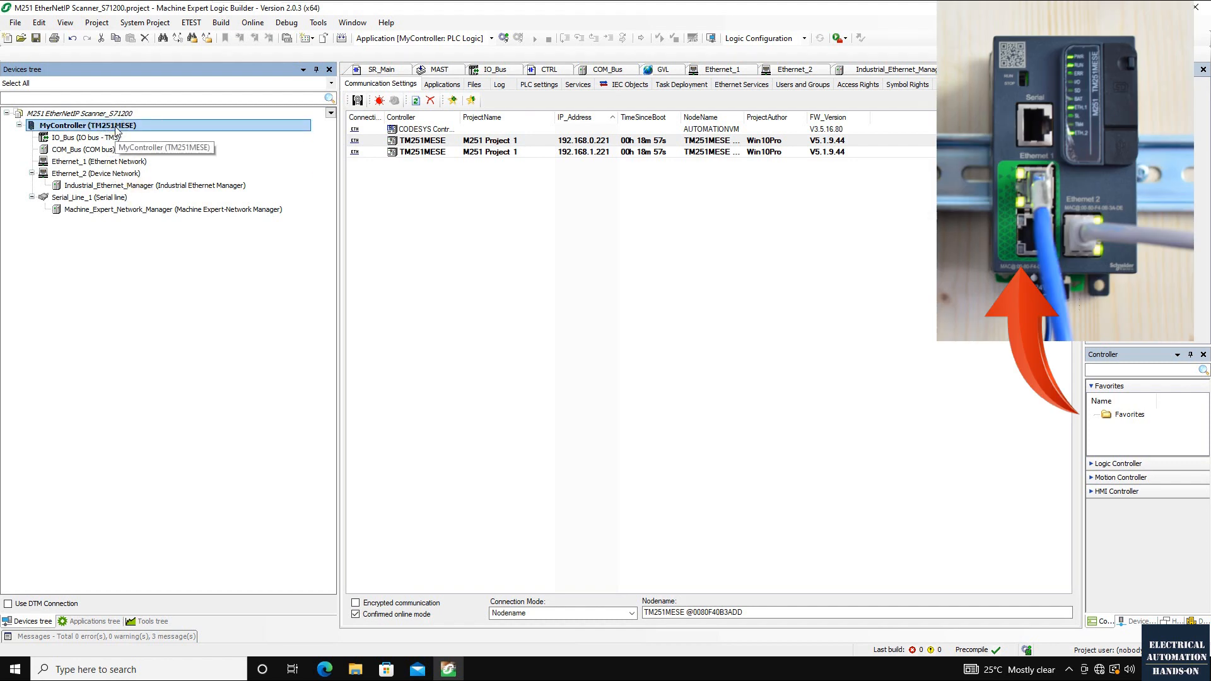
pyautogui.click(119, 163)
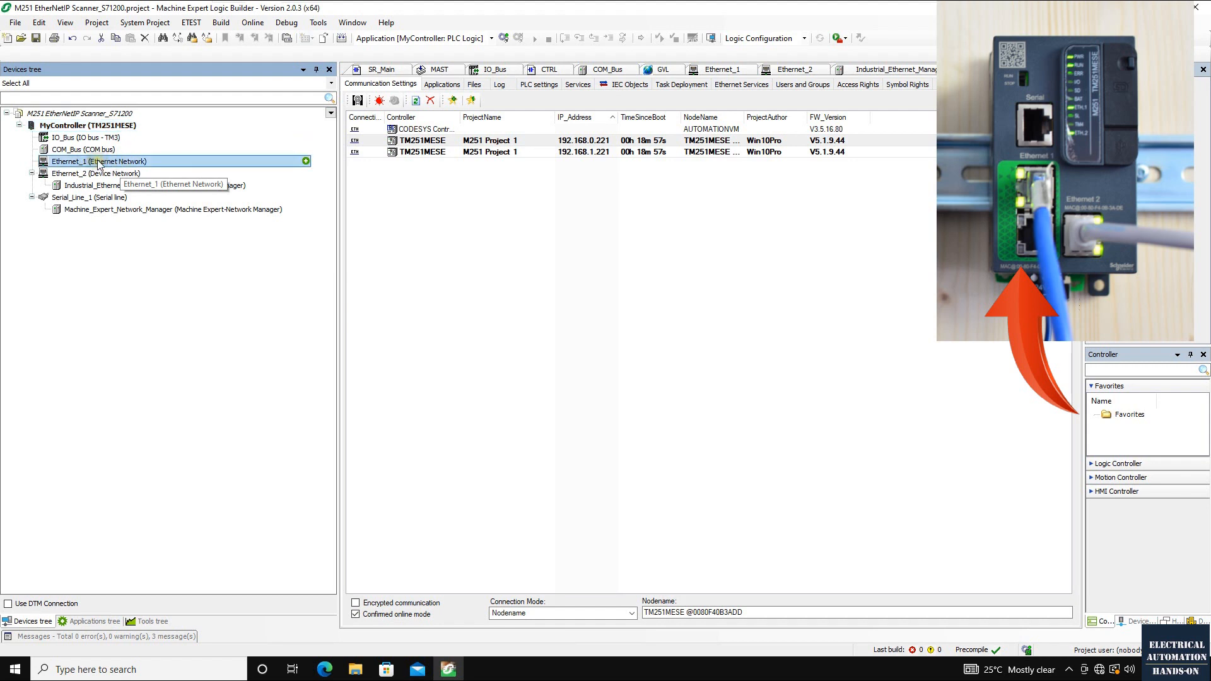
pyautogui.doubleClick(114, 162)
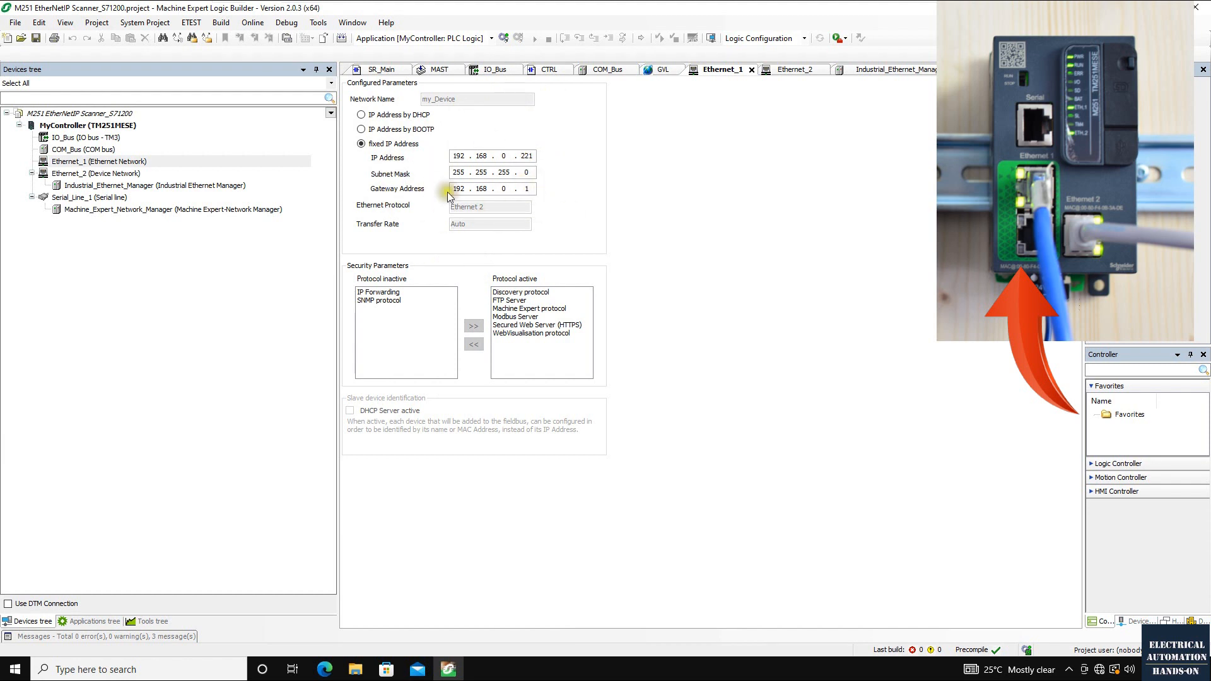
# Examine the EtherNet/IP and Modbus fieldbus devices that can be added to Ethernet_1 (Ethernet Network).
pyautogui.click(306, 163)
pyautogui.click(306, 162)
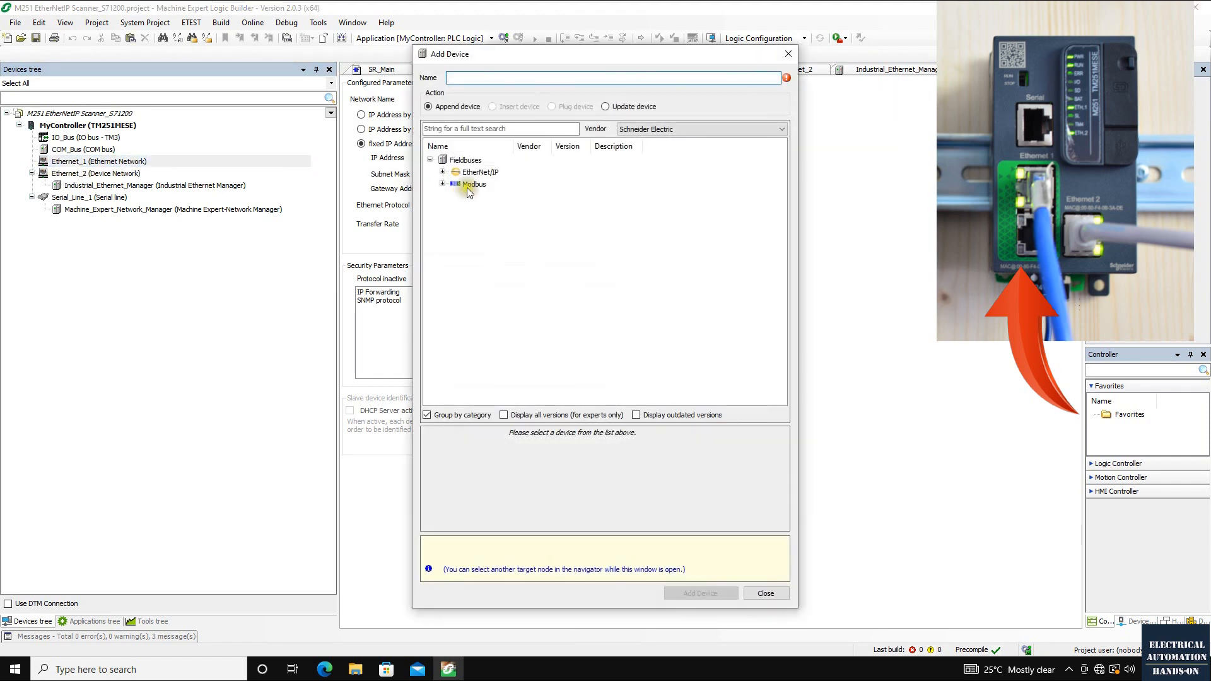
pyautogui.click(442, 172)
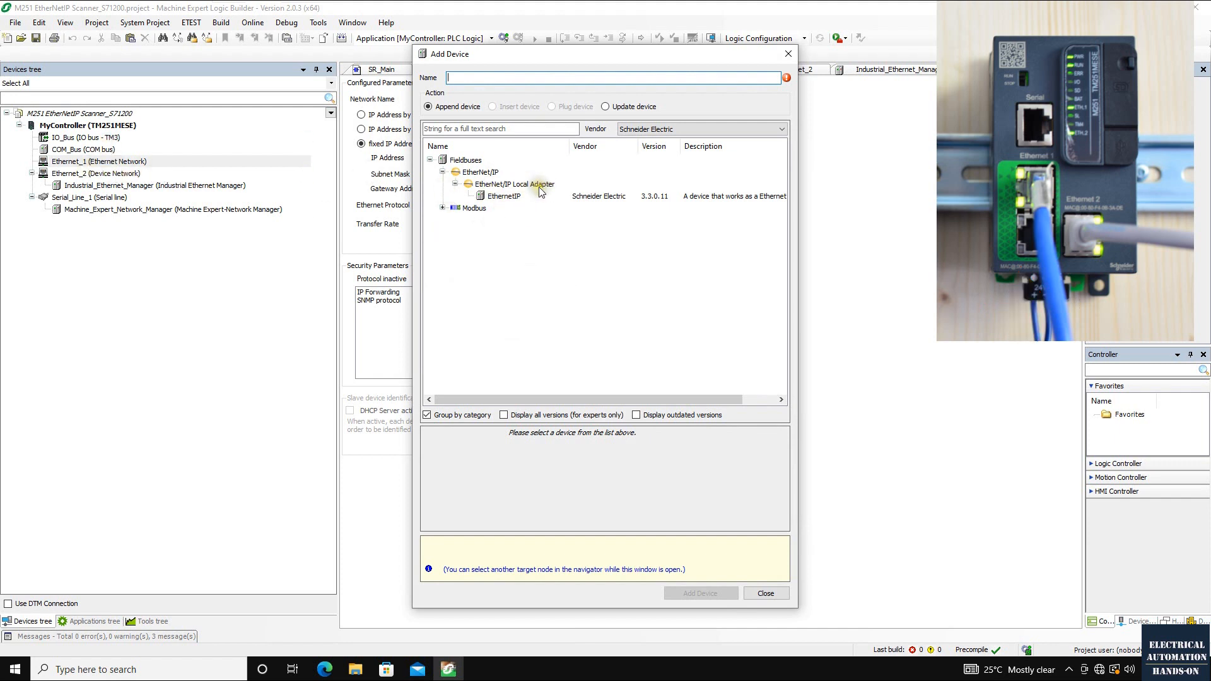
pyautogui.click(442, 207)
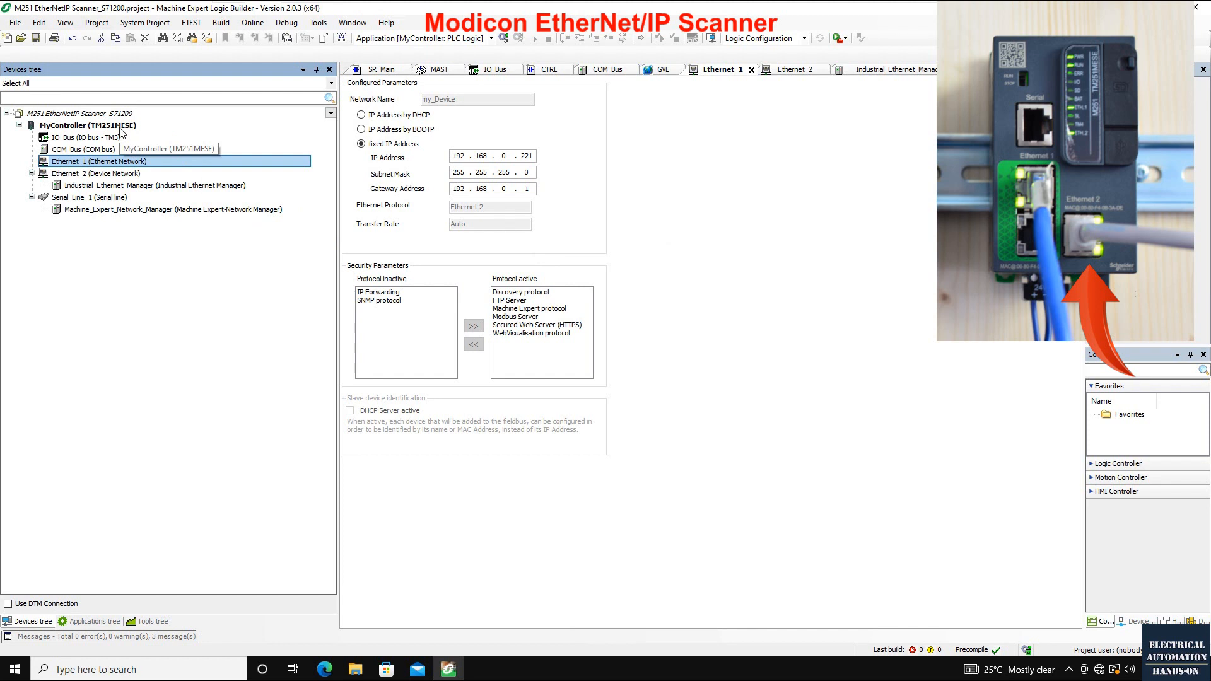
# Add an Industrial Ethernet Manager to Ethernet_2 (Device Network) and close the Add Device dialog.
pyautogui.click(108, 175)
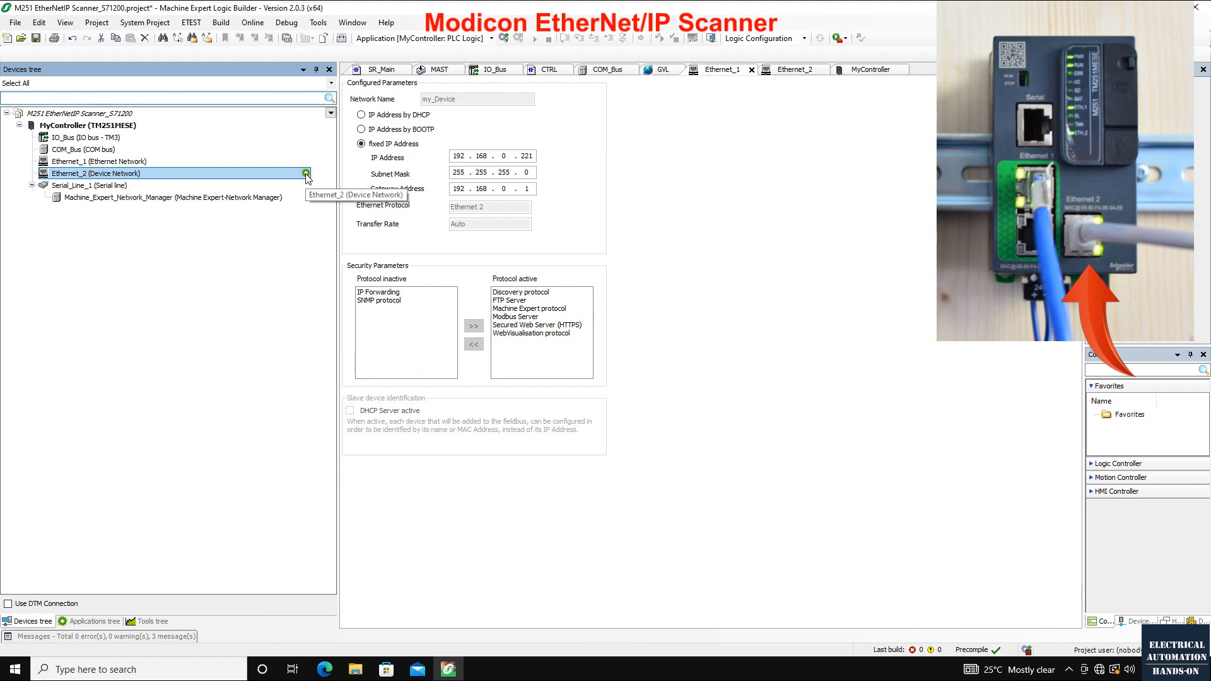
pyautogui.click(306, 174)
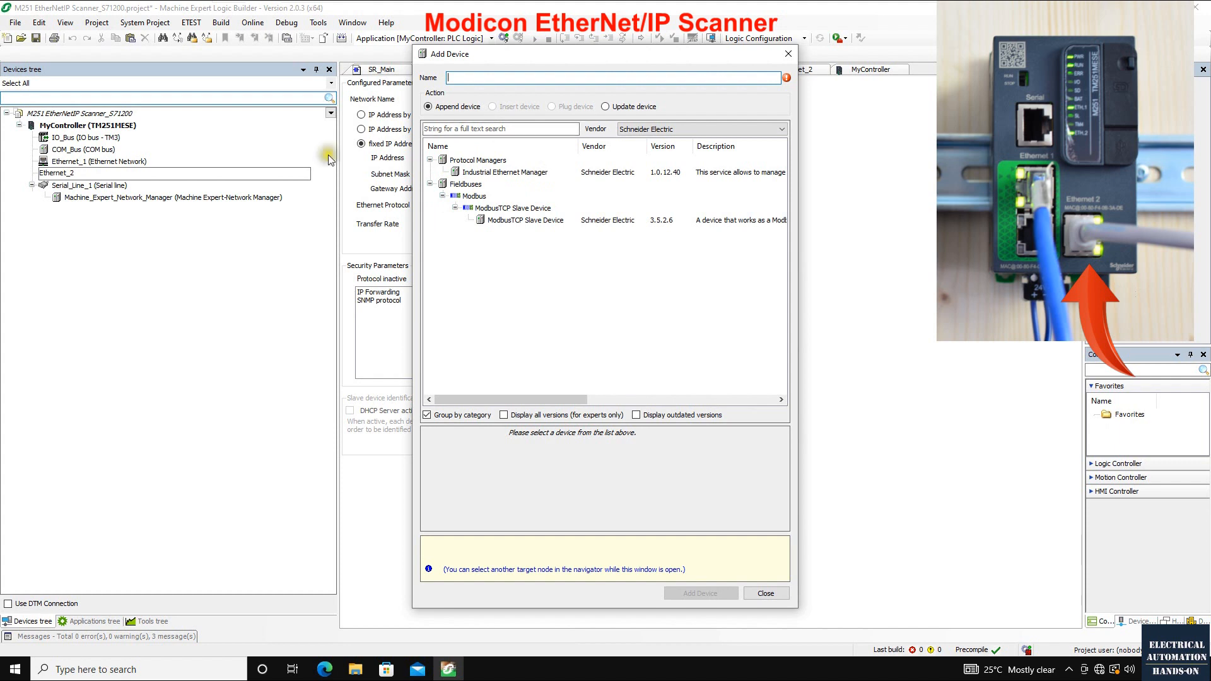
pyautogui.click(476, 174)
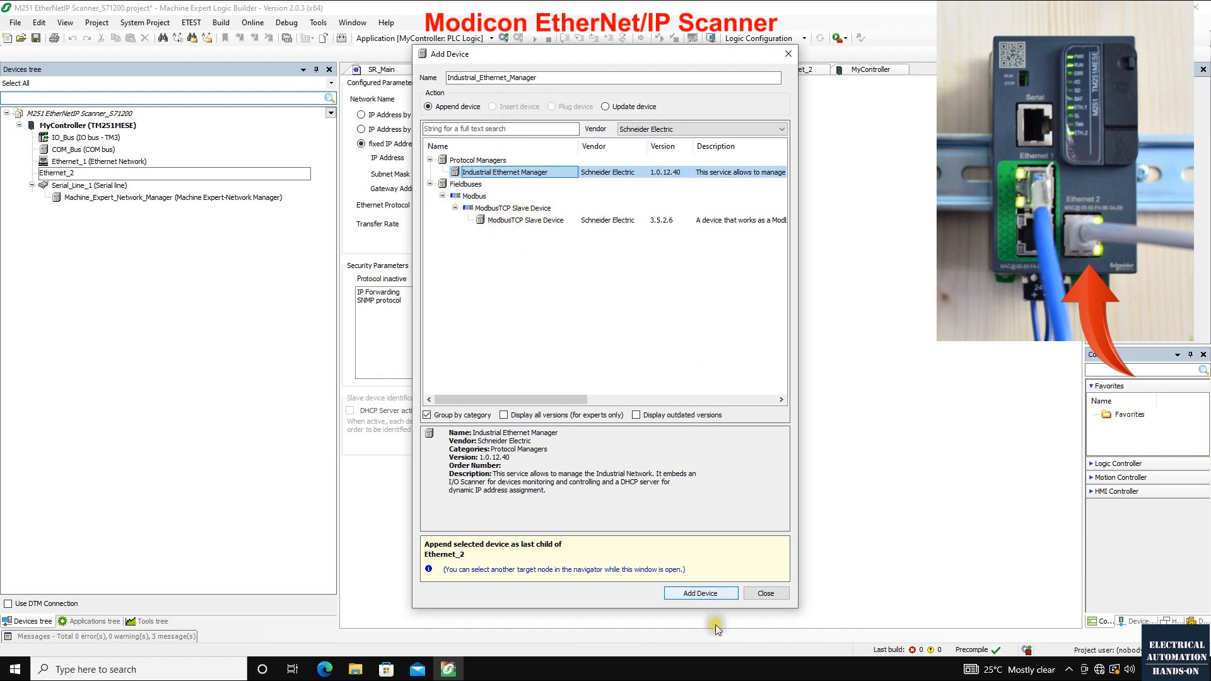
pyautogui.click(697, 594)
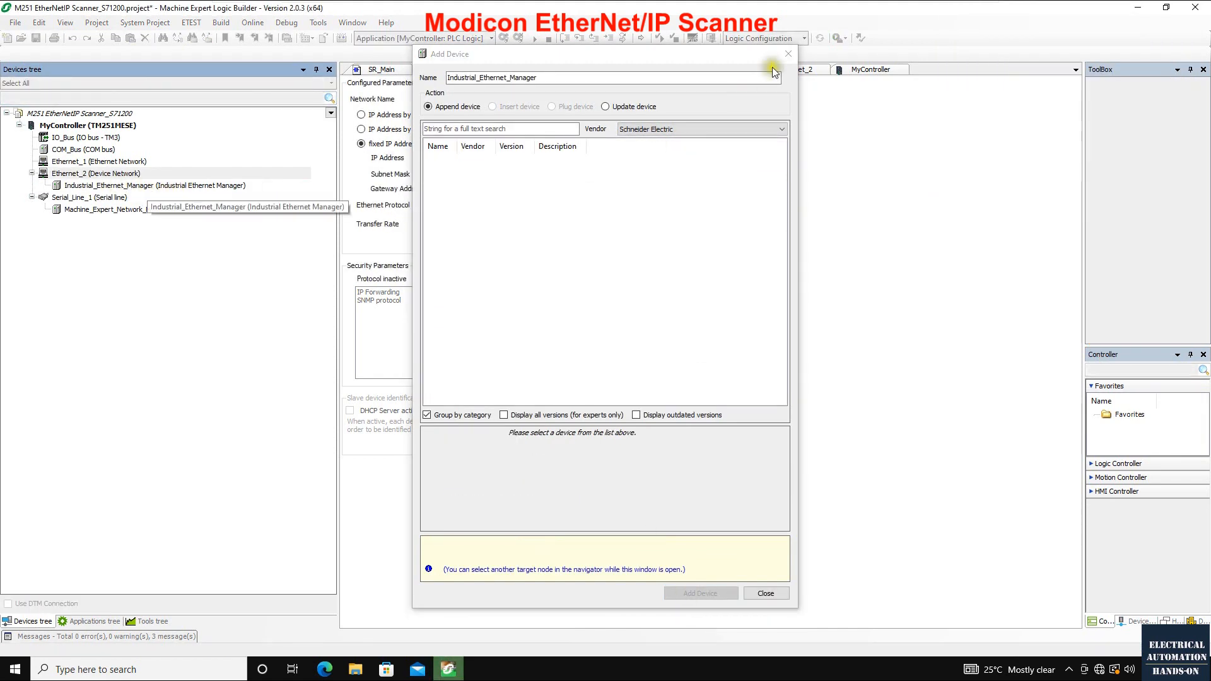
pyautogui.click(788, 55)
# Check which Schneider Electric EtherNet/IP targets can be added under Industrial_Ethernet_Manager, leaving without adding one.
pyautogui.click(306, 186)
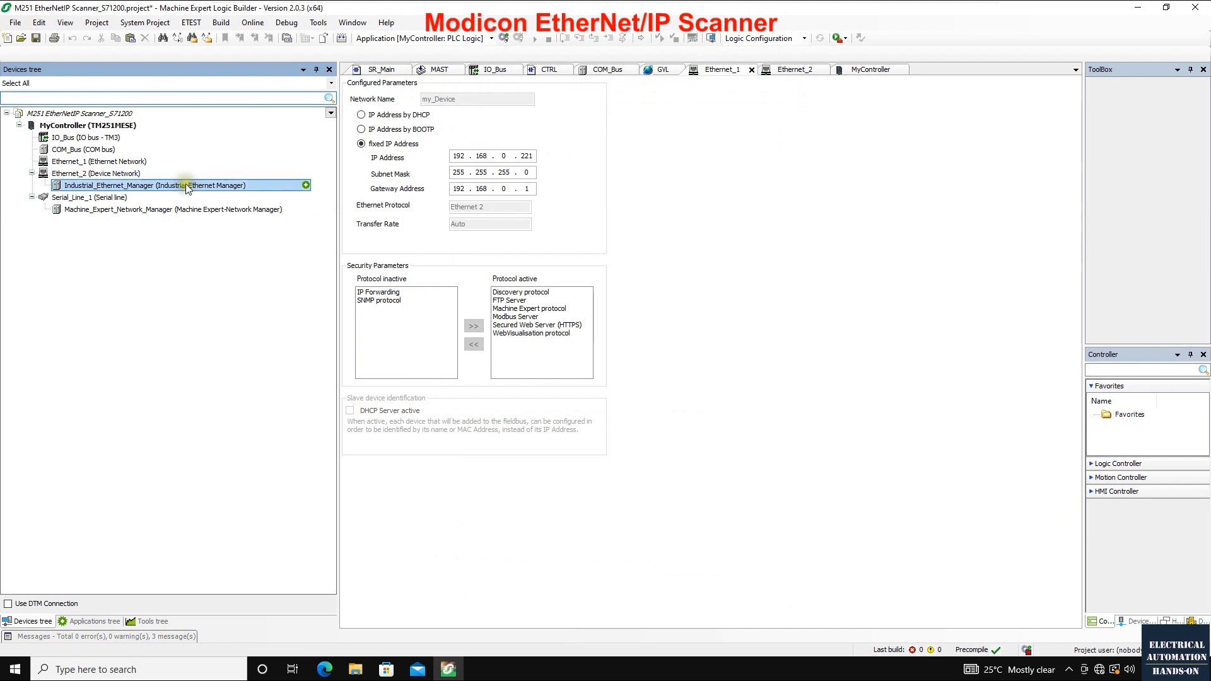
pyautogui.click(306, 186)
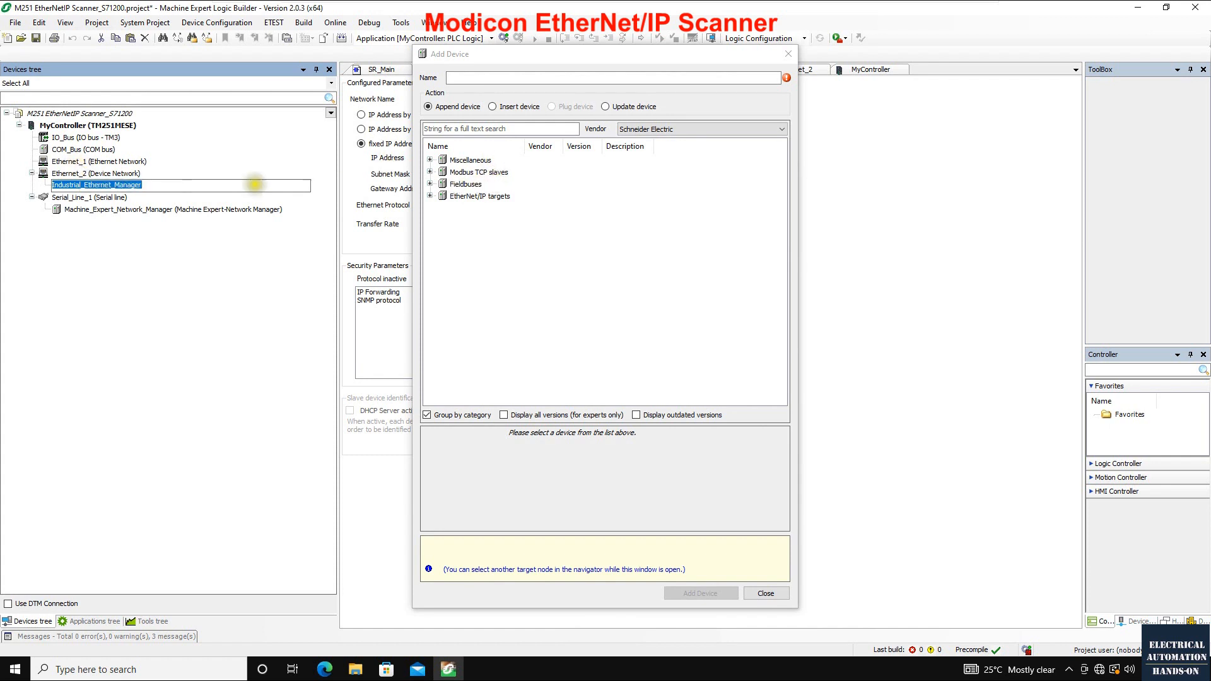
pyautogui.click(581, 184)
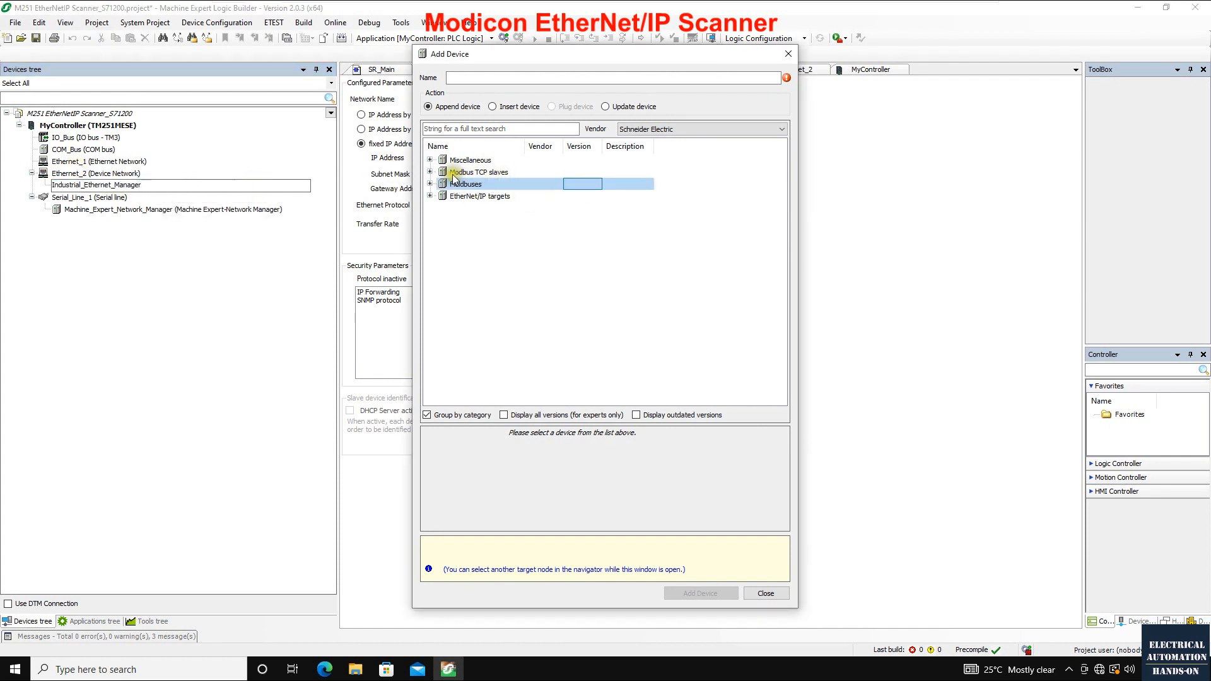
pyautogui.click(431, 196)
pyautogui.click(493, 196)
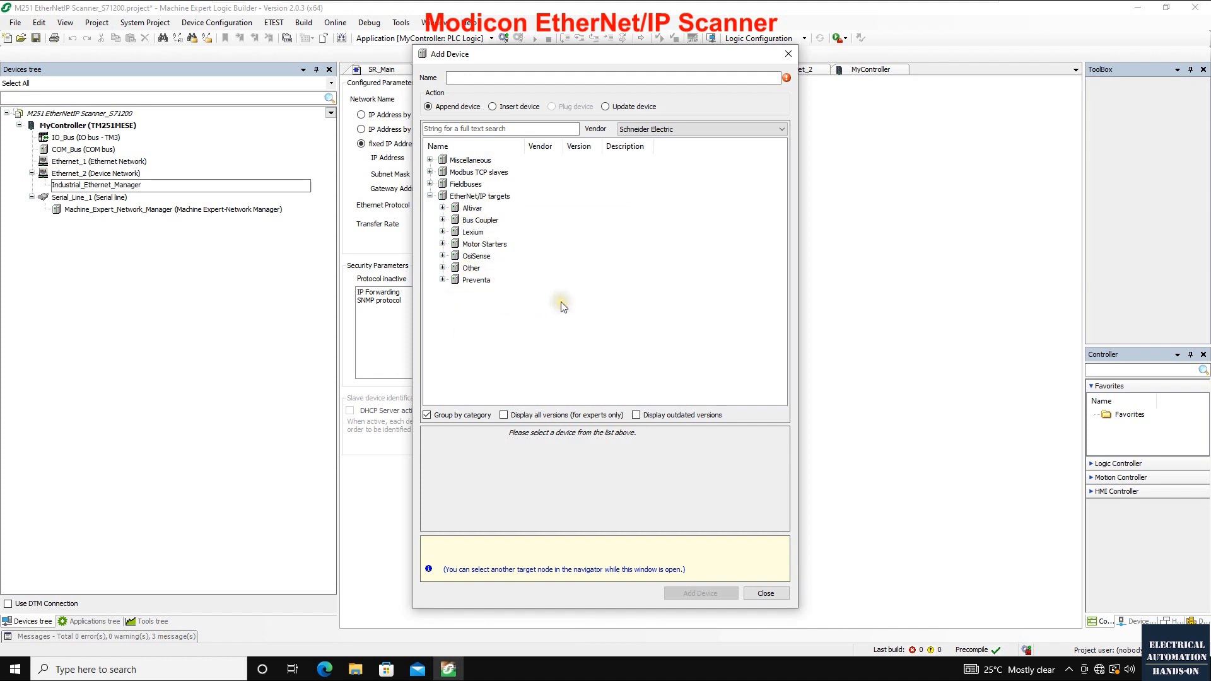
pyautogui.click(787, 55)
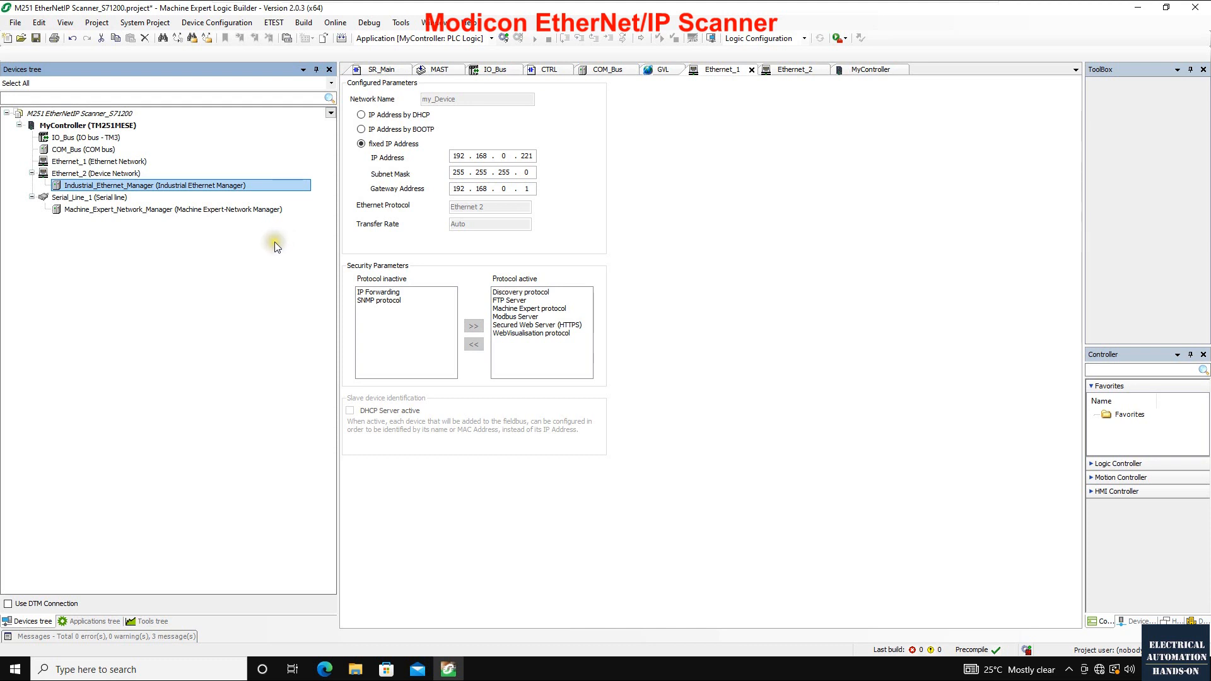
# Open the Device Repository and move its window toward the middle of the screen.
pyautogui.click(395, 24)
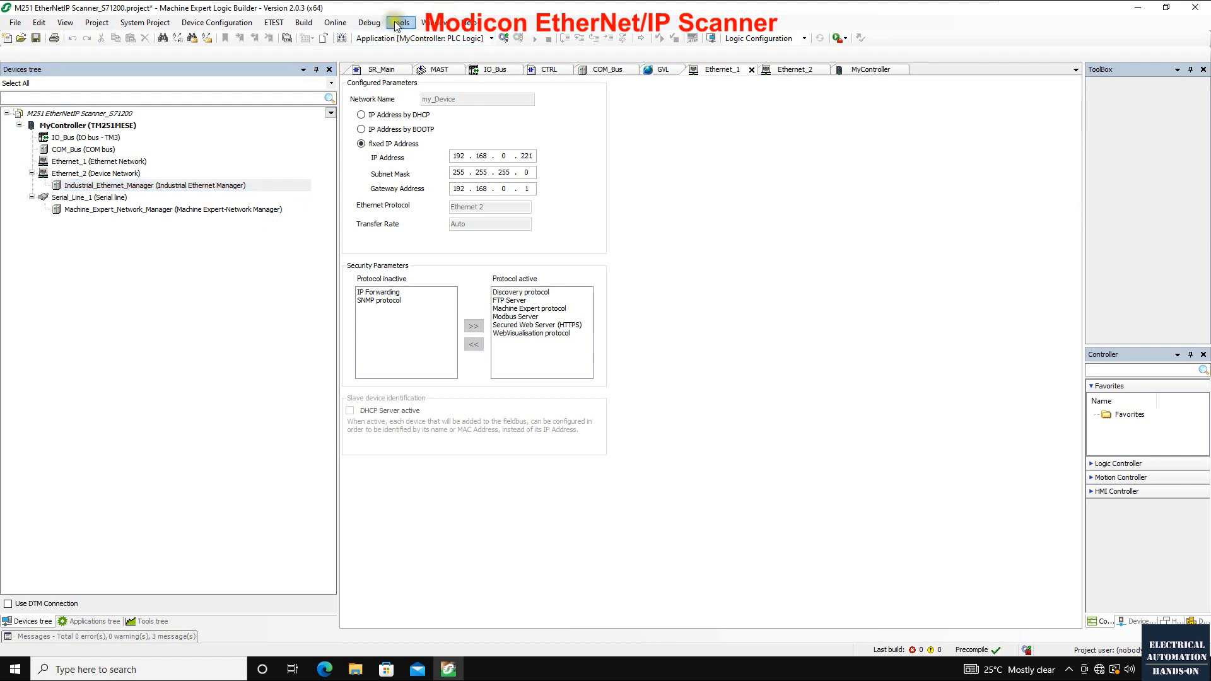
pyautogui.click(397, 24)
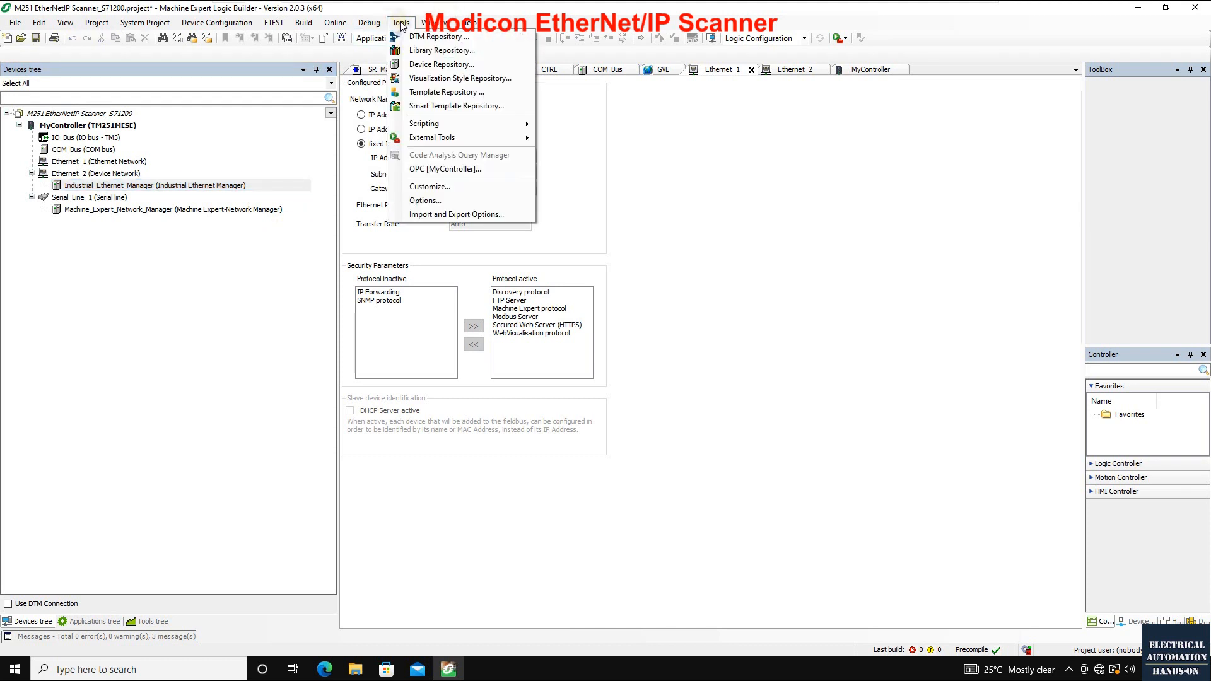
pyautogui.click(428, 65)
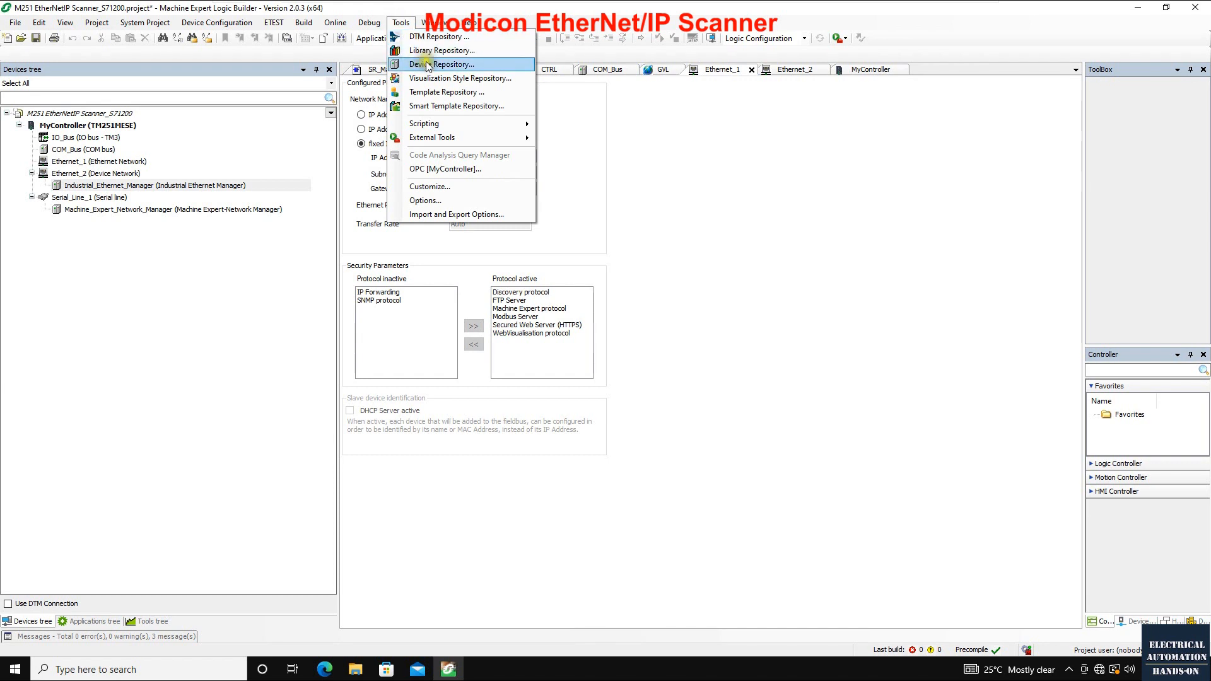
pyautogui.click(470, 65)
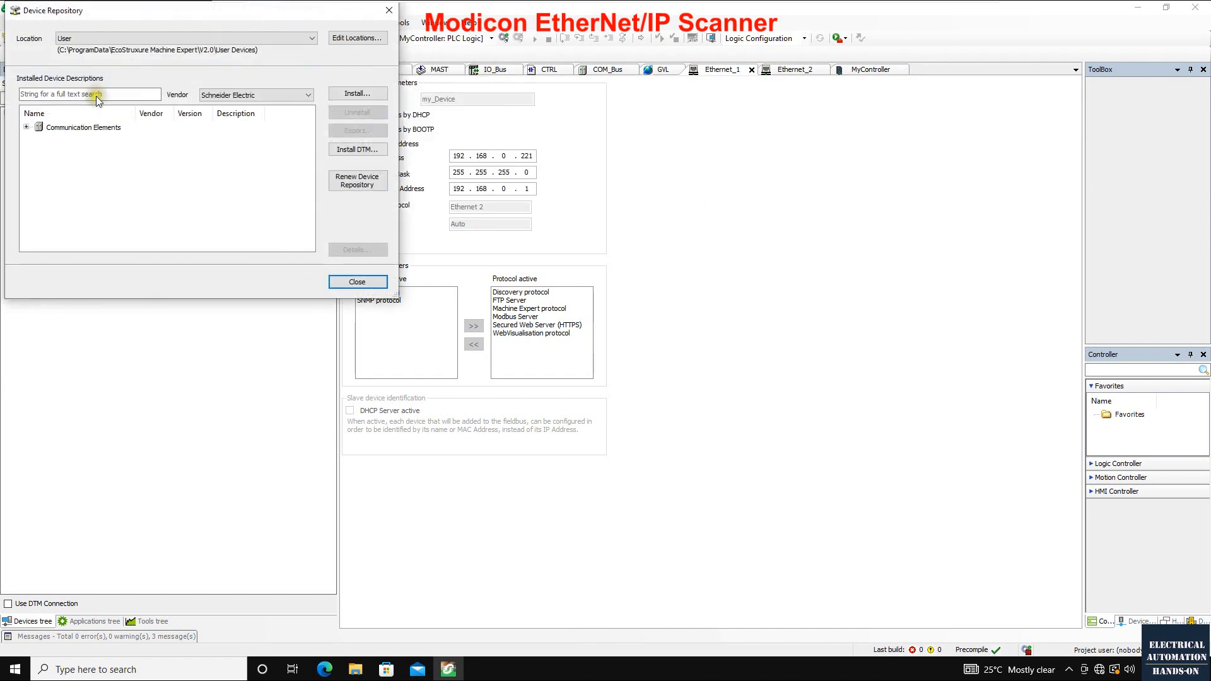
pyautogui.moveTo(114, 14); pyautogui.dragTo(547, 219)
# Install the device description S7-1200.eds from the desktop folder 109782315_EDS_SIMATIC into the Device Repository.
pyautogui.click(777, 295)
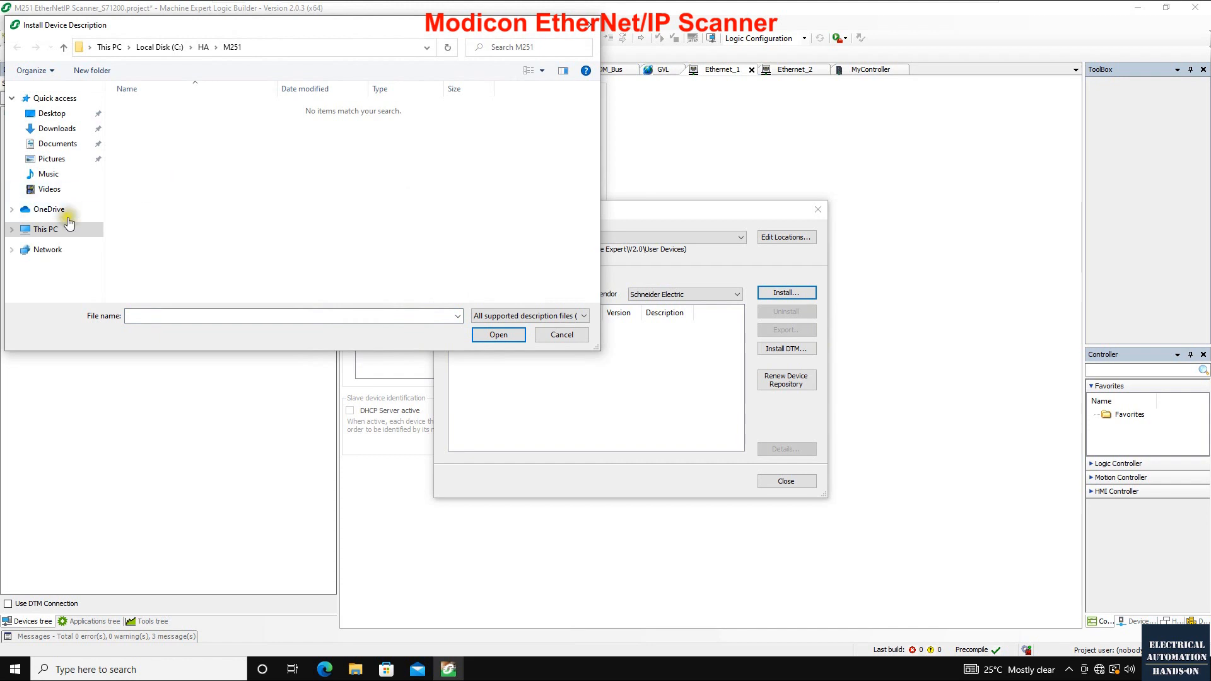
pyautogui.click(51, 113)
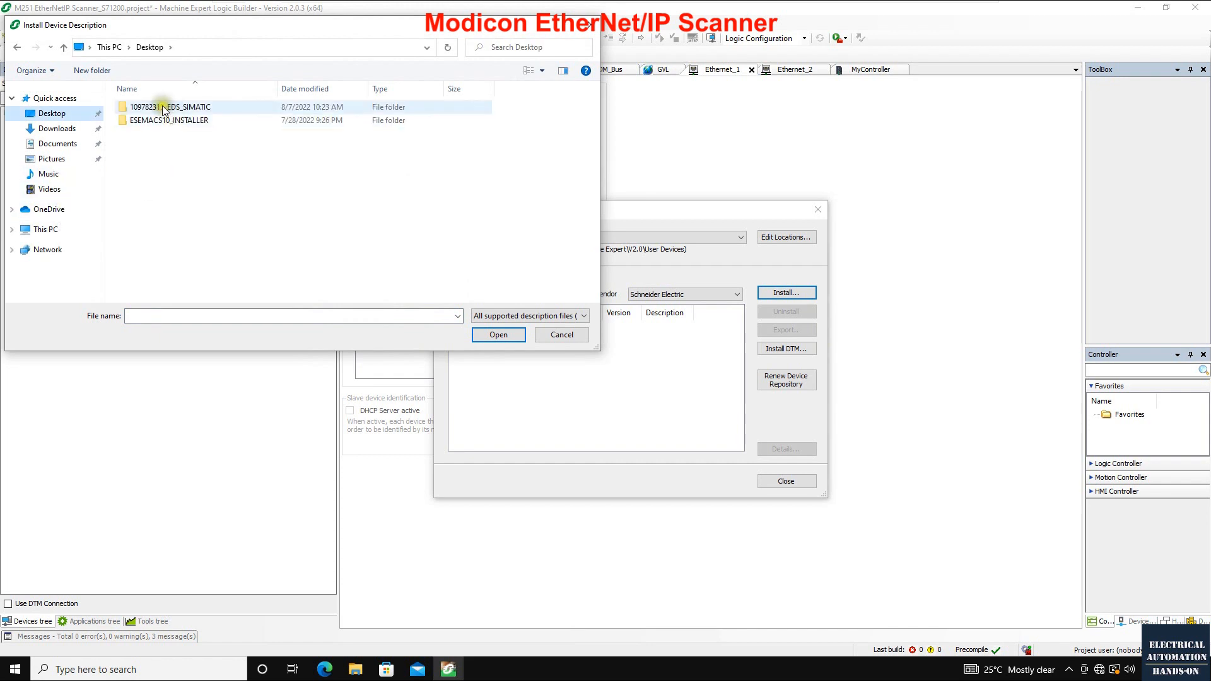
pyautogui.click(151, 109)
pyautogui.doubleClick(144, 109)
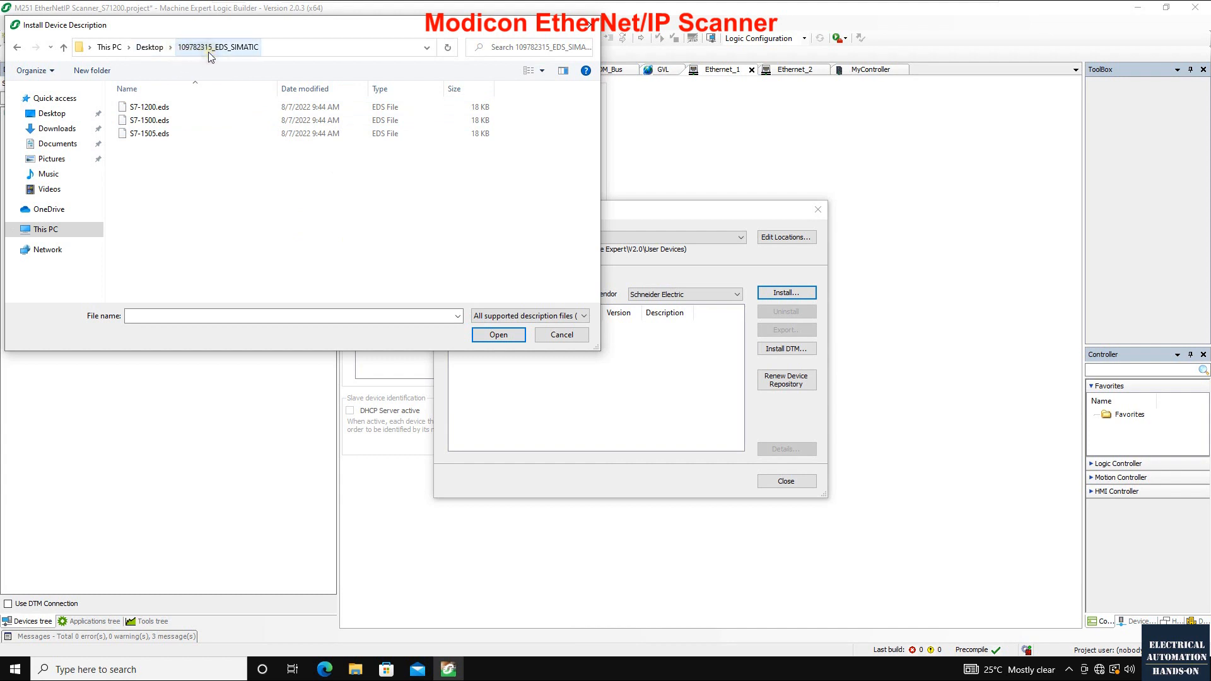
pyautogui.click(158, 107)
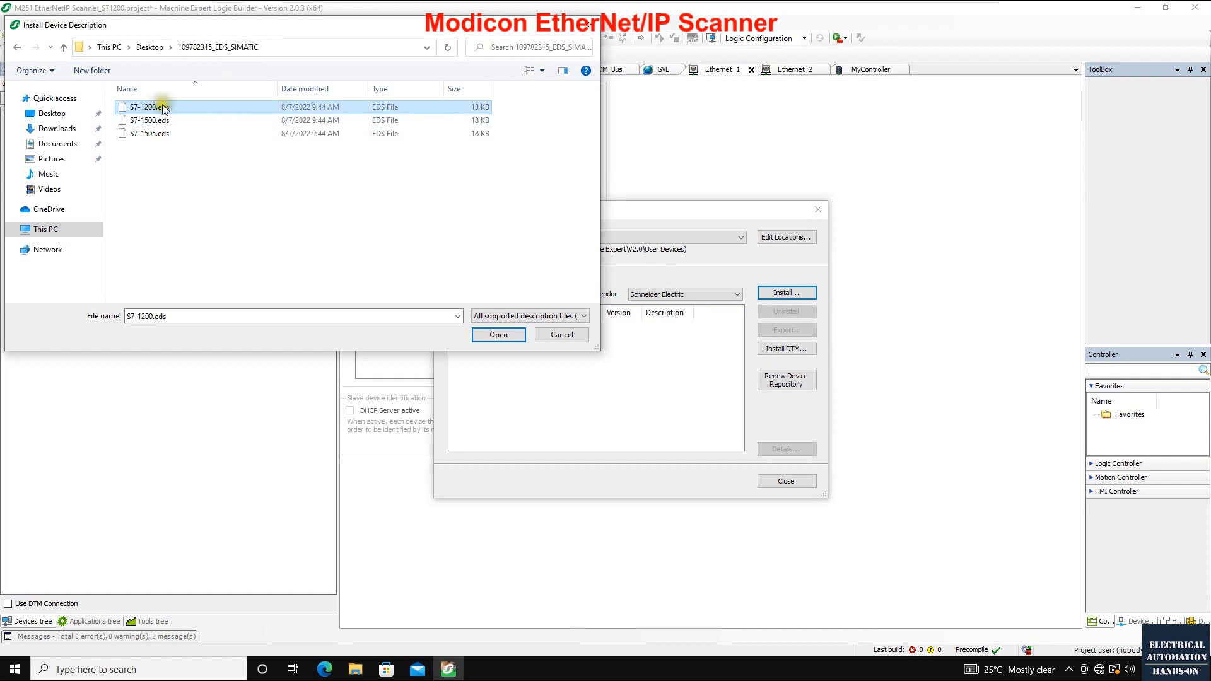
pyautogui.click(158, 107)
pyautogui.click(492, 336)
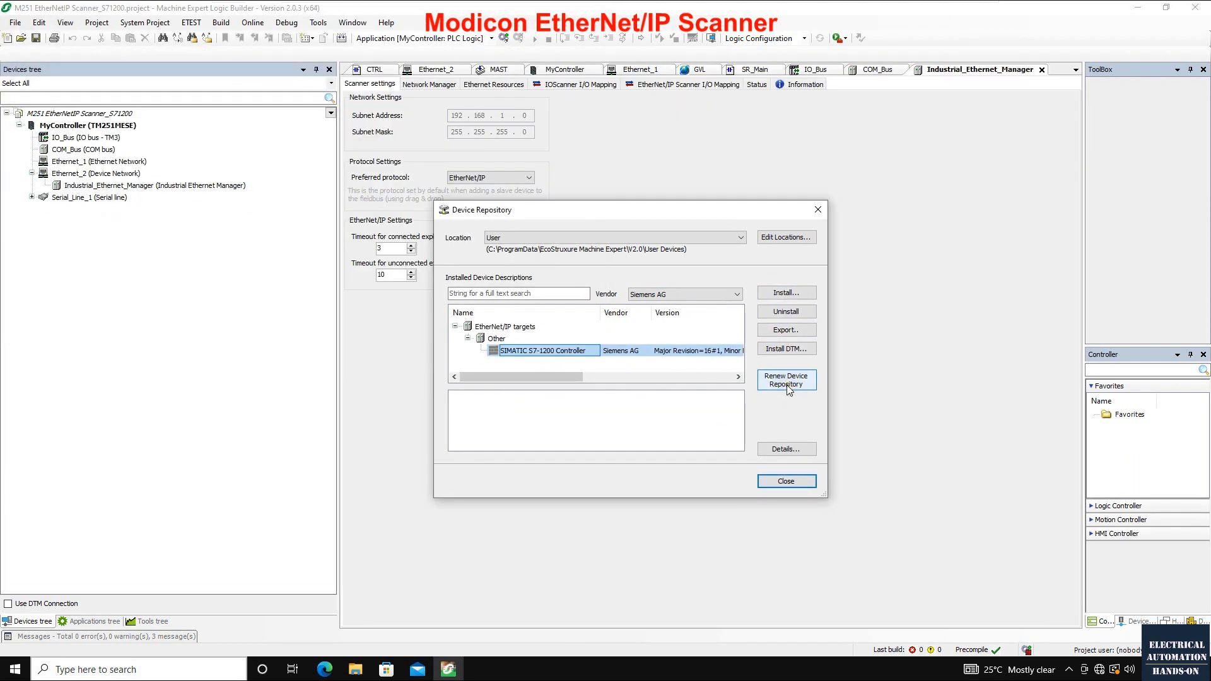
# Renew the device repository, agree to update the devices, and close it.
pyautogui.click(787, 382)
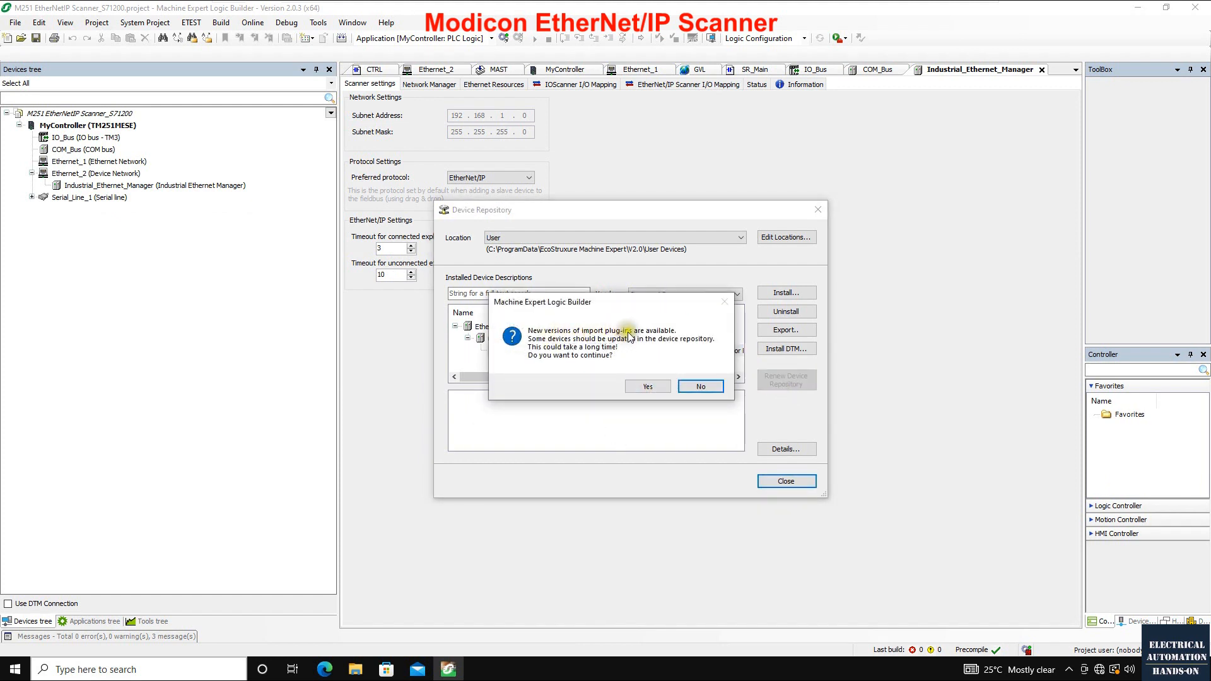
pyautogui.click(647, 386)
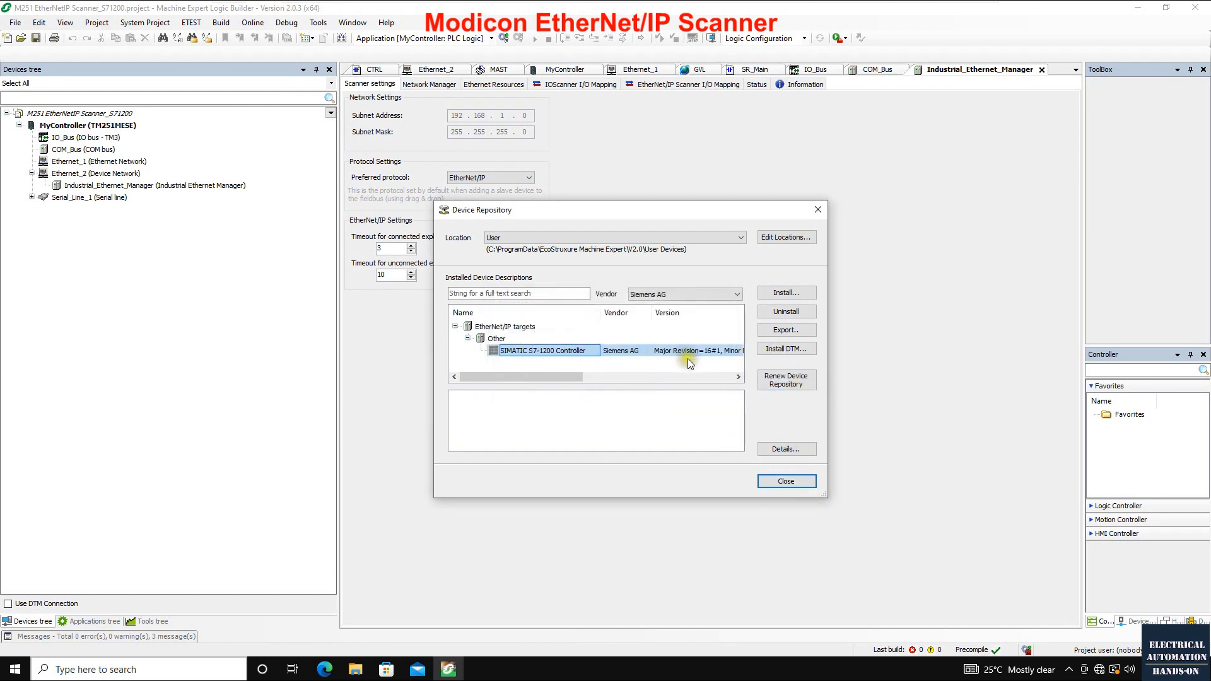
pyautogui.click(788, 483)
# Set the preferred protocol of Industrial_Ethernet_Manager to EtherNet/IP and display its network manager settings for Ethernet_2.
pyautogui.moveTo(120, 150); pyautogui.dragTo(125, 181)
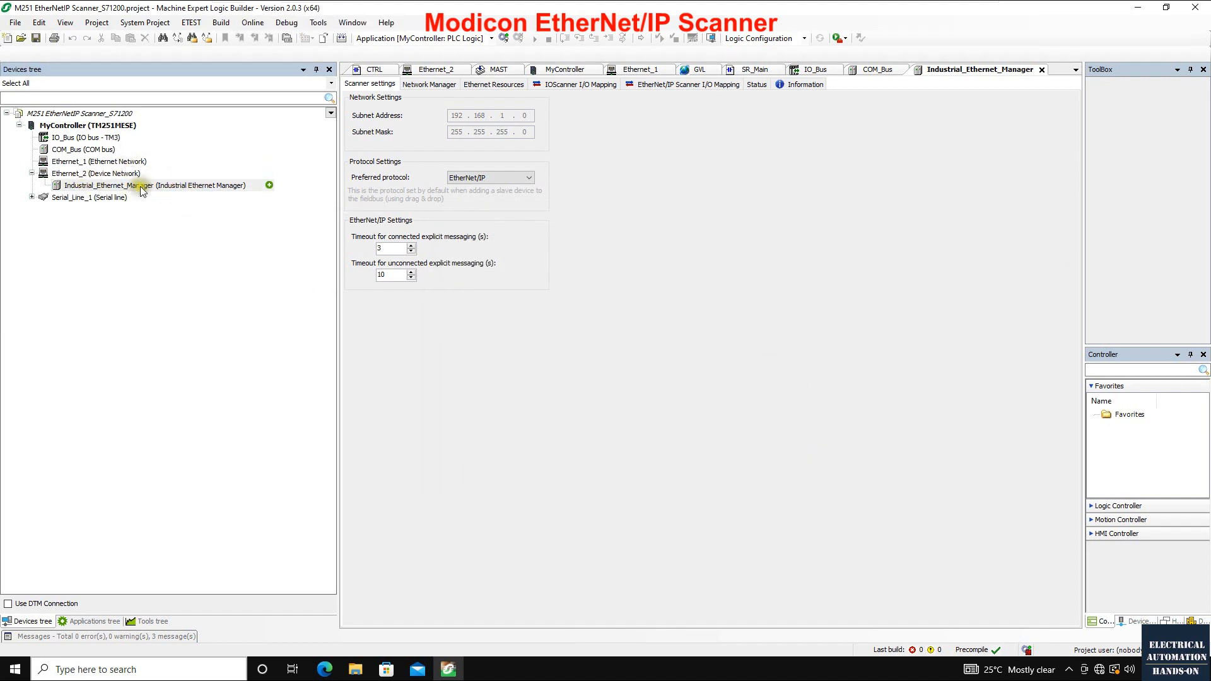
pyautogui.click(516, 178)
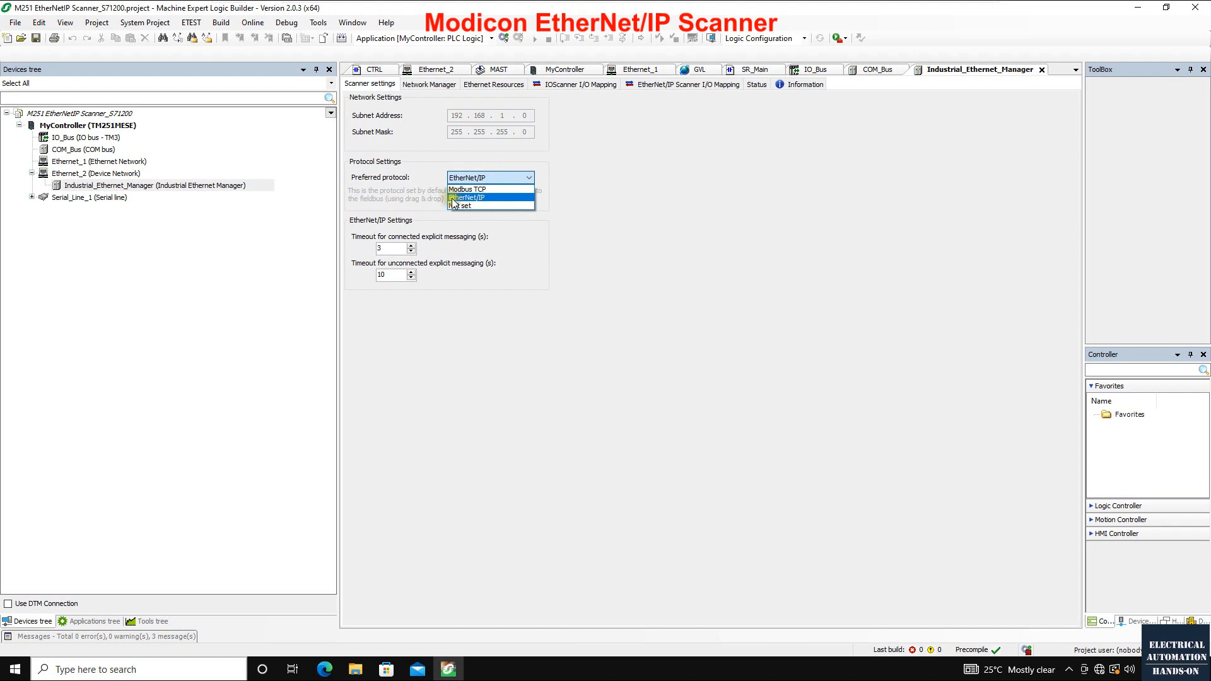
pyautogui.click(478, 198)
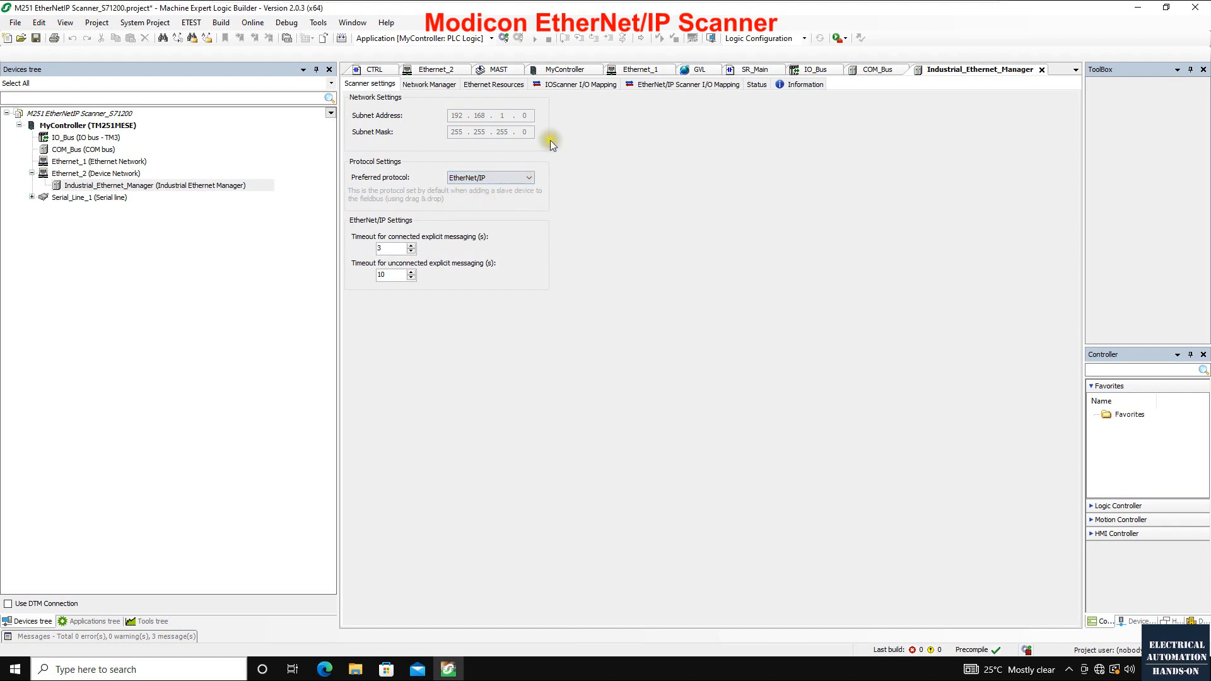
pyautogui.click(215, 186)
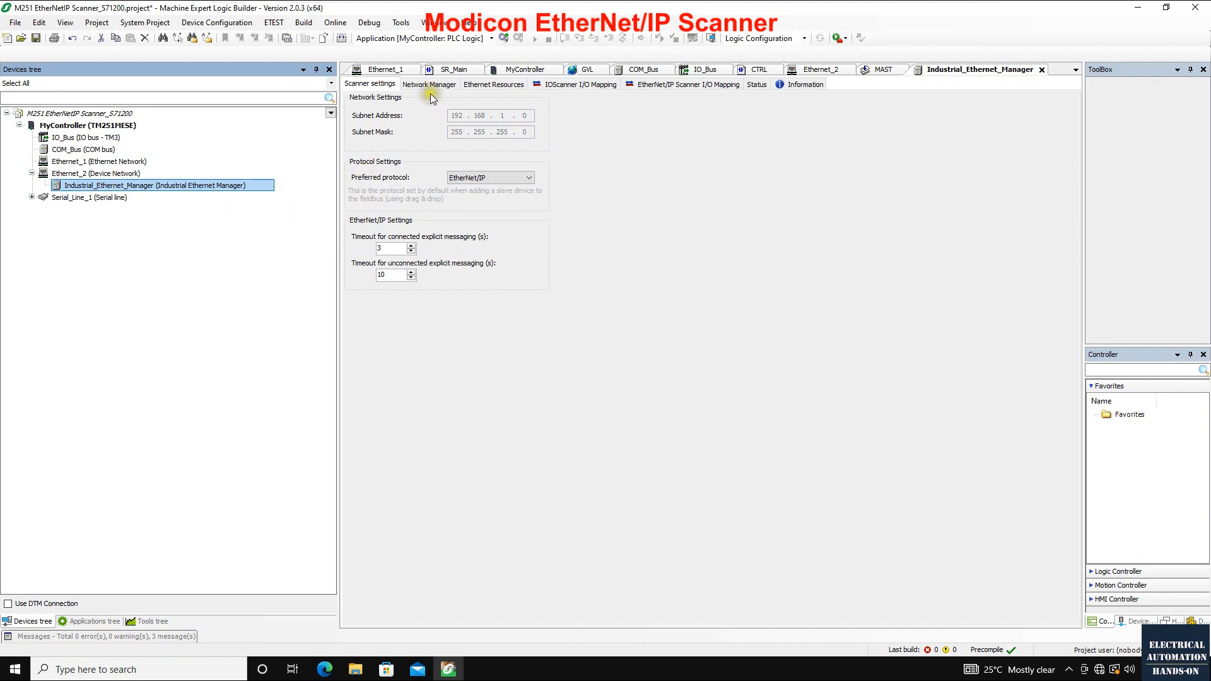
pyautogui.click(430, 84)
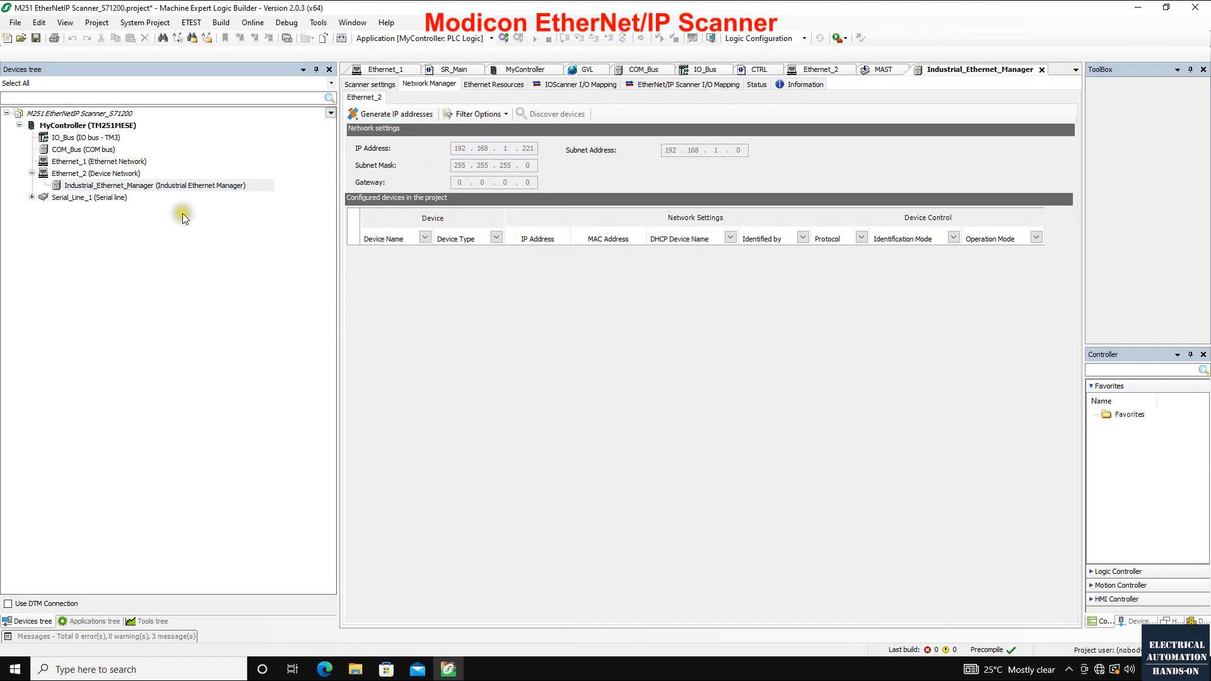
# Start adding a device under Industrial_Ethernet_Manager, filter by vendor Siemens AG and choose SIMATIC S7-1200 Controller.
pyautogui.click(270, 186)
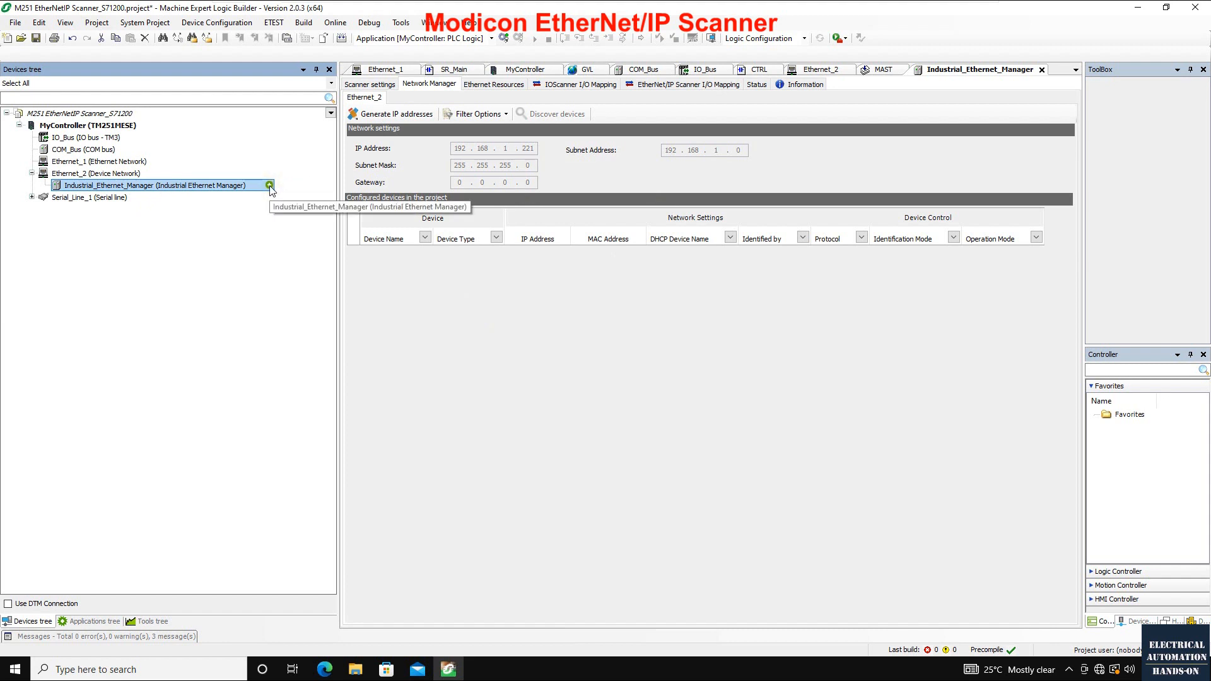
pyautogui.click(269, 185)
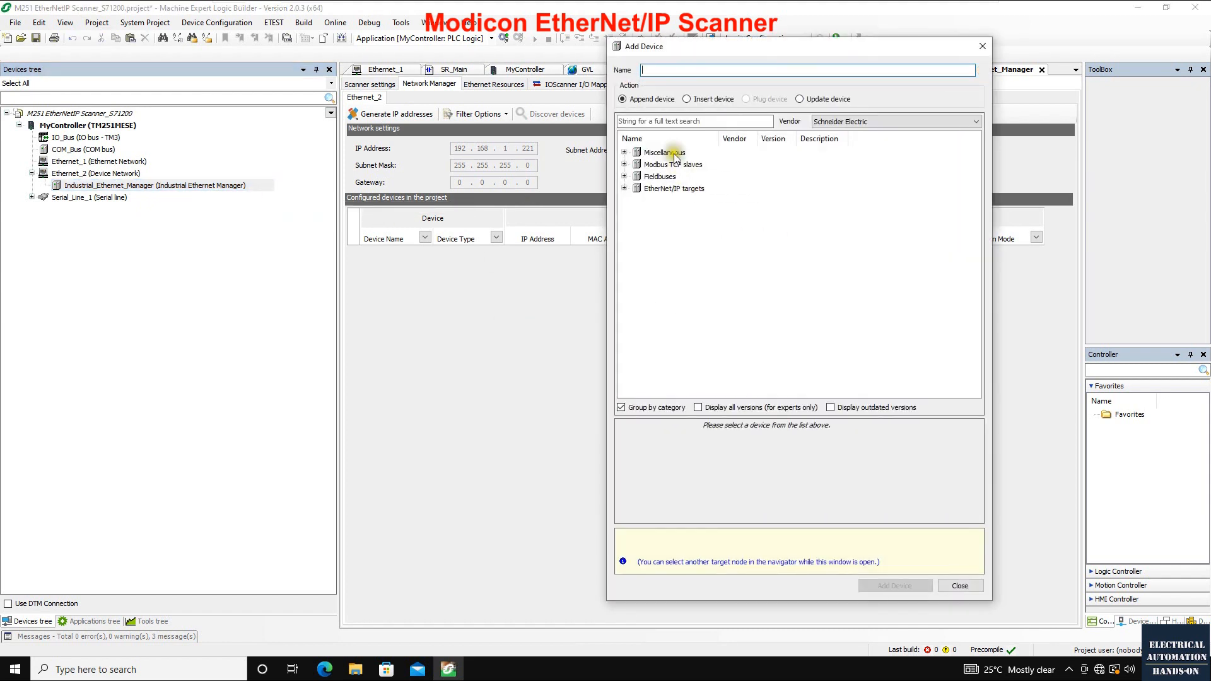
pyautogui.click(850, 122)
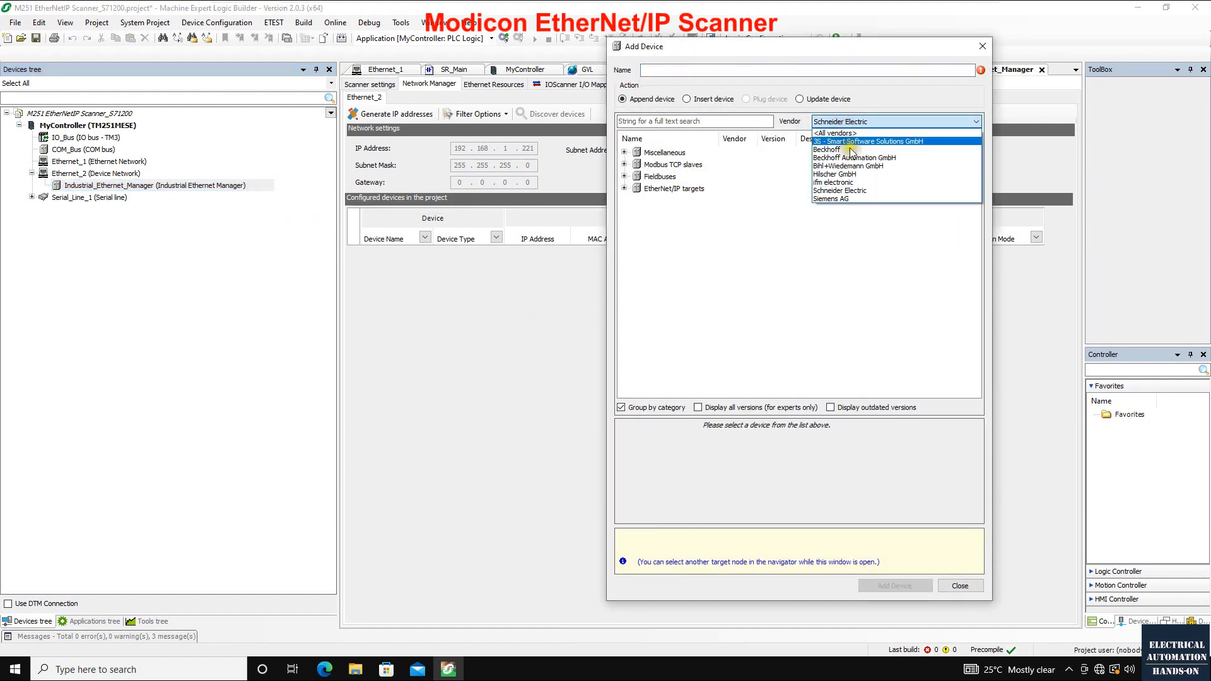
pyautogui.click(827, 199)
pyautogui.click(711, 178)
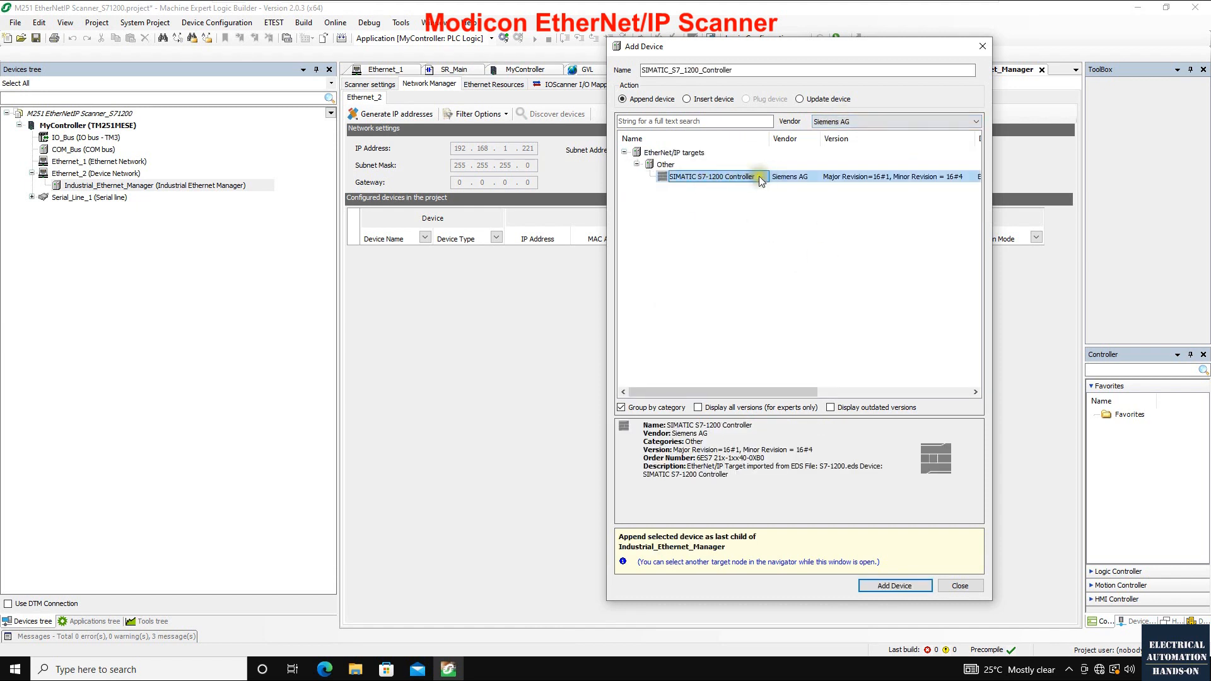
pyautogui.click(895, 587)
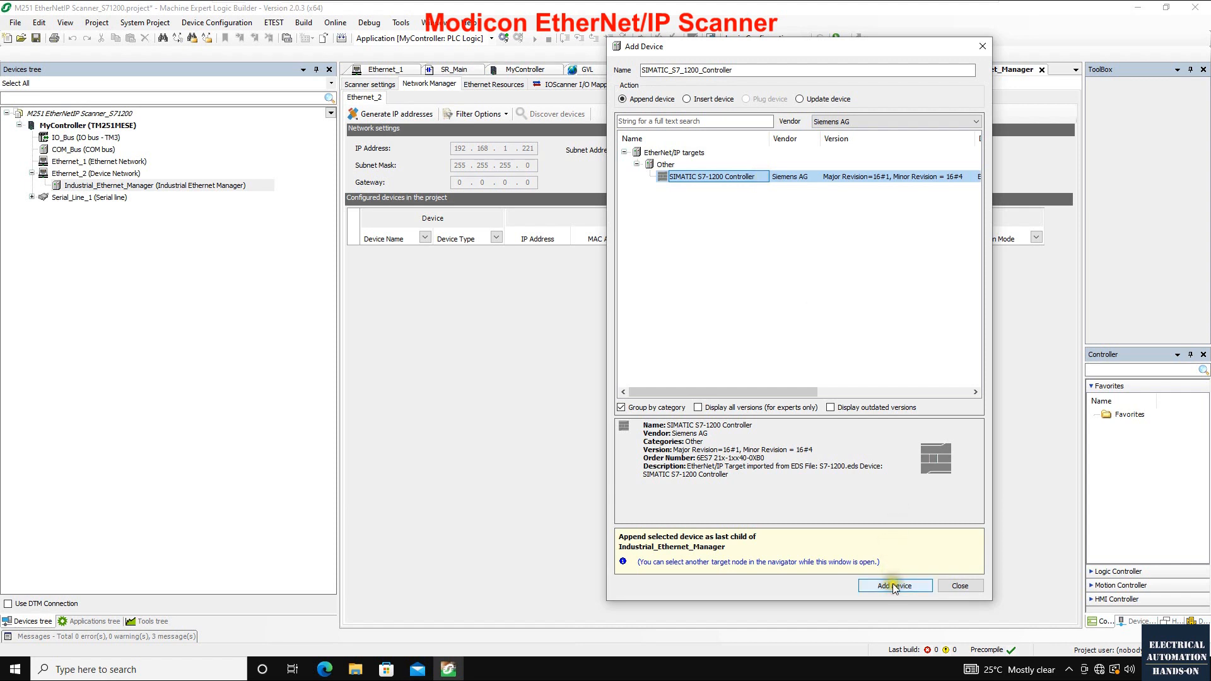
# Add the Siemens AG SIMATIC S7-1200 Controller from the EtherNet/IP Remote Adapter category, with all vendors listed, under Industrial_Ethernet_Manager.
pyautogui.click(845, 121)
pyautogui.click(845, 133)
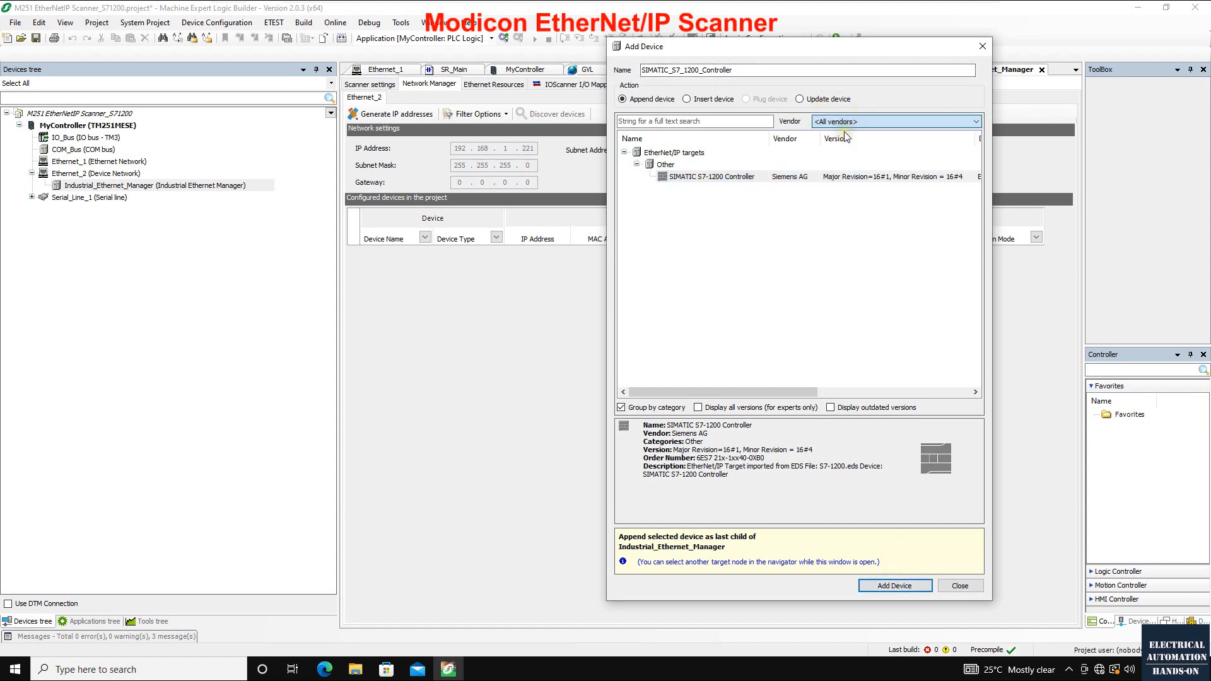
pyautogui.click(624, 165)
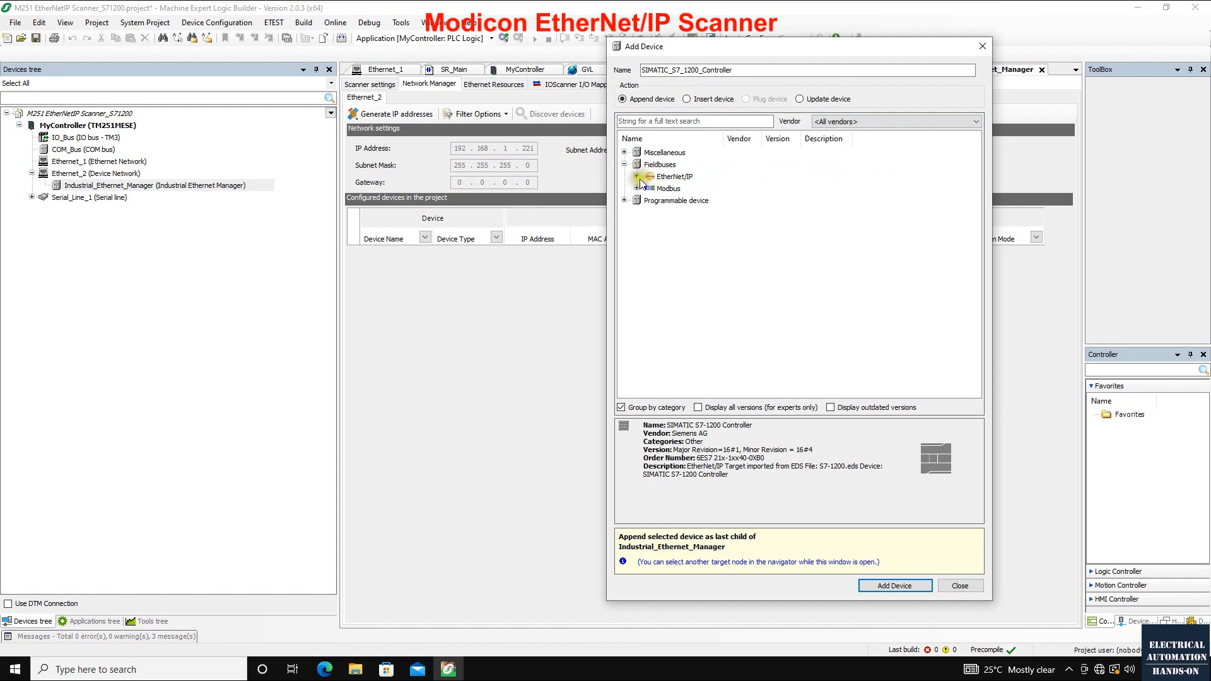
pyautogui.click(638, 177)
pyautogui.click(685, 178)
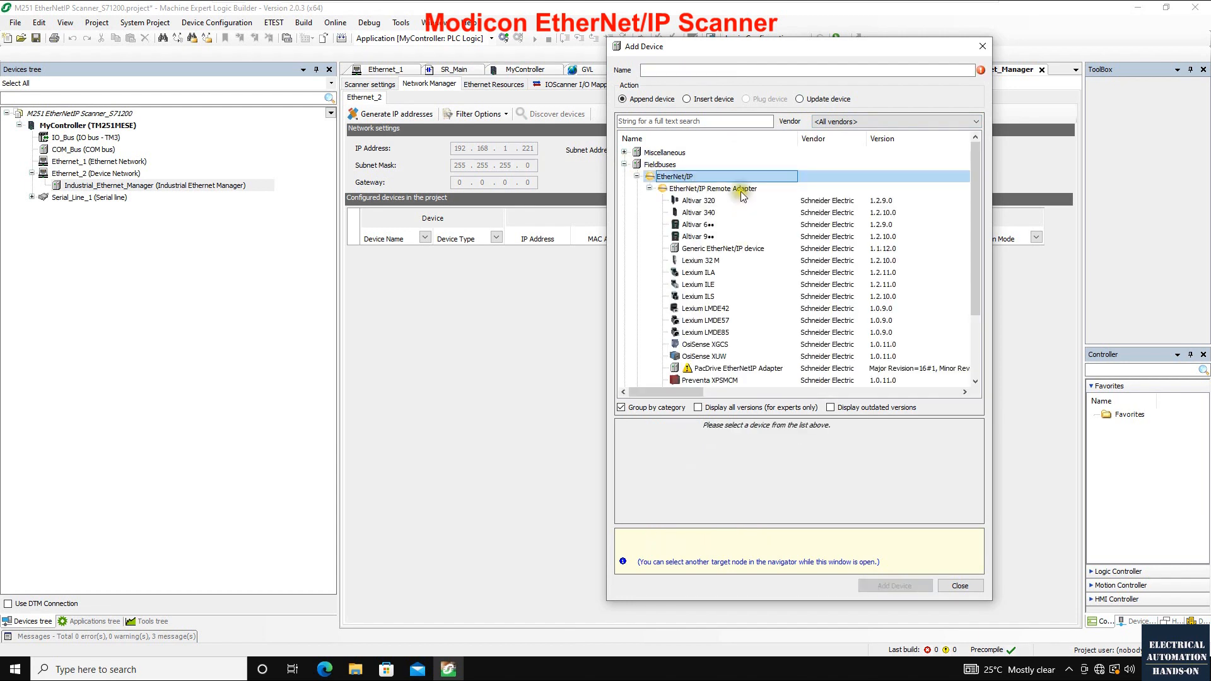
pyautogui.scroll(-2, 842, 271)
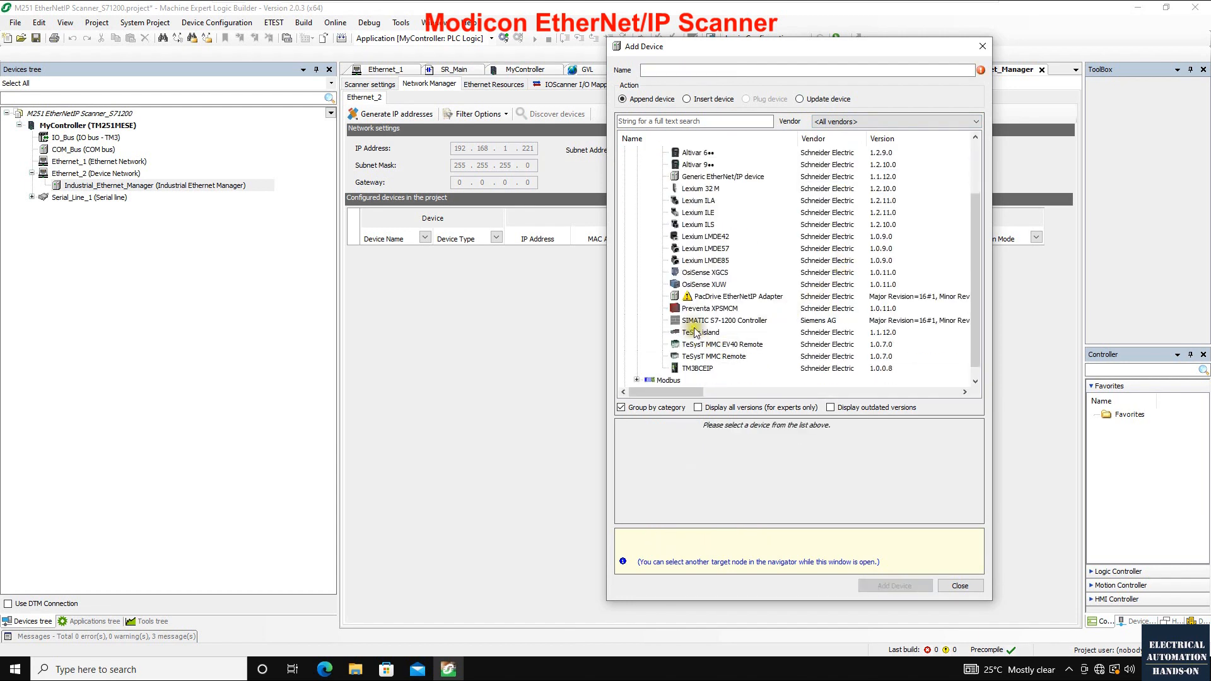
pyautogui.click(697, 321)
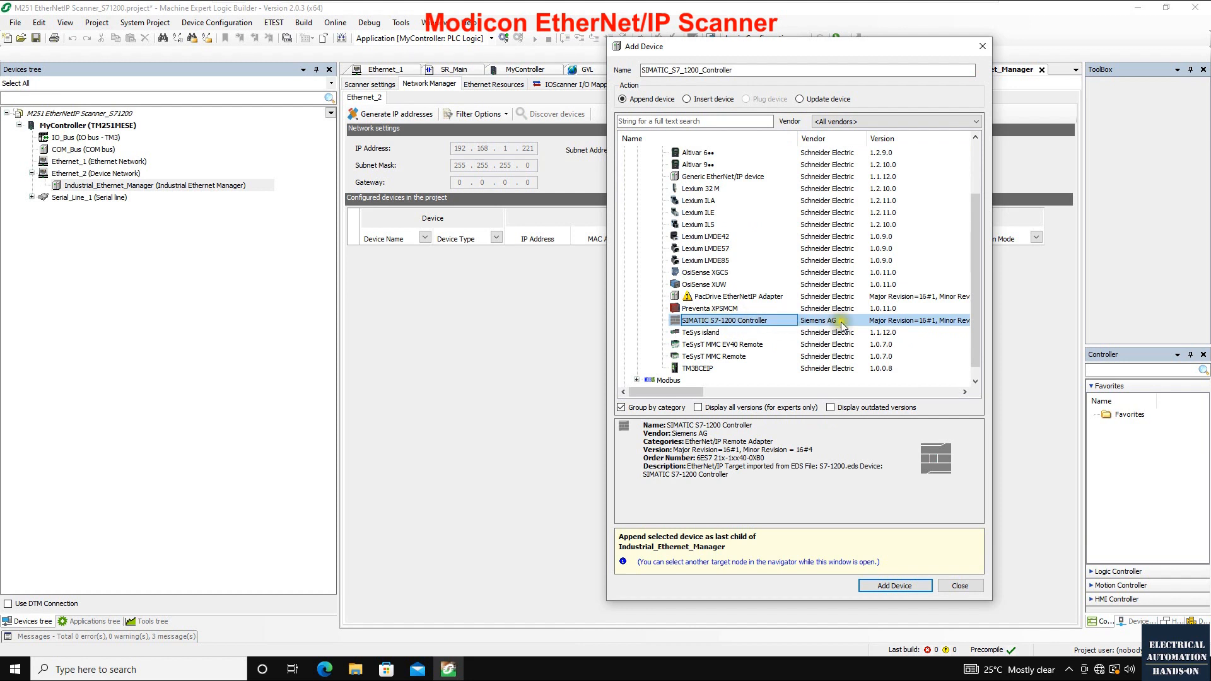
pyautogui.click(873, 586)
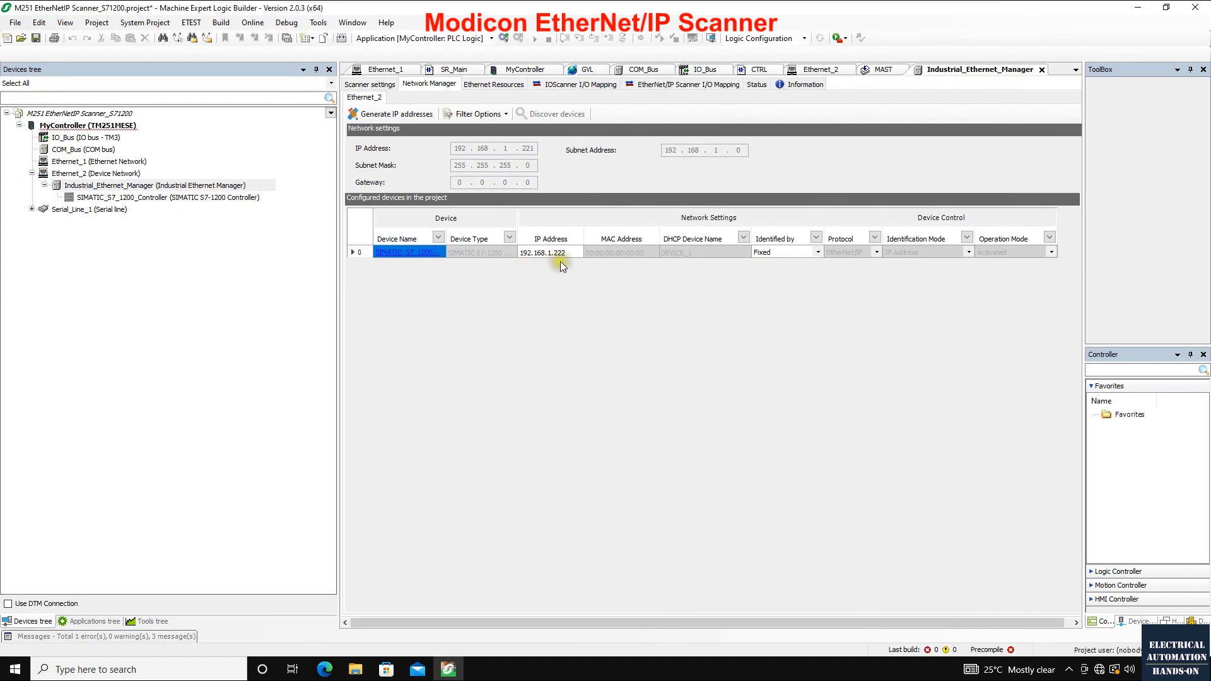
# Open the target settings of SIMATIC_S7_1200_Controller and set its fixed IP address to 192.168.1.181.
pyautogui.click(543, 255)
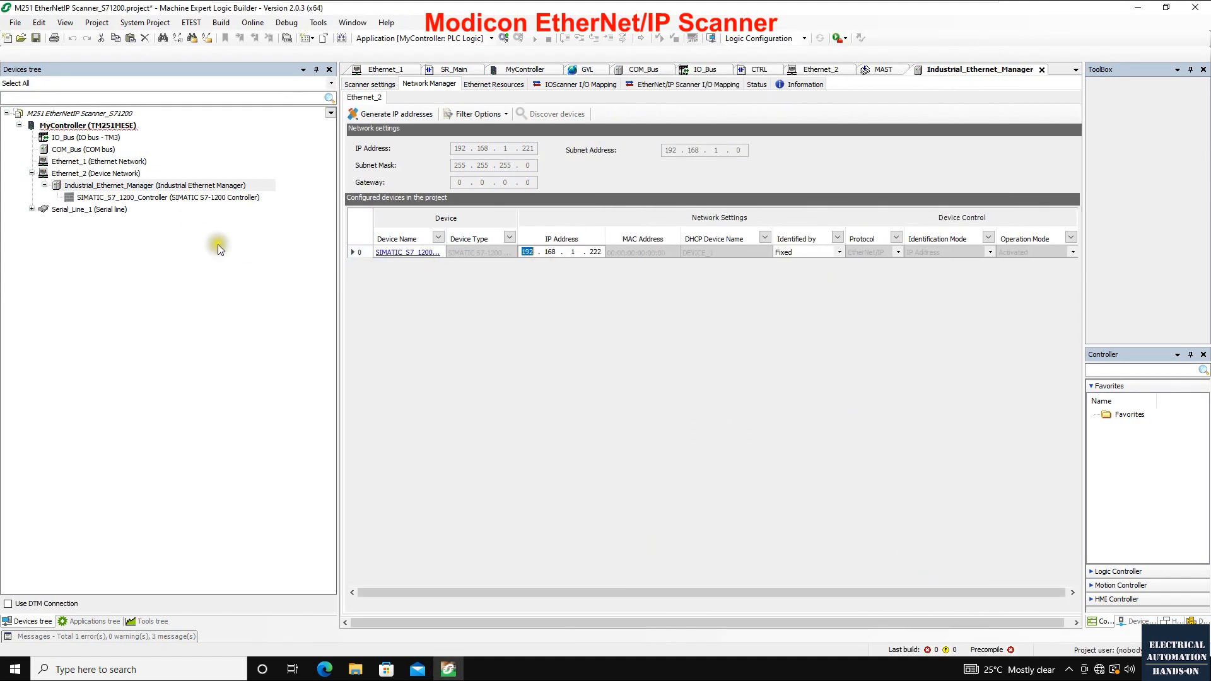
pyautogui.doubleClick(154, 196)
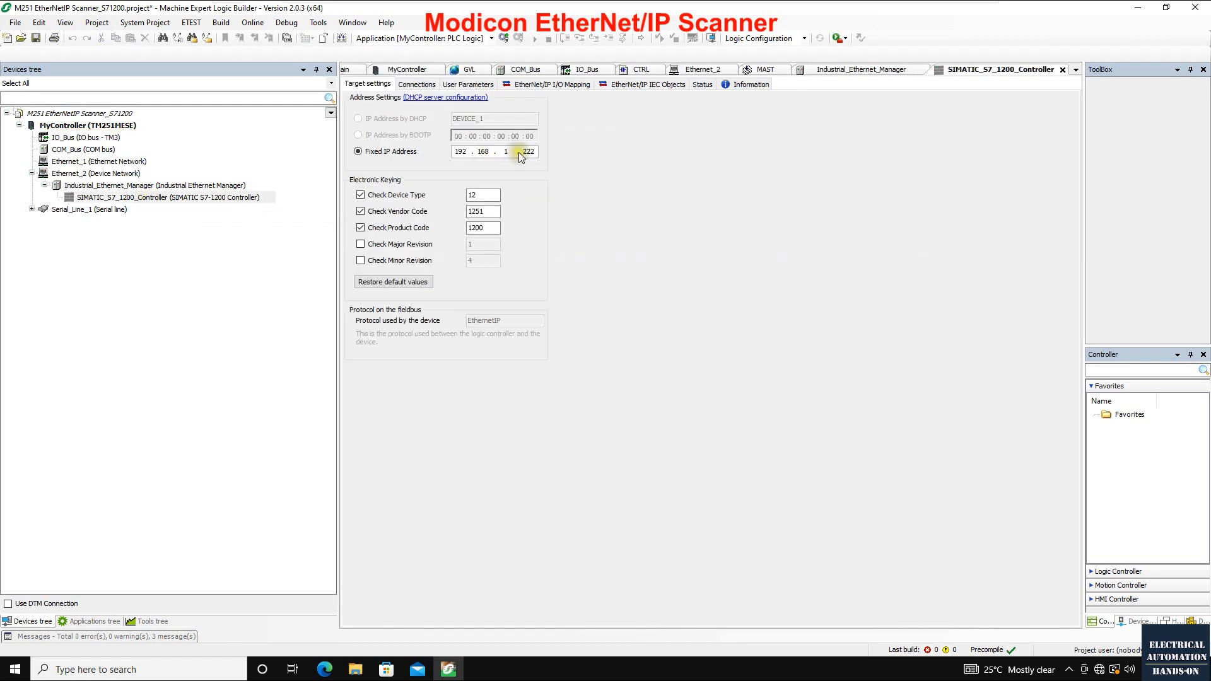
pyautogui.doubleClick(530, 152)
# Switch the electronic keying checks for device type, vendor code and product code off and back on.
pyautogui.click(361, 193)
pyautogui.click(361, 195)
pyautogui.click(360, 212)
pyautogui.click(360, 228)
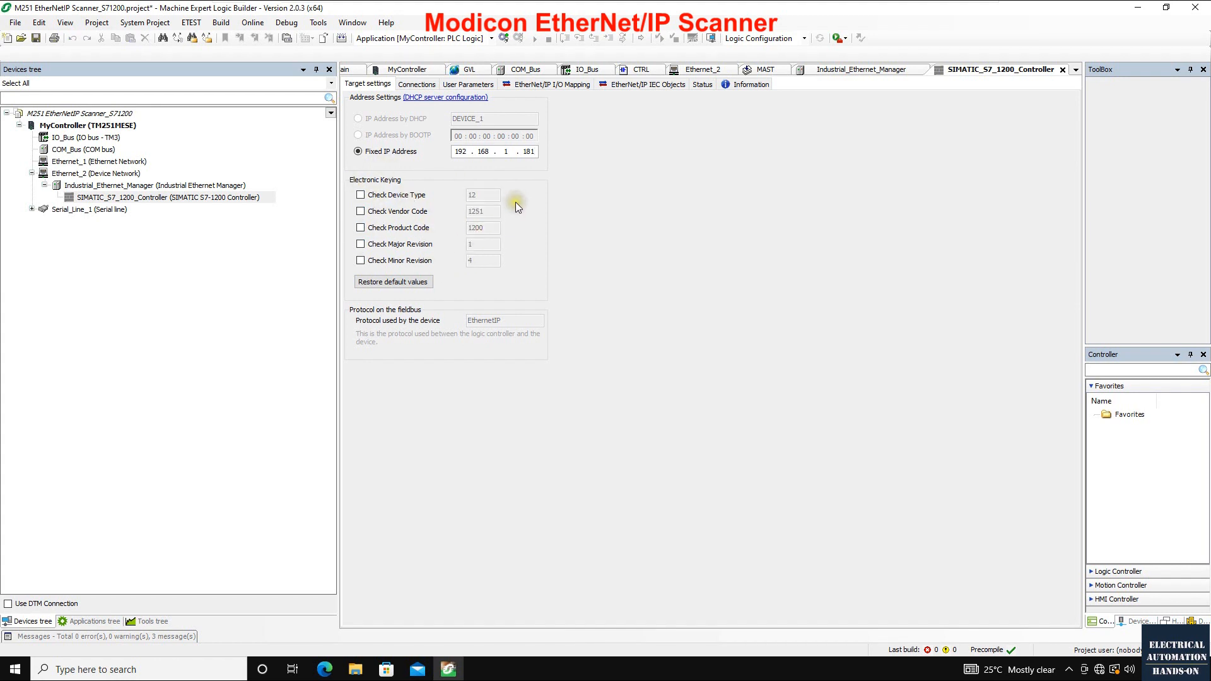
pyautogui.click(360, 195)
pyautogui.click(360, 212)
pyautogui.click(361, 228)
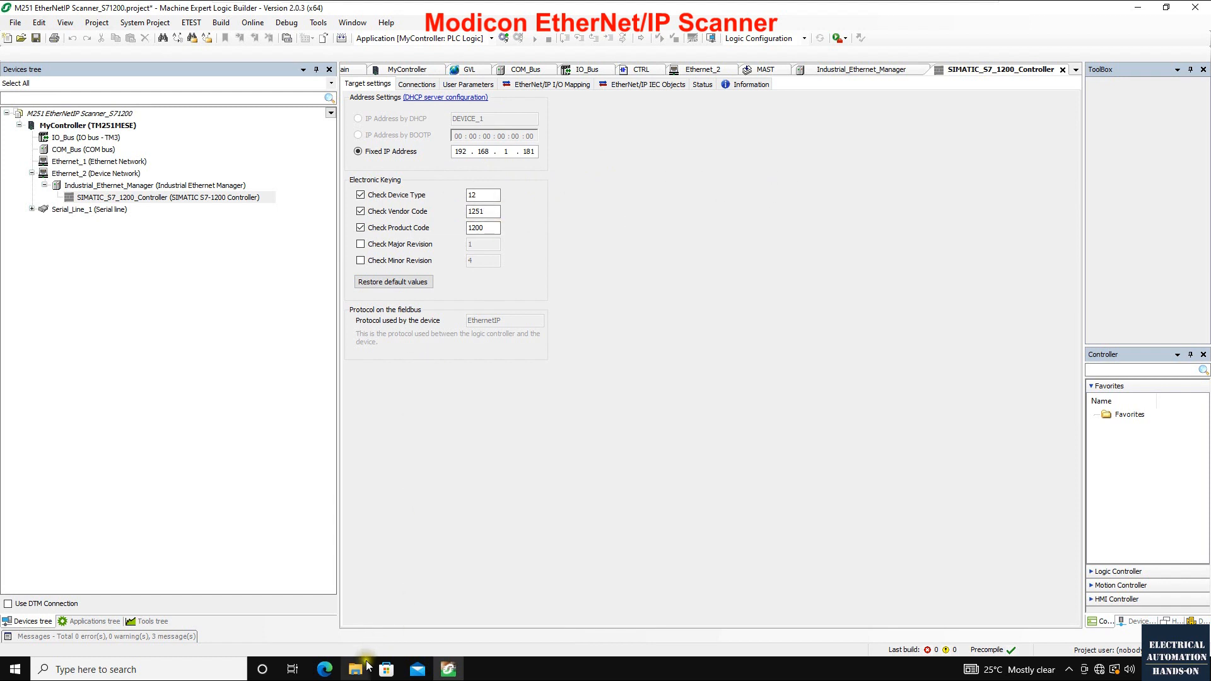
# Open the S7-1200 EDS file from the folder 109782315_EDS_SIMATIC as text and compare its device codes with the electronic keying values.
pyautogui.moveTo(355, 667)
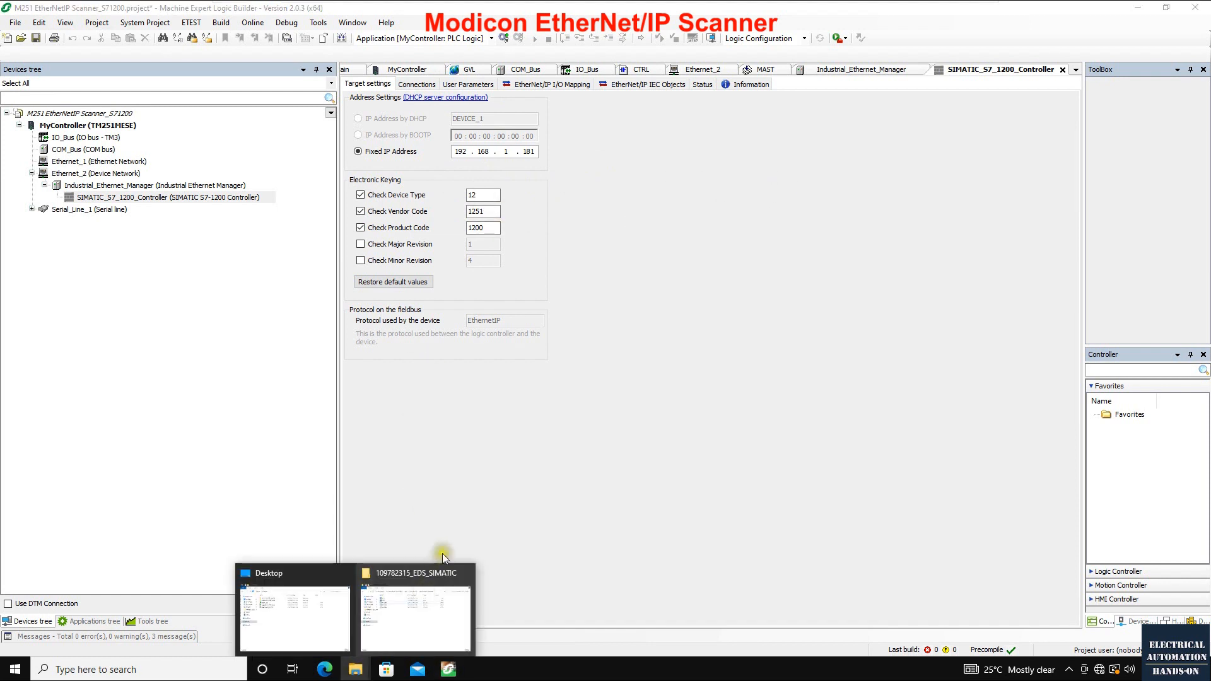
pyautogui.click(418, 609)
pyautogui.click(222, 318)
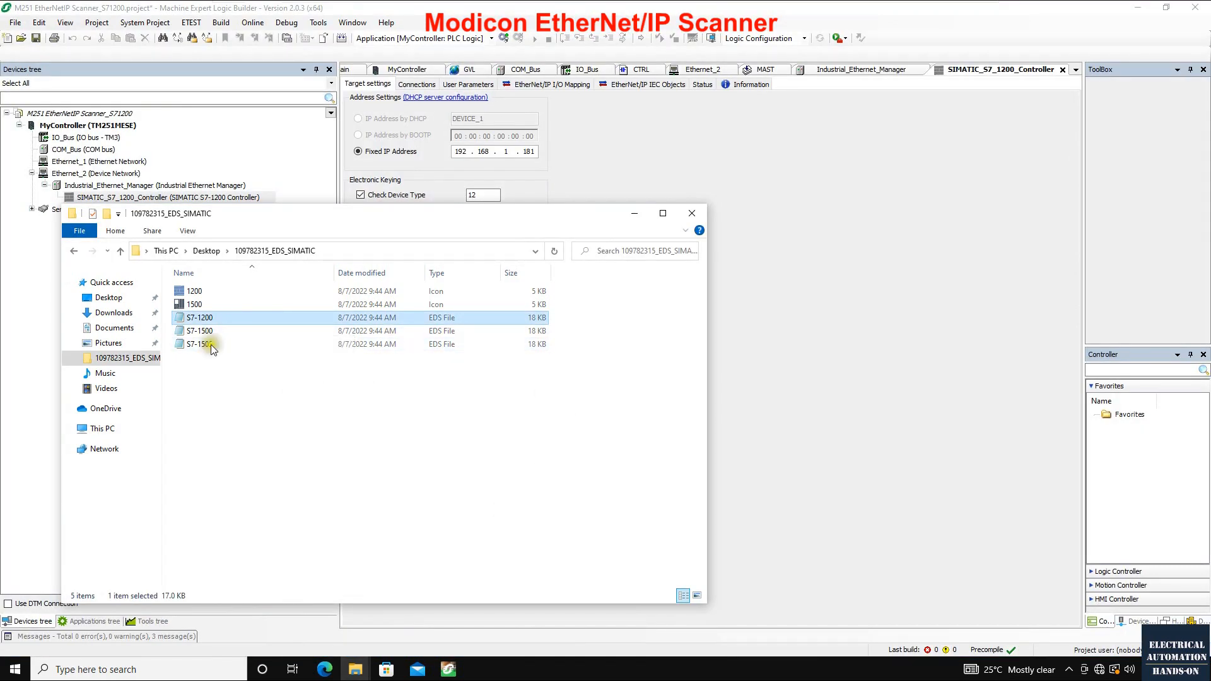
pyautogui.rightClick(200, 319)
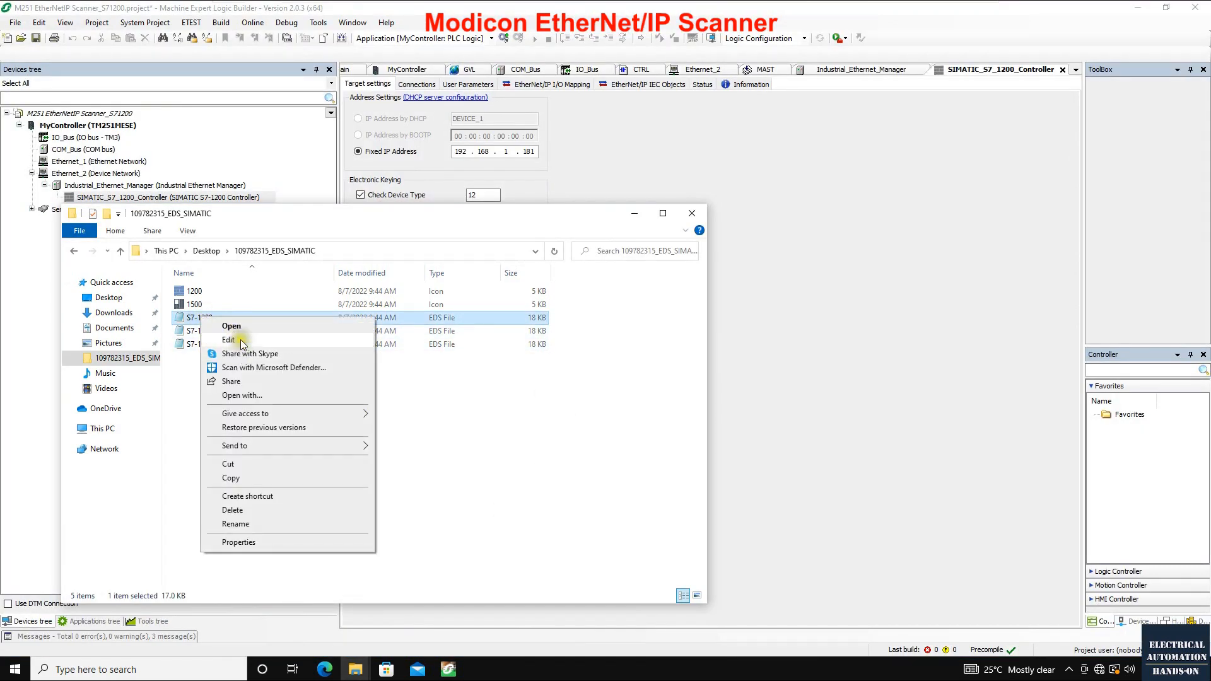
pyautogui.click(370, 344)
pyautogui.click(564, 218)
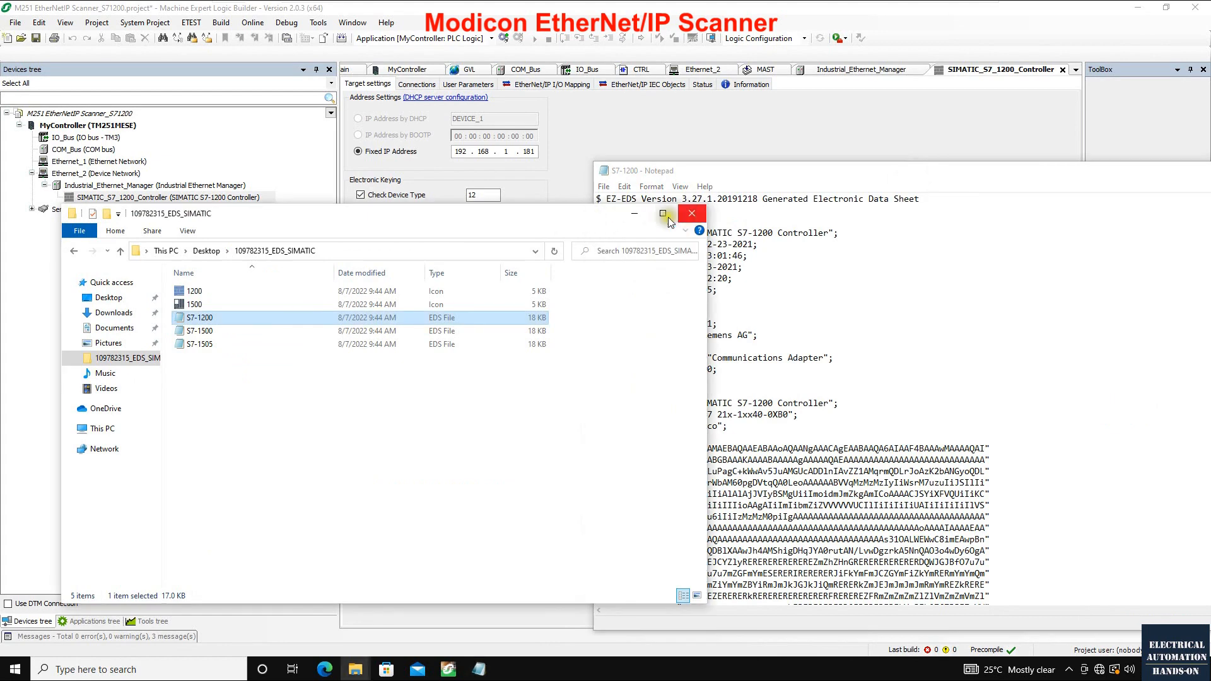
pyautogui.click(641, 213)
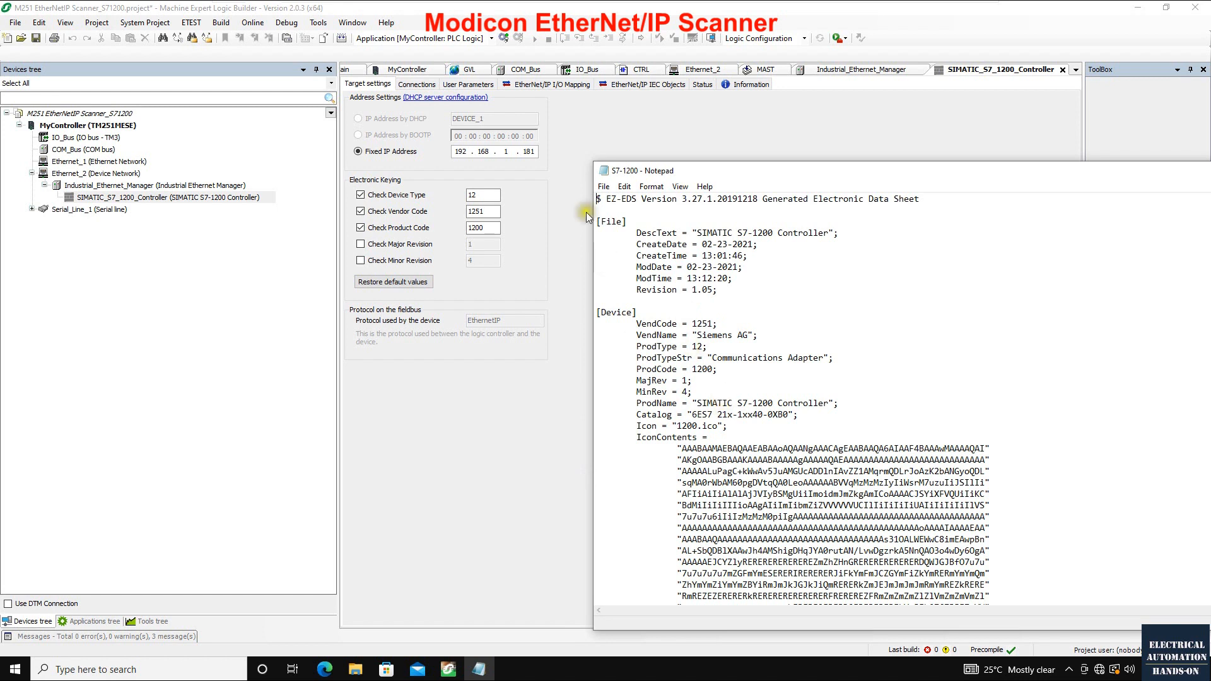
# Back in the target settings, disable the electronic keying checks for device type, vendor code and product code.
pyautogui.click(580, 135)
pyautogui.click(360, 195)
pyautogui.click(360, 211)
pyautogui.click(360, 228)
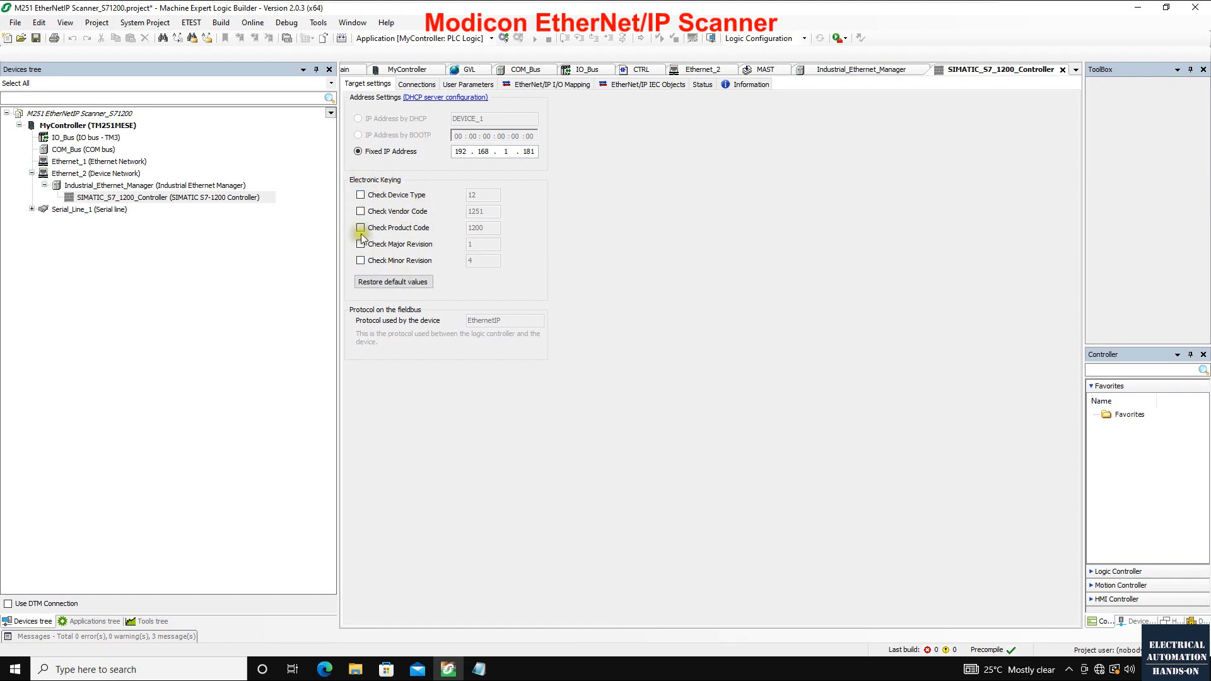
pyautogui.doubleClick(529, 151)
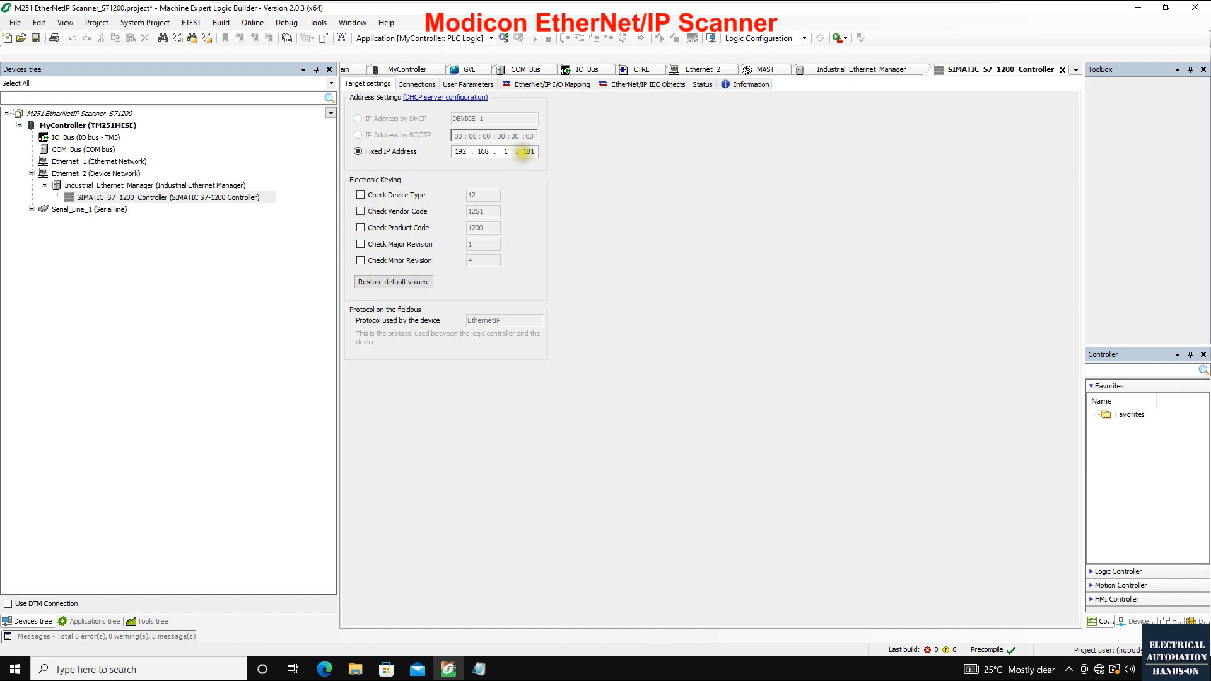
# Edit the controller's Exclusive Owner connection, setting both the O-->T and T-->O sizes to 128 bytes.
pyautogui.click(416, 84)
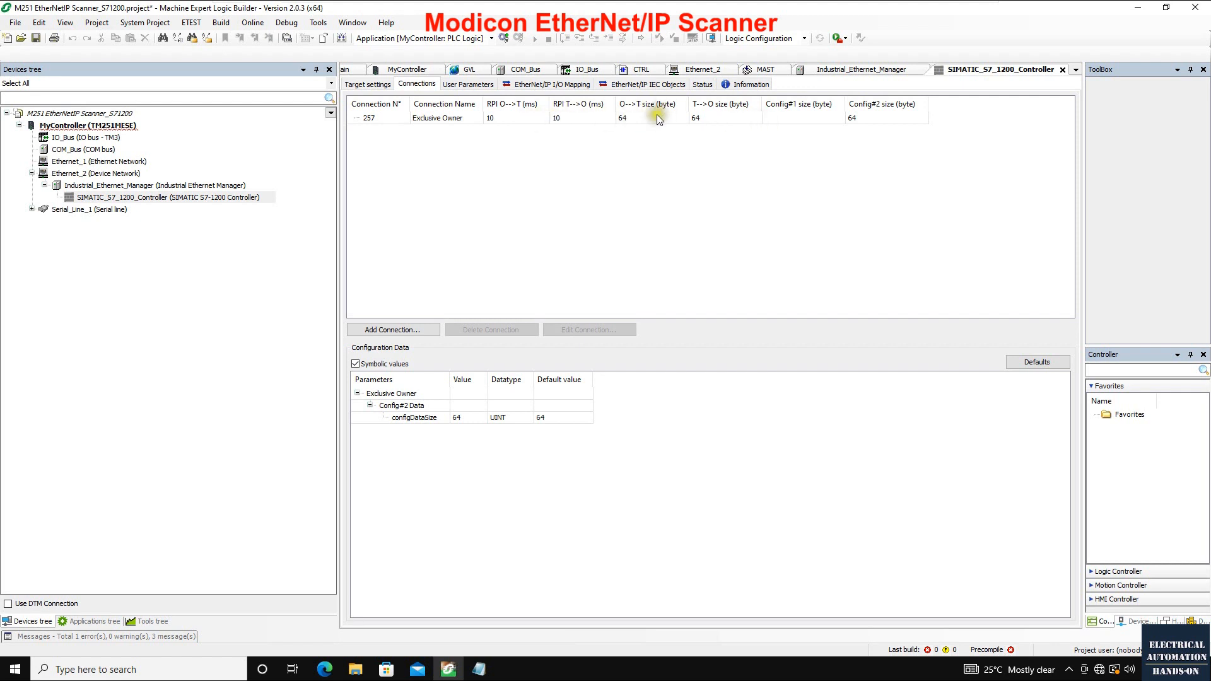
pyautogui.click(626, 117)
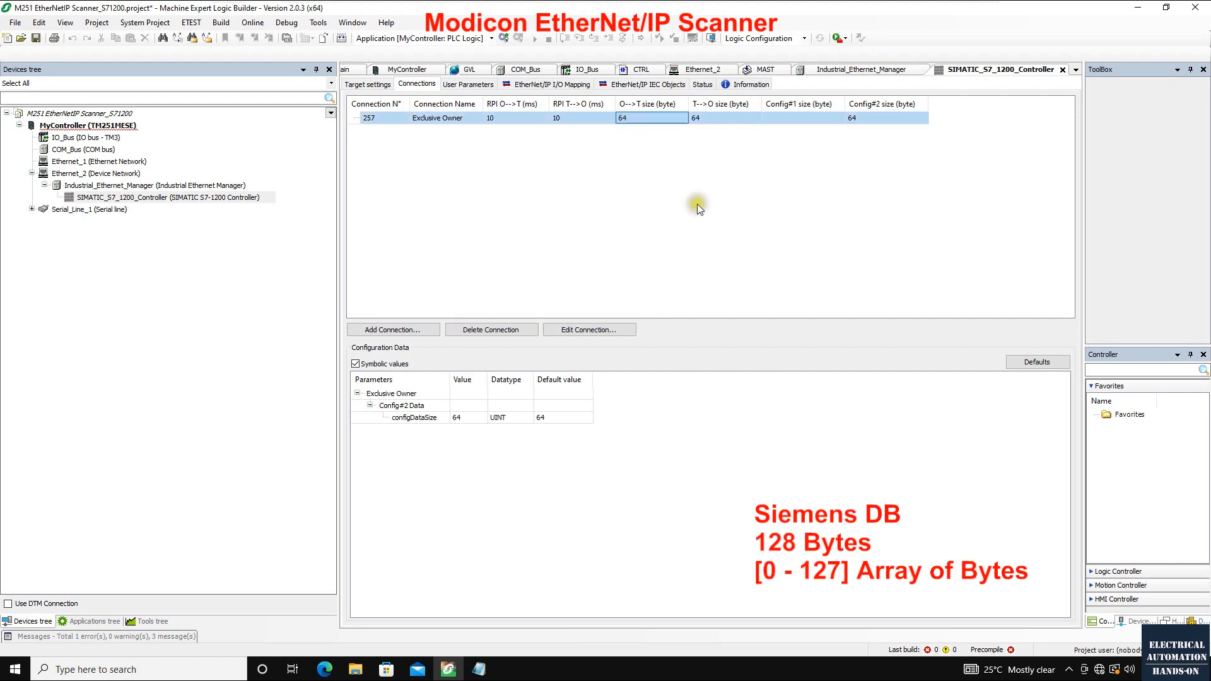
pyautogui.doubleClick(531, 305)
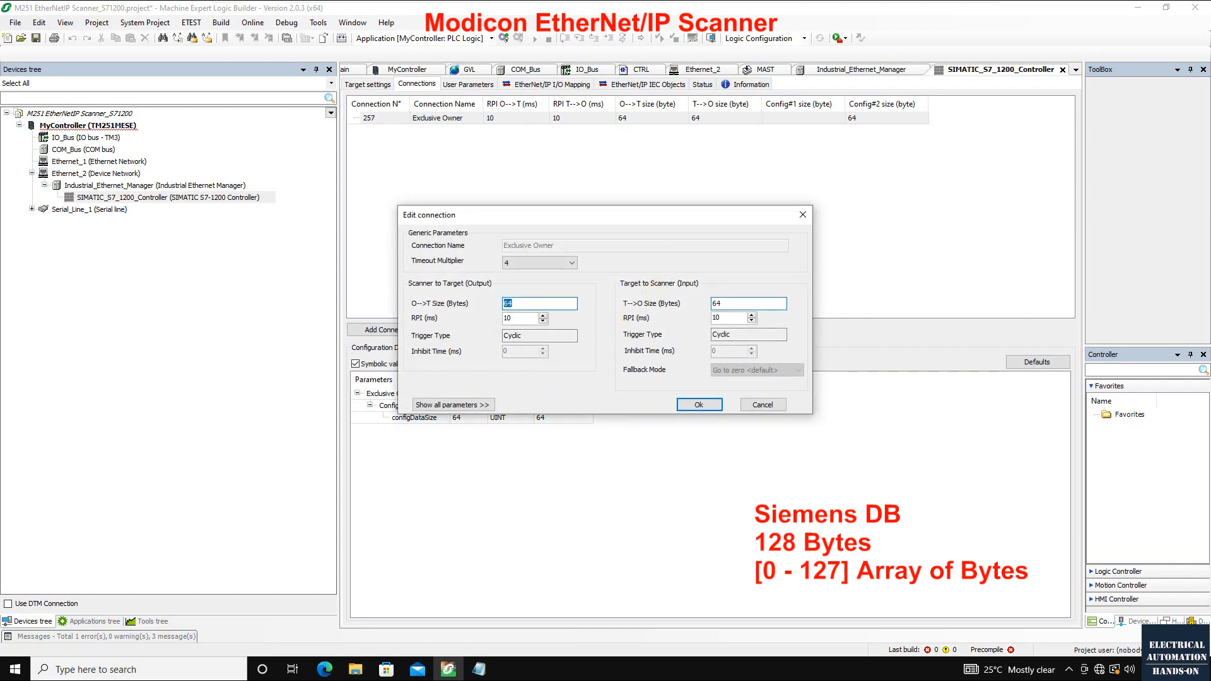
pyautogui.write('128')
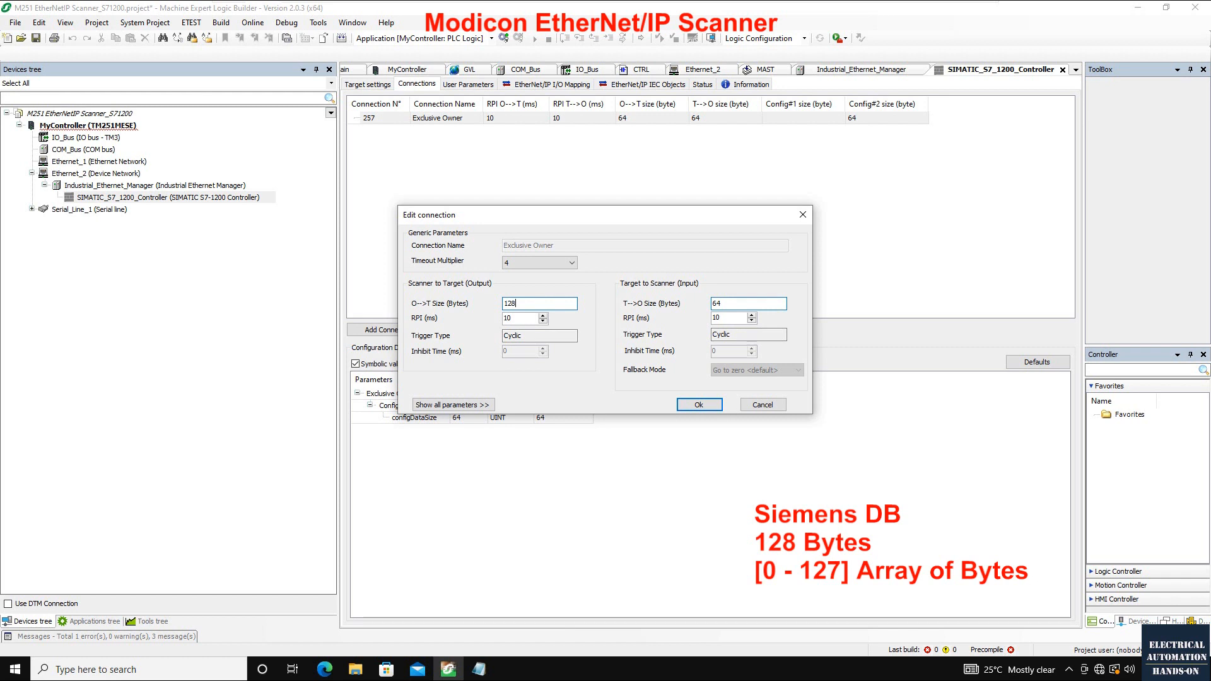
pyautogui.doubleClick(716, 303)
pyautogui.write('128')
# Set the RPI to 20 ms in both directions of the Exclusive Owner connection and apply the changes.
pyautogui.doubleClick(509, 319)
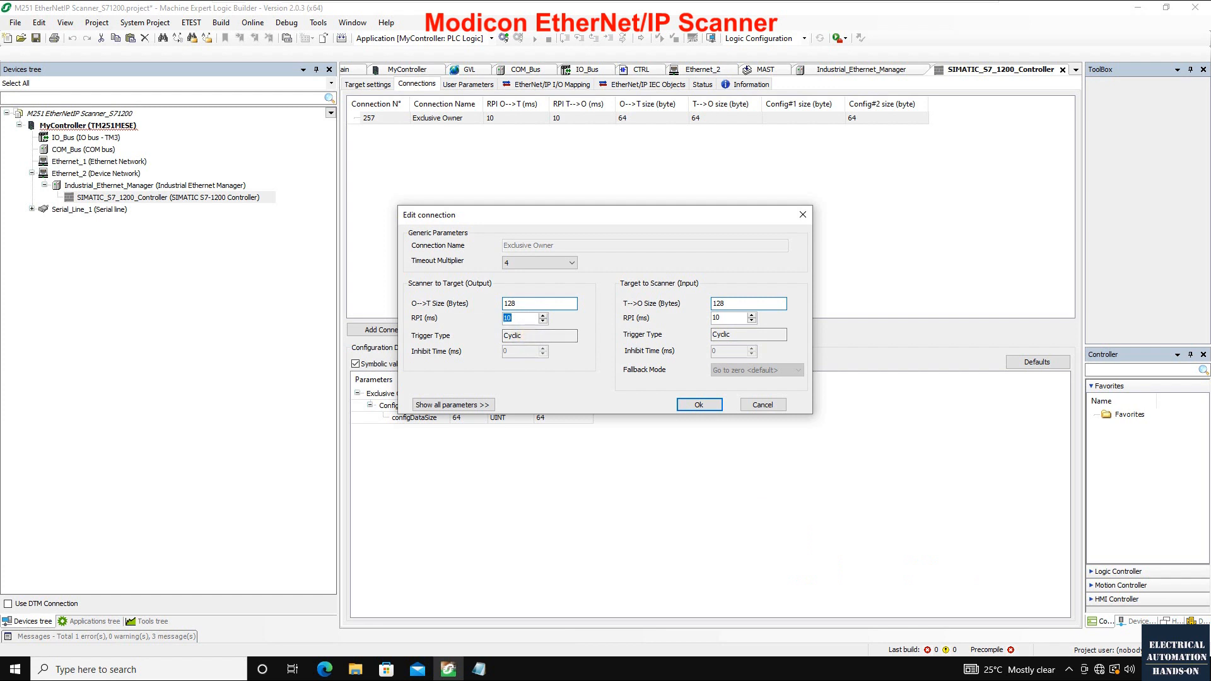
pyautogui.write('20')
pyautogui.doubleClick(725, 319)
pyautogui.press('Return')
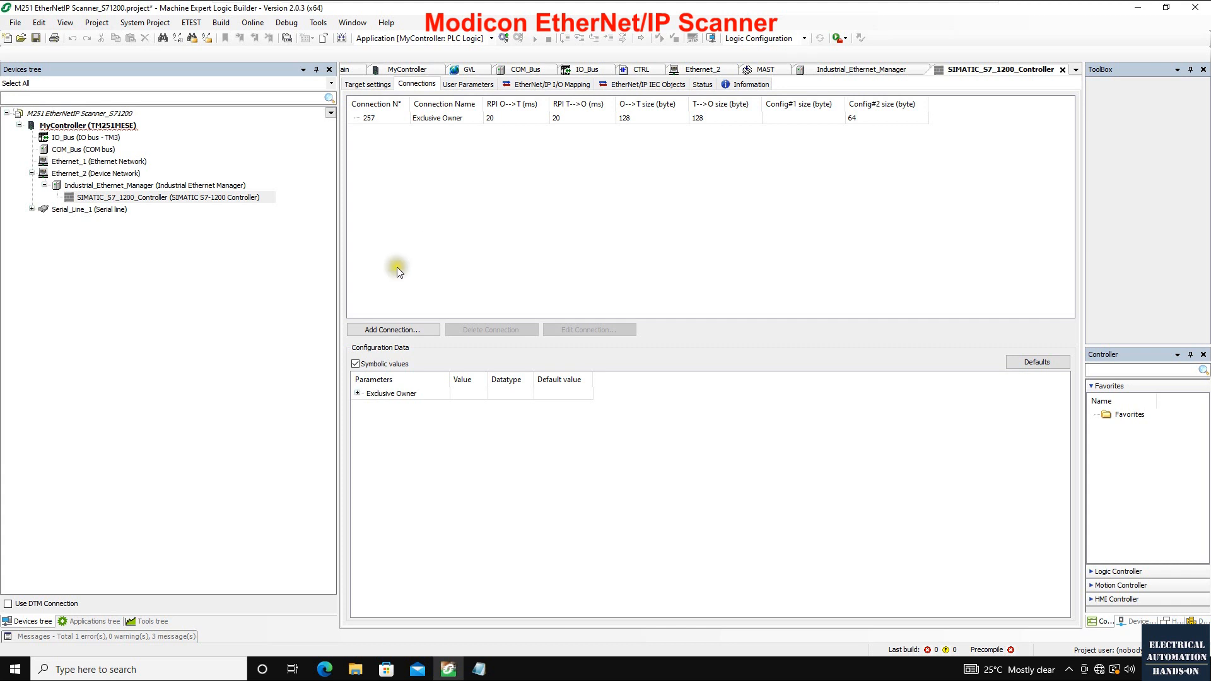
pyautogui.click(393, 330)
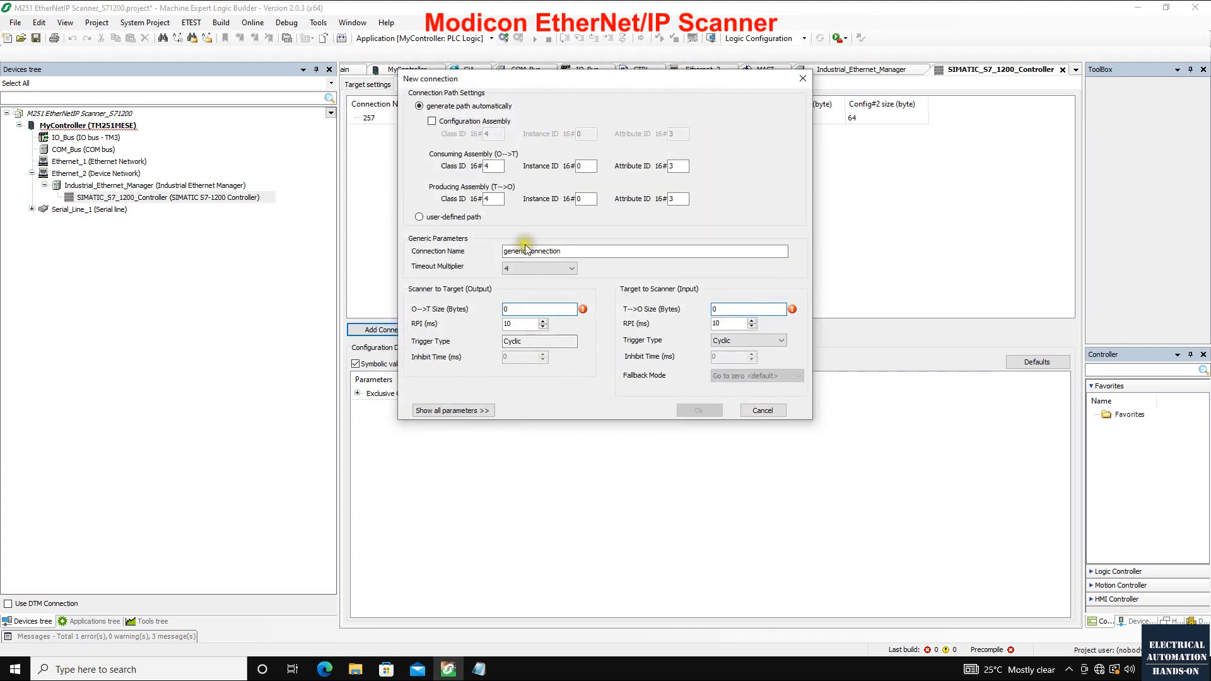
pyautogui.click(424, 217)
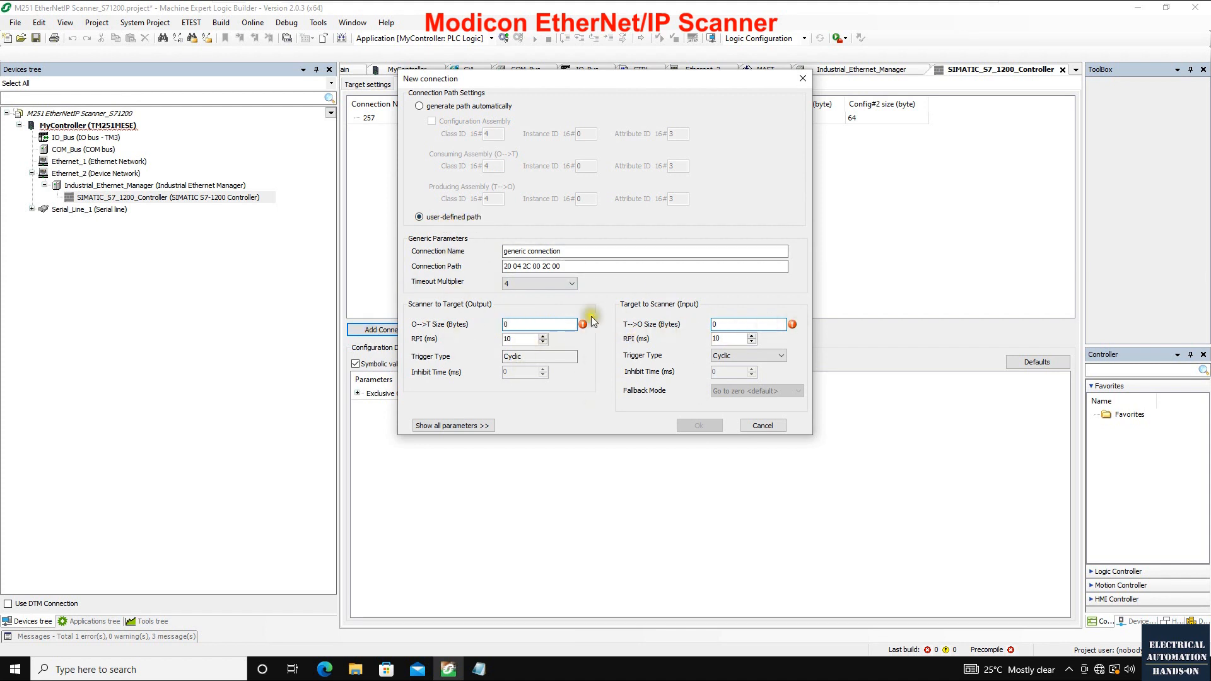
pyautogui.click(419, 105)
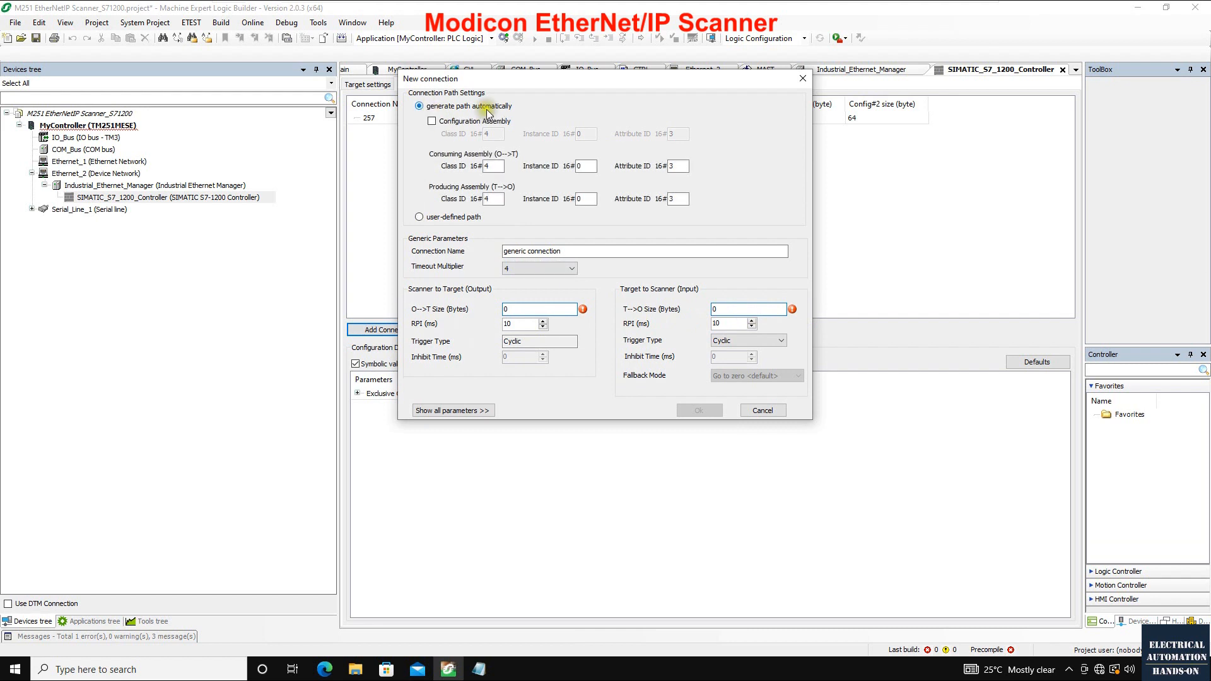
pyautogui.click(449, 122)
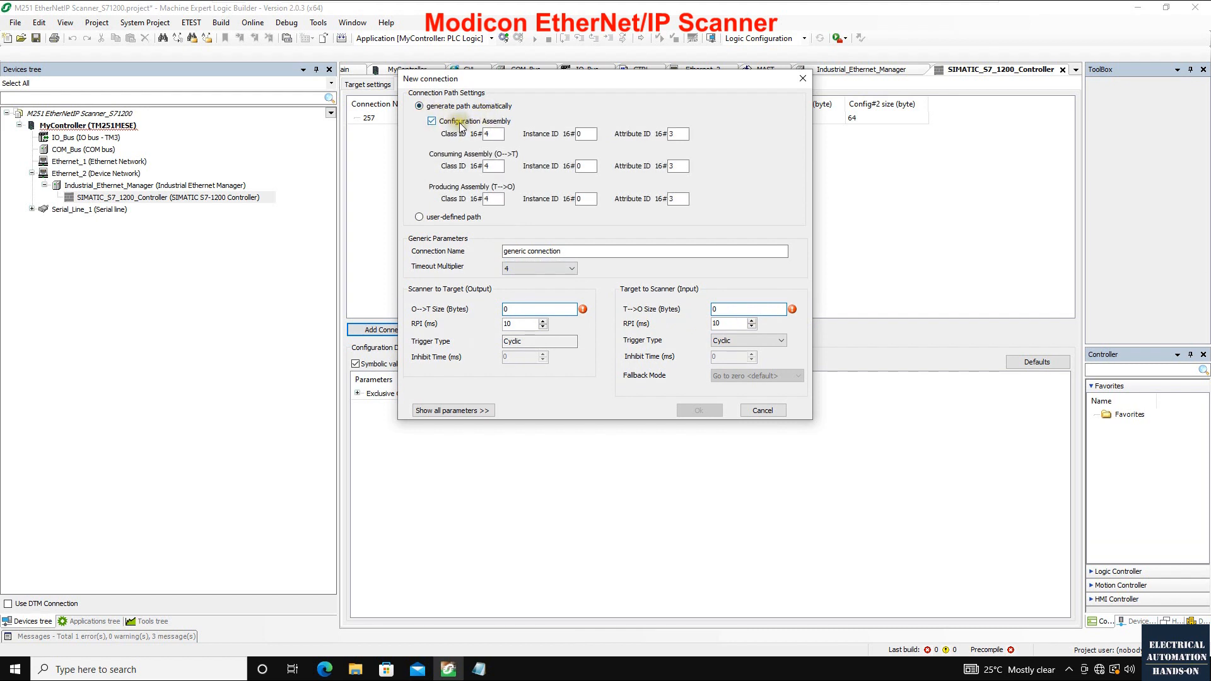
pyautogui.click(453, 122)
pyautogui.moveTo(710, 81); pyautogui.dragTo(707, 255)
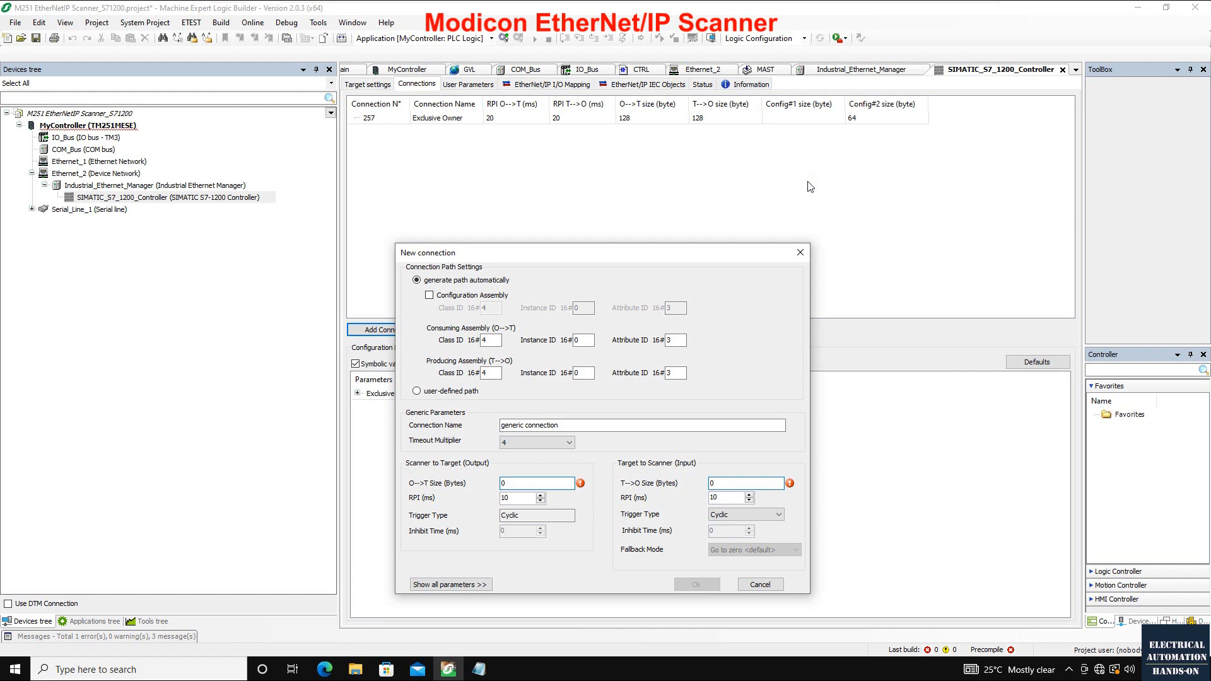
pyautogui.click(801, 252)
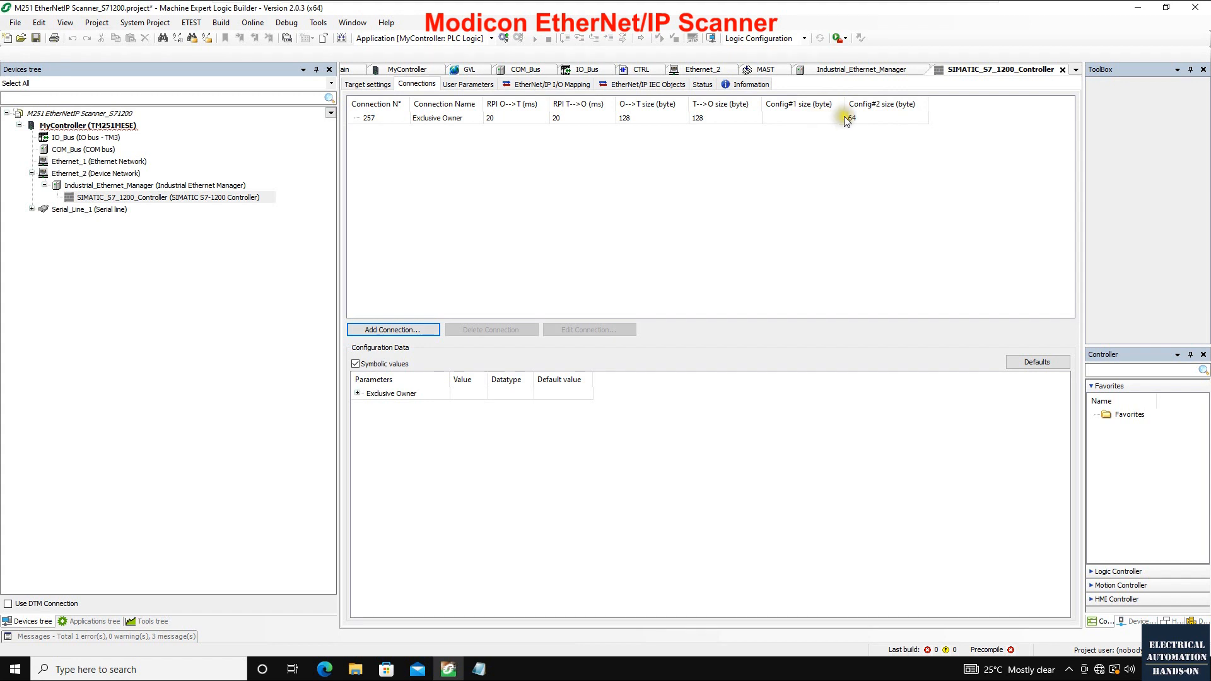
pyautogui.click(388, 330)
pyautogui.click(448, 122)
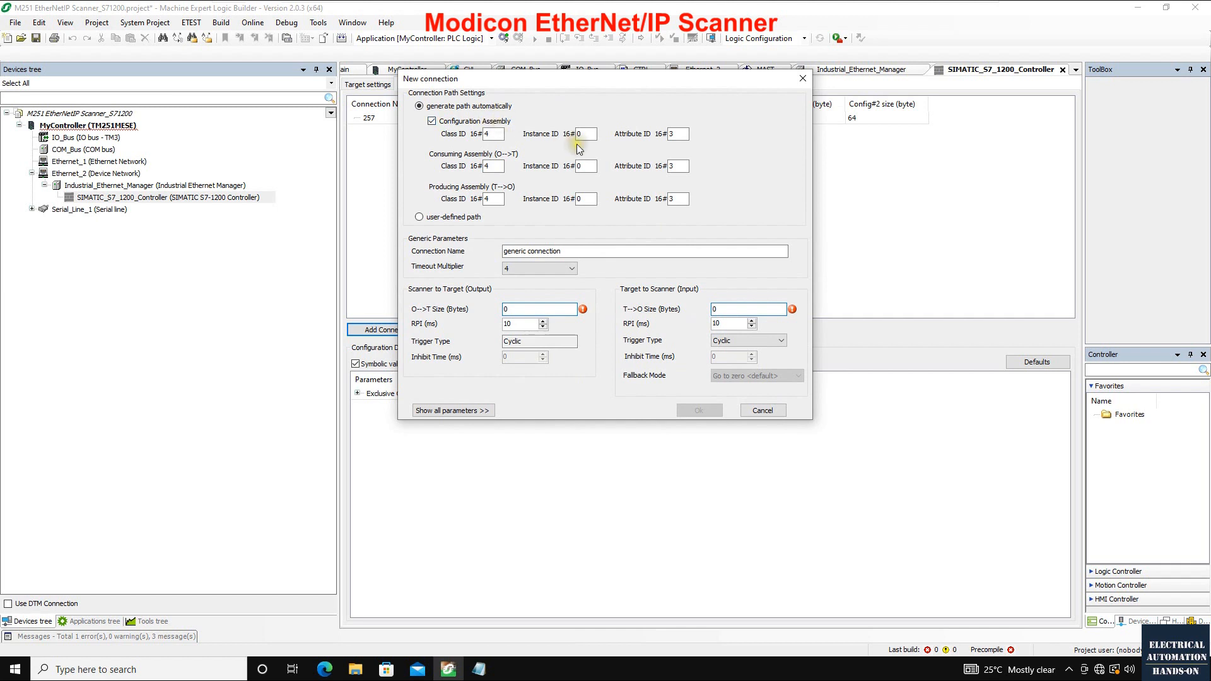
pyautogui.doubleClick(583, 166)
pyautogui.doubleClick(589, 199)
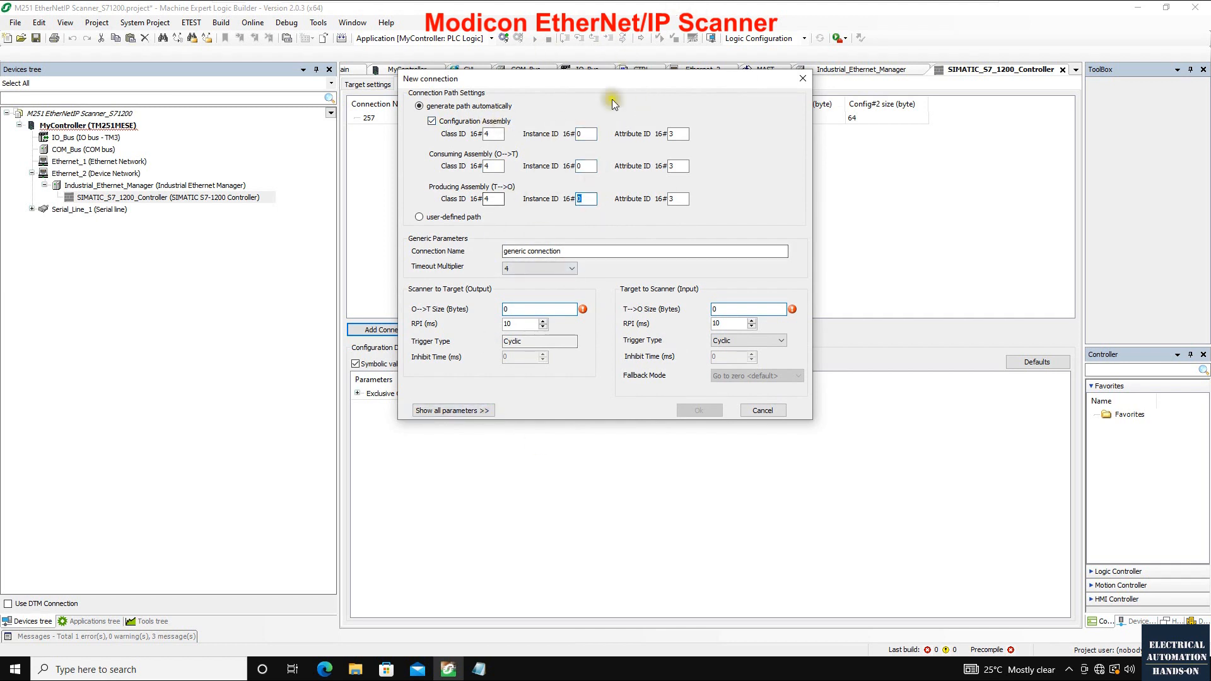
pyautogui.click(802, 80)
# Display the controller's EtherNet/IP I/O mapping and expand the Input Exclusive Owner channel to examine its word addresses.
pyautogui.click(442, 118)
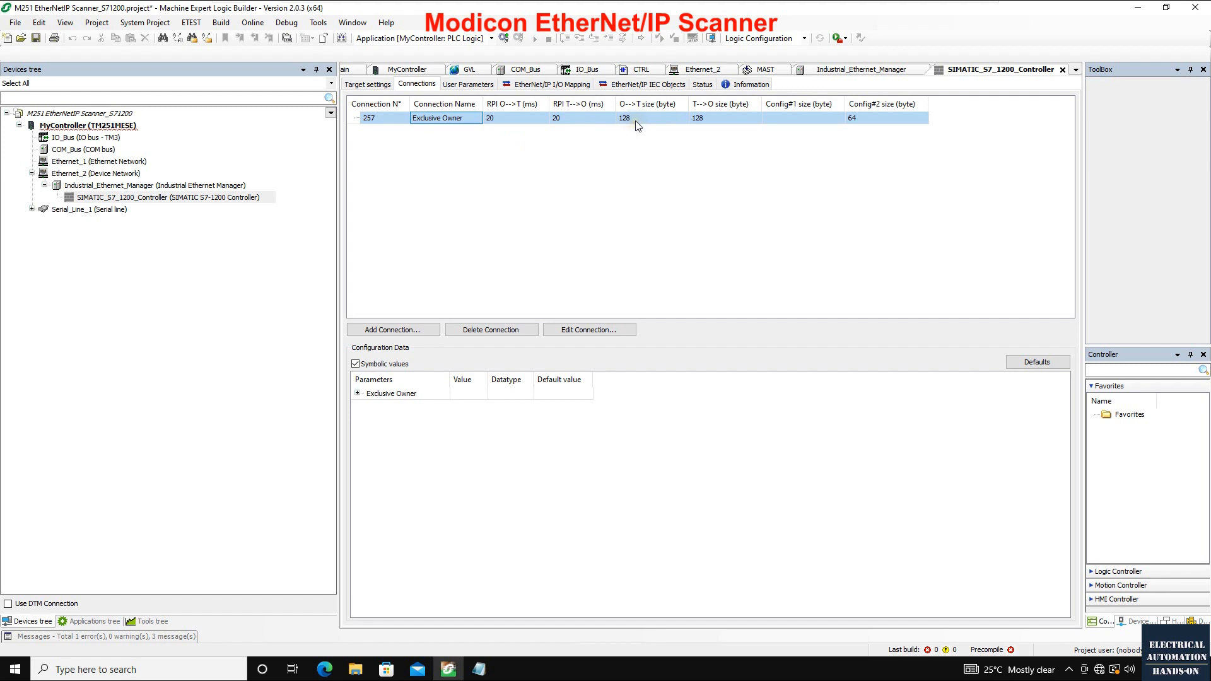
pyautogui.click(546, 86)
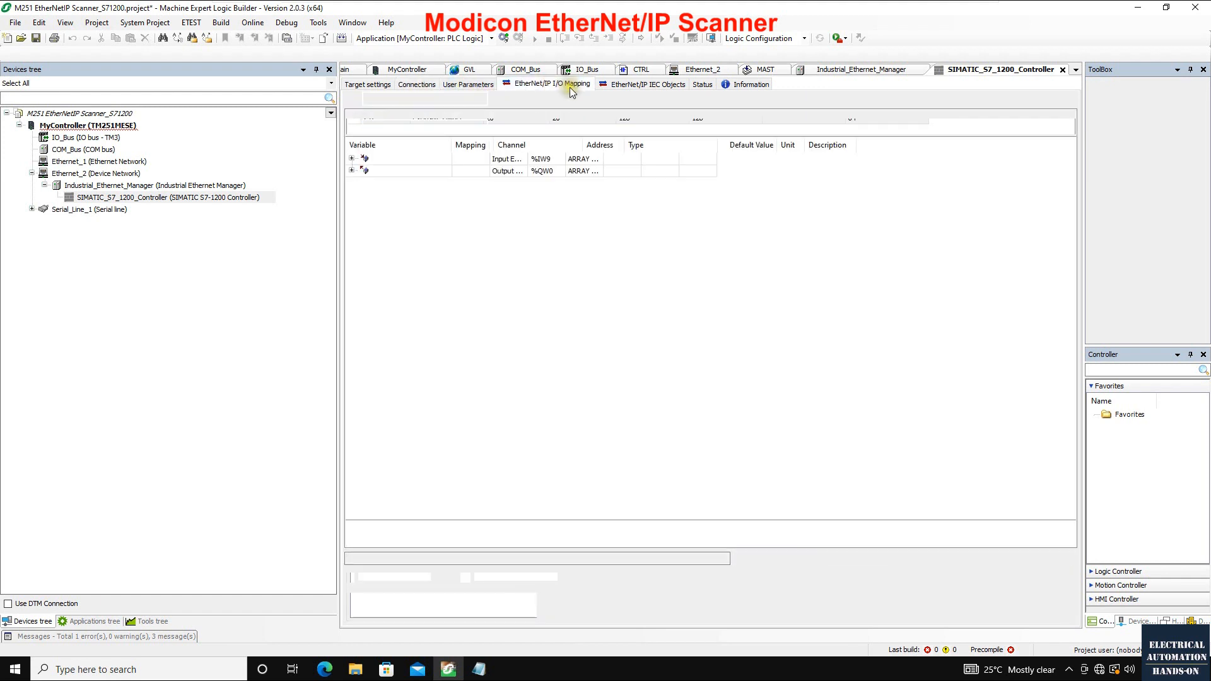
pyautogui.click(656, 132)
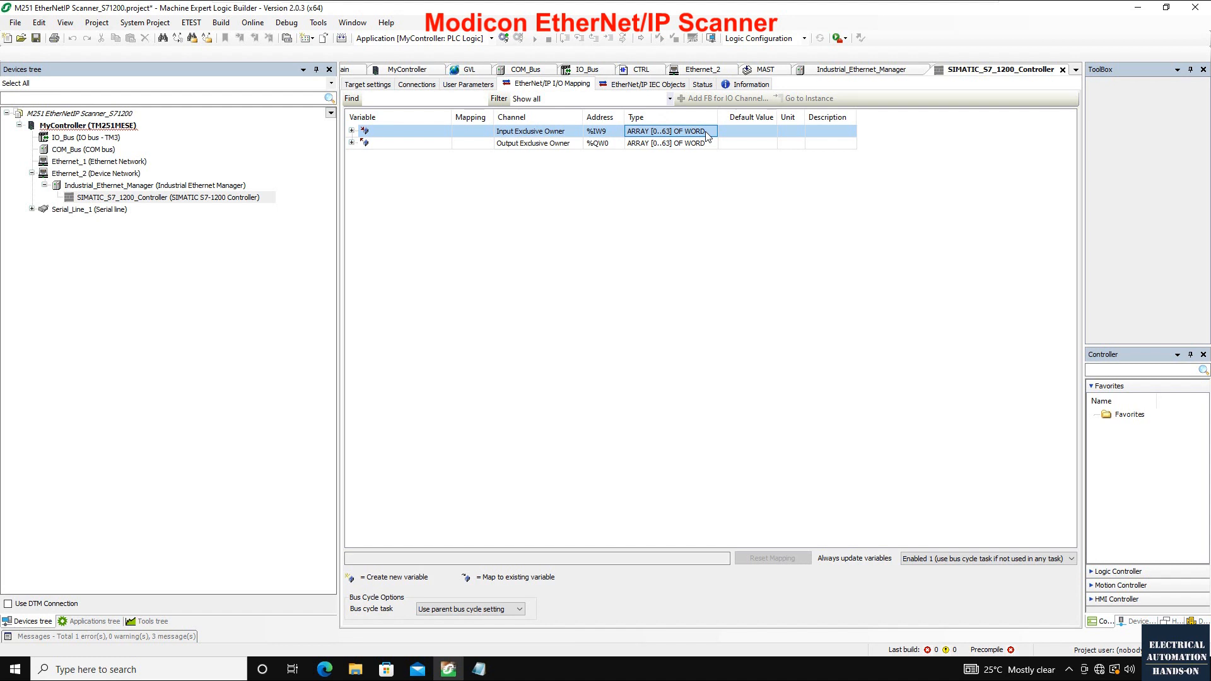
pyautogui.click(351, 131)
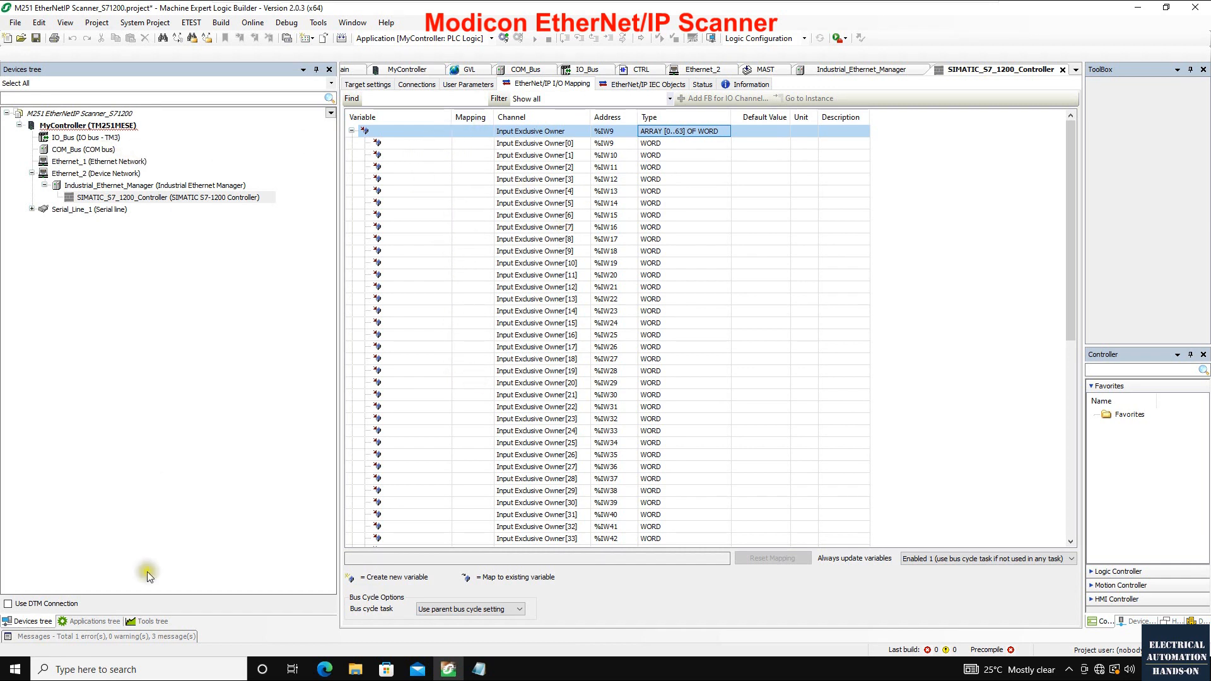
# Collapse the Input Exclusive Owner channel and expand the Output Exclusive Owner channel to examine its word addresses.
pyautogui.click(93, 619)
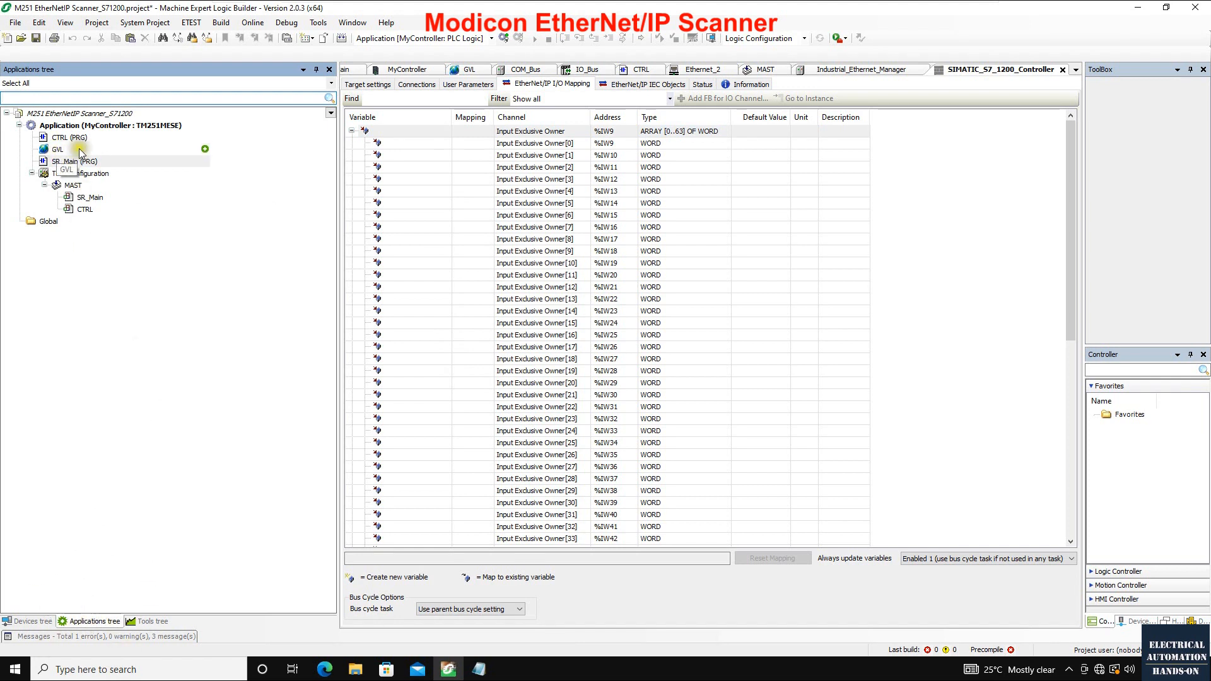
pyautogui.click(468, 143)
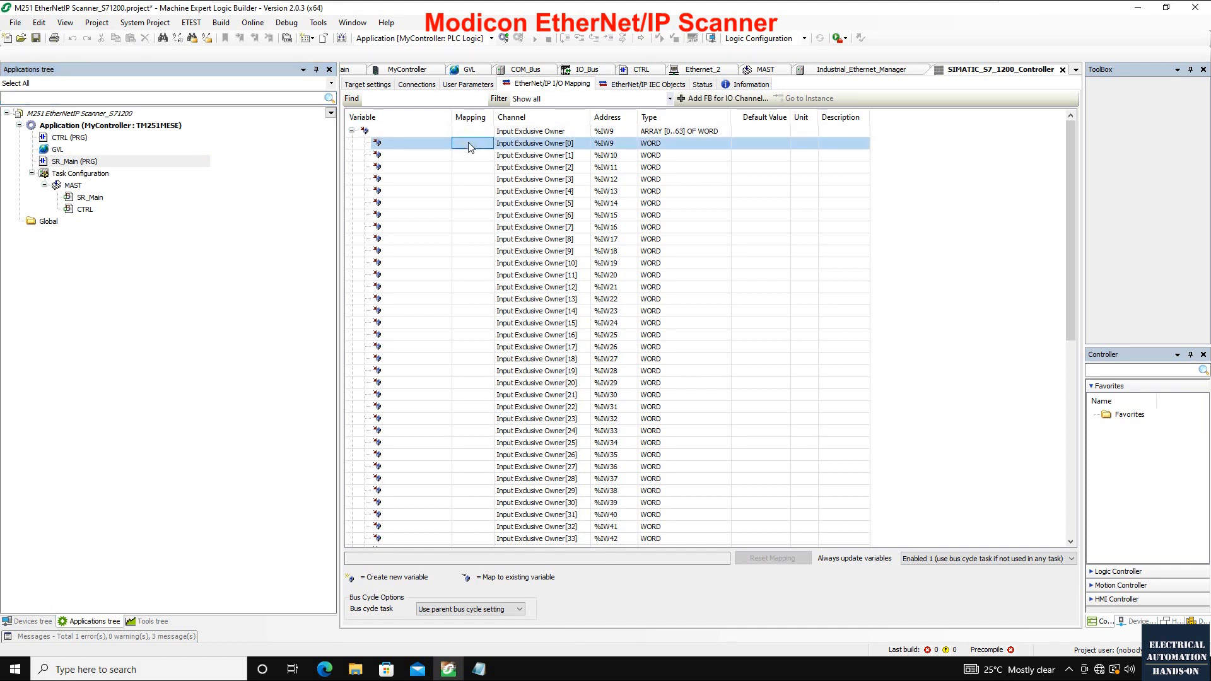
pyautogui.click(29, 621)
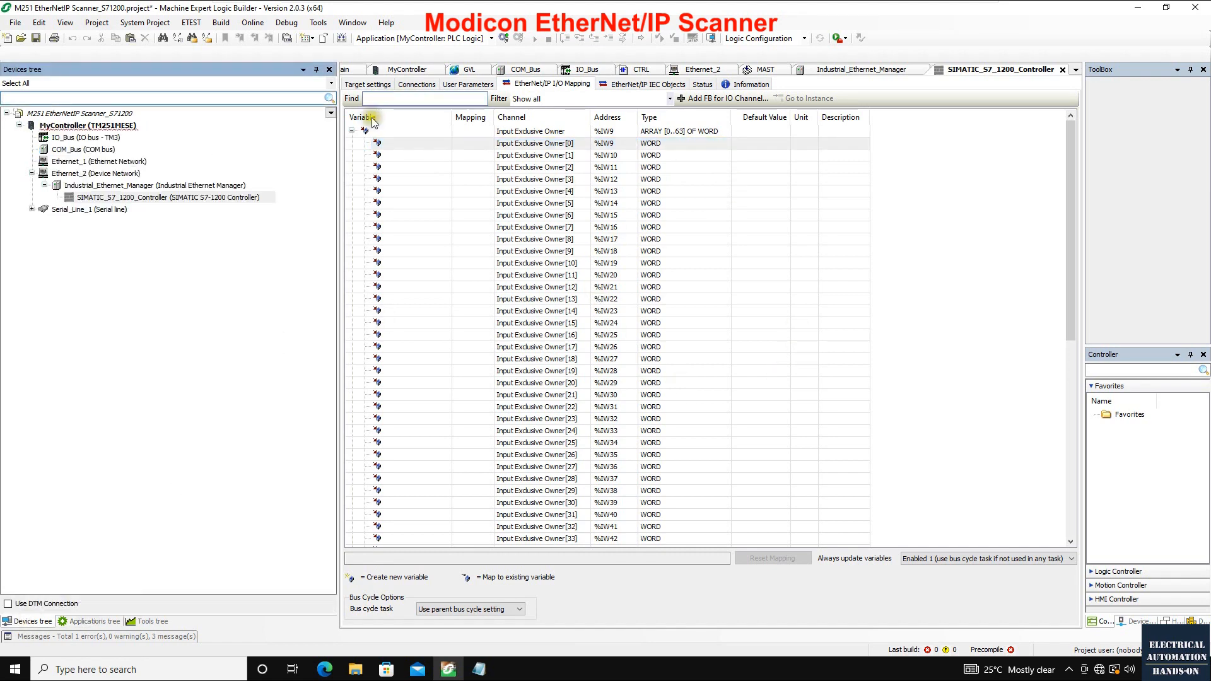
pyautogui.click(351, 130)
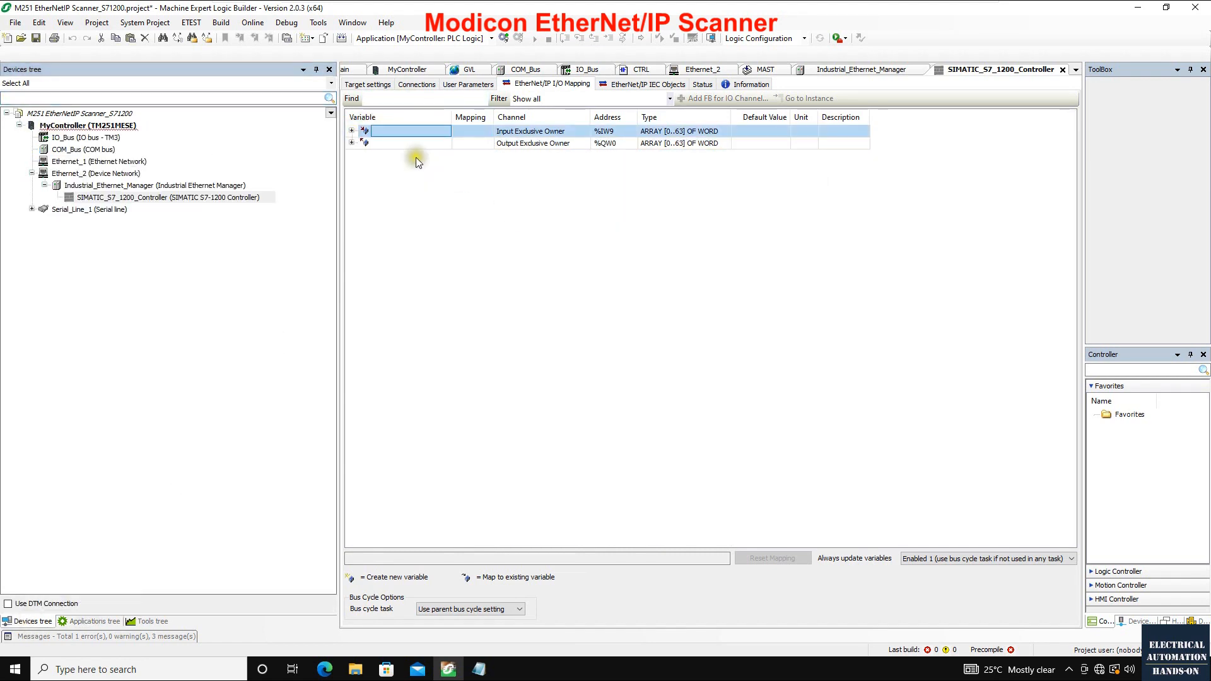
pyautogui.click(351, 142)
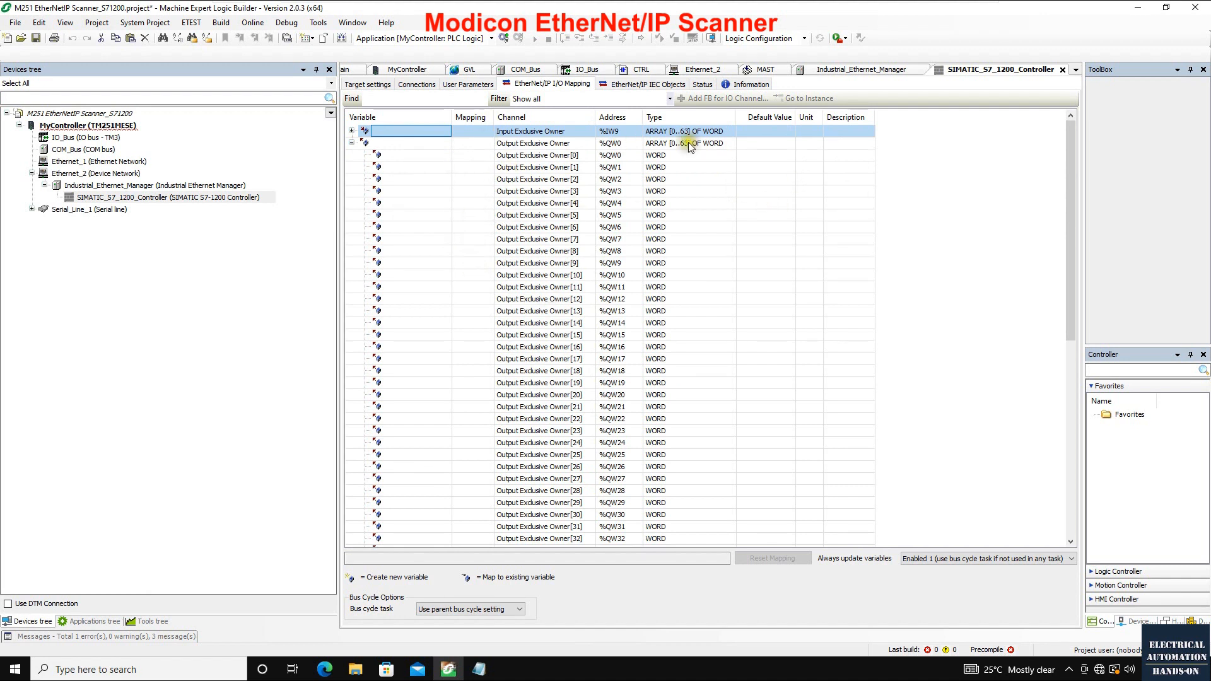
# Review the S7-1200 target's EtherNet/IP IEC objects, status, device information and target settings.
pyautogui.click(657, 84)
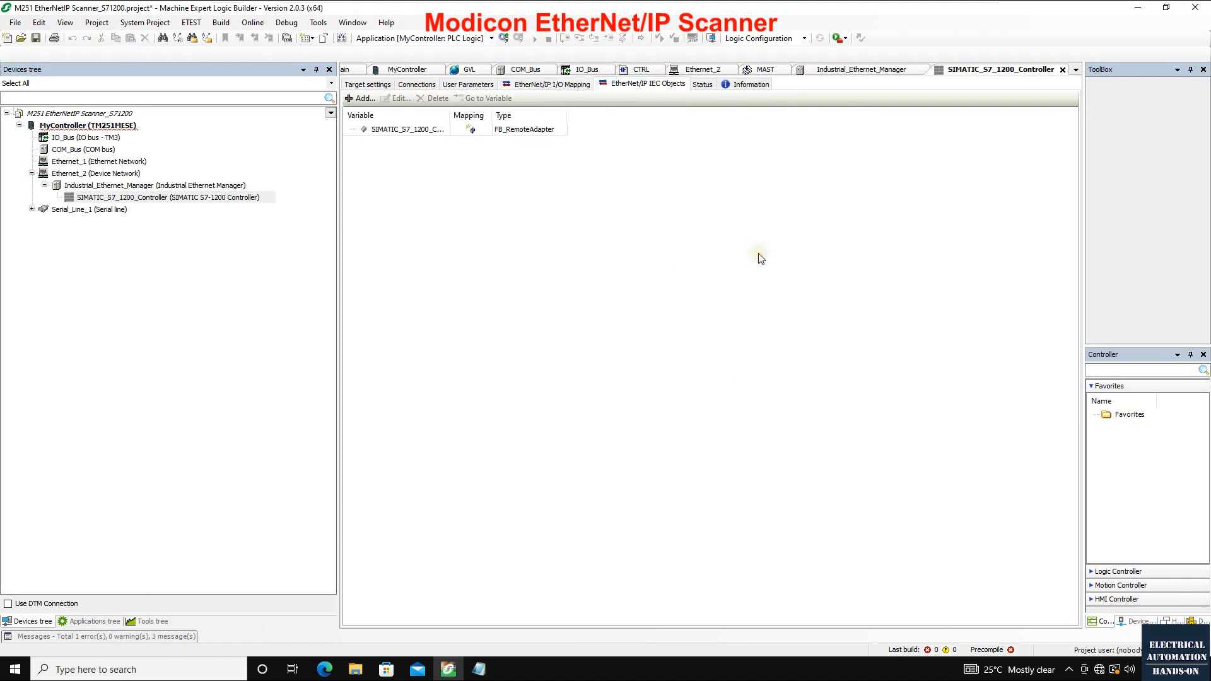
pyautogui.click(702, 84)
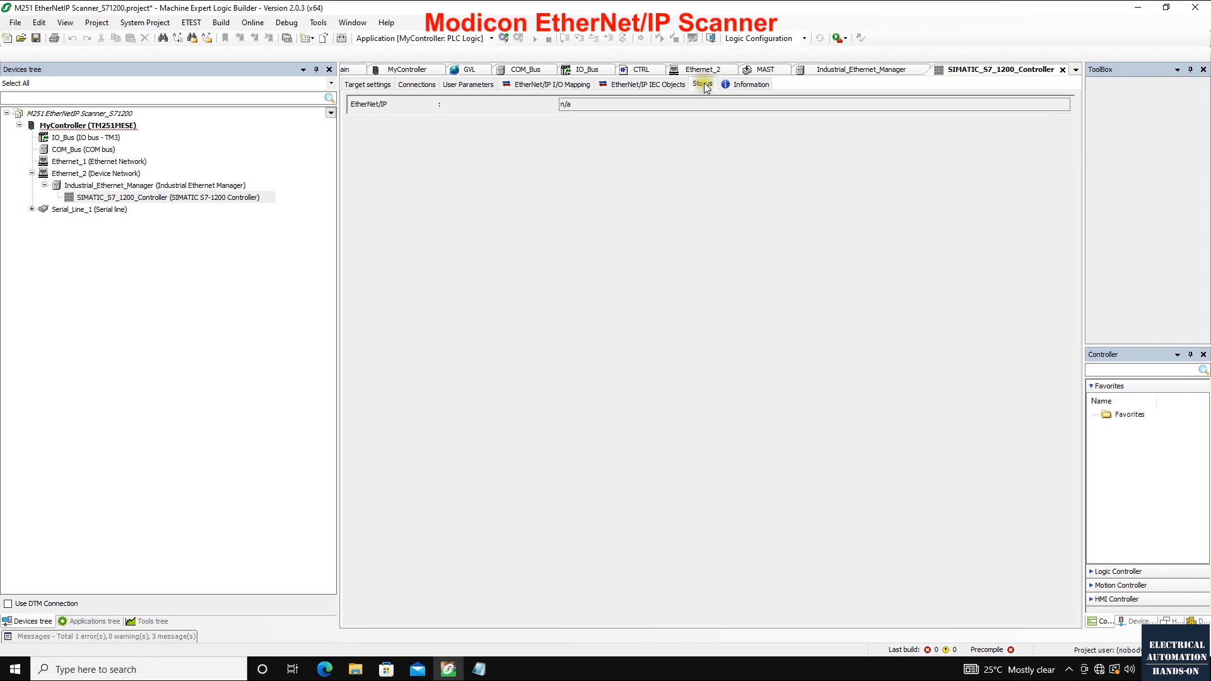
pyautogui.click(749, 84)
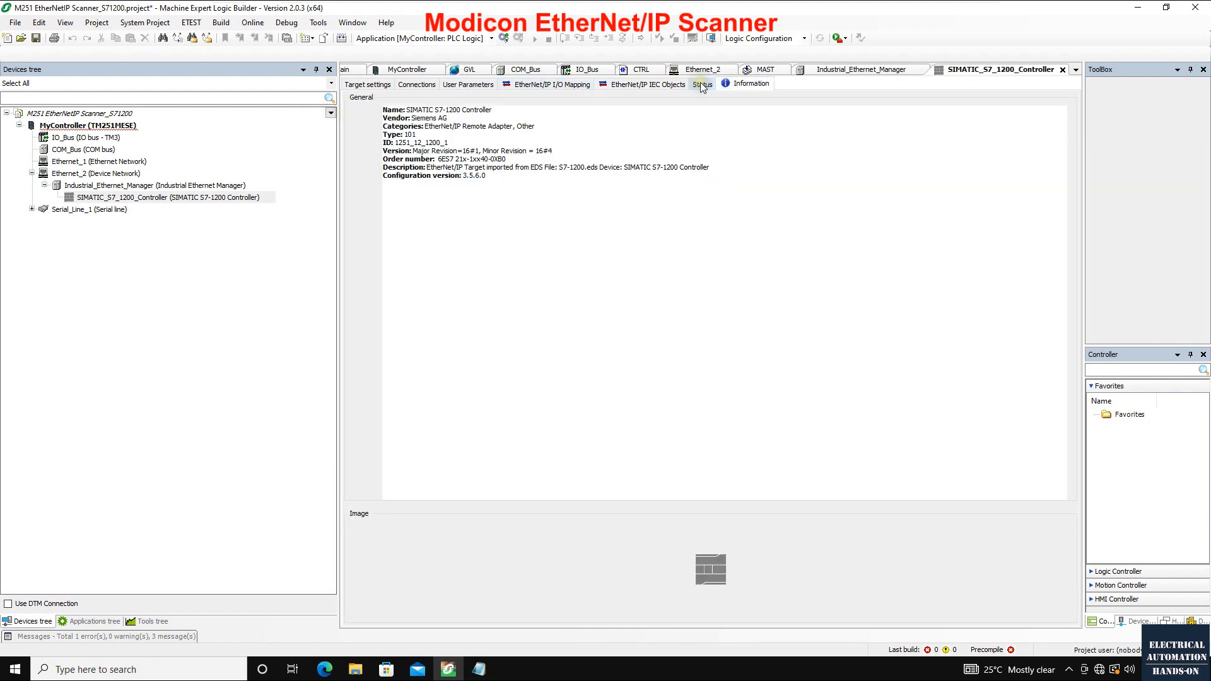
pyautogui.click(700, 85)
pyautogui.click(373, 88)
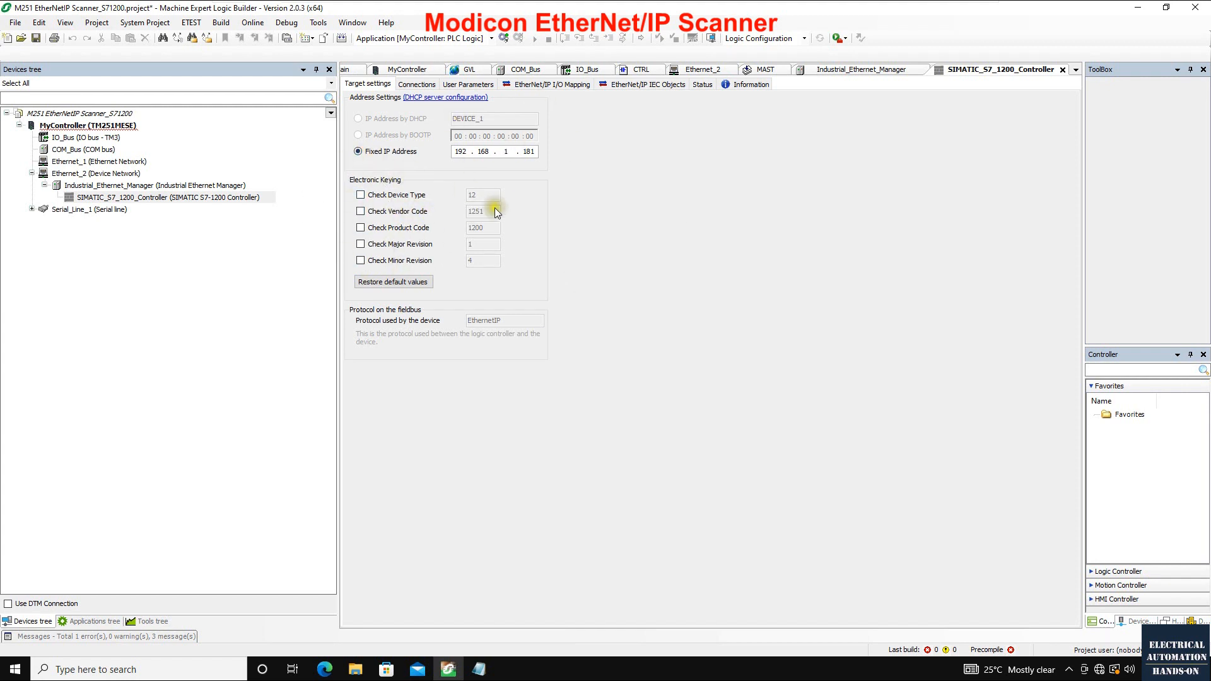
# Check the SIMATIC S7-1200 target's network settings in the Industrial_Ethernet_Manager's network manager.
pyautogui.click(181, 187)
pyautogui.click(115, 126)
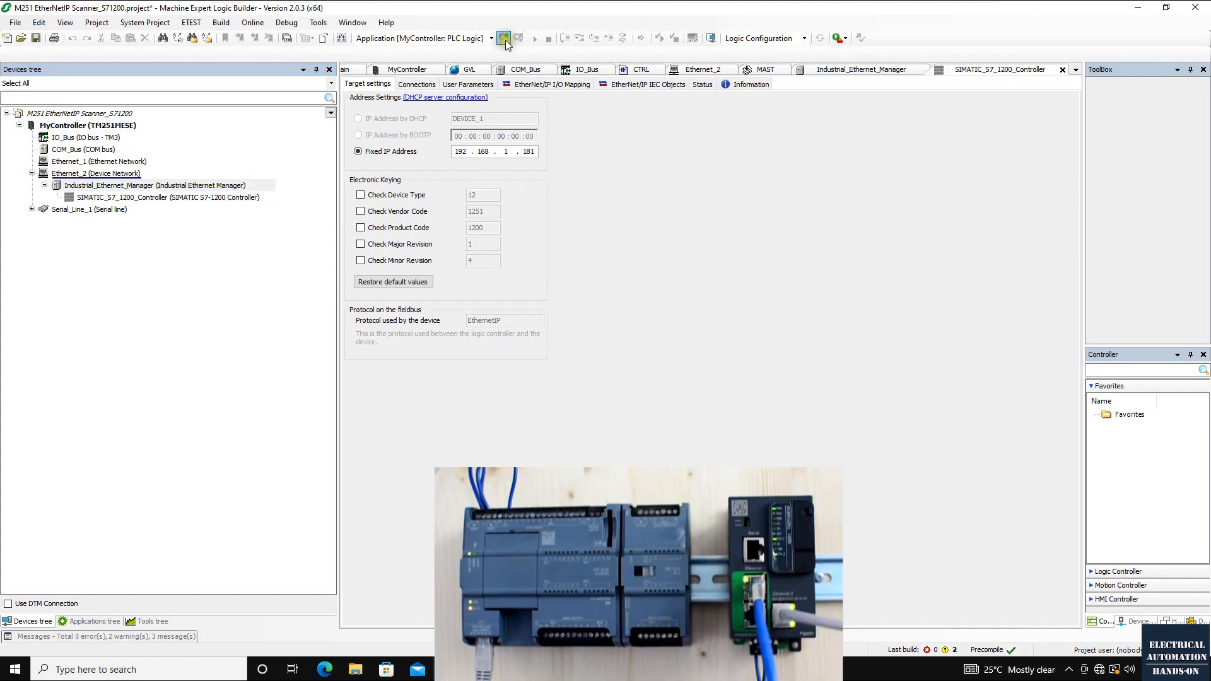
pyautogui.click(504, 38)
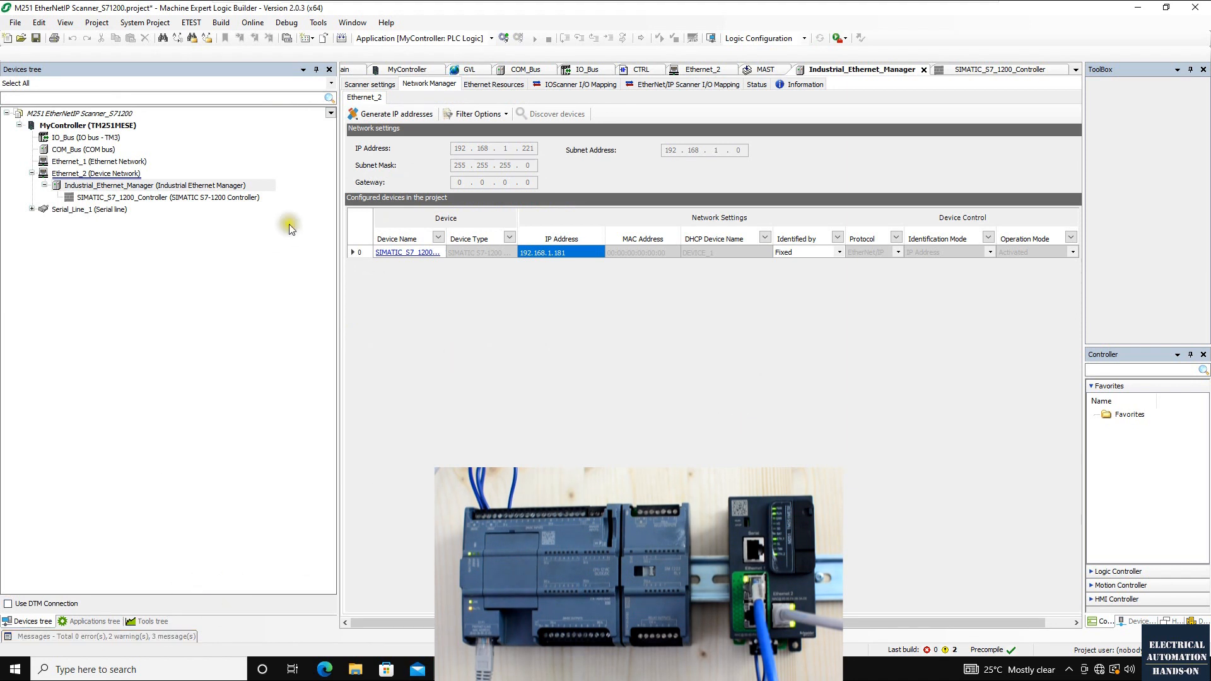
pyautogui.click(166, 187)
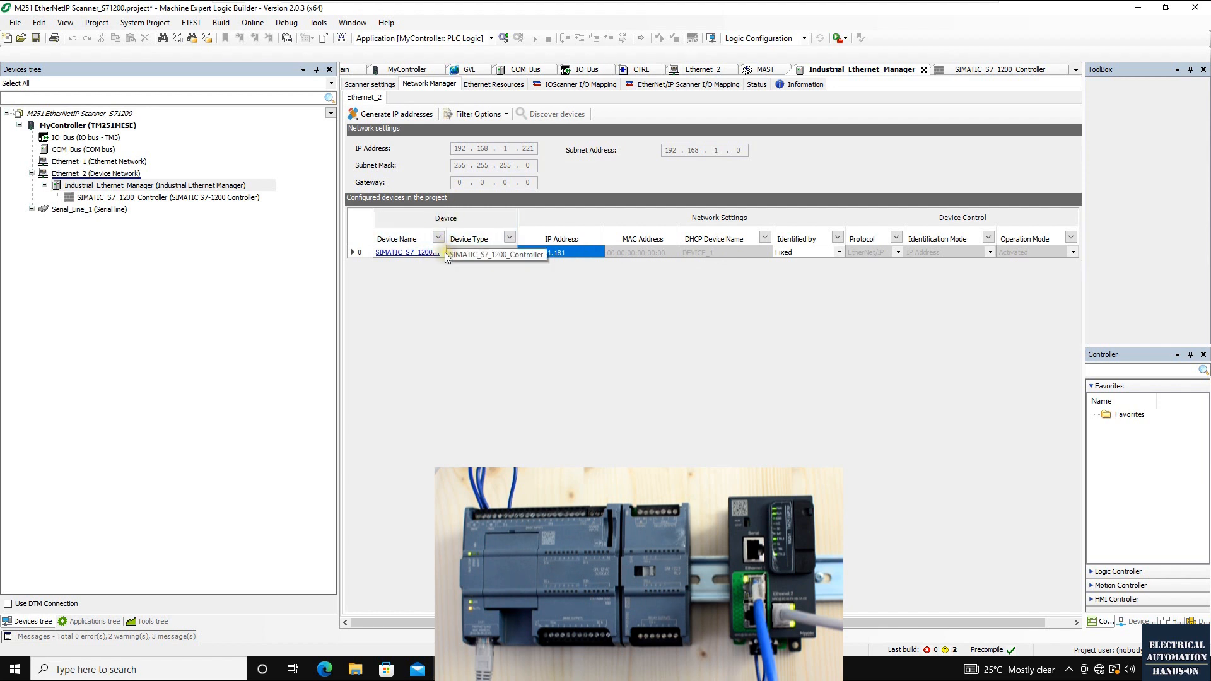
pyautogui.click(596, 401)
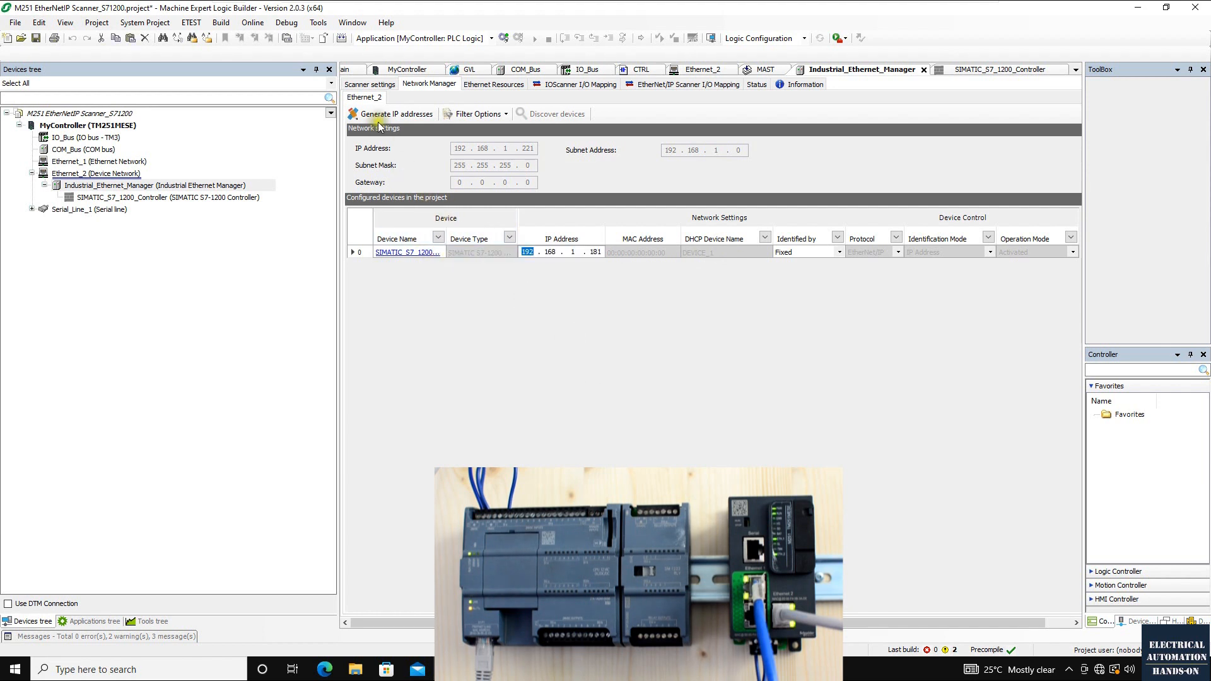
# Log in to the TM251MESE controller, accepting the equipment operation warning, entering user name Admin and the account password, and confirming the node.
pyautogui.click(504, 38)
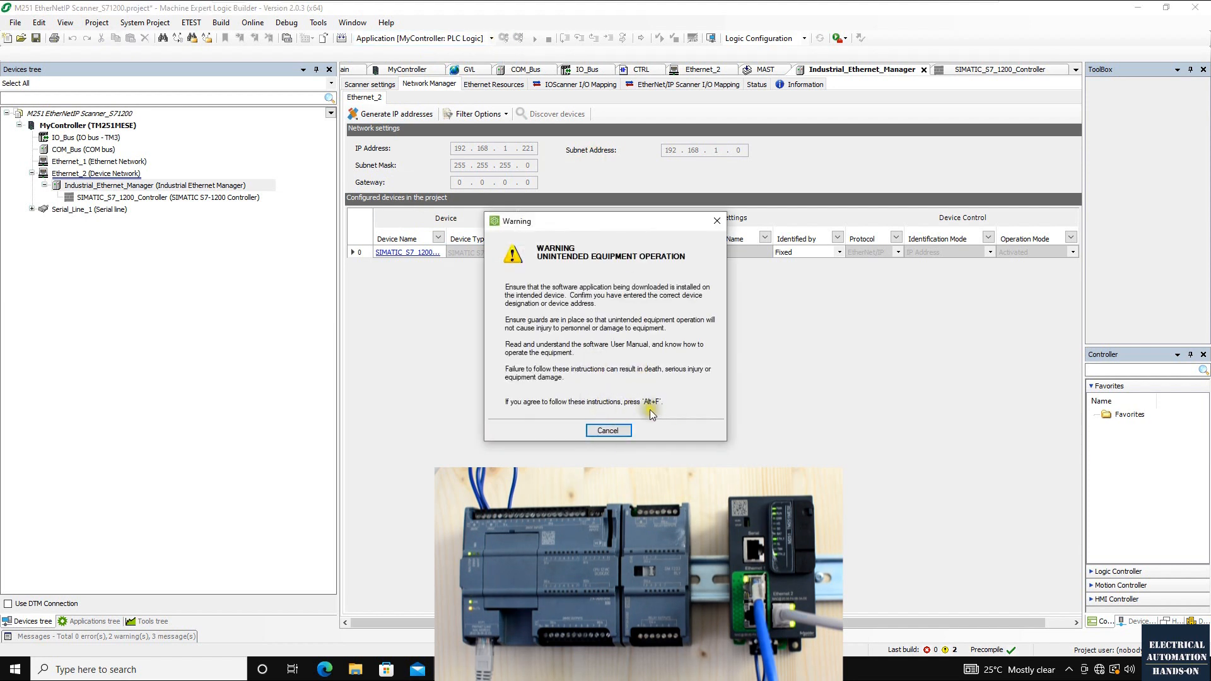
pyautogui.hotkey('alt', 'f')
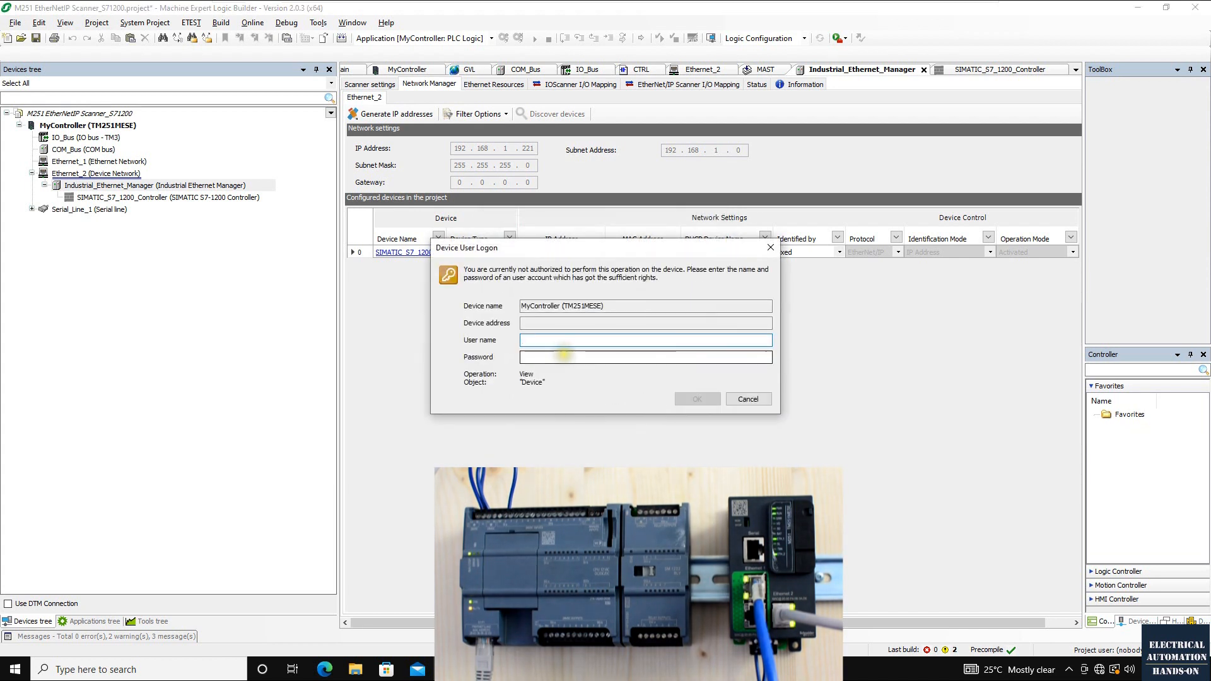
pyautogui.write('Admin')
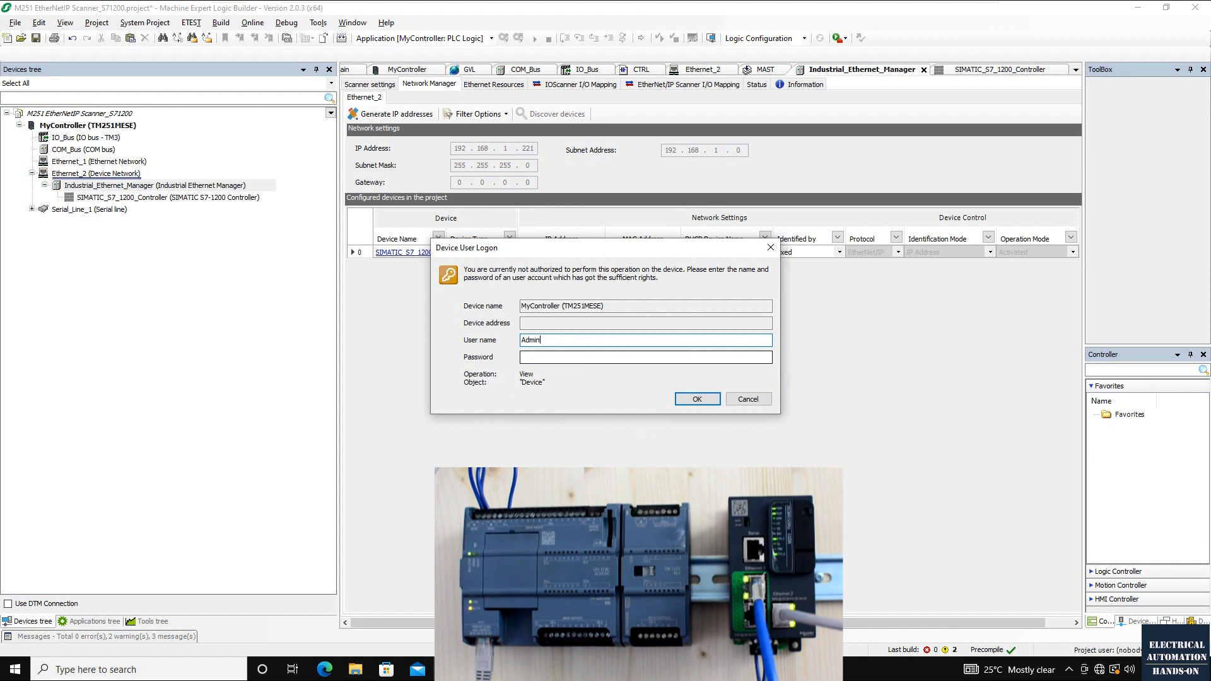
pyautogui.press('Tab')
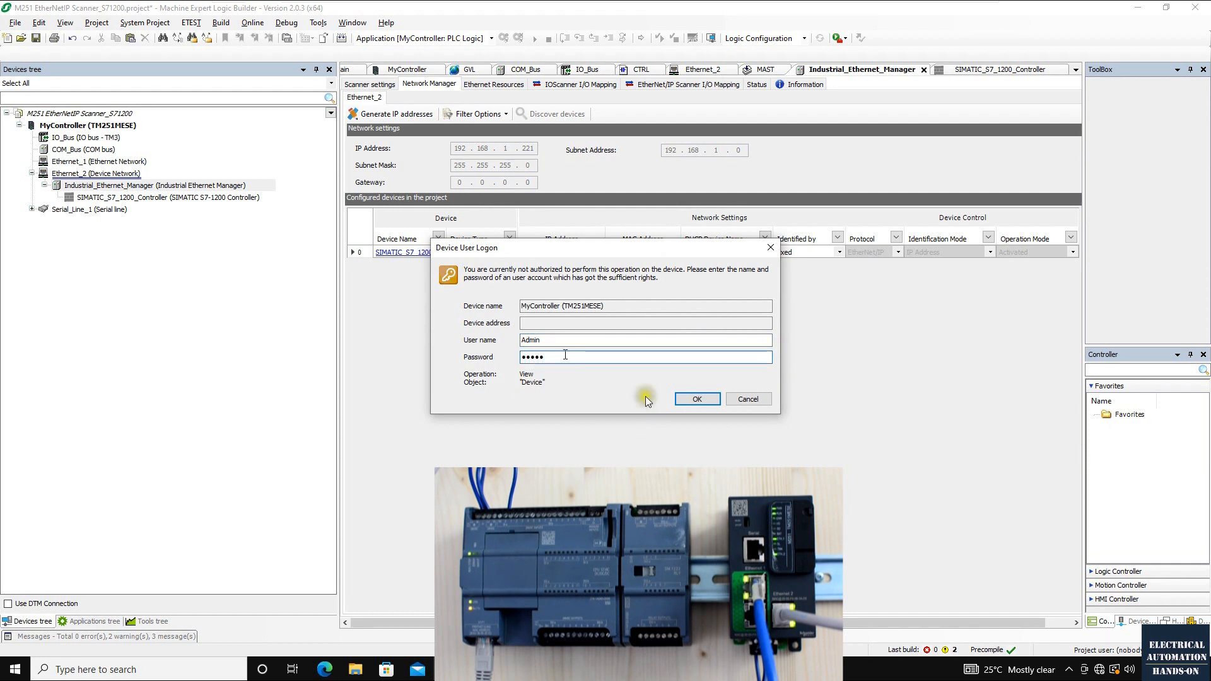
pyautogui.click(701, 399)
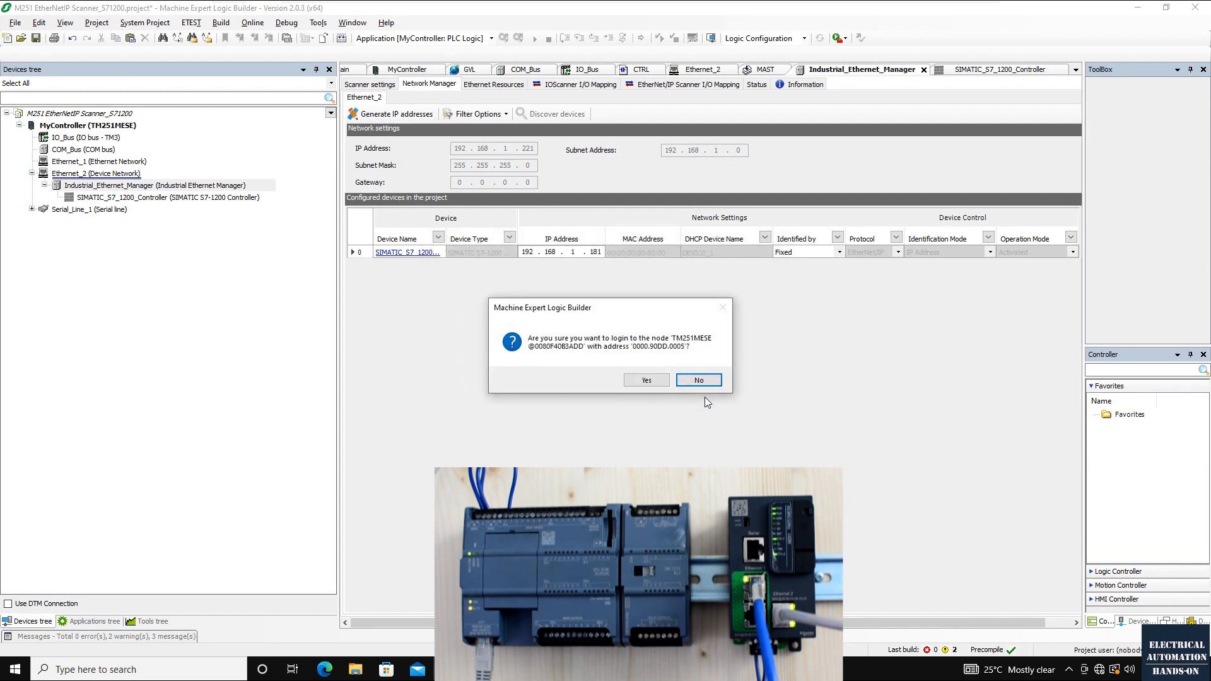
pyautogui.click(653, 381)
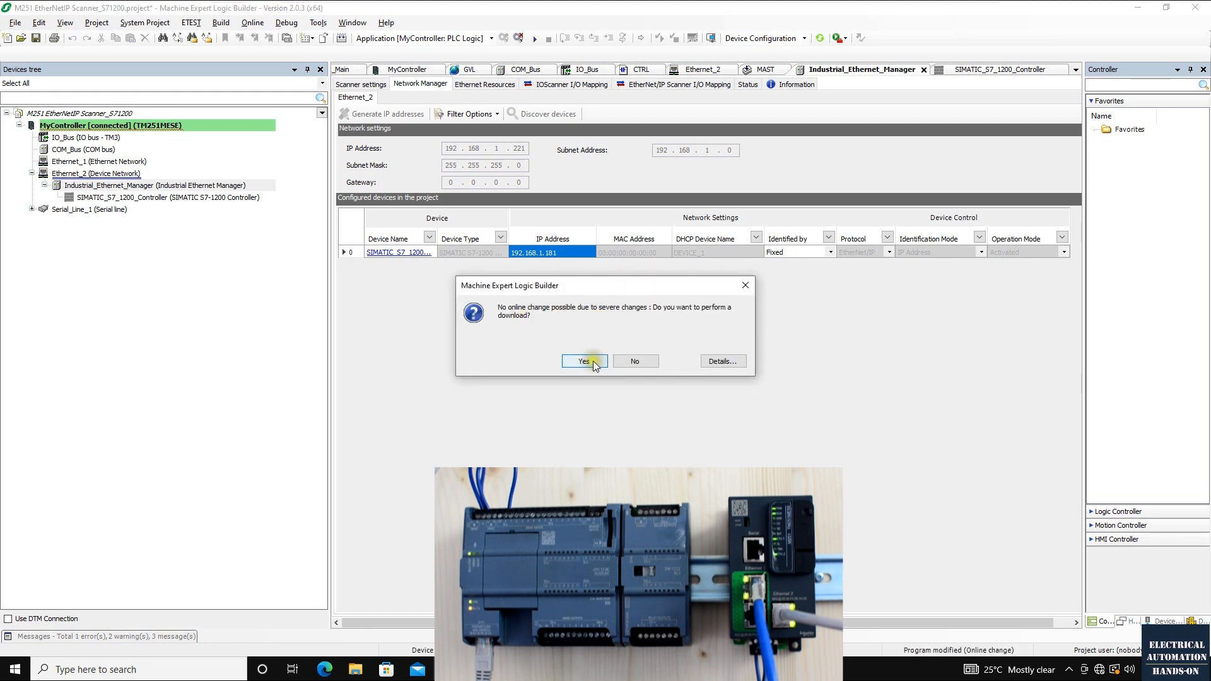
# Download the application to MyController, acknowledge the post configuration warning, and start the controller.
pyautogui.click(586, 366)
pyautogui.click(584, 365)
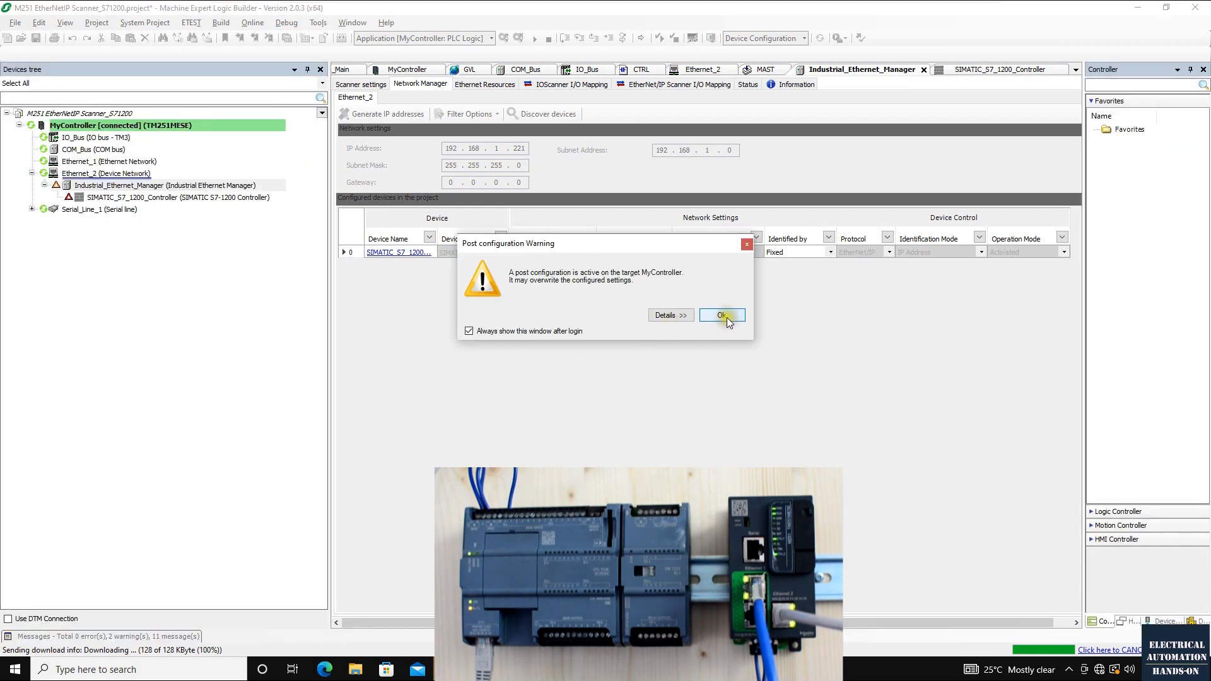
pyautogui.click(724, 315)
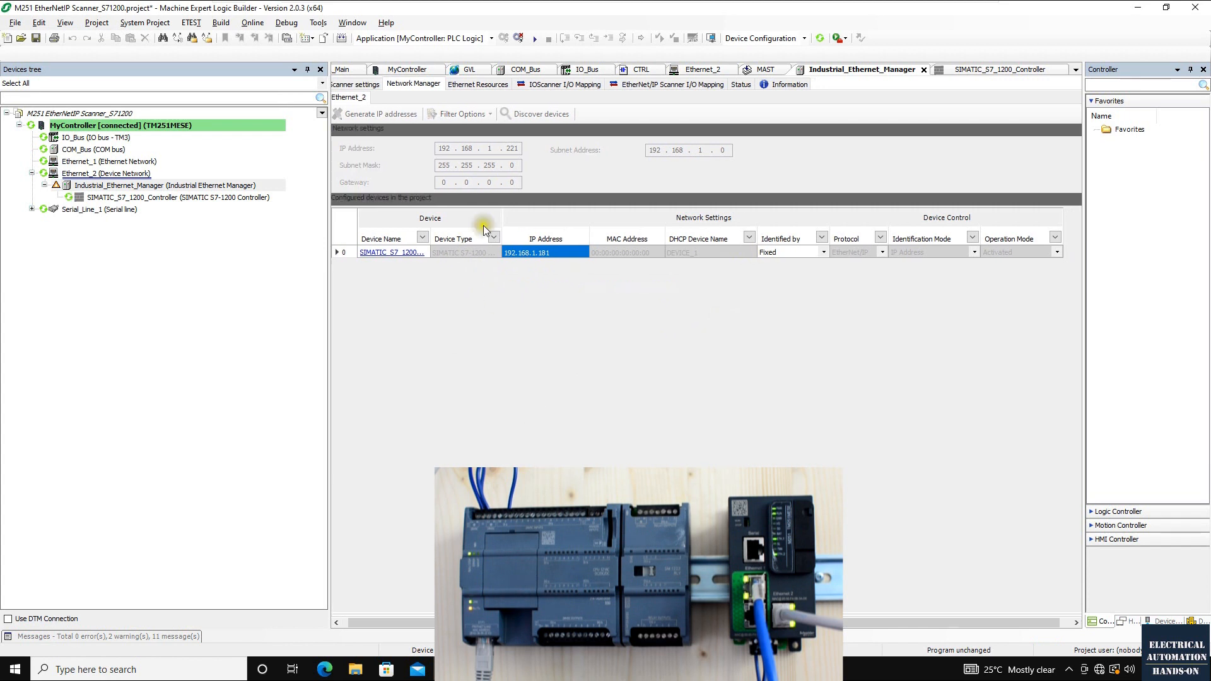
pyautogui.click(532, 39)
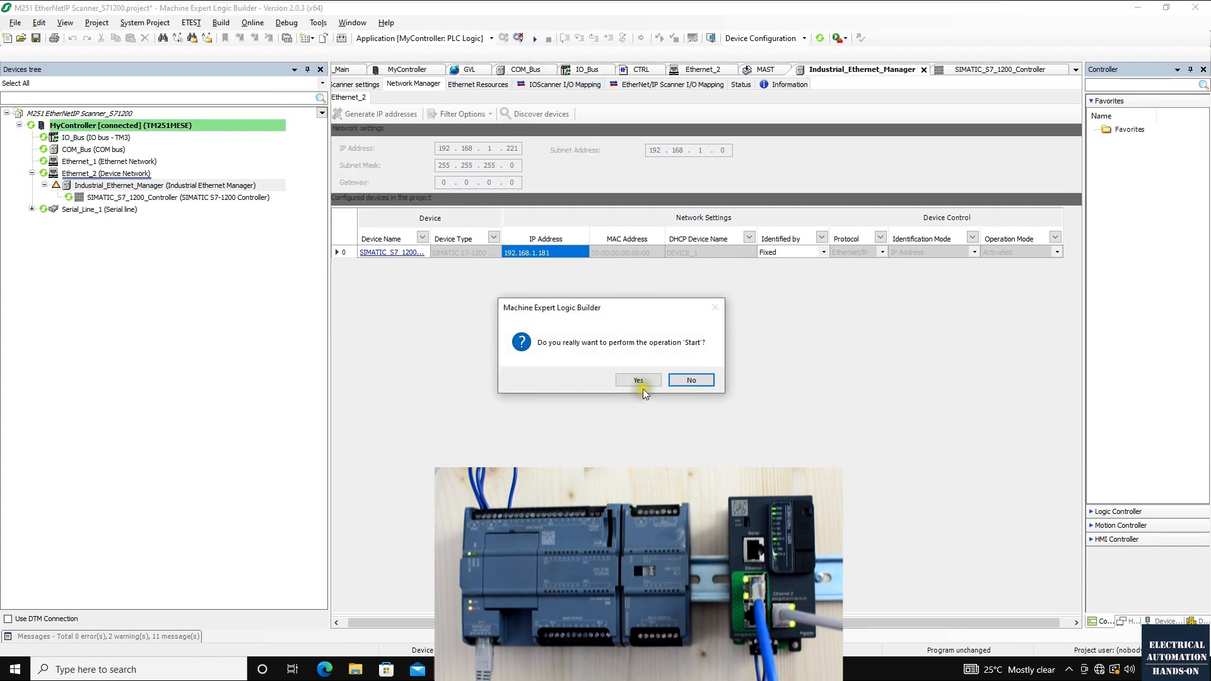
pyautogui.click(642, 381)
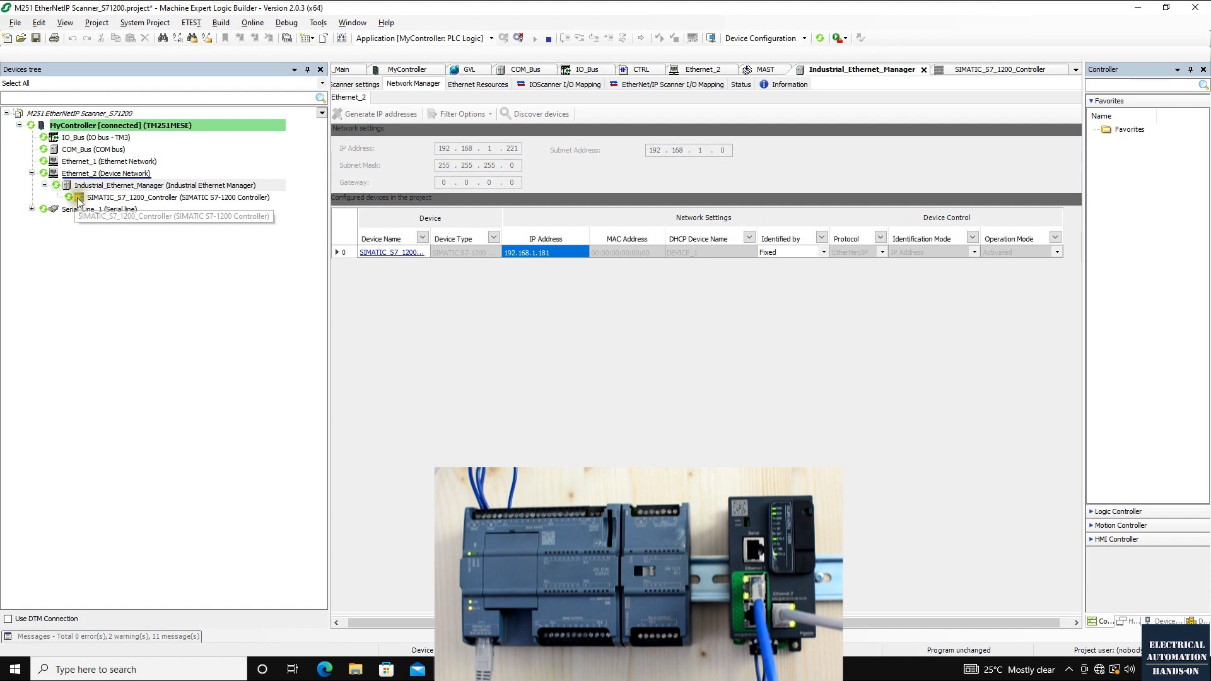
# Check the online EtherNet/IP status of the SIMATIC_S7_1200_Controller.
pyautogui.doubleClick(229, 198)
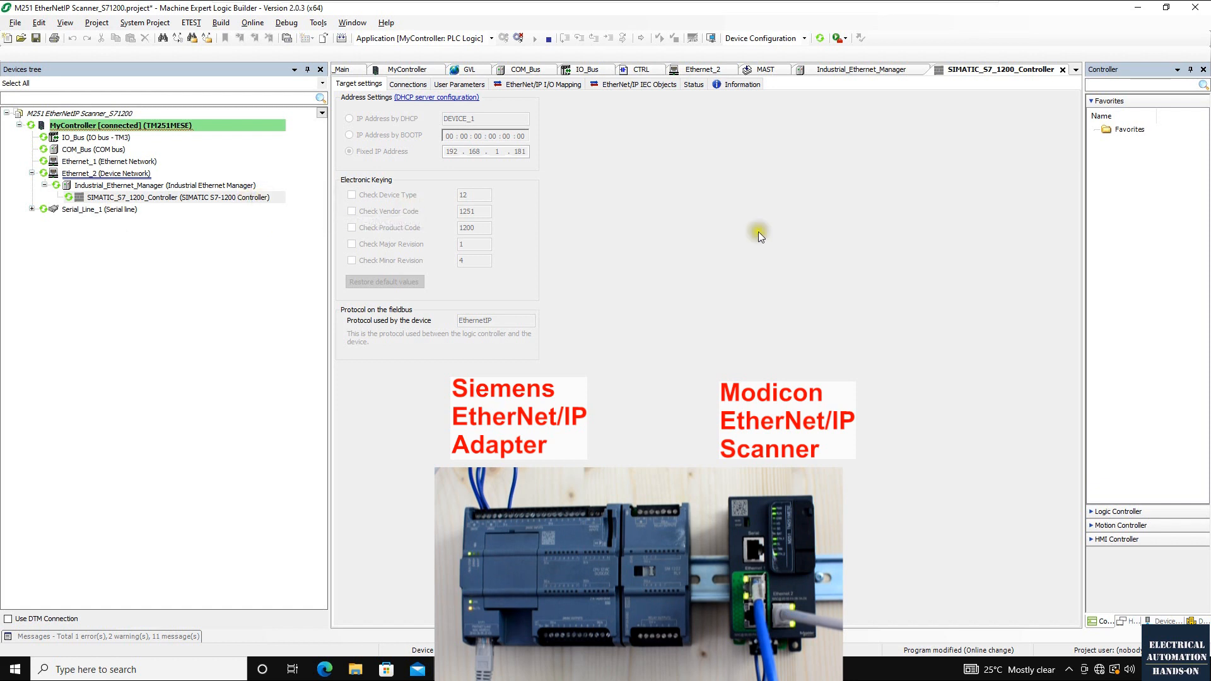
pyautogui.click(693, 86)
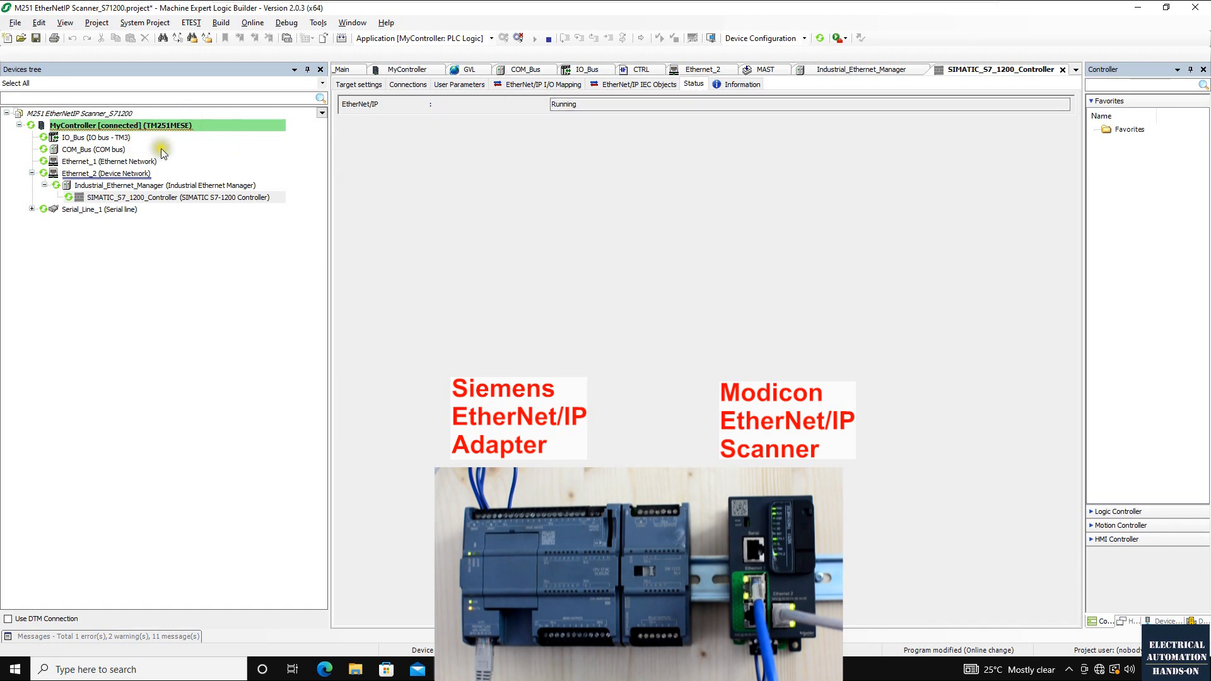
pyautogui.moveTo(588, 106); pyautogui.dragTo(402, 117)
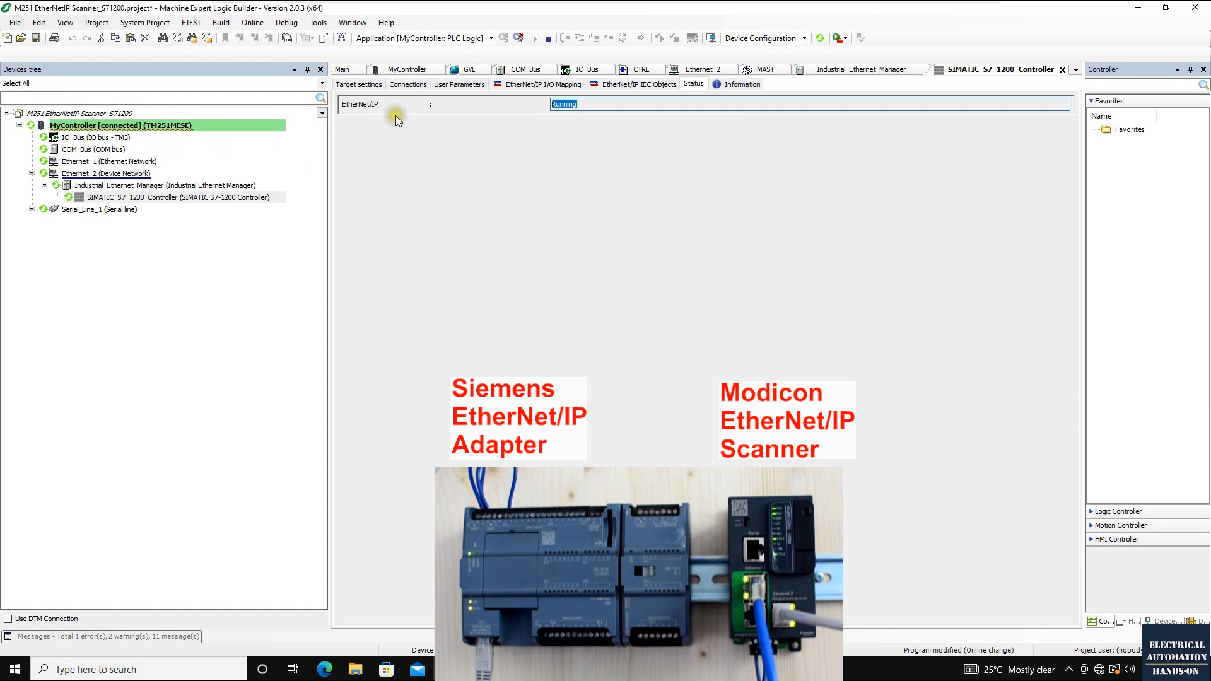
pyautogui.click(728, 87)
pyautogui.click(696, 85)
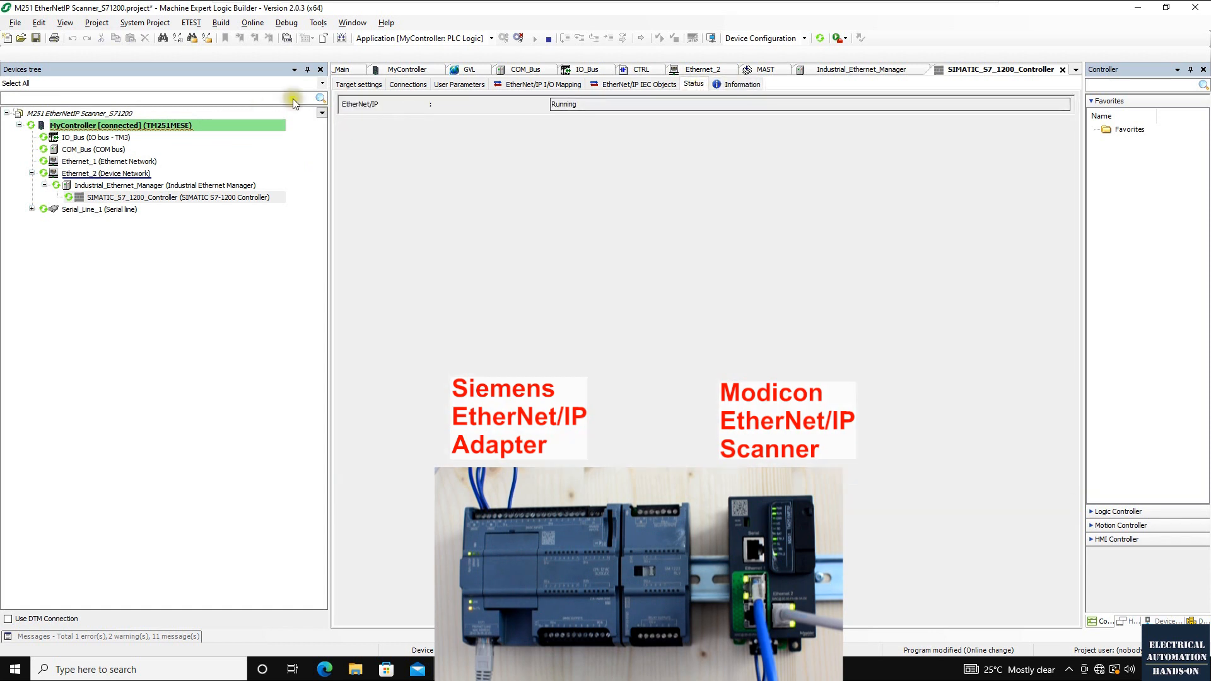
pyautogui.click(358, 84)
# Check the Industrial_Ethernet_Manager's online service status and its Ethernet resource usage.
pyautogui.doubleClick(119, 186)
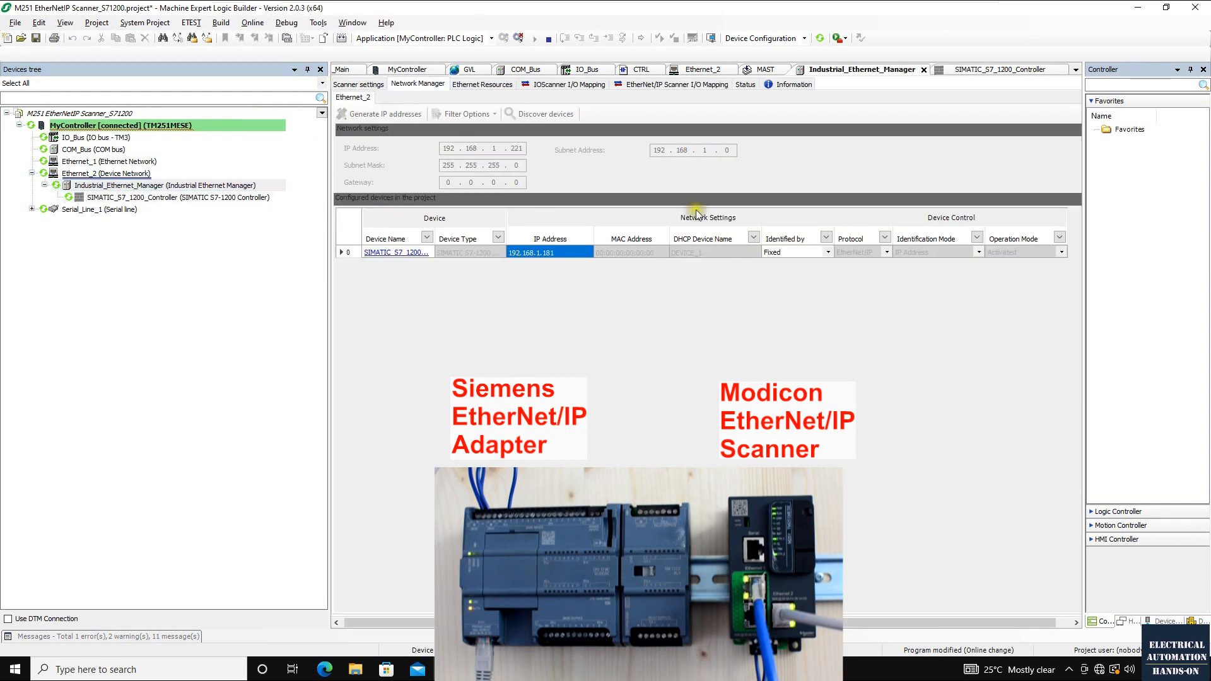
pyautogui.click(746, 84)
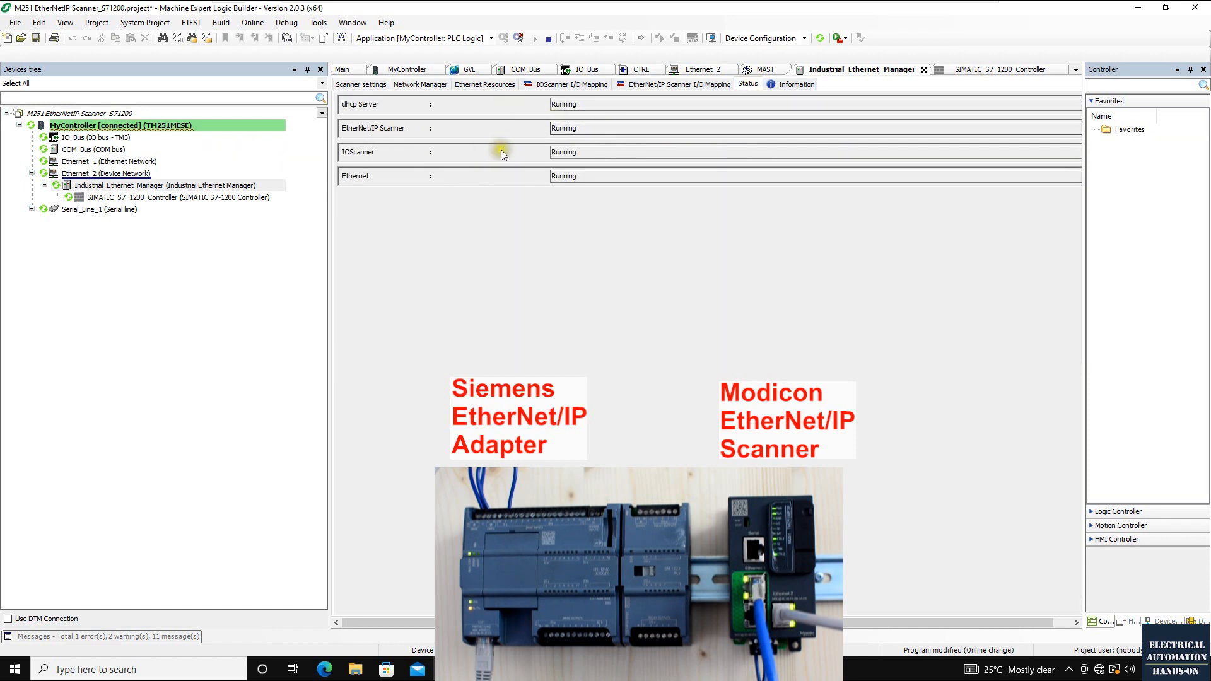
pyautogui.click(485, 84)
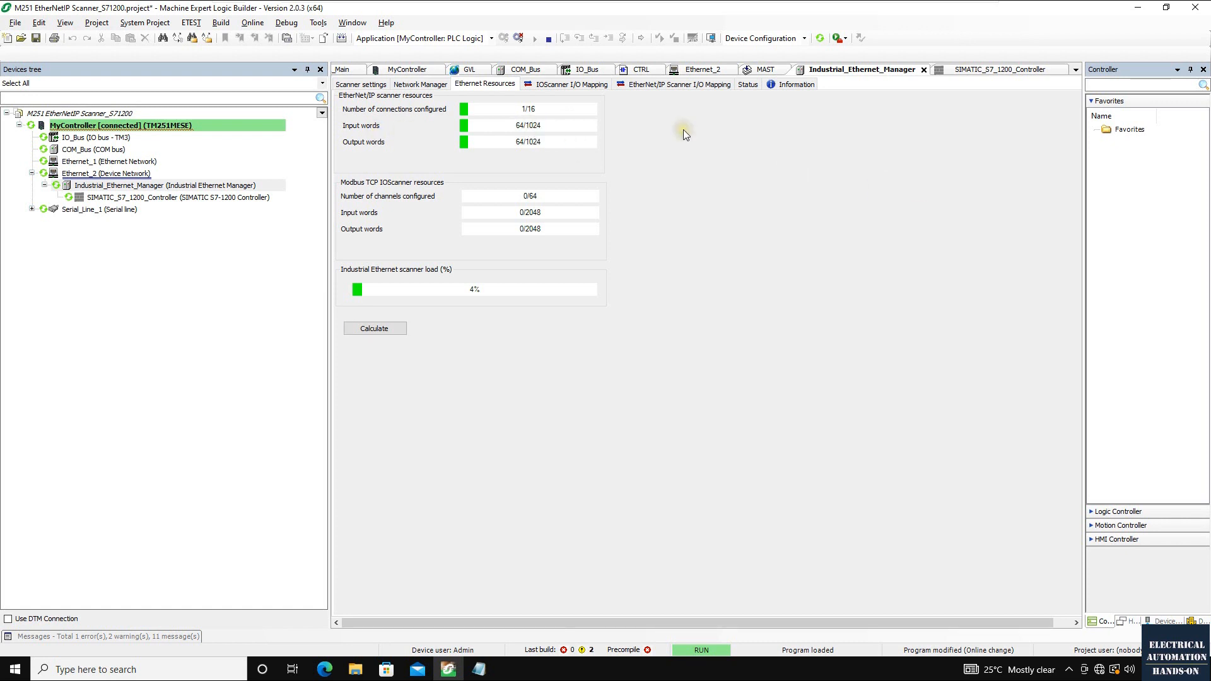
# In the SIMATIC_S7_1200_Controller I/O mapping, prepare values 100, 200 and 300 for Output Exclusive Owner[0], [1] and [2].
pyautogui.doubleClick(260, 200)
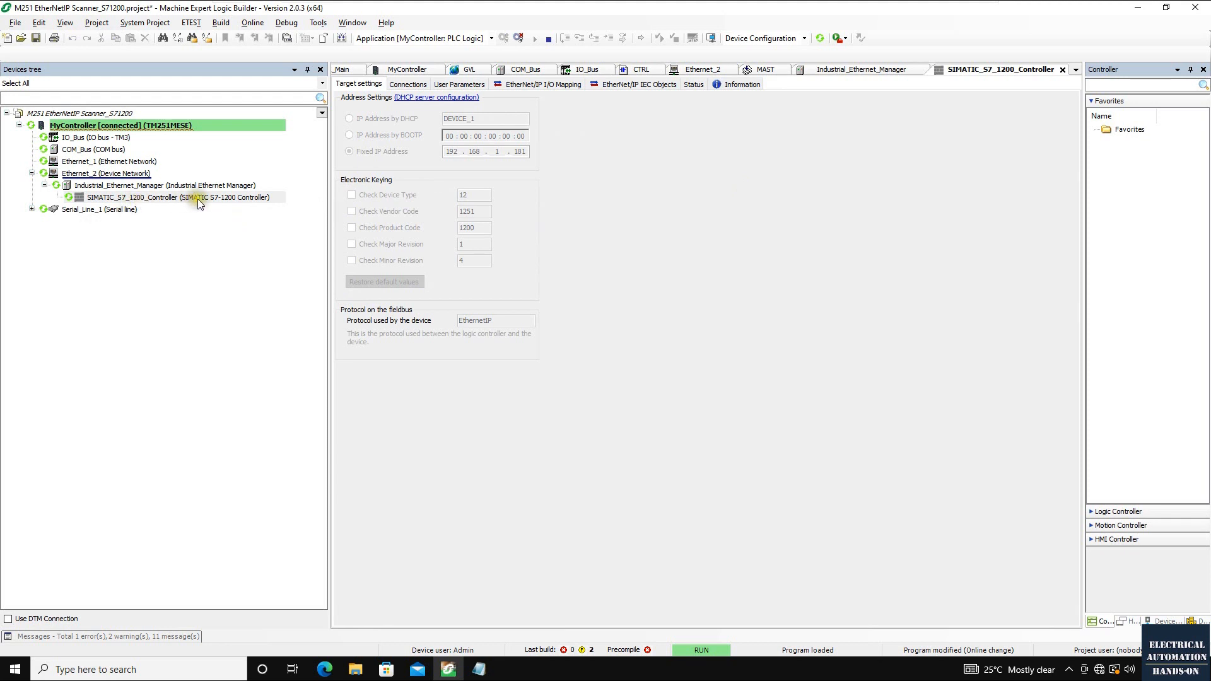
pyautogui.click(558, 86)
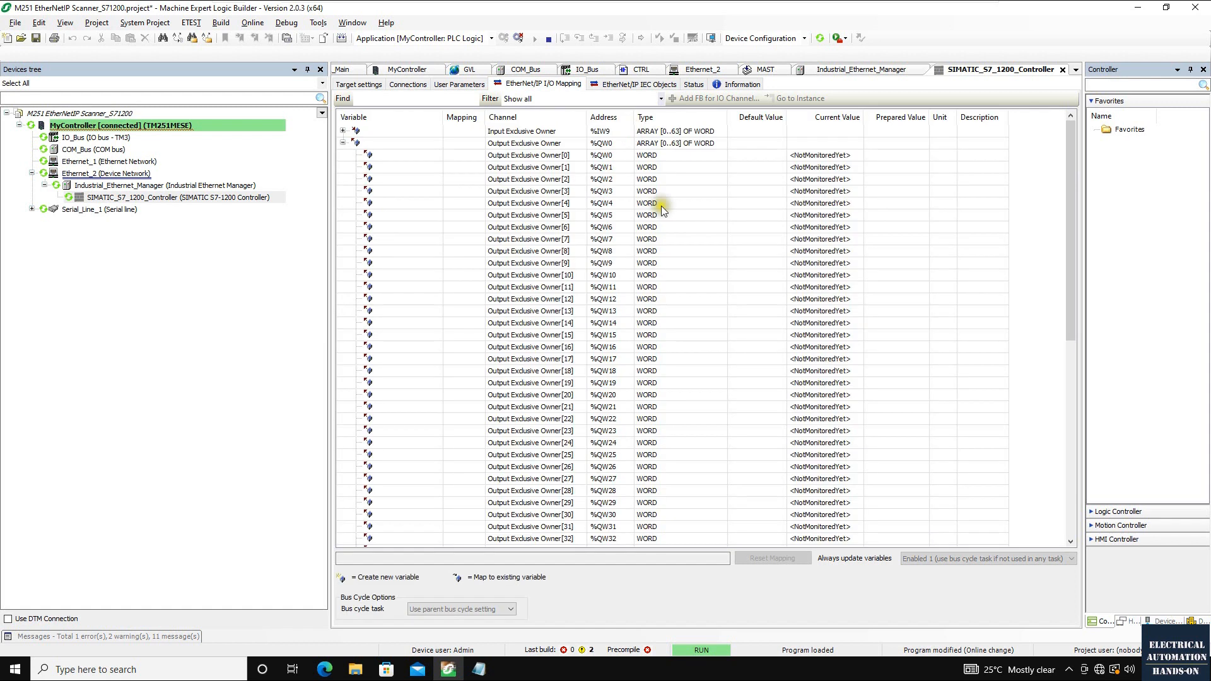
pyautogui.click(342, 143)
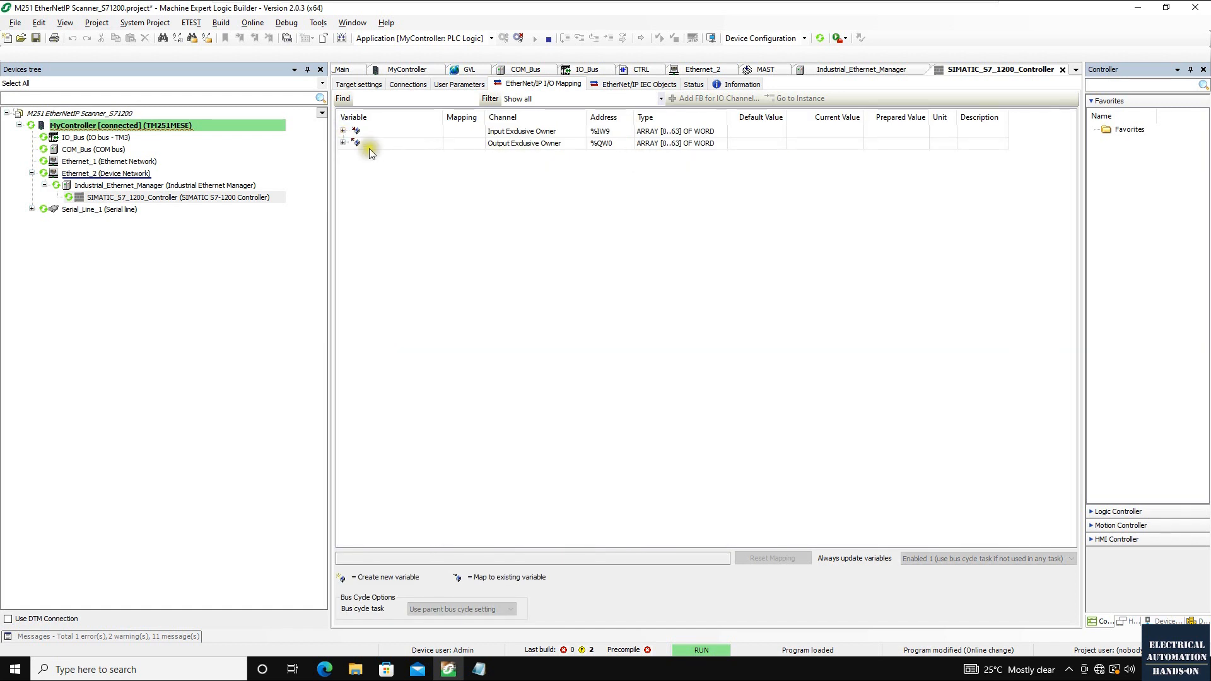
pyautogui.click(343, 143)
pyautogui.click(902, 155)
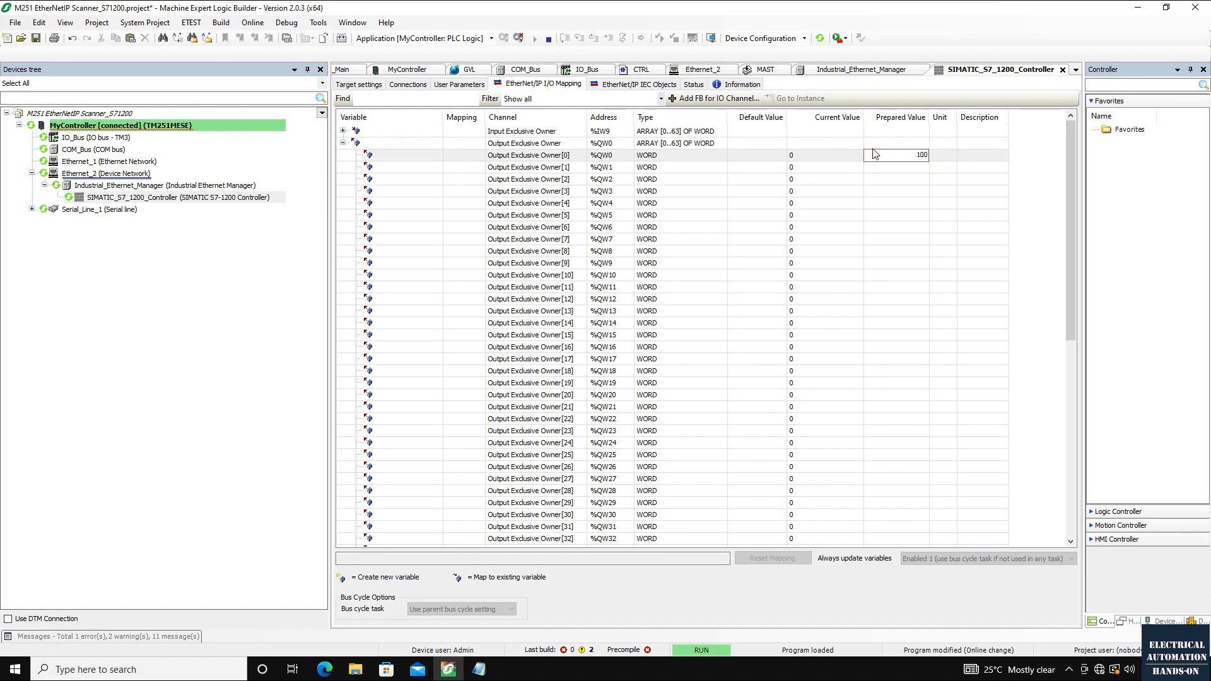
pyautogui.press('Return')
pyautogui.click(876, 170)
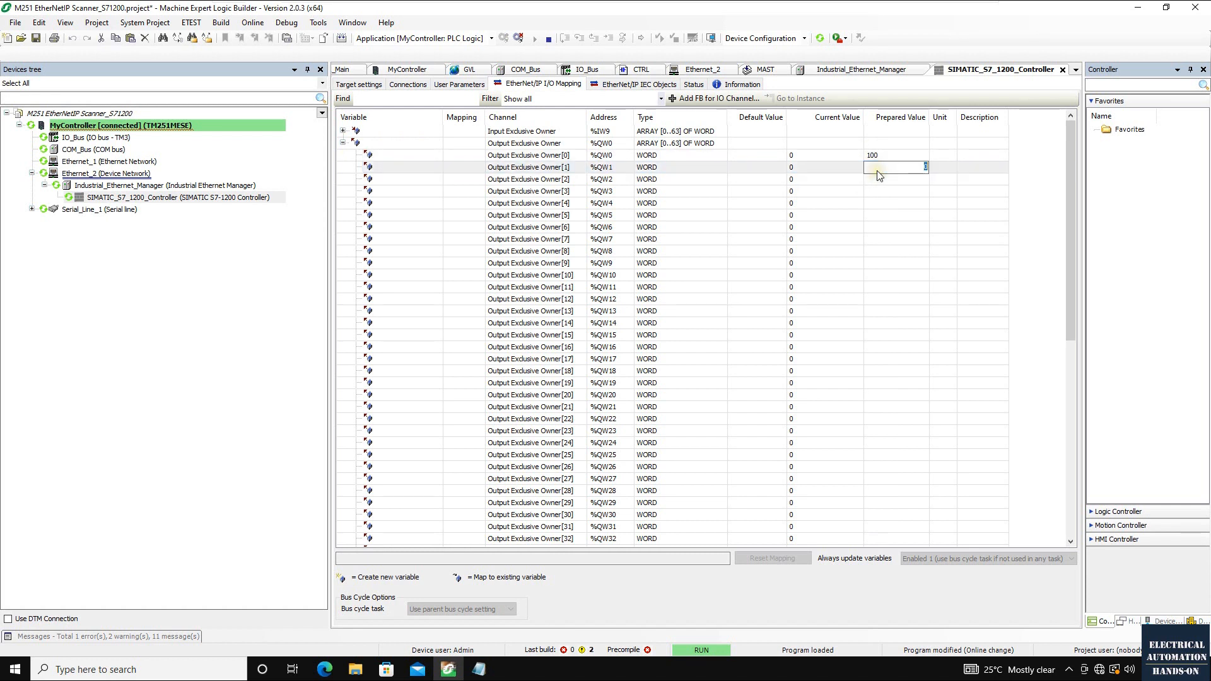
pyautogui.press('Return')
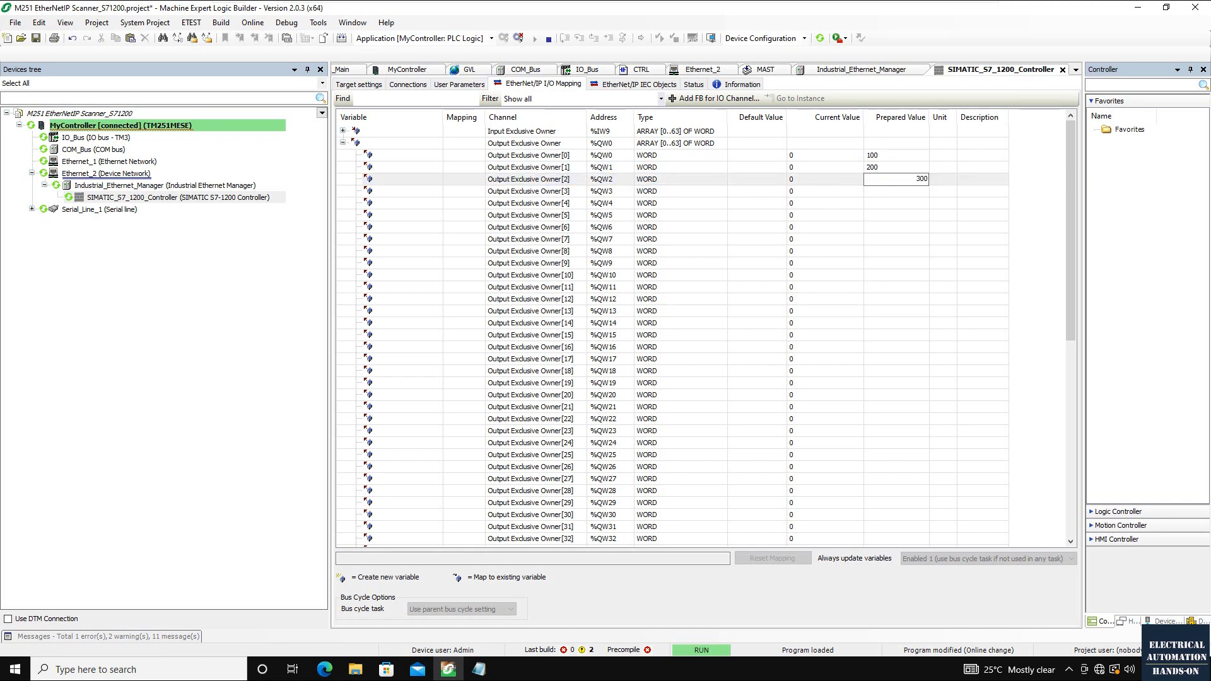
pyautogui.press('Return')
# Prepare 128 for Output Exclusive Owner[63], write all prepared values to the controller, and review the current values of the output words.
pyautogui.scroll(-10, 862, 243)
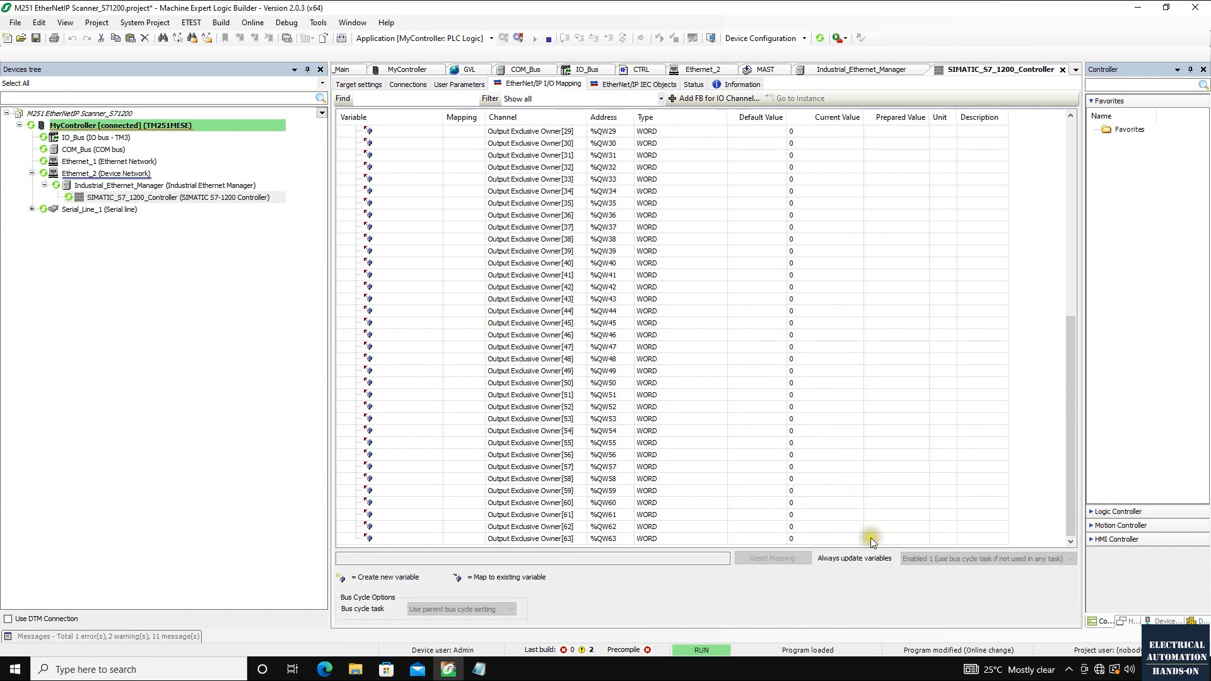
pyautogui.doubleClick(887, 542)
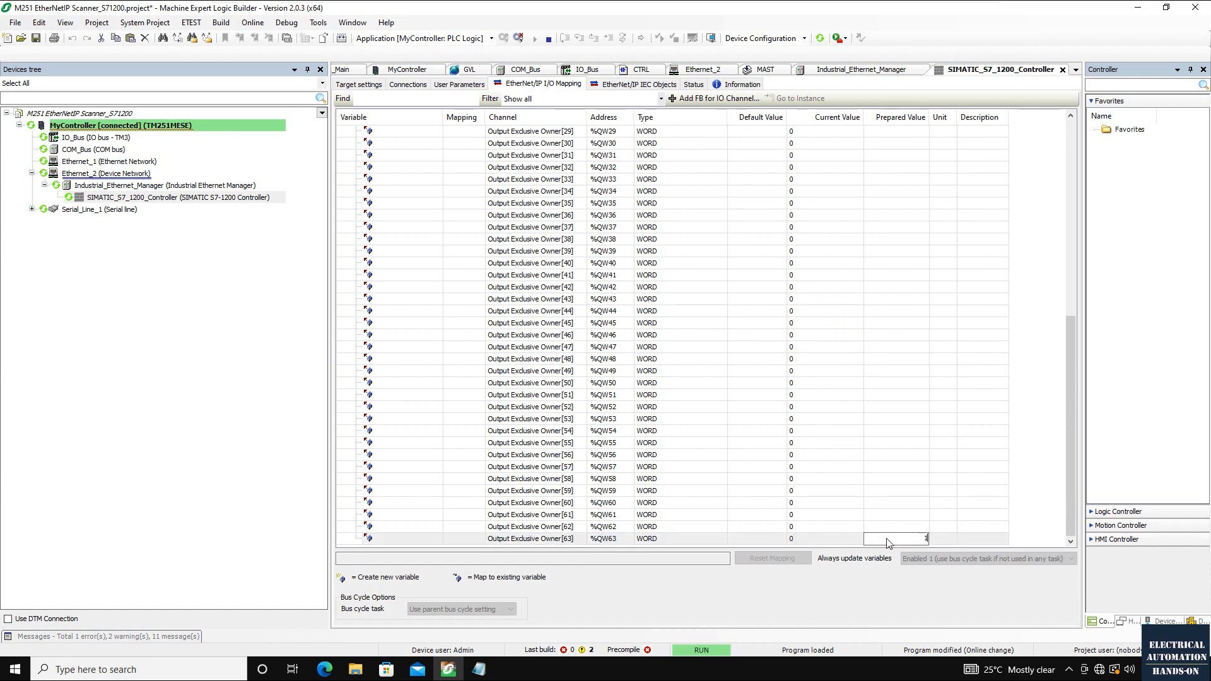
pyautogui.press('Return')
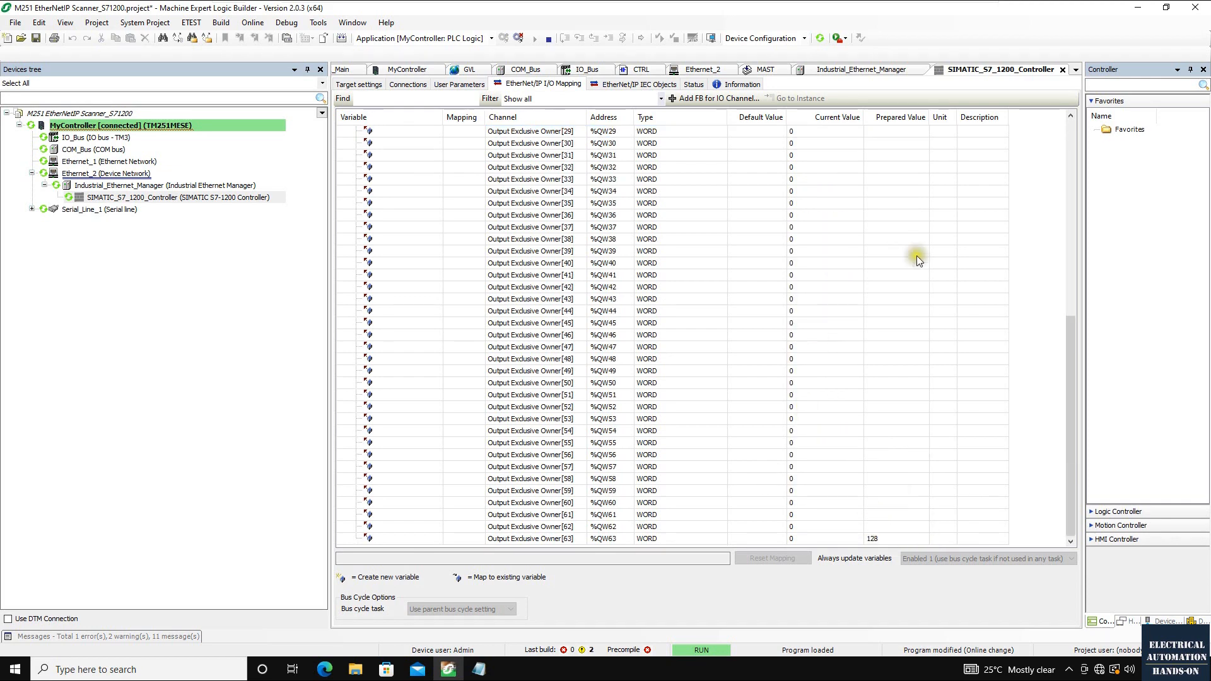
pyautogui.click(286, 23)
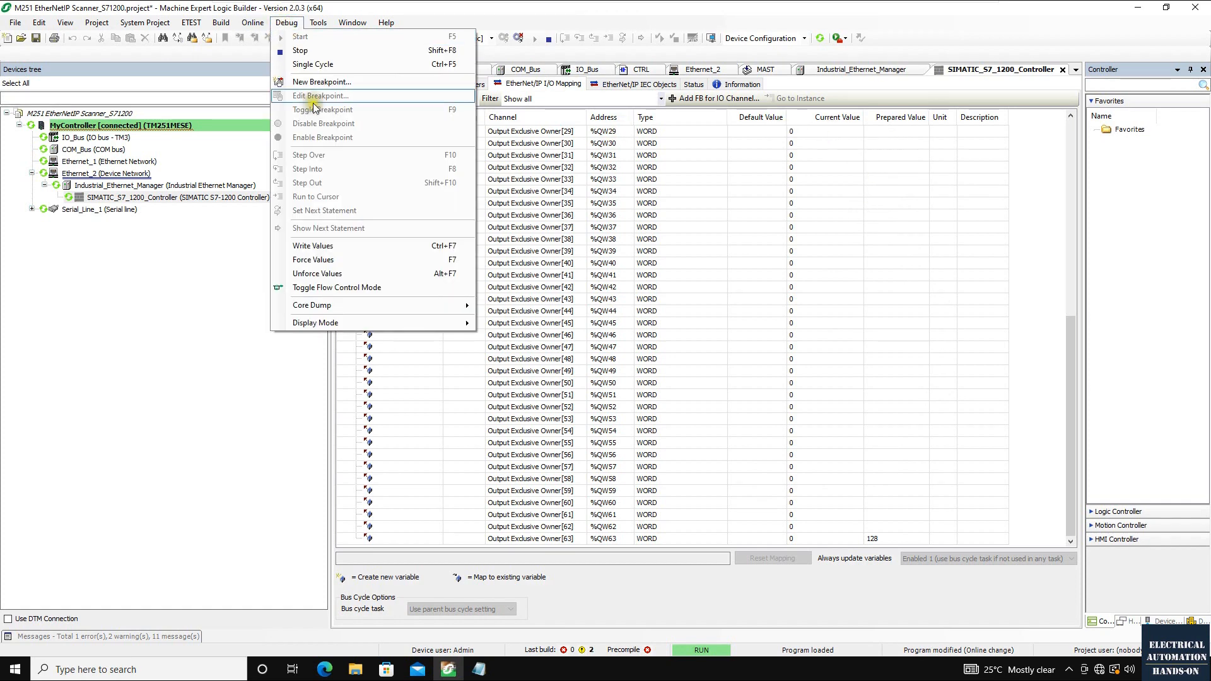
pyautogui.click(342, 248)
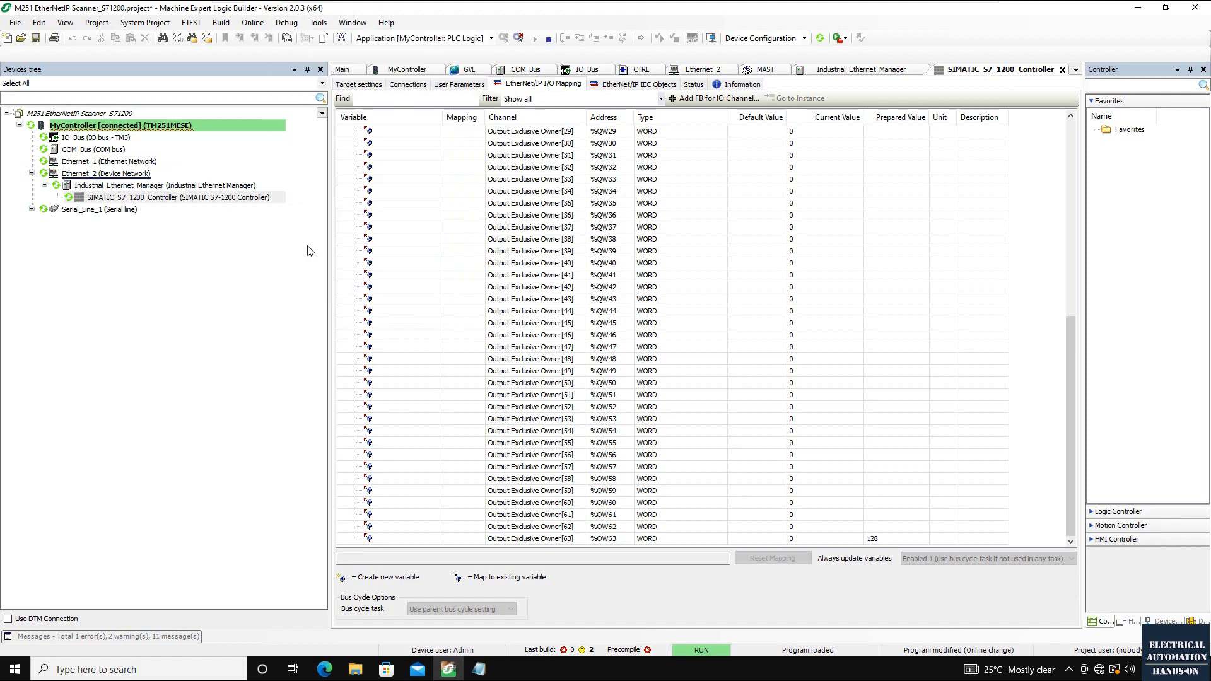
pyautogui.click(650, 379)
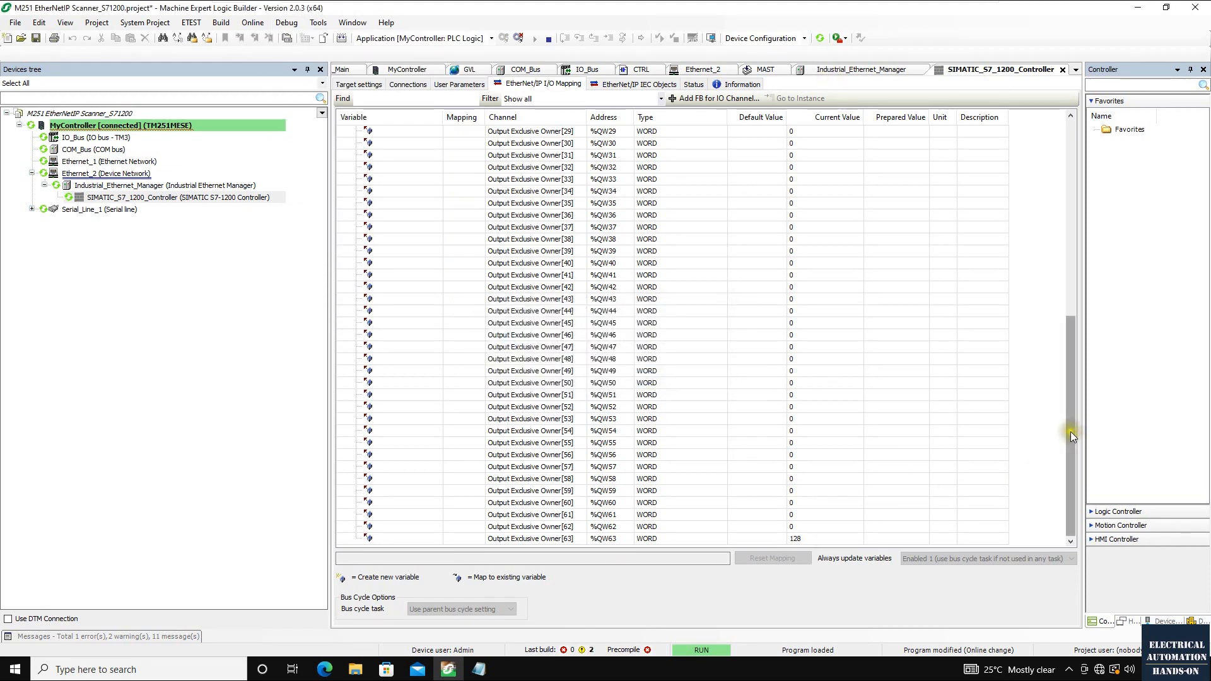
pyautogui.moveTo(1066, 486); pyautogui.dragTo(1075, 158)
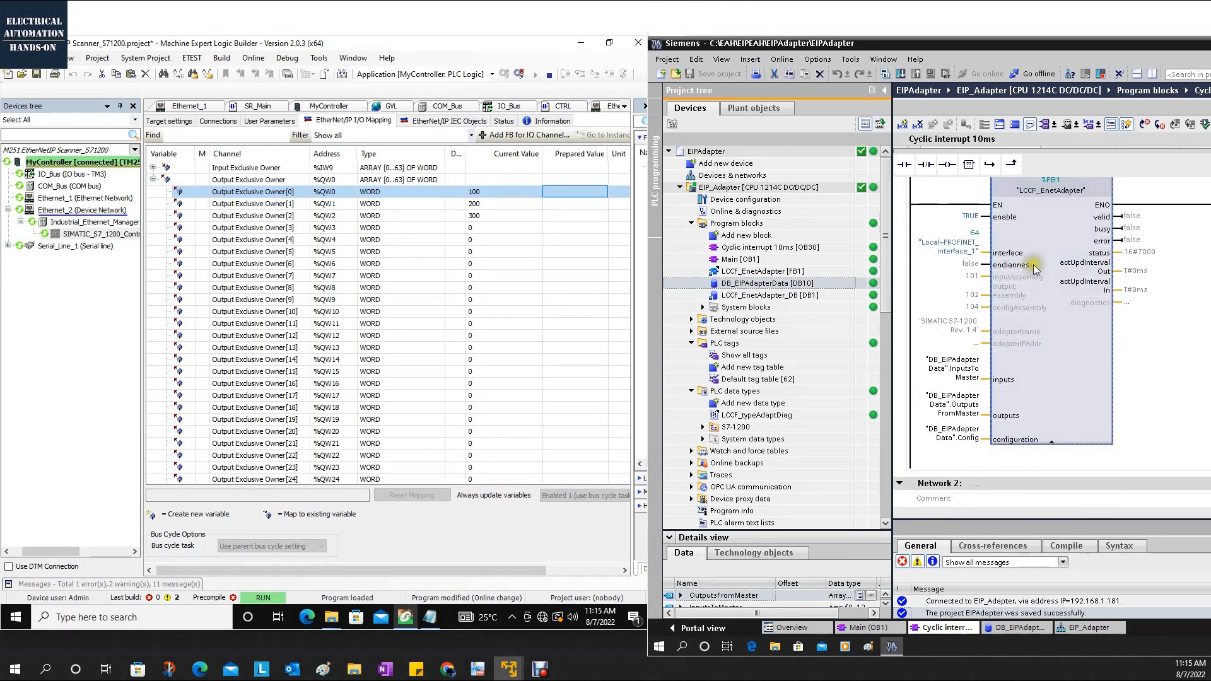
# Switch to TIA Portal, turn on monitoring for Cyclic interrupt 10ms, and check the live outputs of LCCF_EnetAdapter.
pyautogui.scroll(-3, 1035, 269)
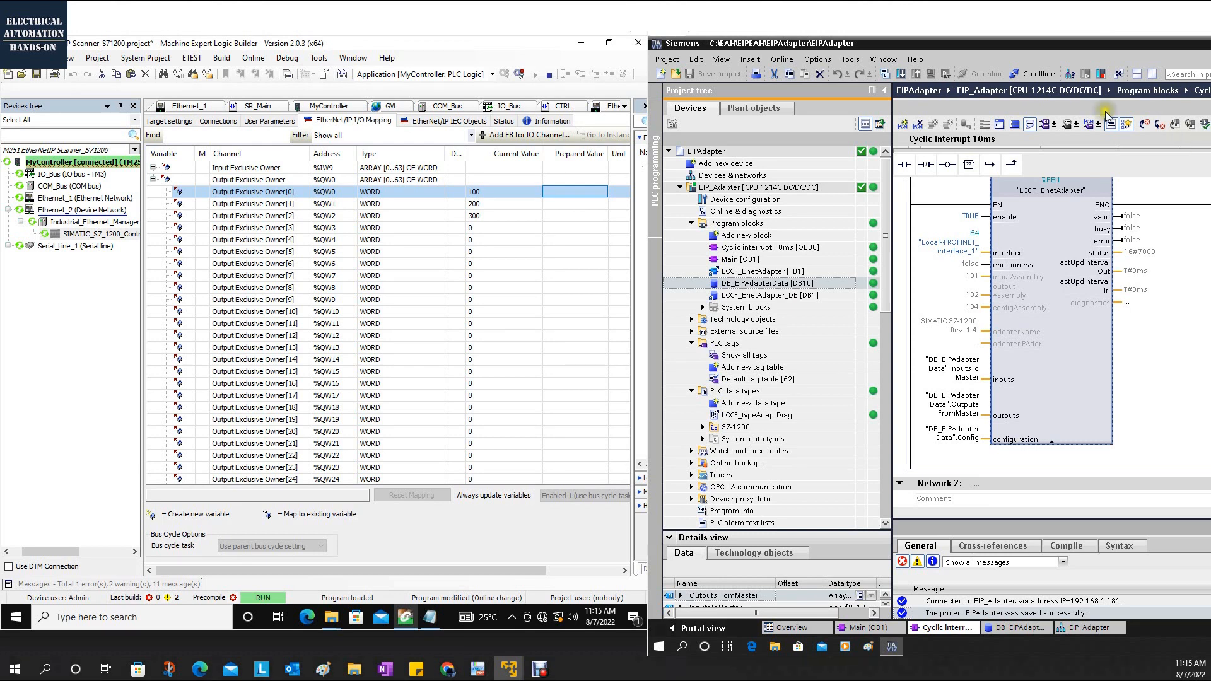
pyautogui.moveTo(1120, 11); pyautogui.dragTo(995, 12)
pyautogui.click(1196, 124)
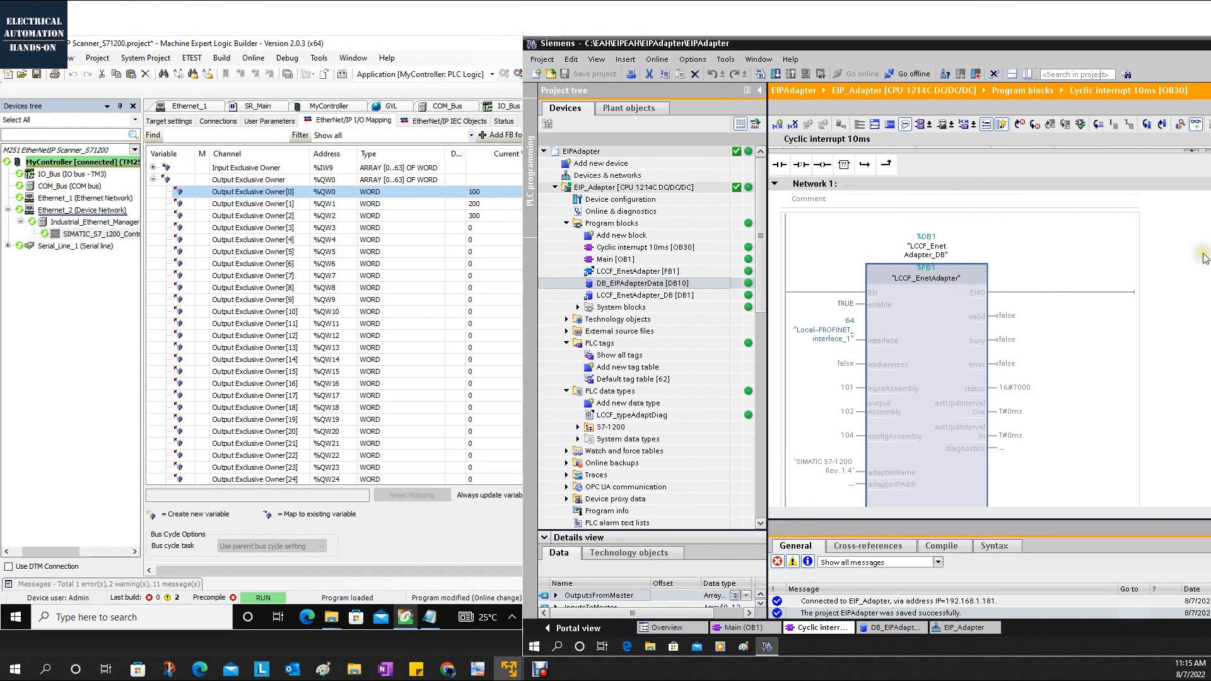
pyautogui.moveTo(915, 34); pyautogui.dragTo(970, 36)
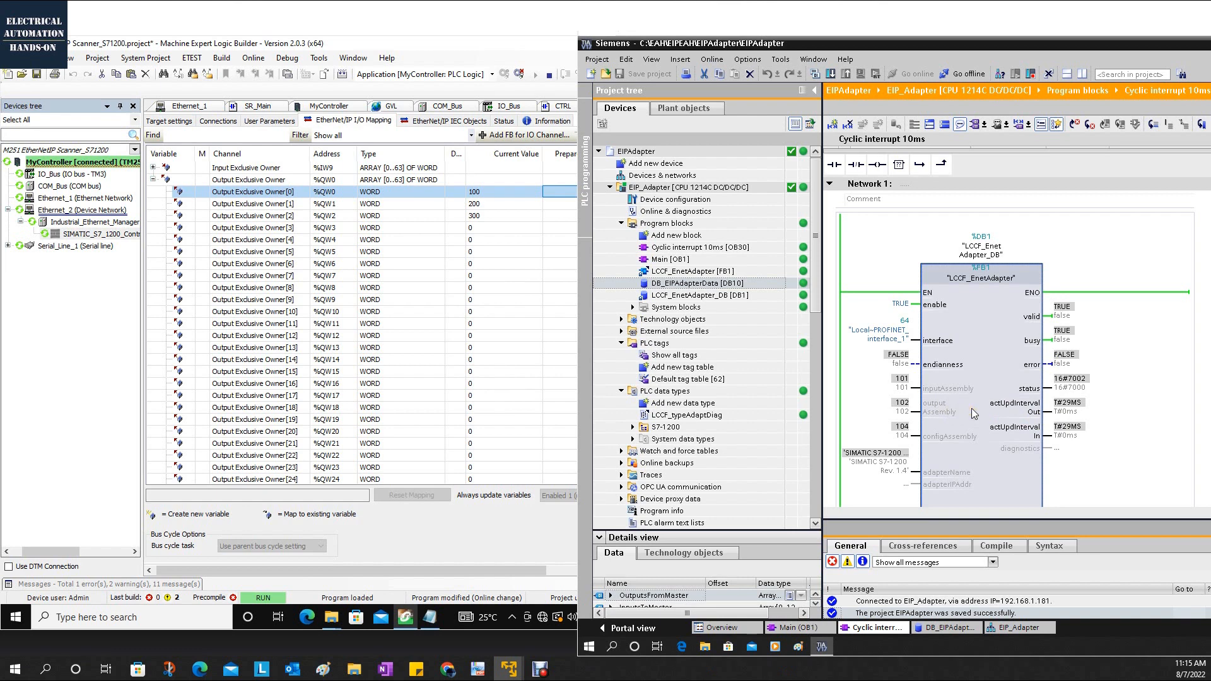
# Open DB_EIPAdapterData and compare the first OutputsFromMaster monitor values with the scanner's output words 0 to 2.
pyautogui.doubleClick(697, 286)
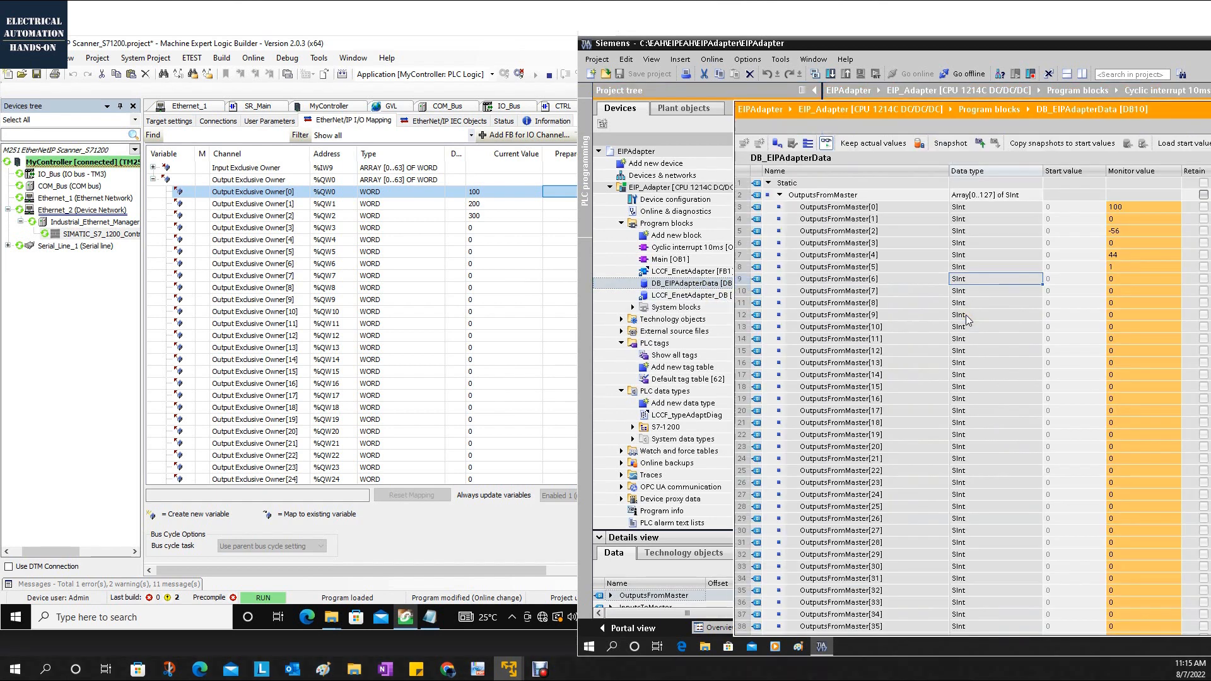
pyautogui.click(923, 357)
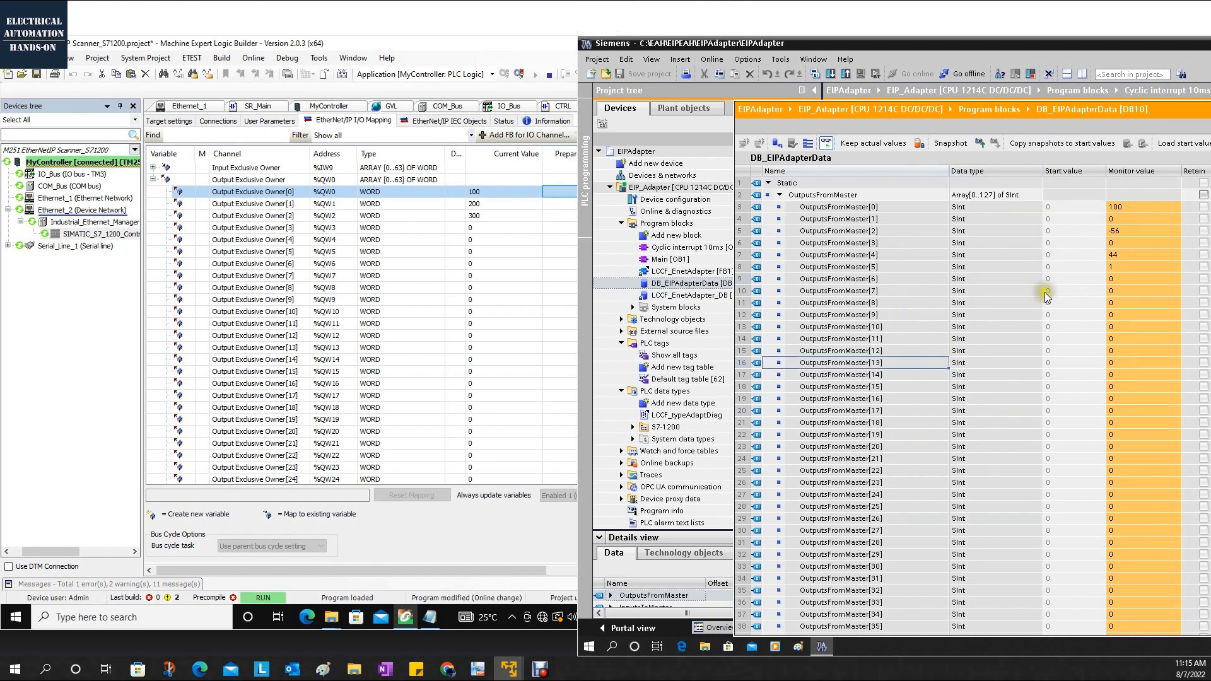
pyautogui.click(822, 196)
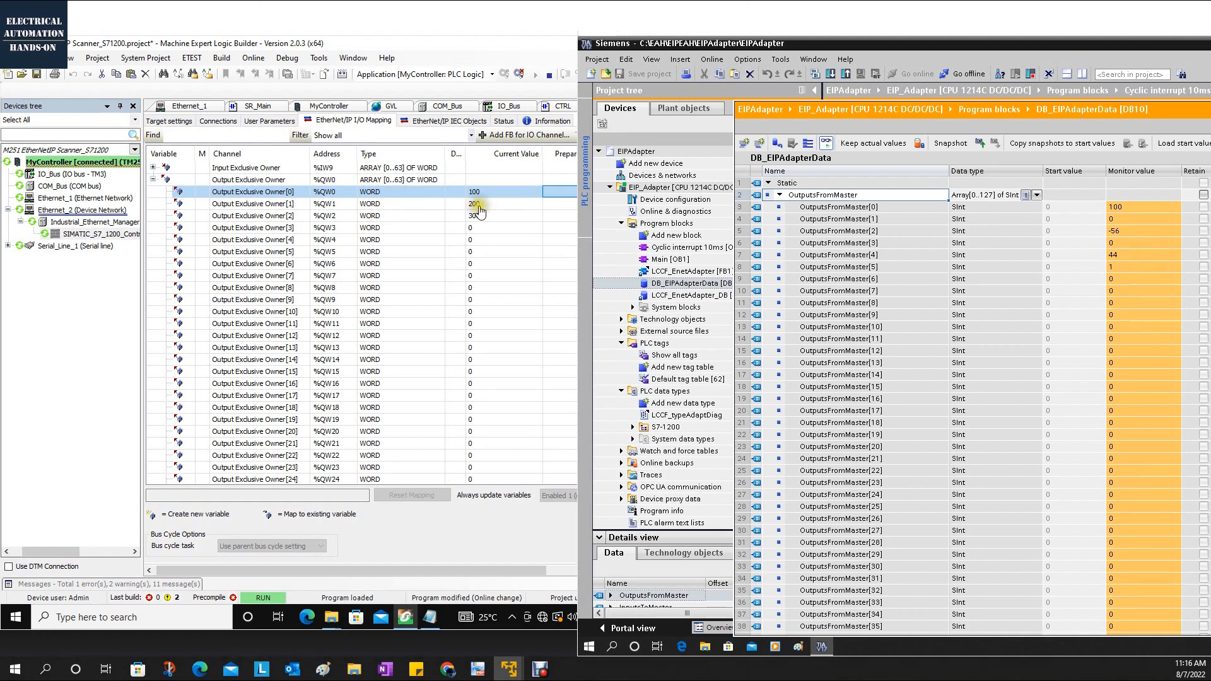
pyautogui.click(1120, 233)
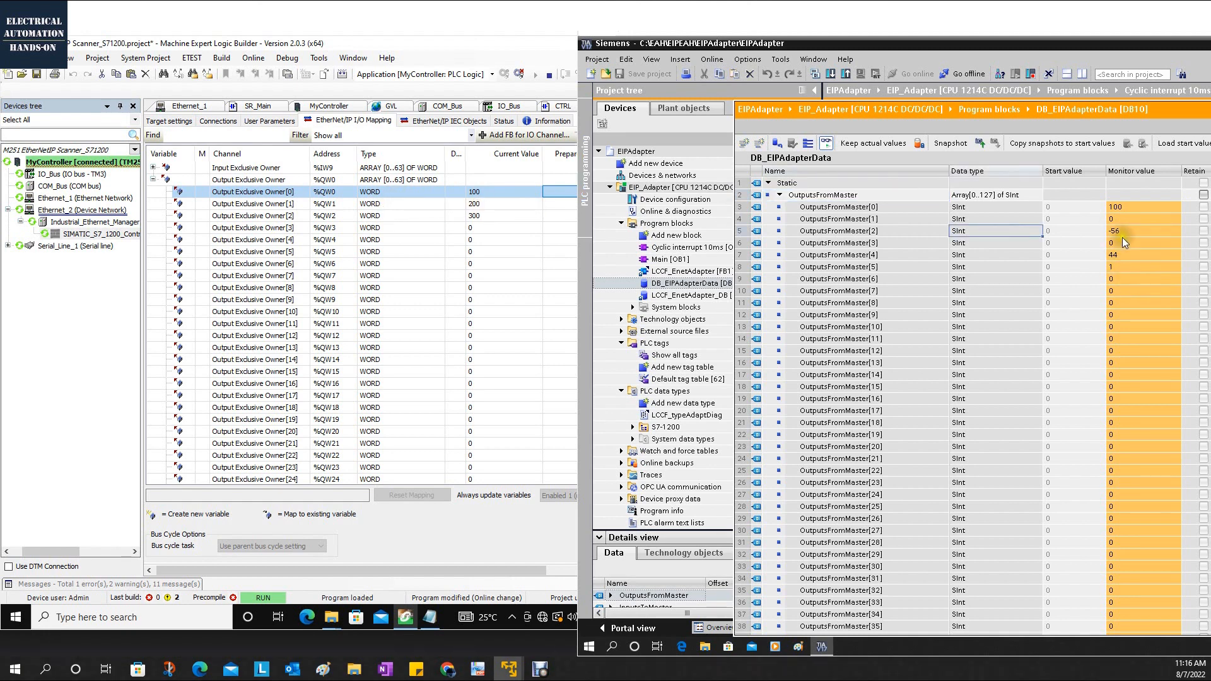
pyautogui.click(853, 235)
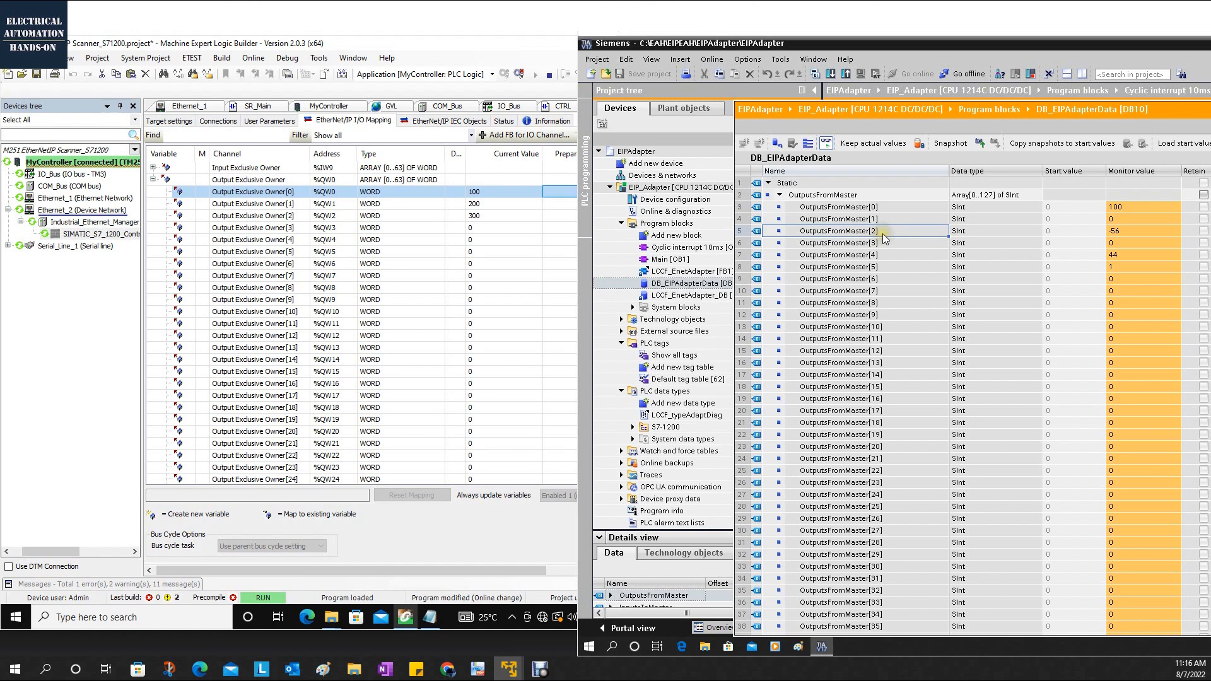
pyautogui.click(383, 224)
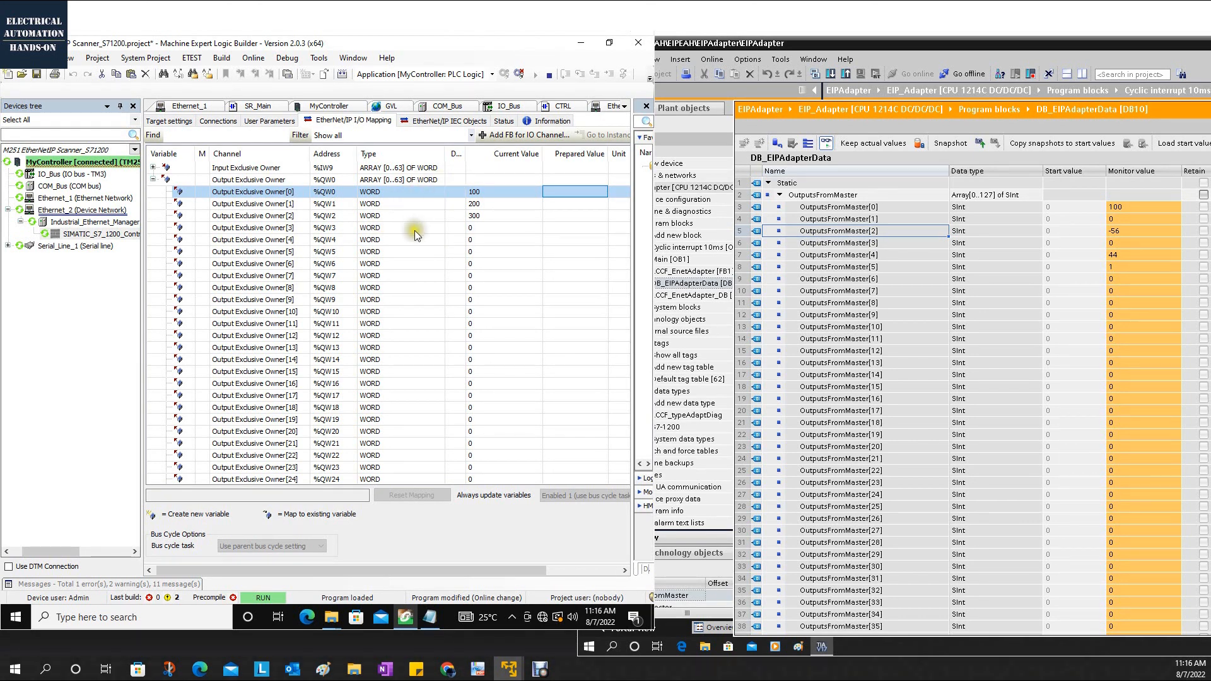
pyautogui.click(1053, 374)
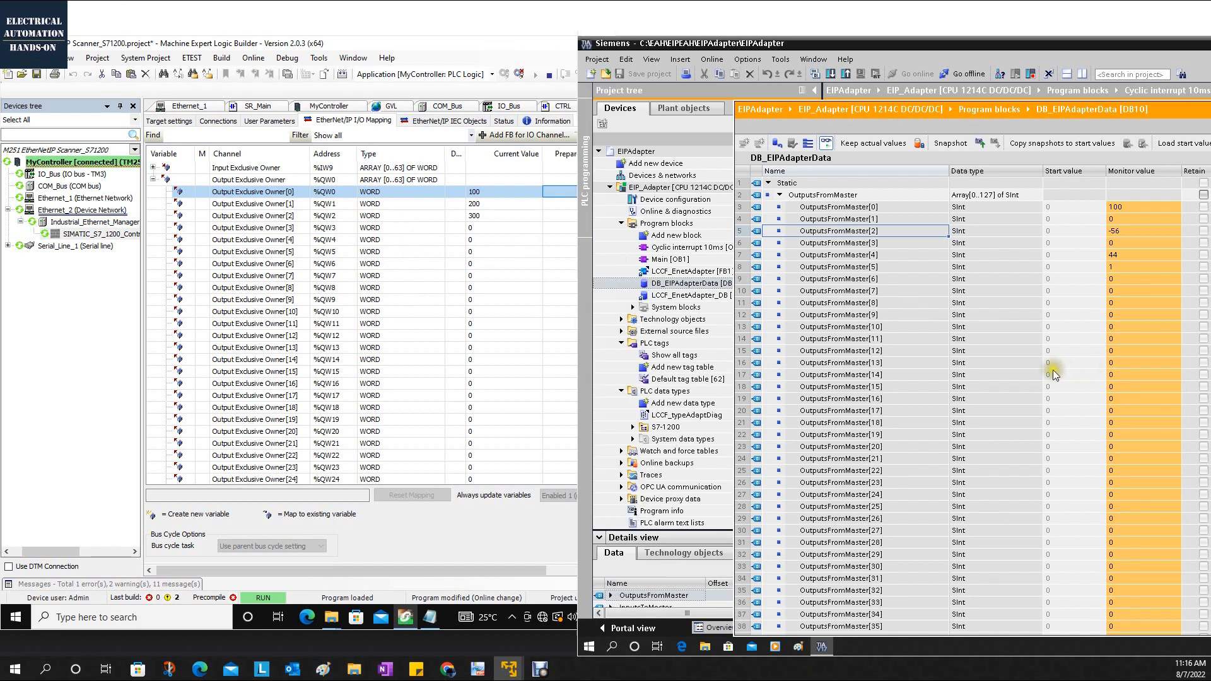
# Compare the monitor values of OutputsFromMaster[126] and [127] with the scanner's Output Exclusive Owner[63].
pyautogui.scroll(-16, 1061, 402)
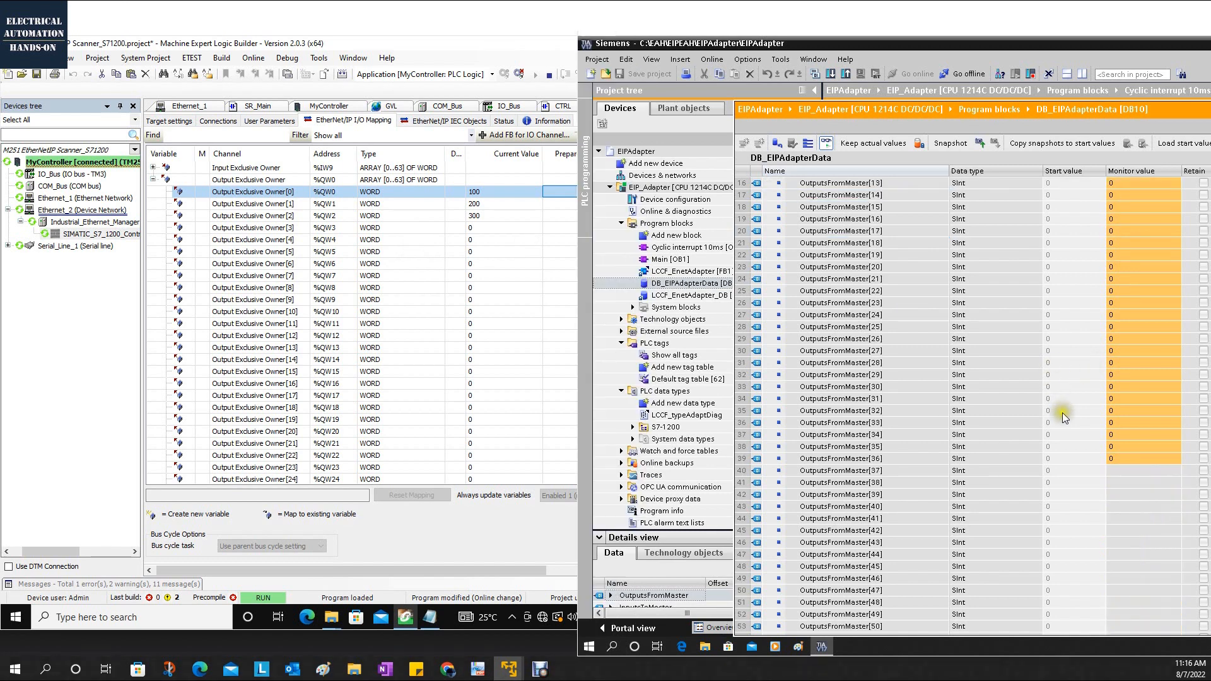
pyautogui.scroll(-20, 1057, 463)
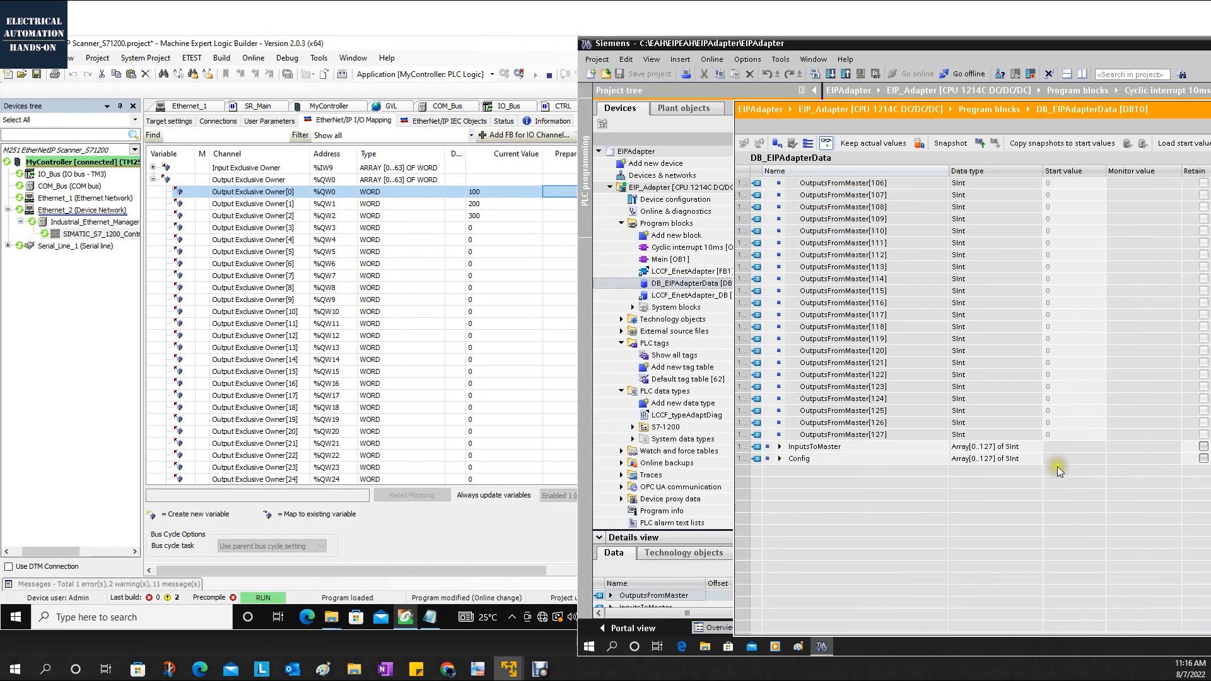
pyautogui.click(880, 327)
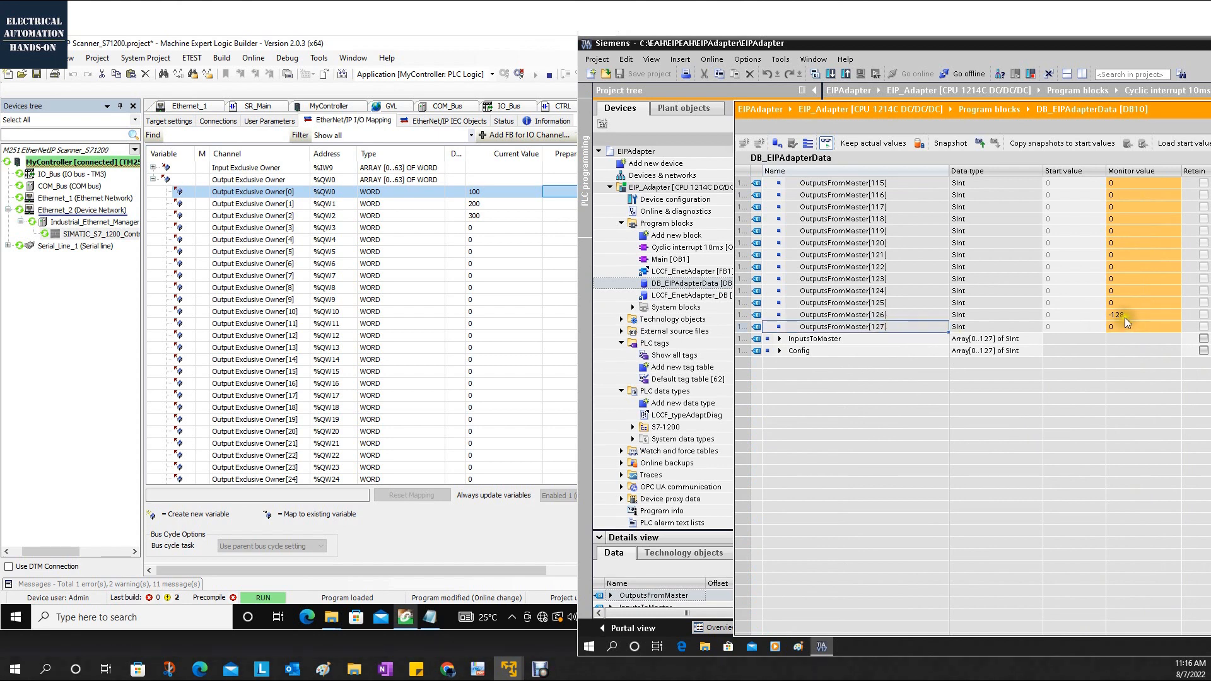
pyautogui.click(555, 397)
pyautogui.scroll(-13, 557, 396)
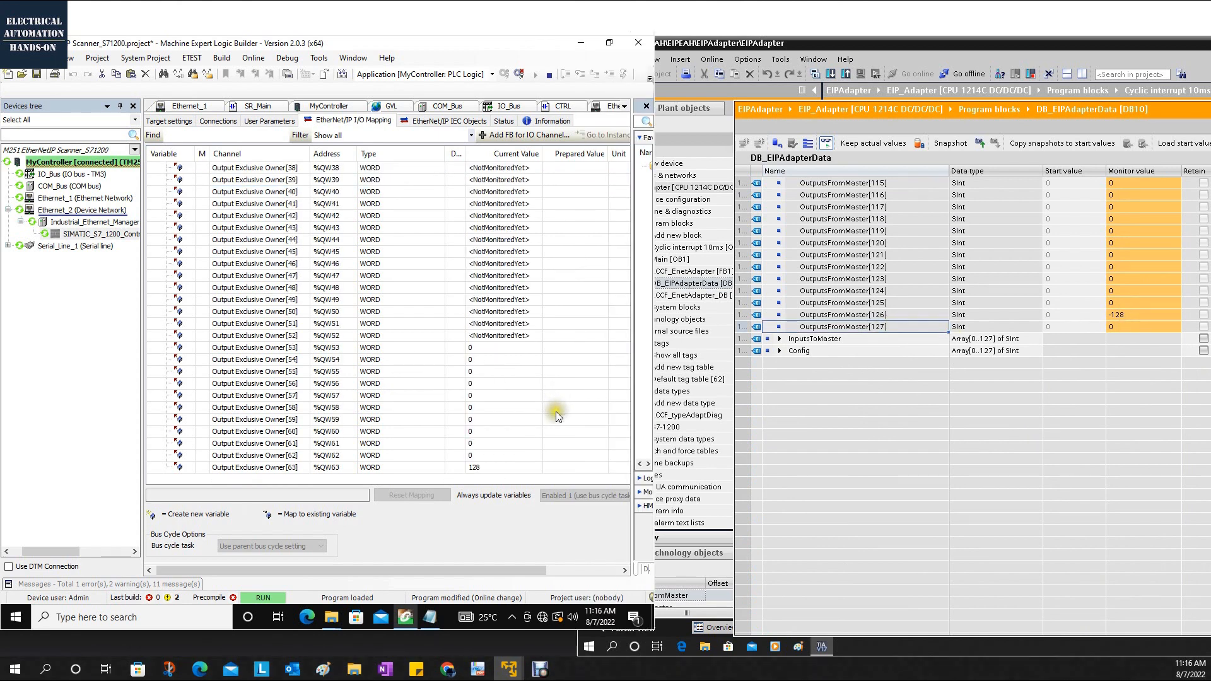
pyautogui.click(494, 467)
pyautogui.click(1114, 319)
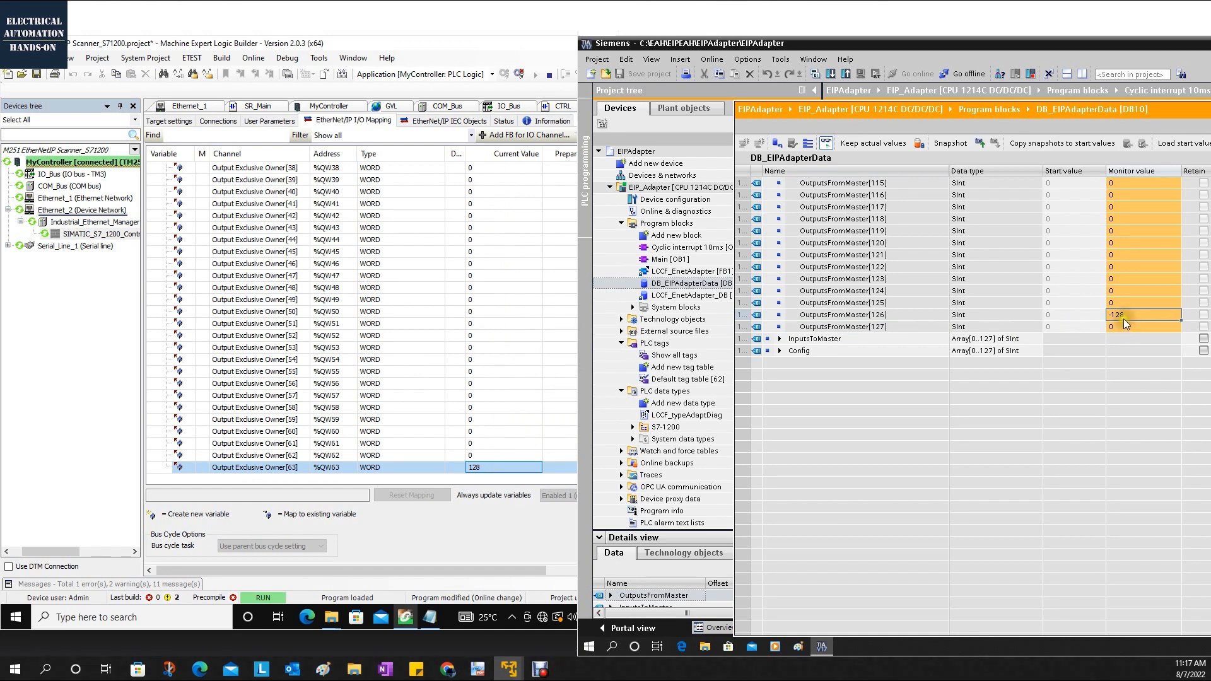
pyautogui.click(958, 317)
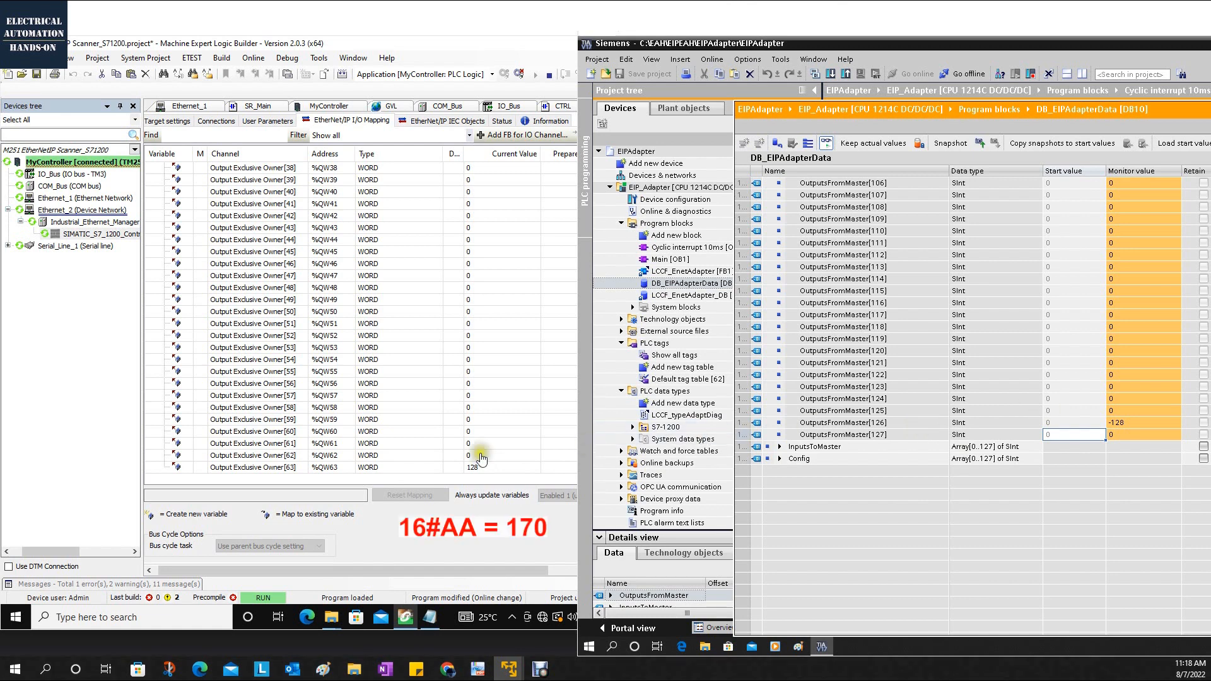
# Switch to Machine Expert, write 16#AA to Output Exclusive Owner[63], and check OutputsFromMaster[126] in TIA Portal.
pyautogui.click(558, 467)
pyautogui.click(559, 466)
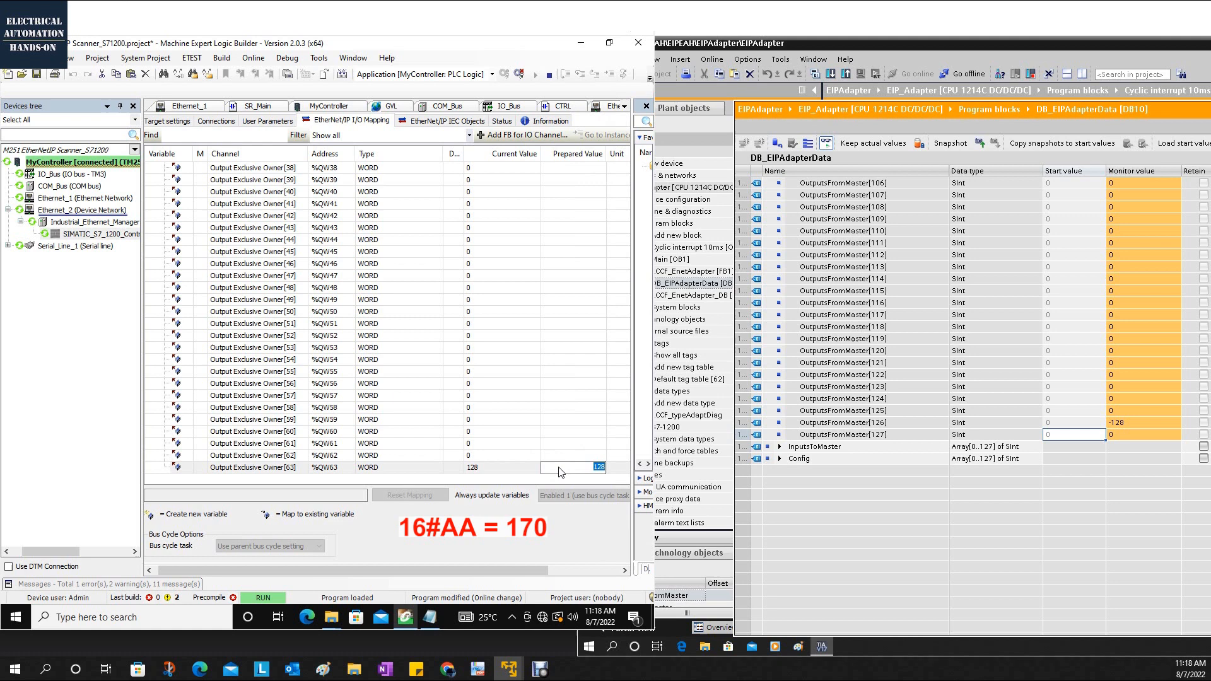
pyautogui.write('16#AA')
pyautogui.press('Return')
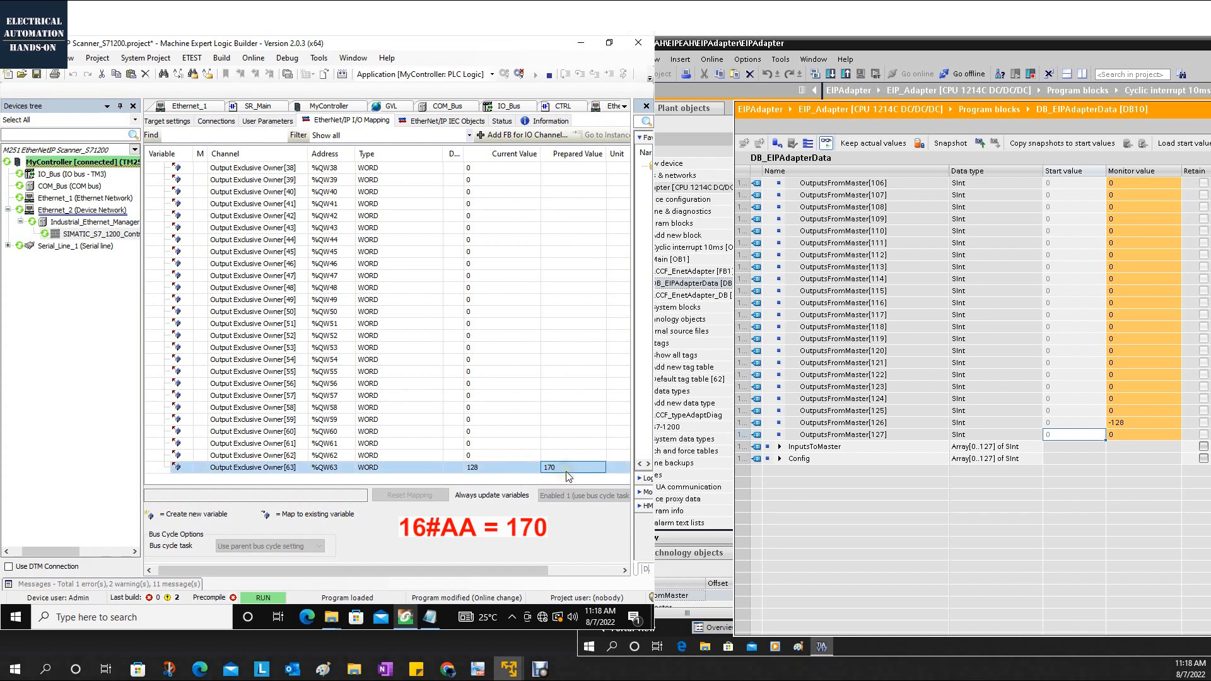
pyautogui.click(287, 58)
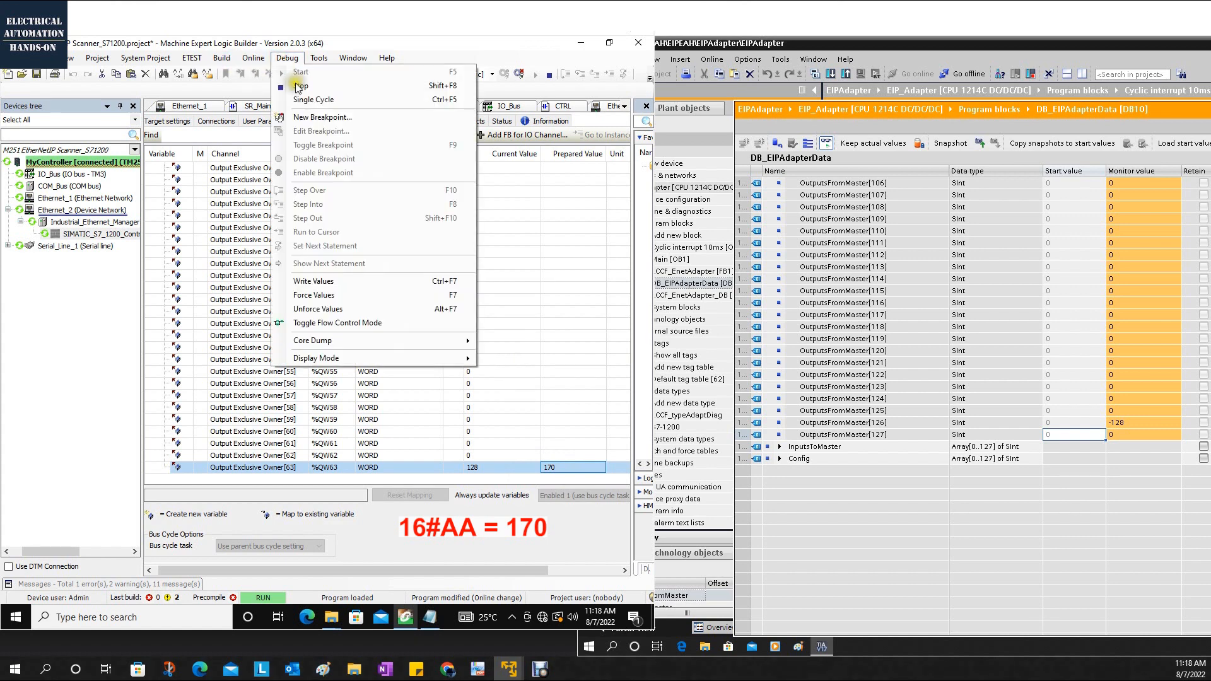
pyautogui.click(328, 281)
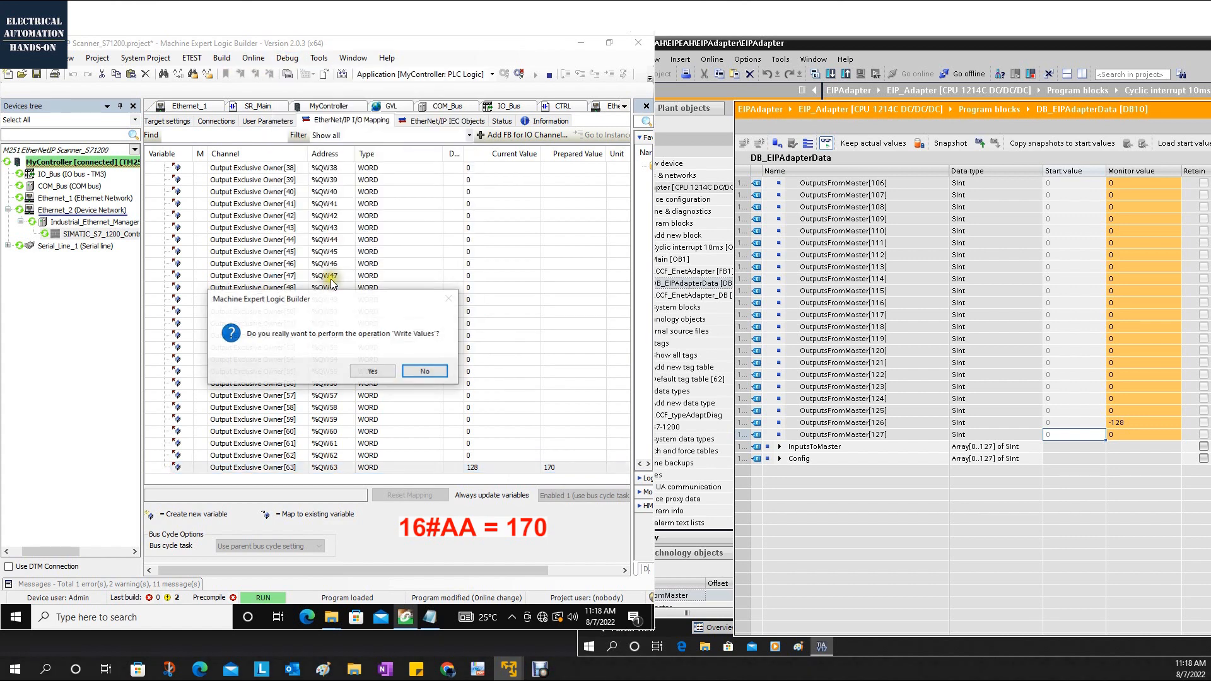
pyautogui.click(363, 372)
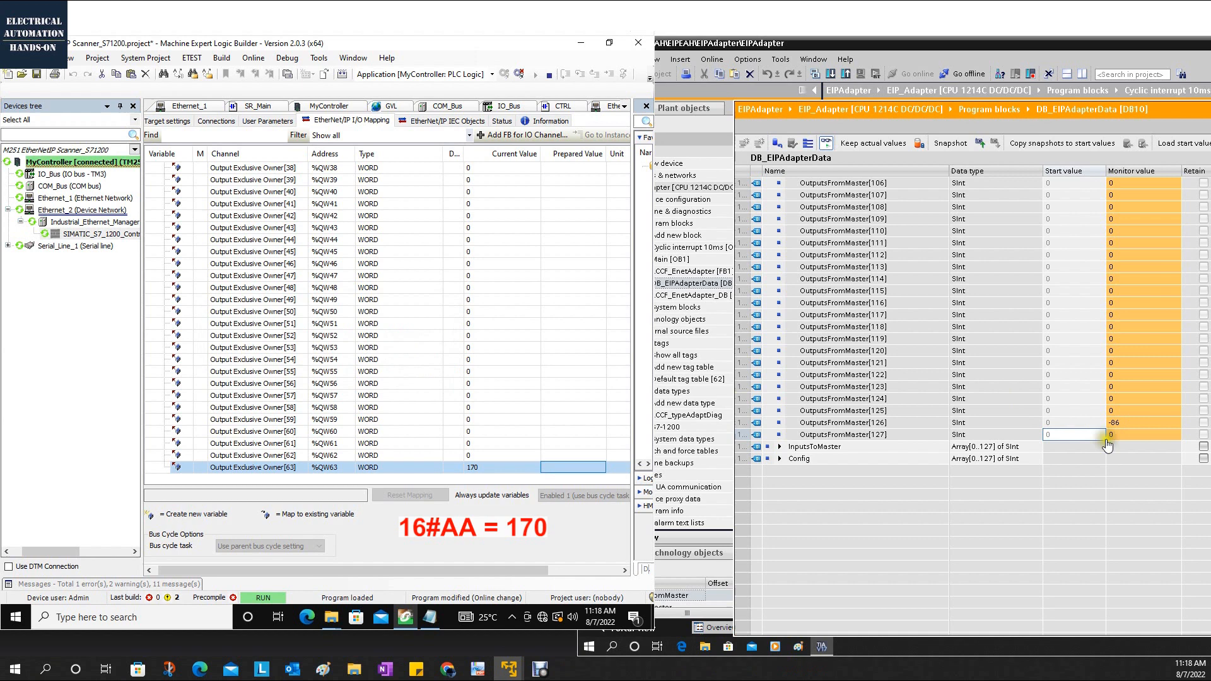
pyautogui.click(1132, 424)
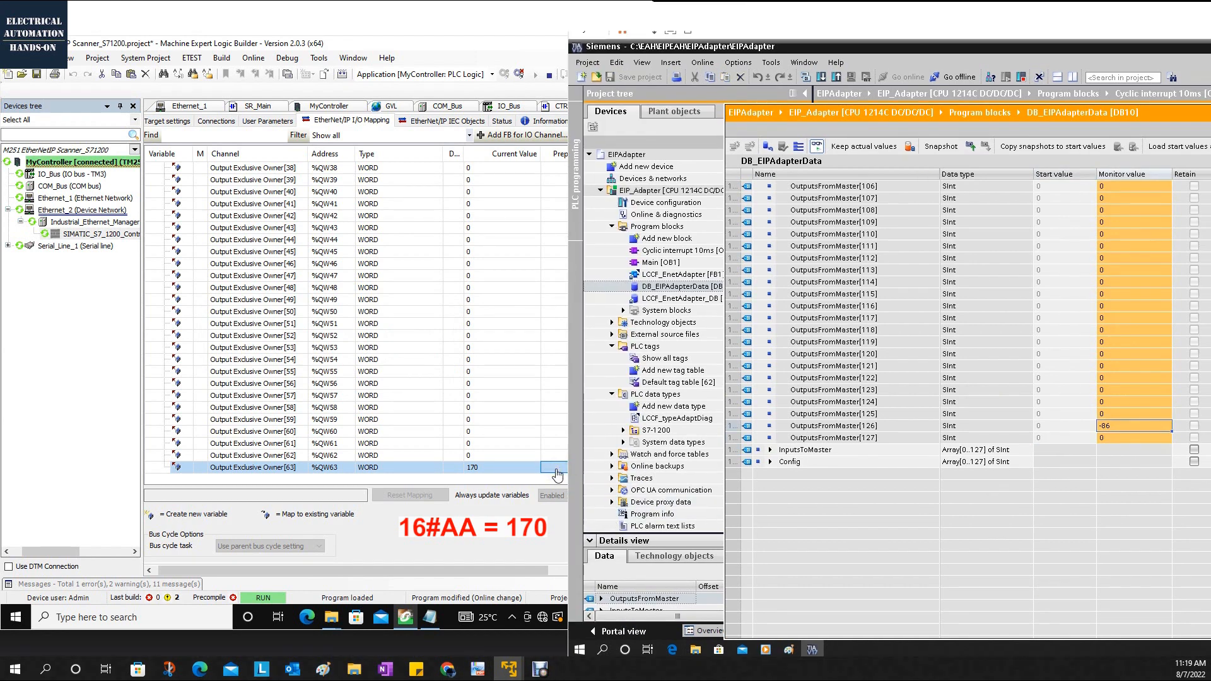
# Add a new watch table under EIP_Adapter's Watch and force tables in TIA Portal.
pyautogui.click(499, 470)
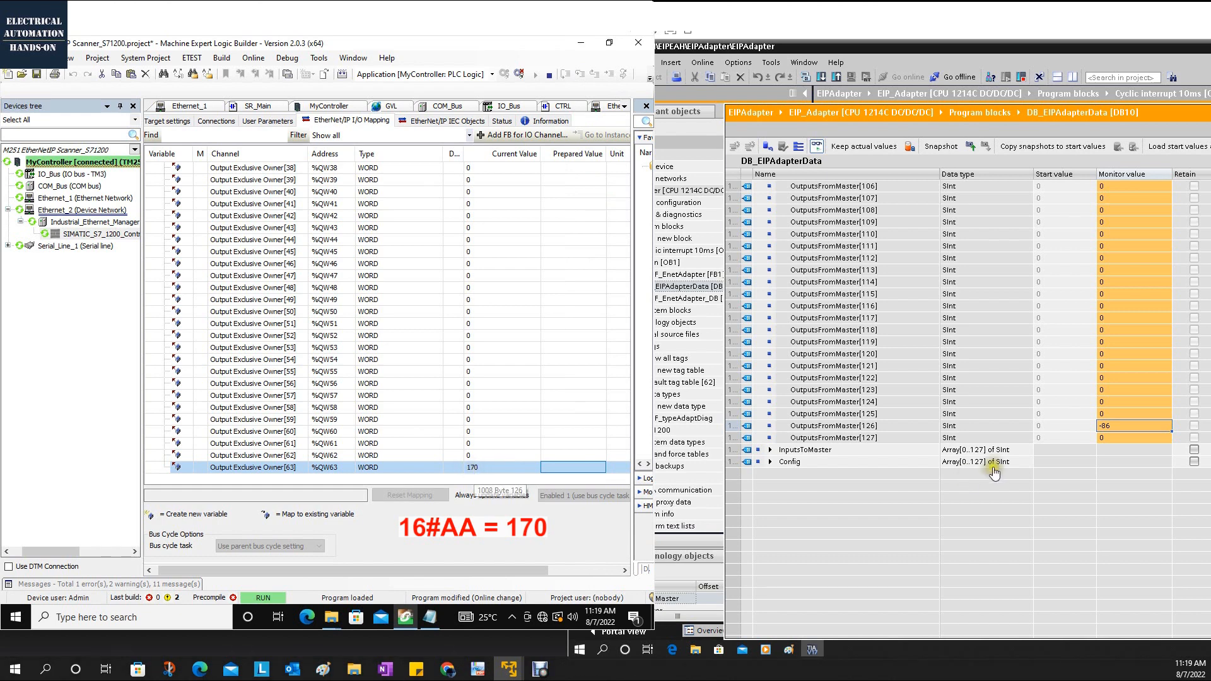
pyautogui.click(884, 431)
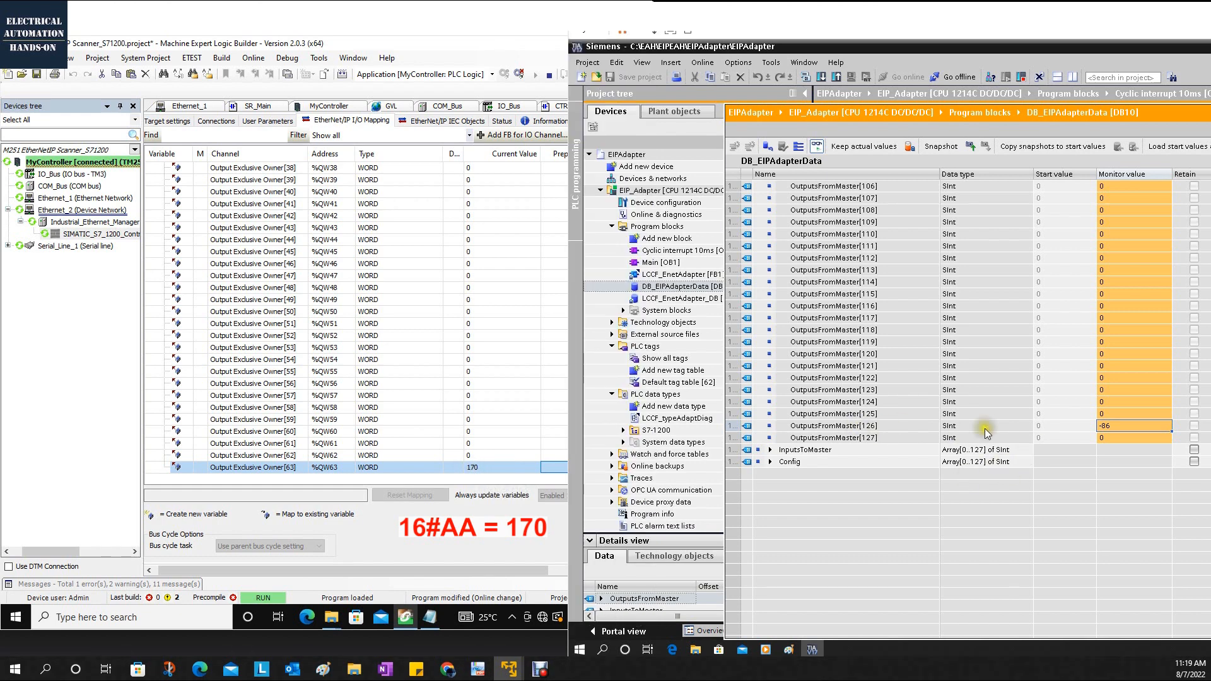
pyautogui.click(609, 454)
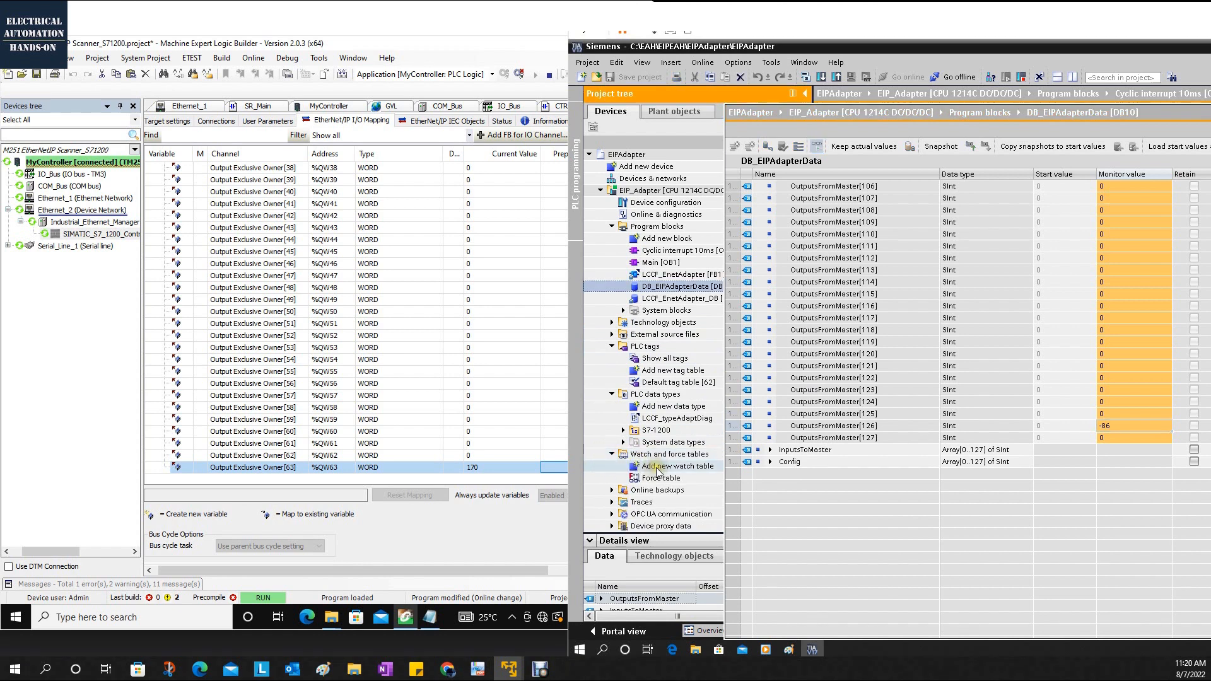
pyautogui.click(691, 467)
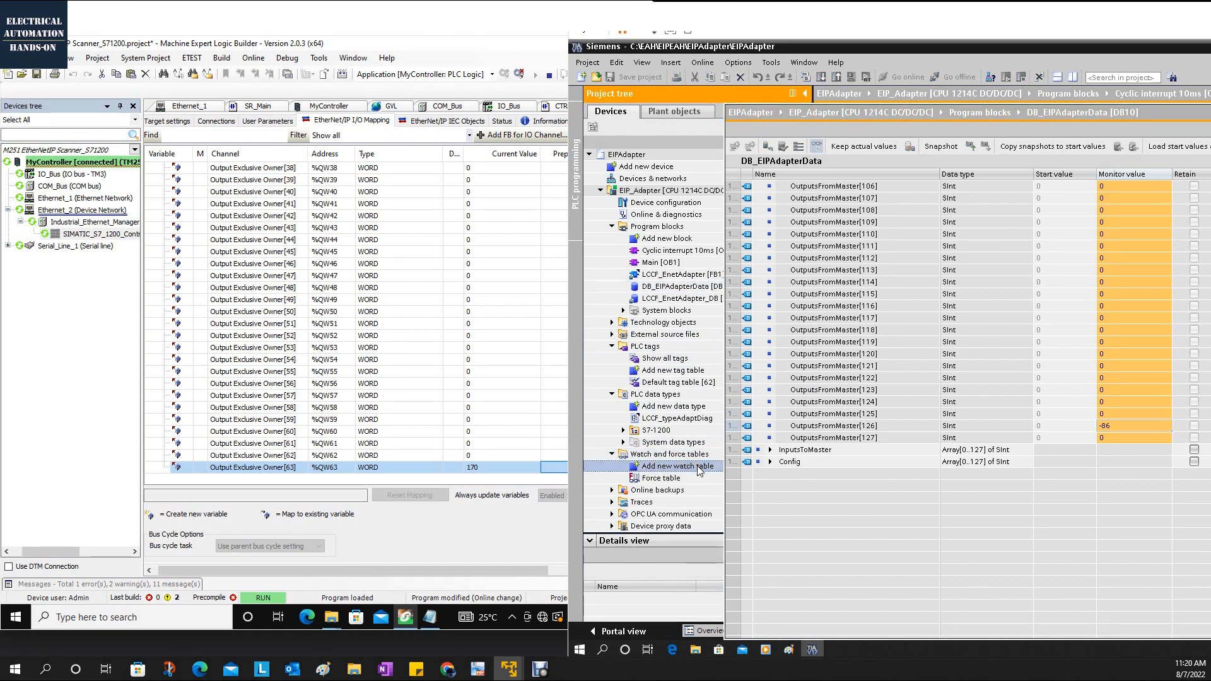
pyautogui.doubleClick(678, 467)
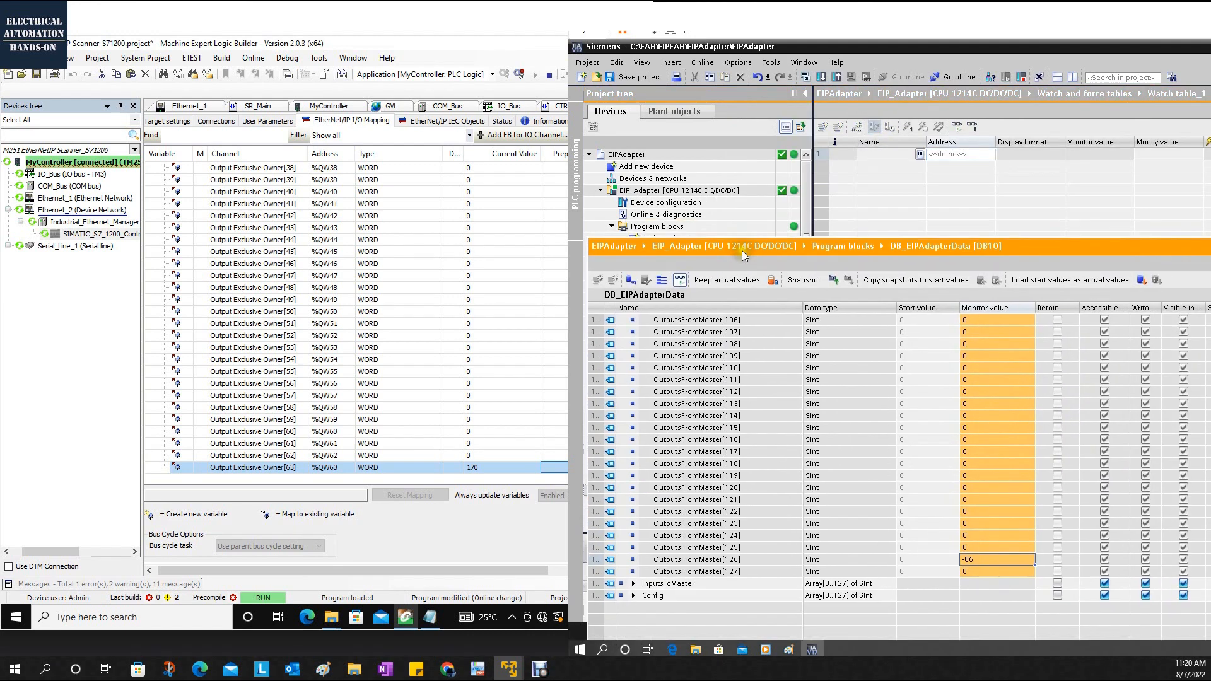
# Add OutputsFromMaster[126] and [127] from DB_EIPAdapterData to Watch_table_1 and compare them with the scanner's Output Exclusive Owner[63].
pyautogui.moveTo(848, 543); pyautogui.dragTo(813, 156)
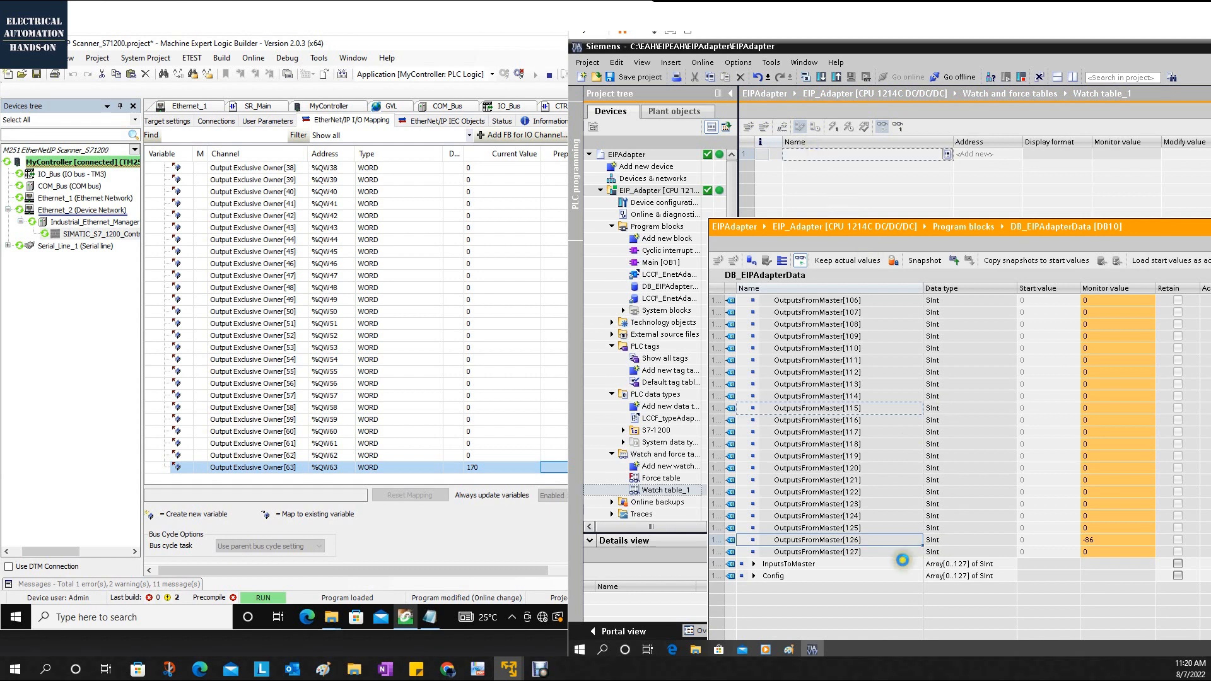
pyautogui.moveTo(837, 553); pyautogui.dragTo(805, 170)
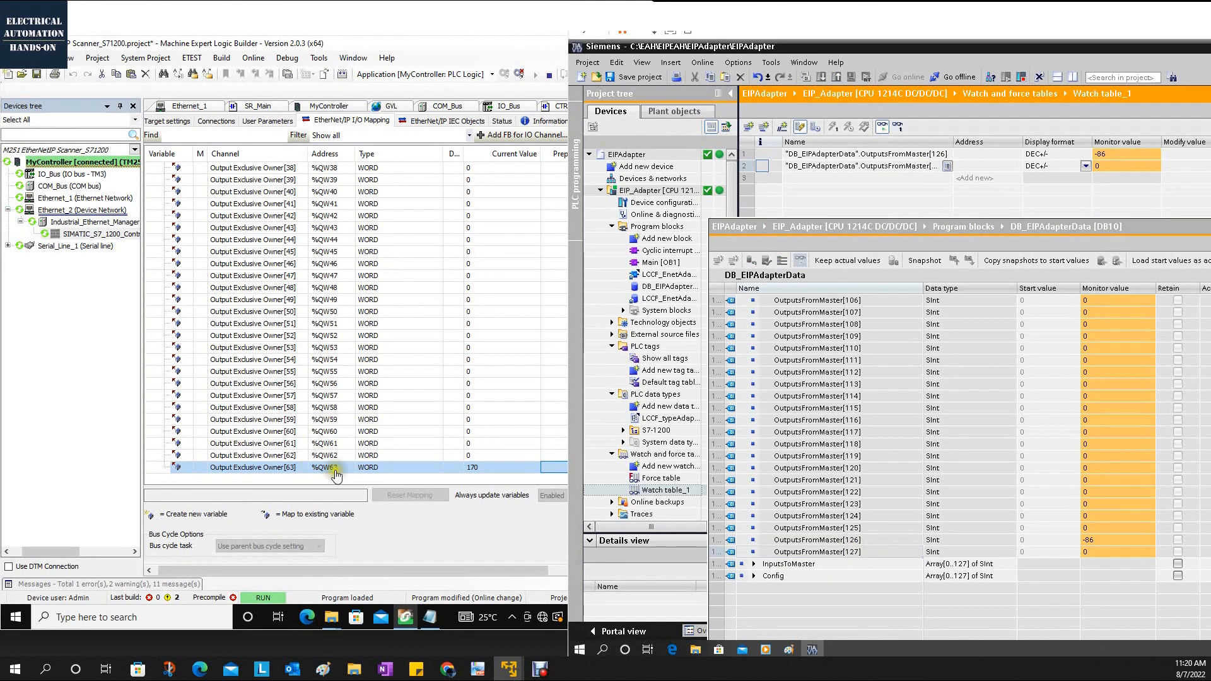
pyautogui.click(402, 473)
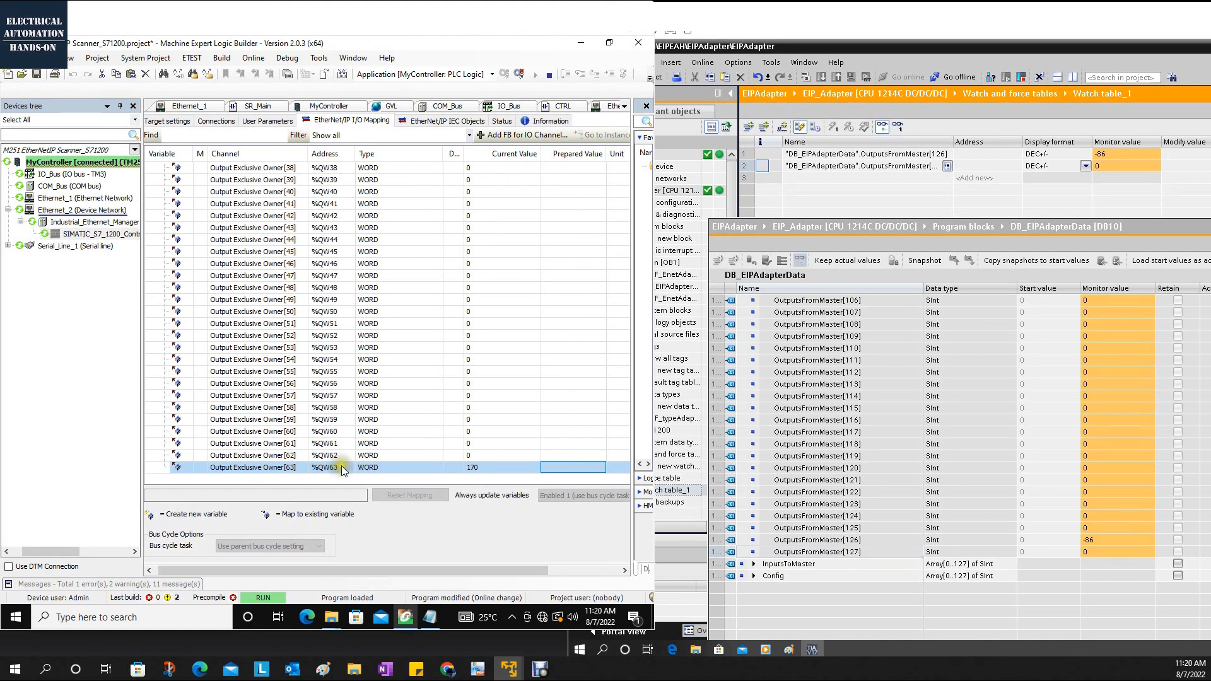
pyautogui.click(1047, 205)
pyautogui.click(1116, 151)
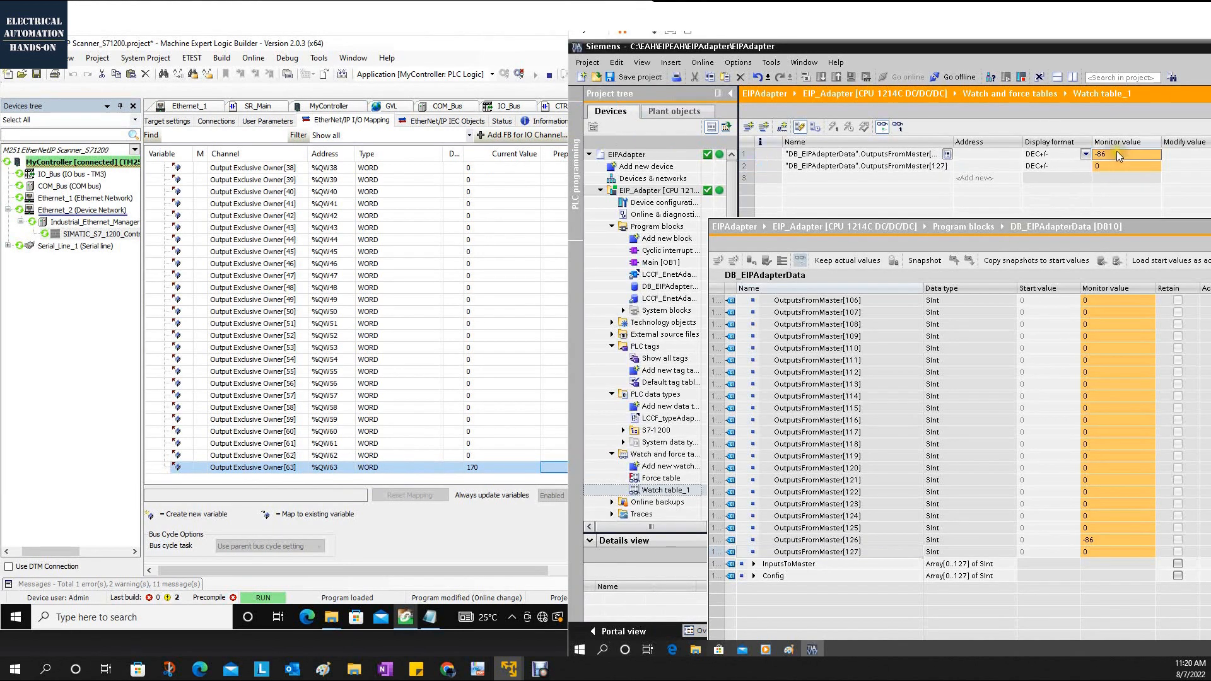
# Set the display format of OutputsFromMaster[126] and [127] to Hex in Watch_table_1 and widen the Name column to show the full names.
pyautogui.click(1085, 155)
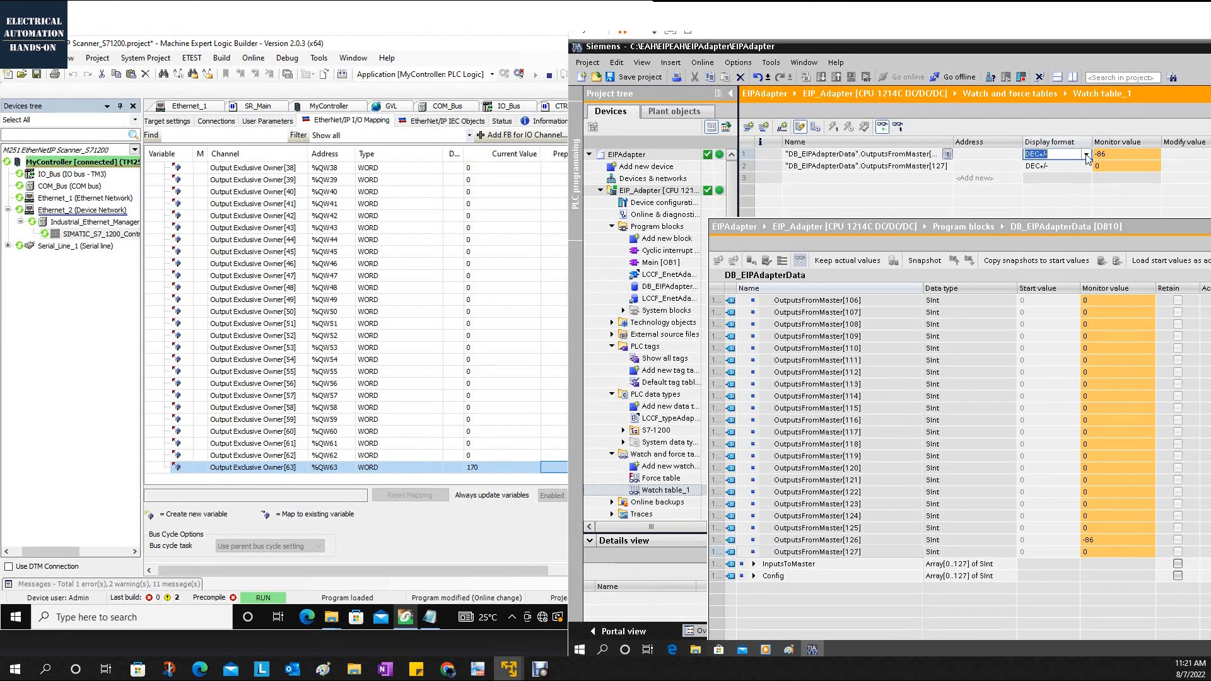
pyautogui.click(1065, 184)
pyautogui.click(1084, 170)
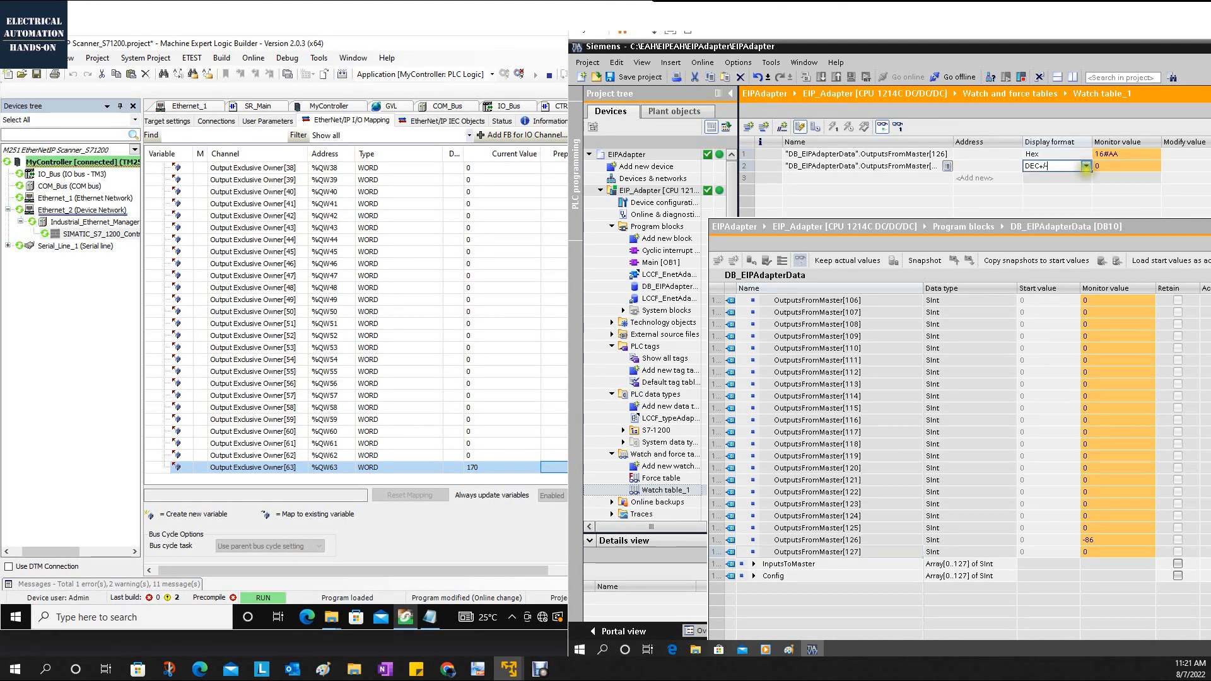
pyautogui.click(1085, 166)
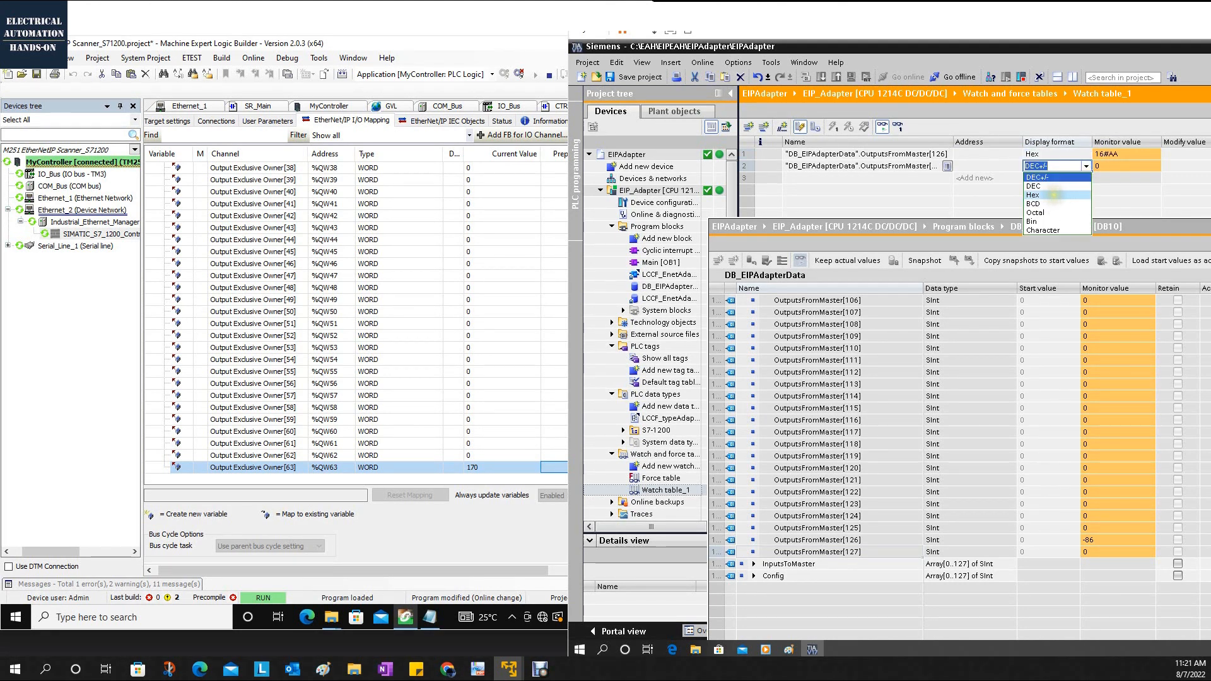
pyautogui.click(1047, 195)
pyautogui.moveTo(951, 142); pyautogui.dragTo(1002, 142)
pyautogui.click(944, 179)
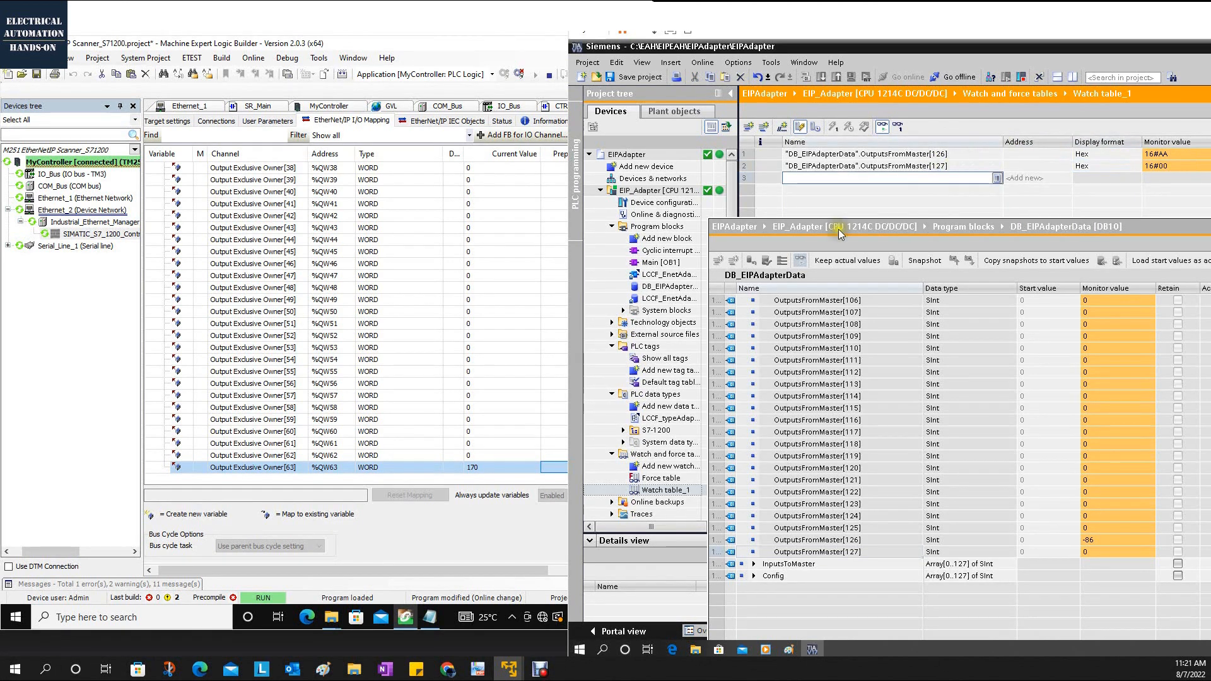
pyautogui.click(936, 155)
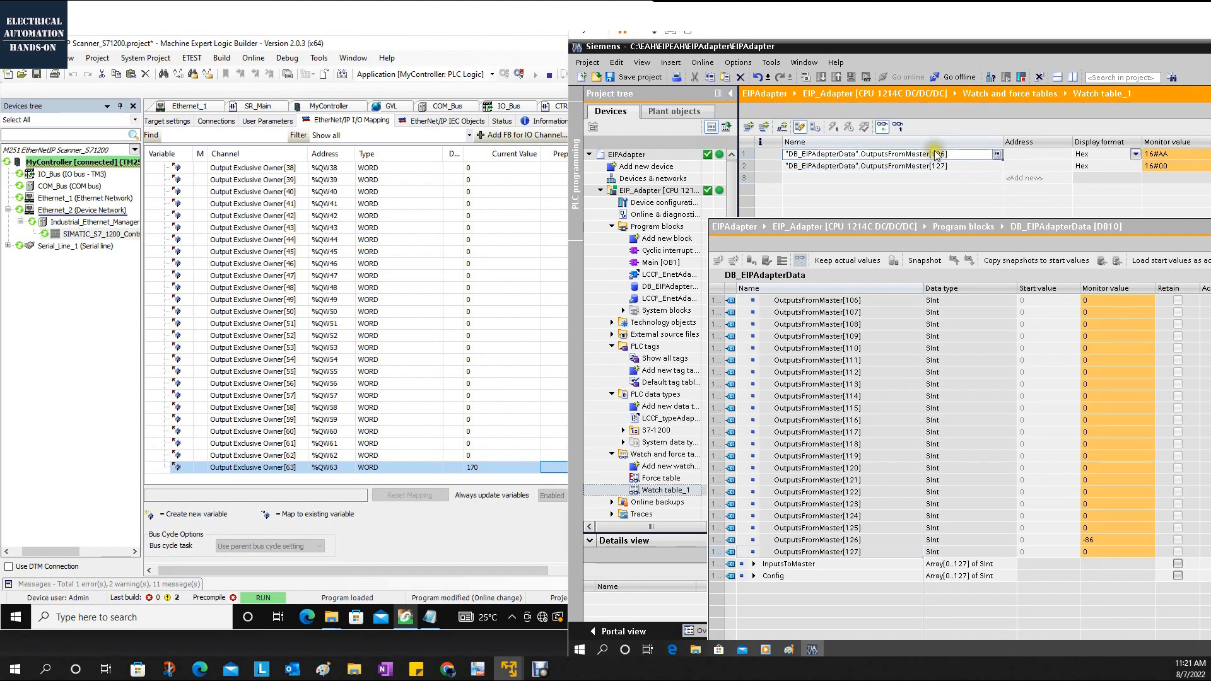
pyautogui.click(943, 166)
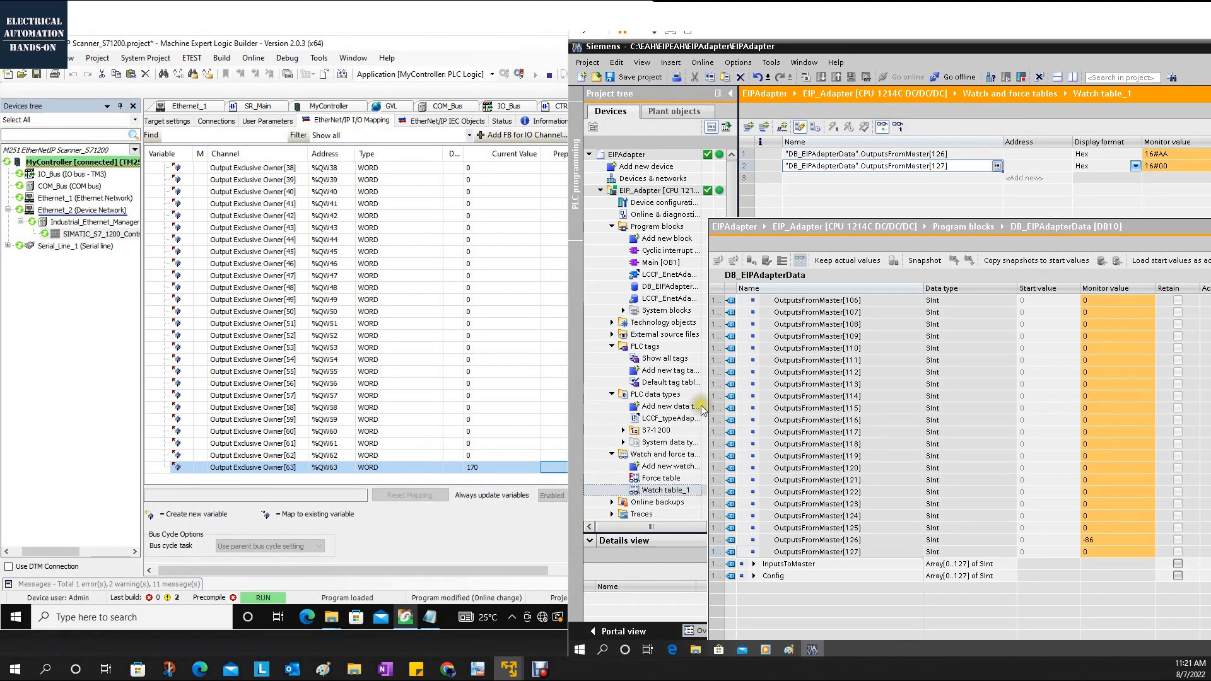
# Switch to Machine Expert and write 16#AACC to Output Exclusive Owner[63].
pyautogui.click(559, 468)
pyautogui.click(559, 468)
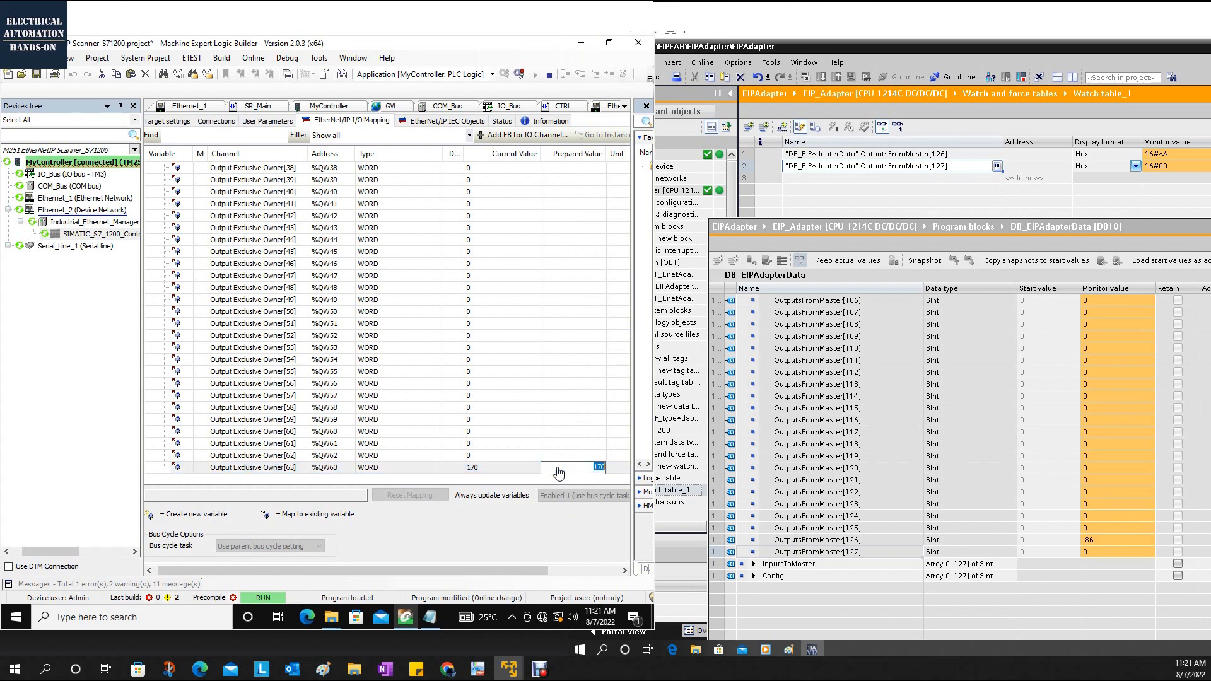
pyautogui.write('16#AACC')
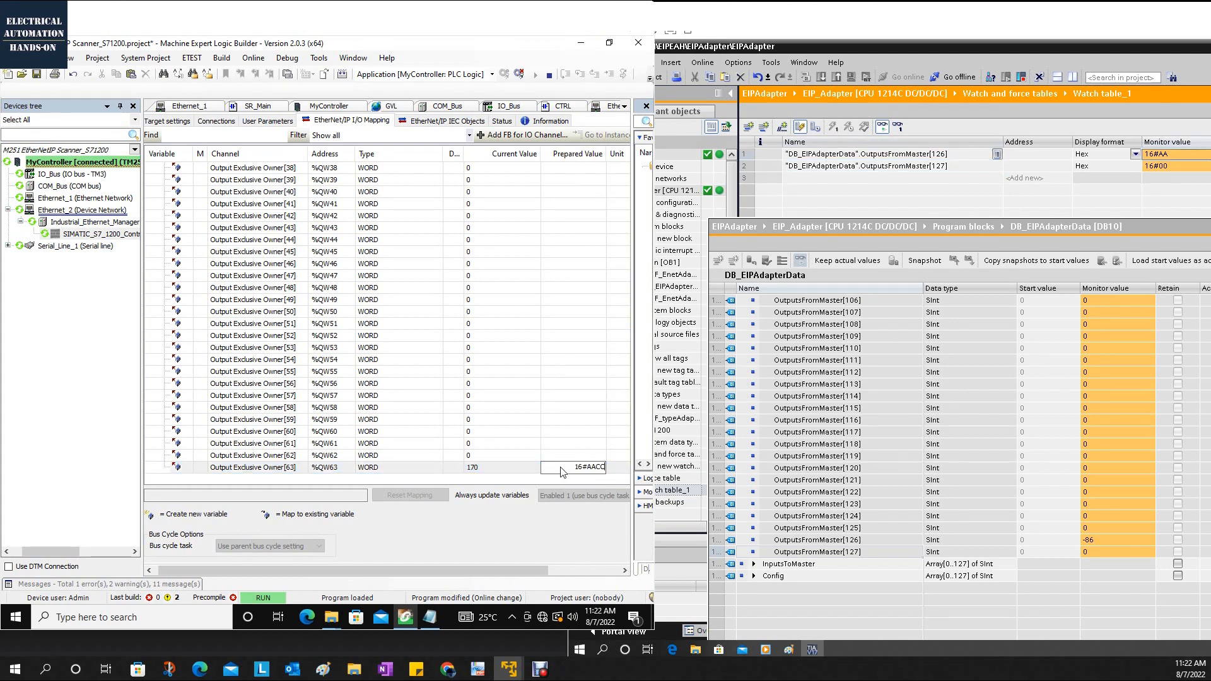
pyautogui.press('Return')
pyautogui.click(287, 57)
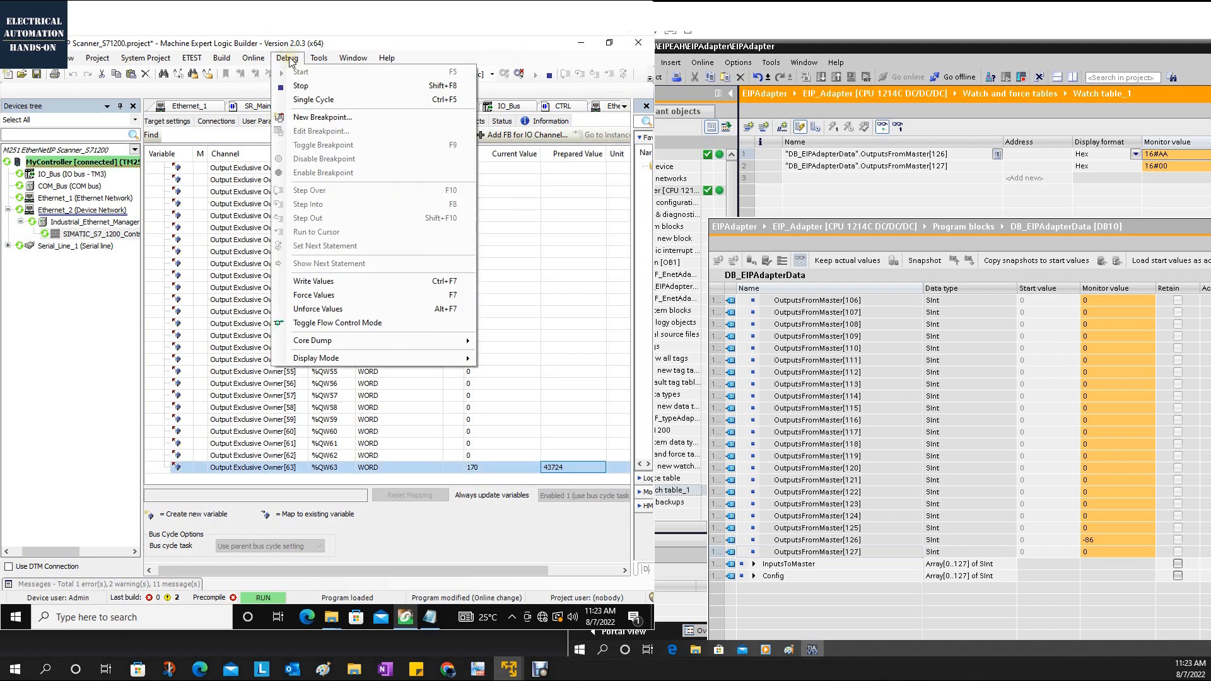
pyautogui.click(388, 282)
pyautogui.click(407, 373)
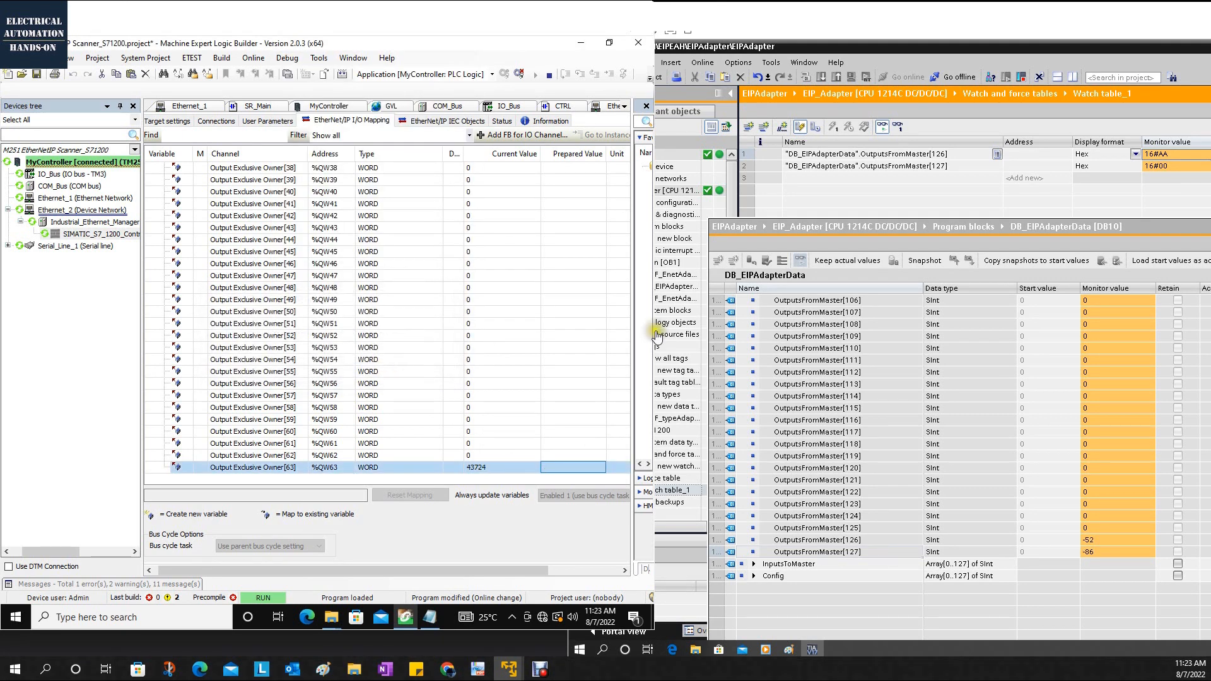
# Switch to TIA Portal and check the hex monitor values of OutputsFromMaster[126] and [127] in Watch_table_1.
pyautogui.click(1168, 165)
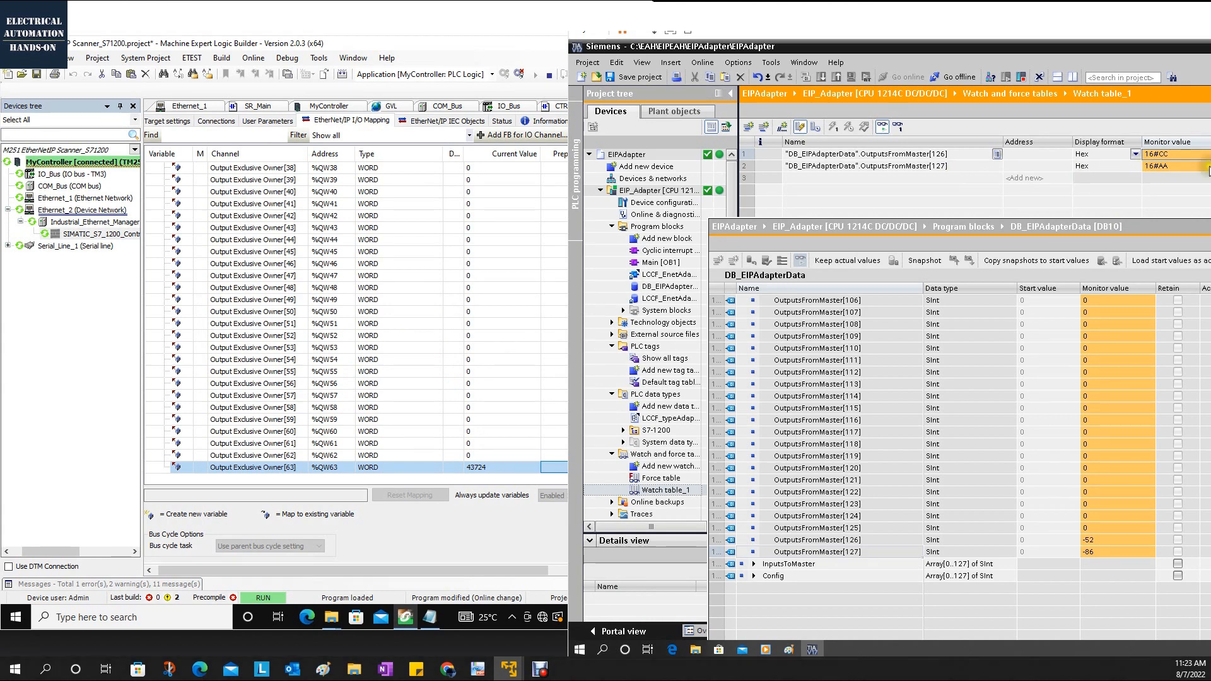
pyautogui.click(1167, 157)
pyautogui.click(955, 155)
pyautogui.click(944, 166)
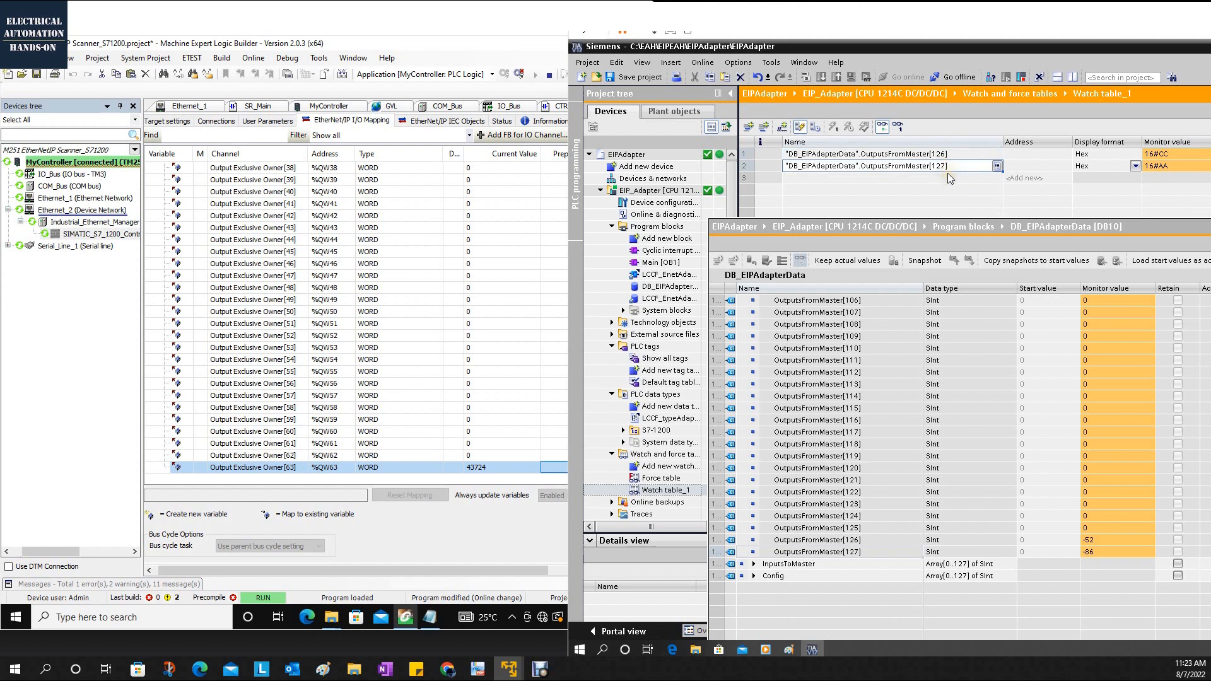
# Locate Output Exclusive Owner[0] in Machine Expert, and add OutputsFromMaster[0] and [1] from DB_EIPAdapterData to Watch_table_1 in TIA Portal.
pyautogui.click(395, 341)
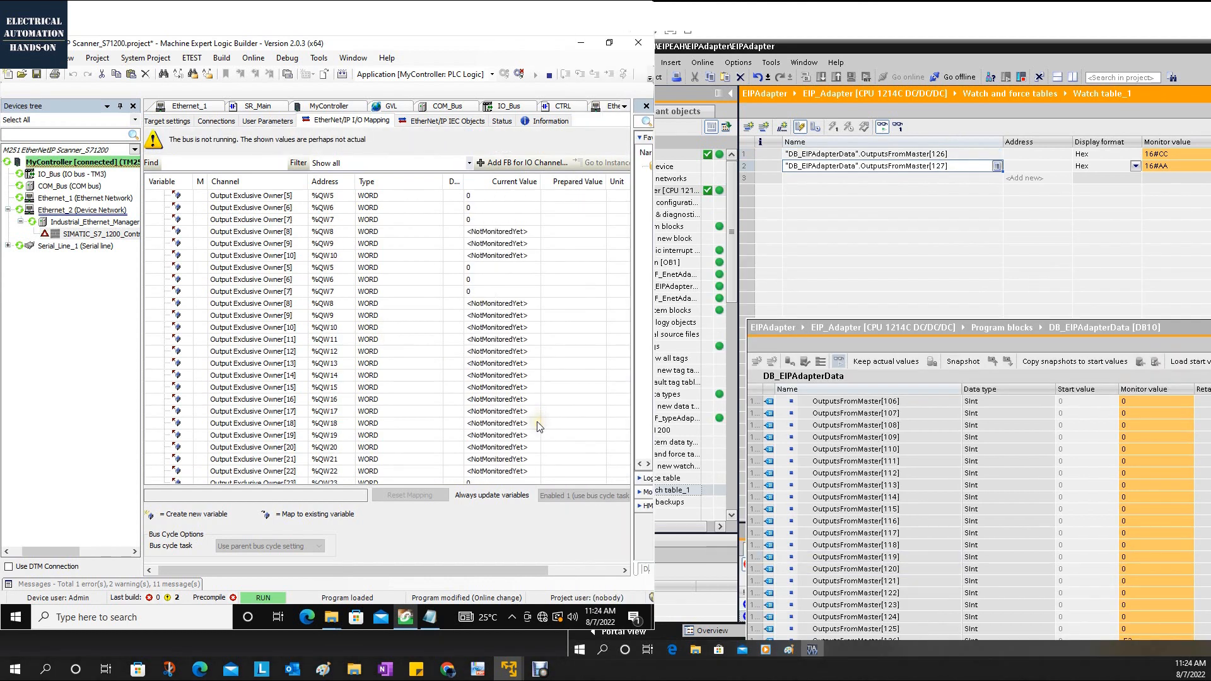
pyautogui.scroll(13, 537, 422)
pyautogui.click(510, 219)
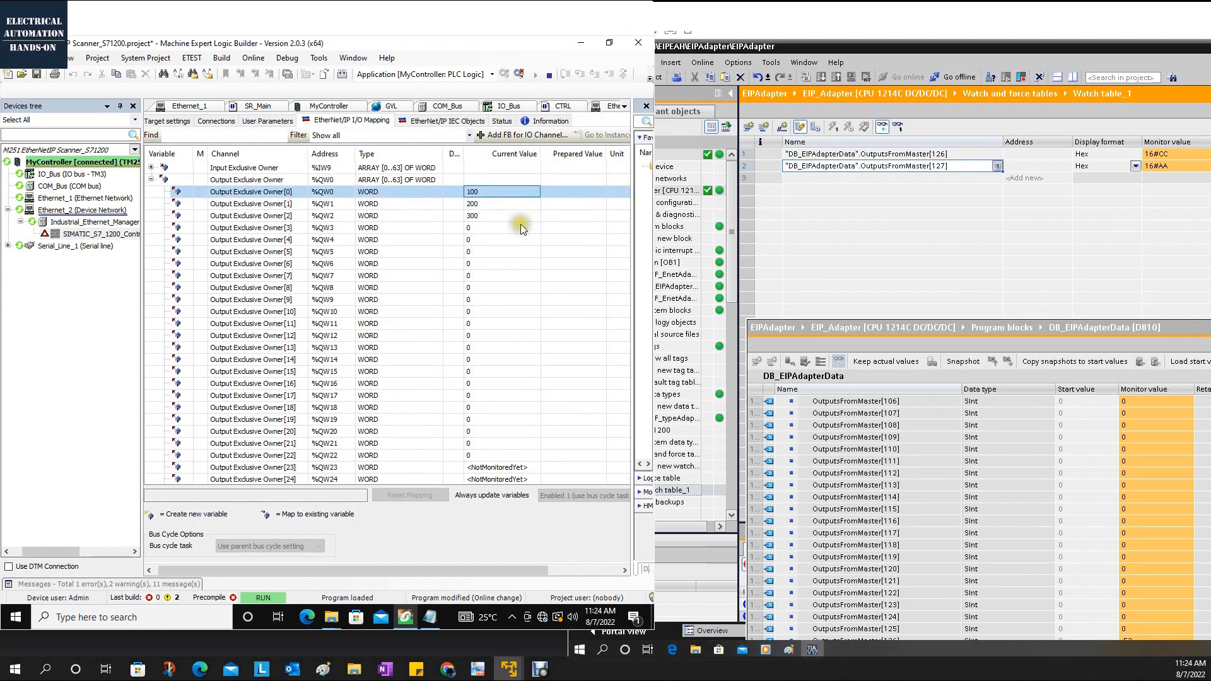
pyautogui.click(948, 458)
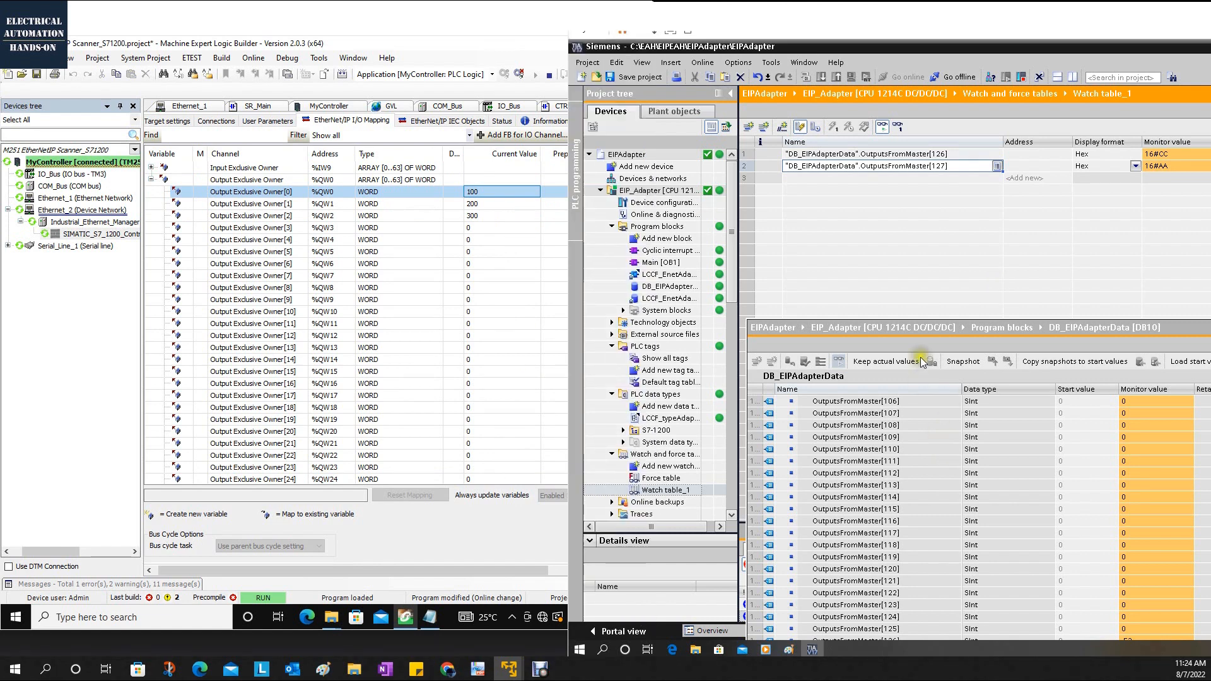
pyautogui.moveTo(936, 339); pyautogui.dragTo(898, 277)
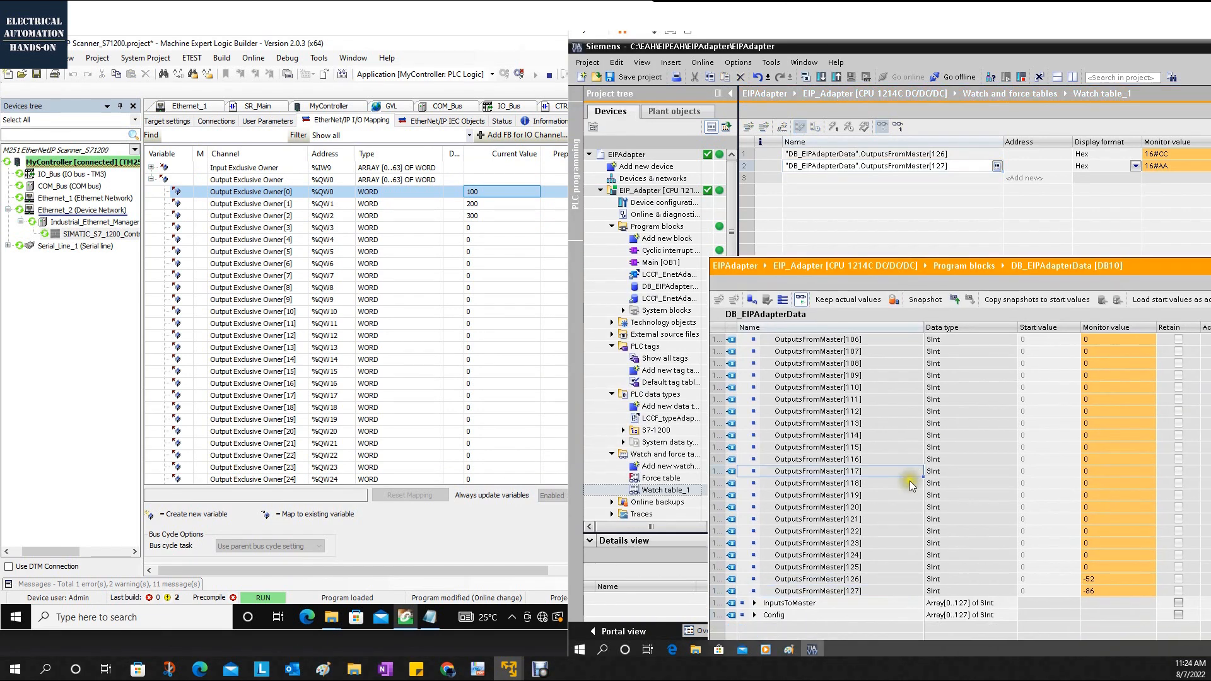
pyautogui.scroll(20, 910, 482)
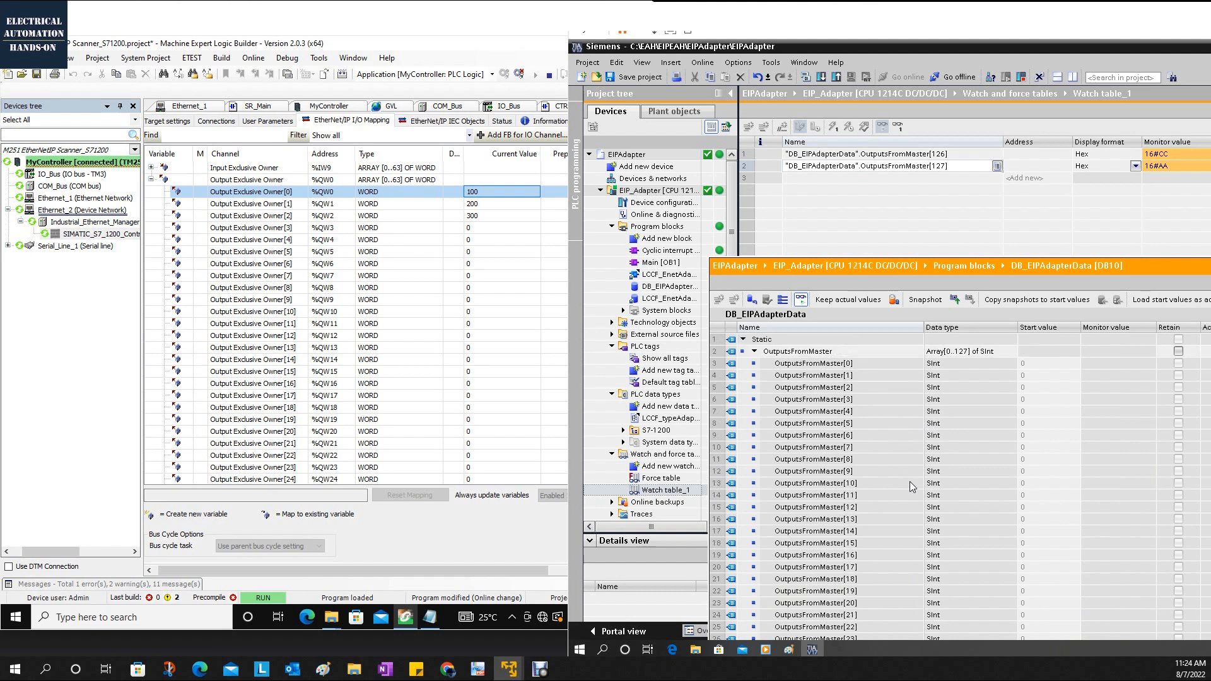
pyautogui.click(880, 365)
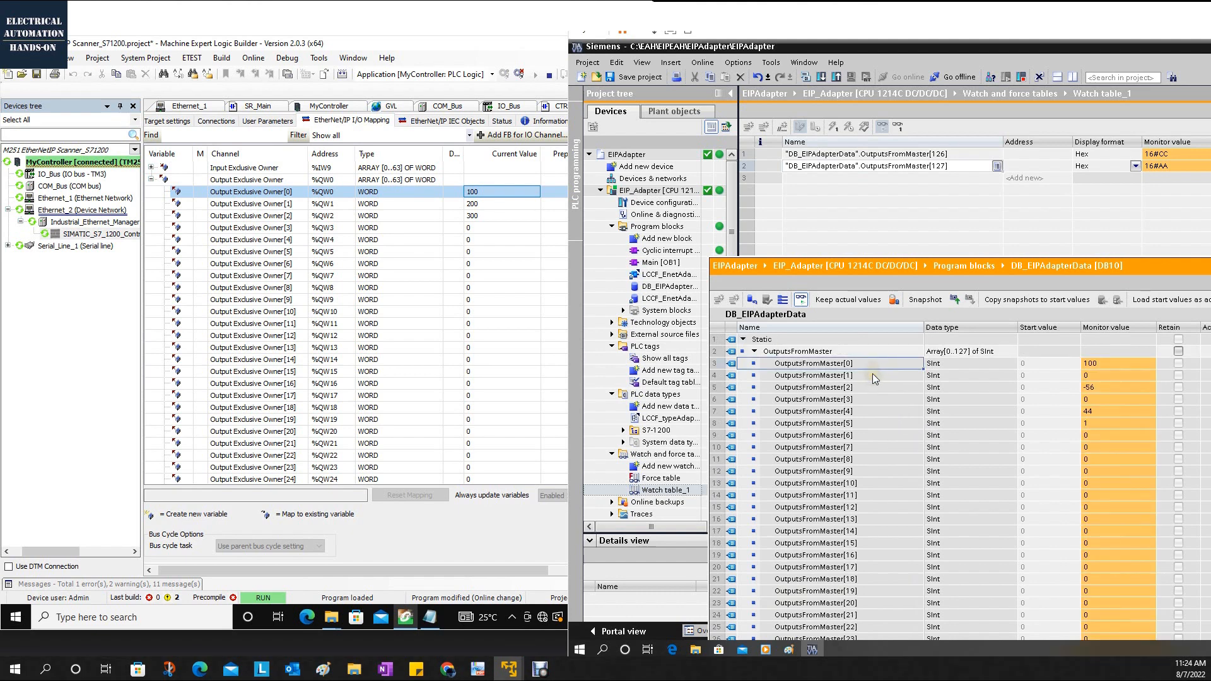
pyautogui.moveTo(873, 377); pyautogui.dragTo(796, 202)
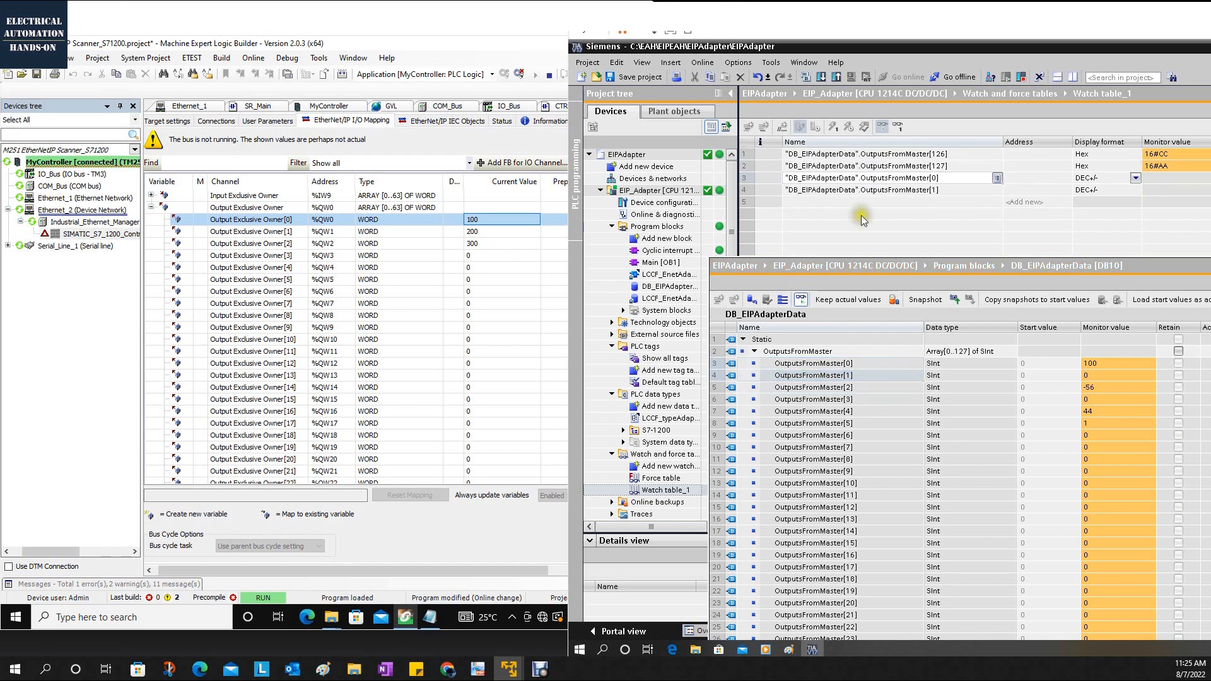
# Set the display format of OutputsFromMaster[0] and [1] to Hex in Watch_table_1.
pyautogui.click(1116, 179)
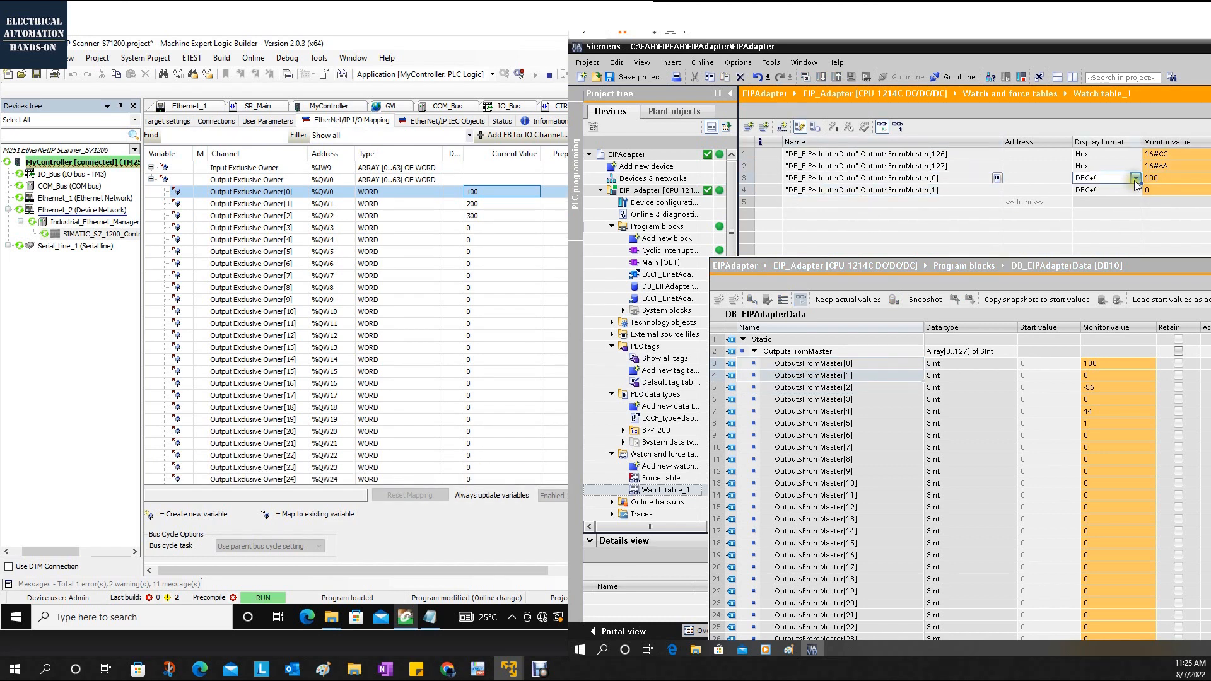
pyautogui.click(1135, 178)
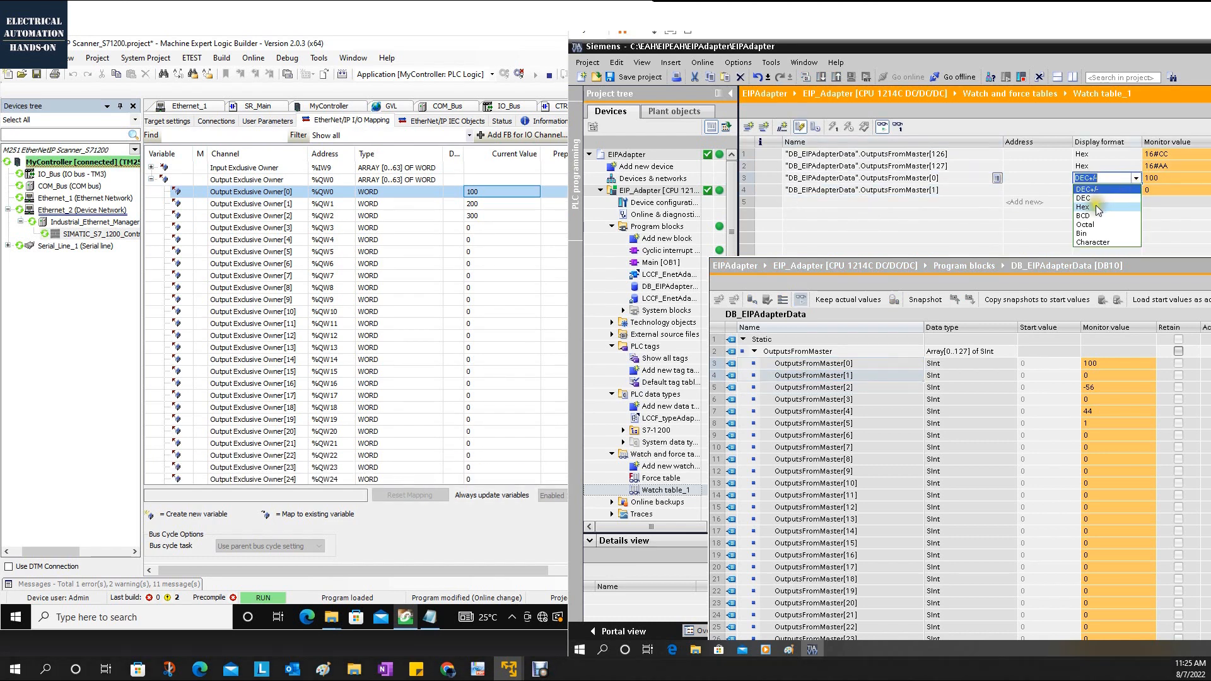
pyautogui.click(1095, 206)
pyautogui.click(1096, 191)
pyautogui.click(1136, 190)
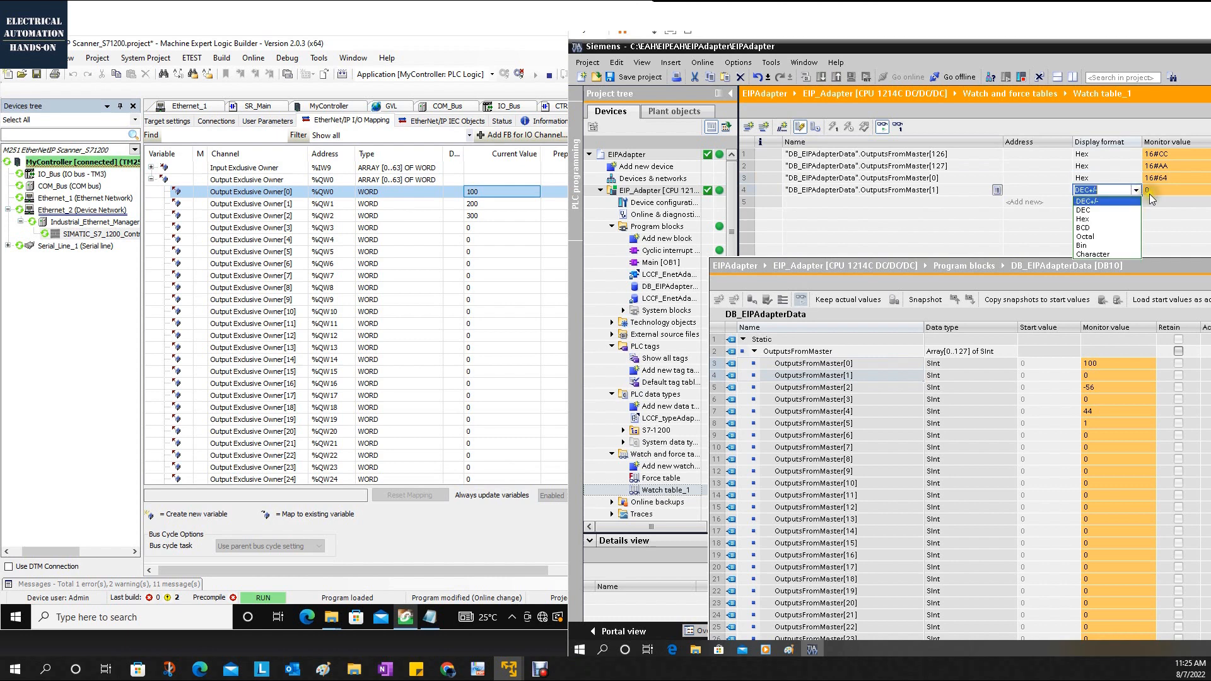
pyautogui.click(1101, 219)
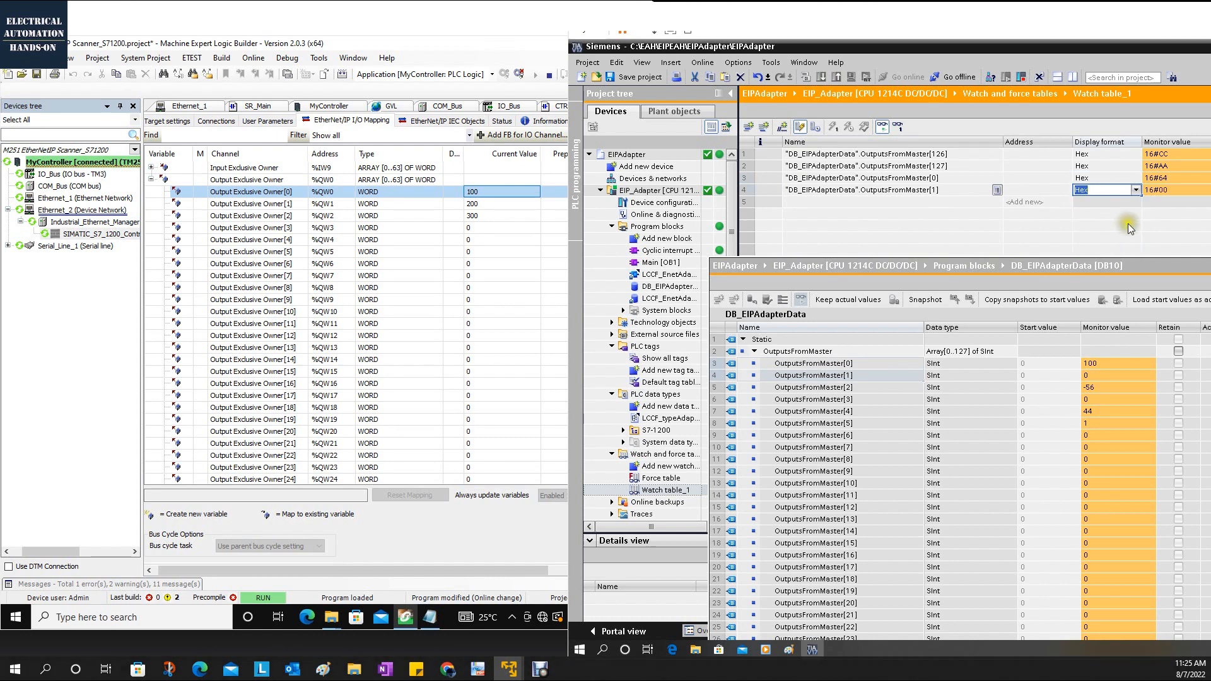
# Switch to Machine Expert and write 16#AAEE to Output Exclusive Owner[0].
pyautogui.click(521, 190)
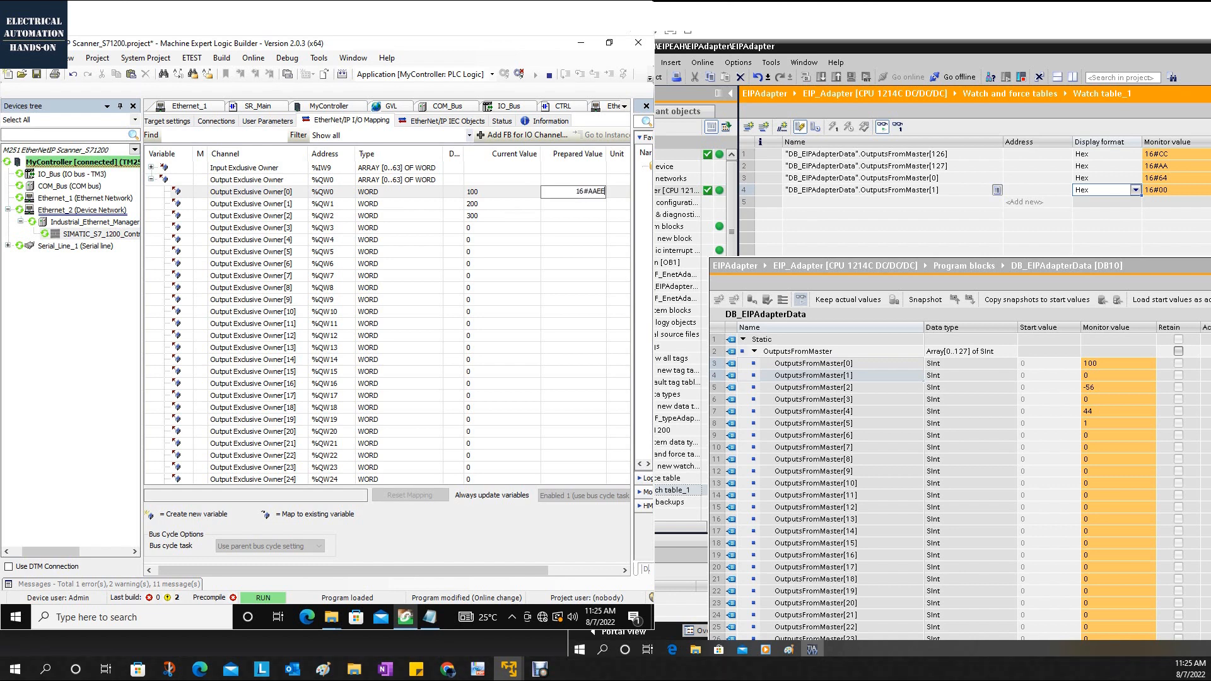
pyautogui.press('Return')
pyautogui.click(571, 192)
pyautogui.click(287, 58)
pyautogui.click(288, 59)
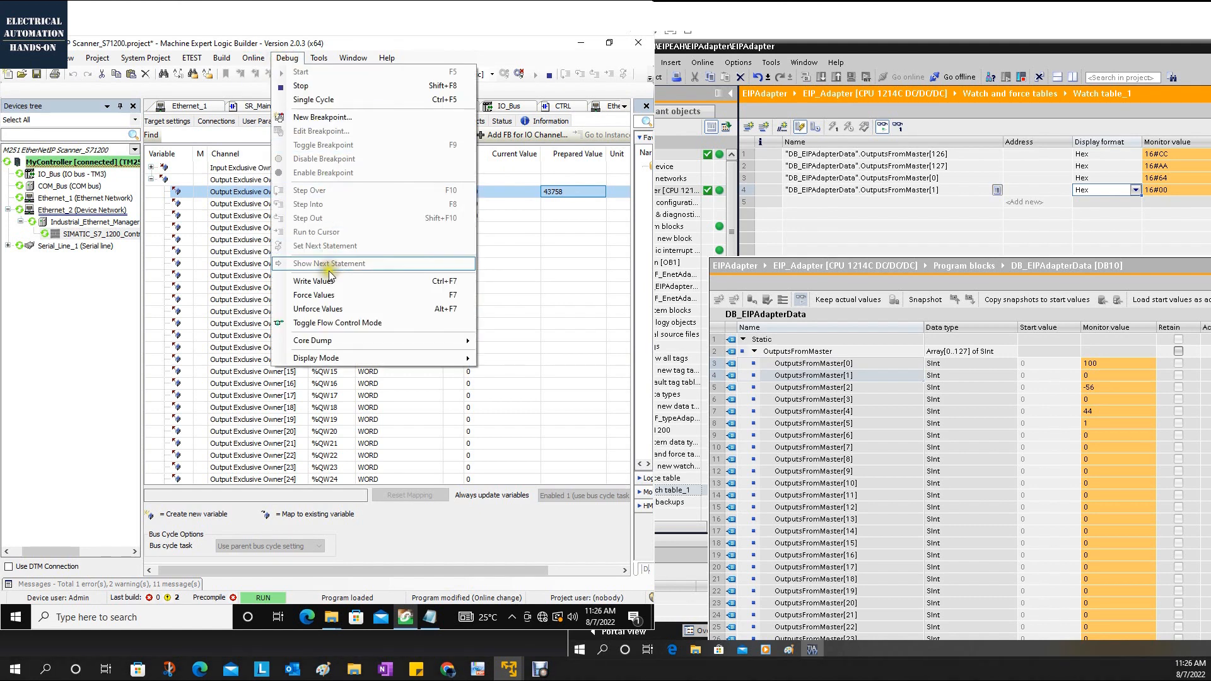
pyautogui.click(327, 274)
pyautogui.click(374, 371)
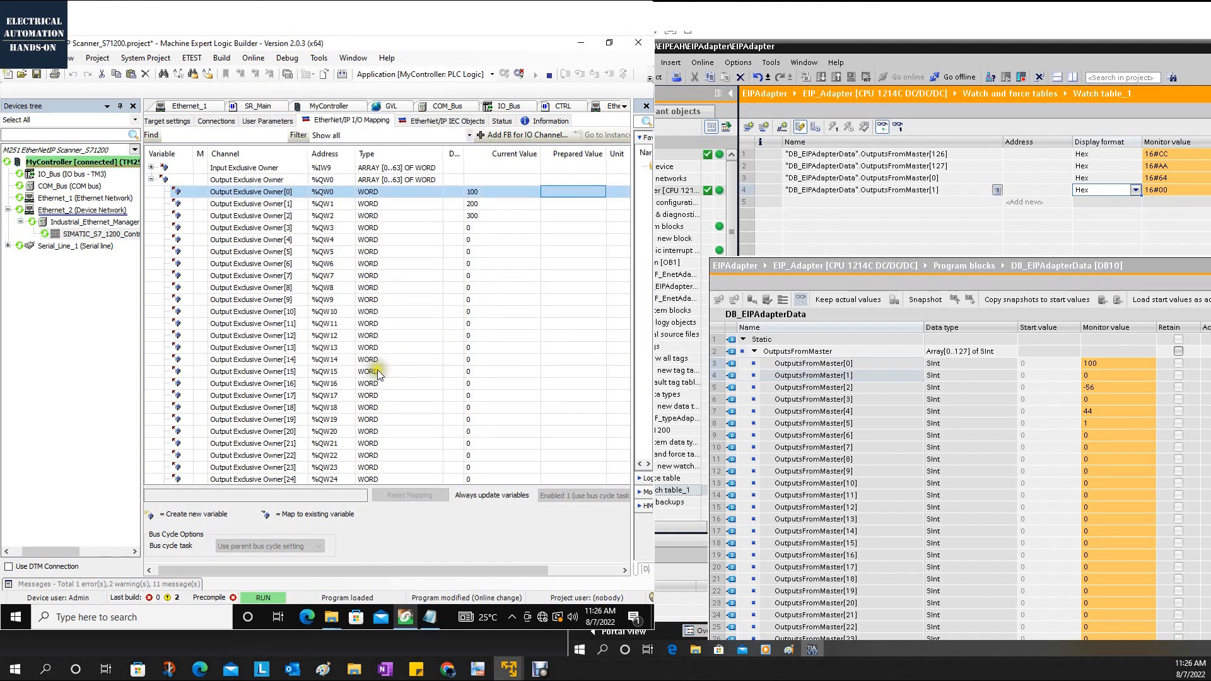
# Switch to TIA Portal and check the hex monitor values of OutputsFromMaster[0] and [1] in Watch_table_1.
pyautogui.click(1144, 219)
pyautogui.click(1169, 178)
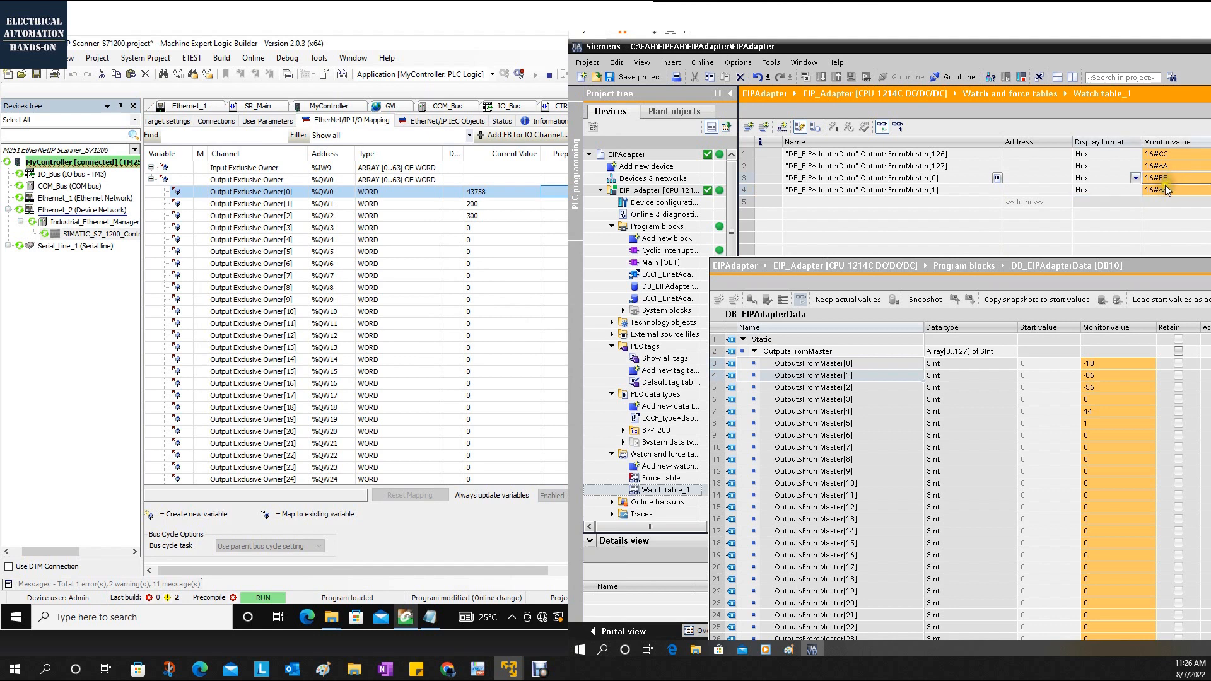
pyautogui.click(1177, 193)
pyautogui.click(957, 177)
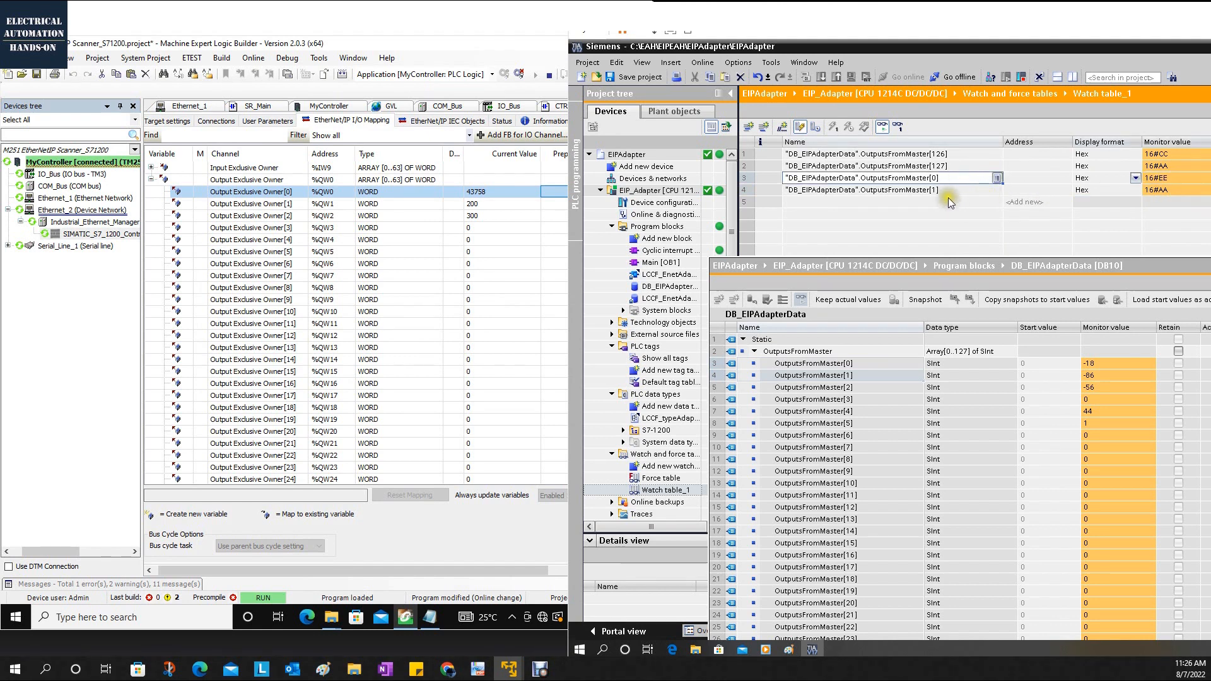
pyautogui.click(955, 191)
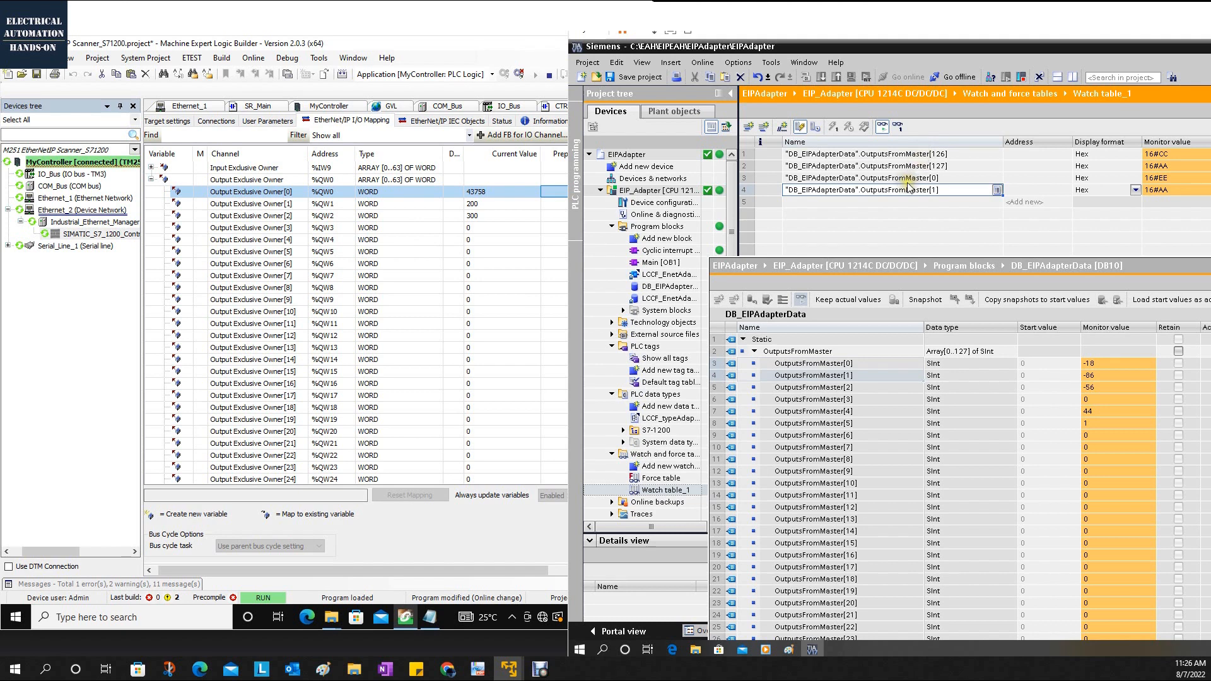
# Clear away the floating data block window, open DB_EIPAdapterData in the main work area and expand the InputsToMaster array.
pyautogui.moveTo(849, 268); pyautogui.dragTo(594, 266)
pyautogui.moveTo(1004, 263); pyautogui.dragTo(745, 281)
pyautogui.click(1061, 281)
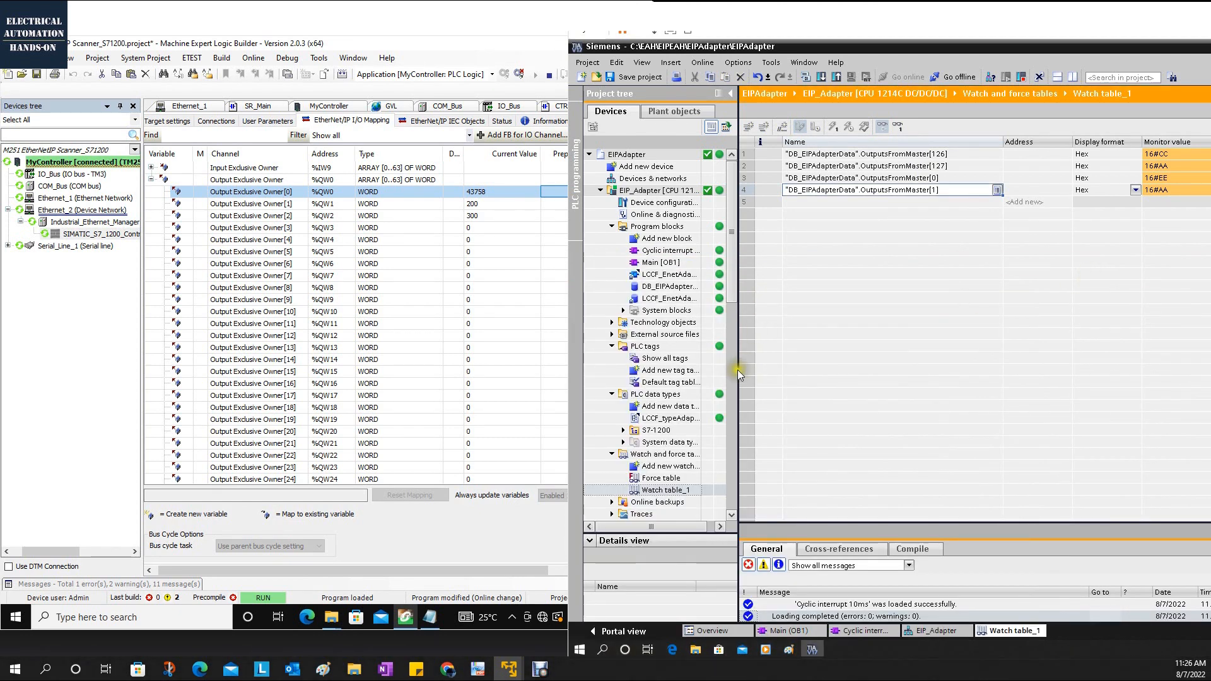
pyautogui.doubleClick(669, 286)
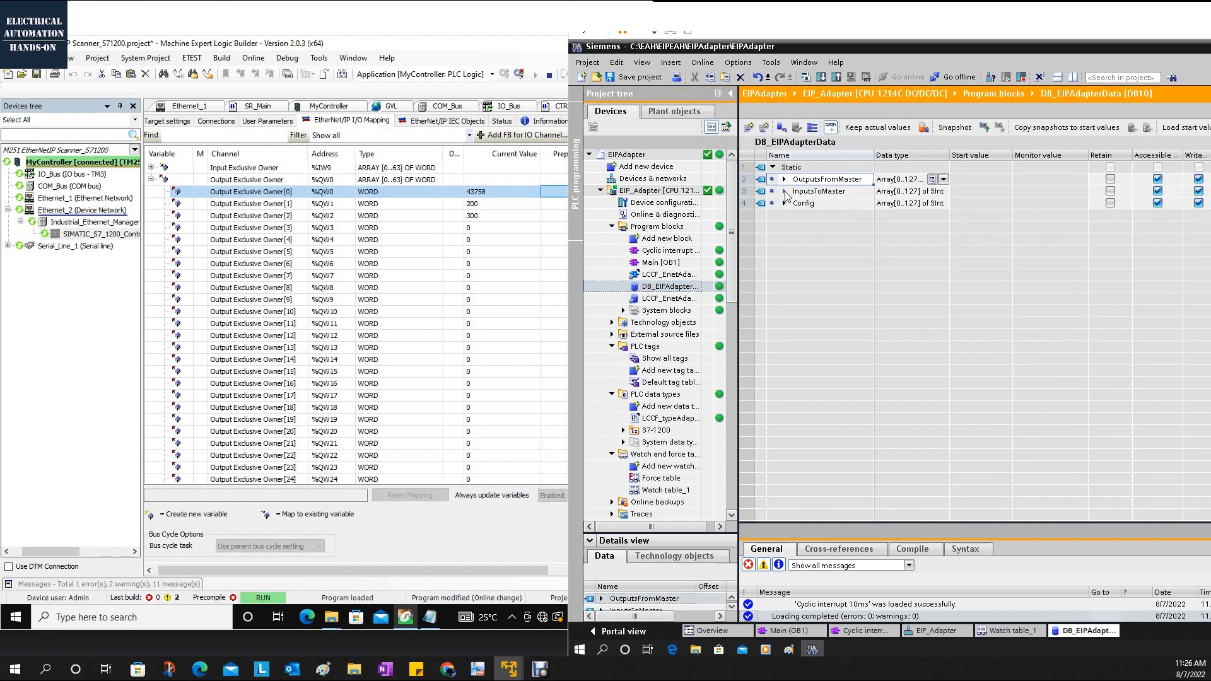
pyautogui.click(785, 198)
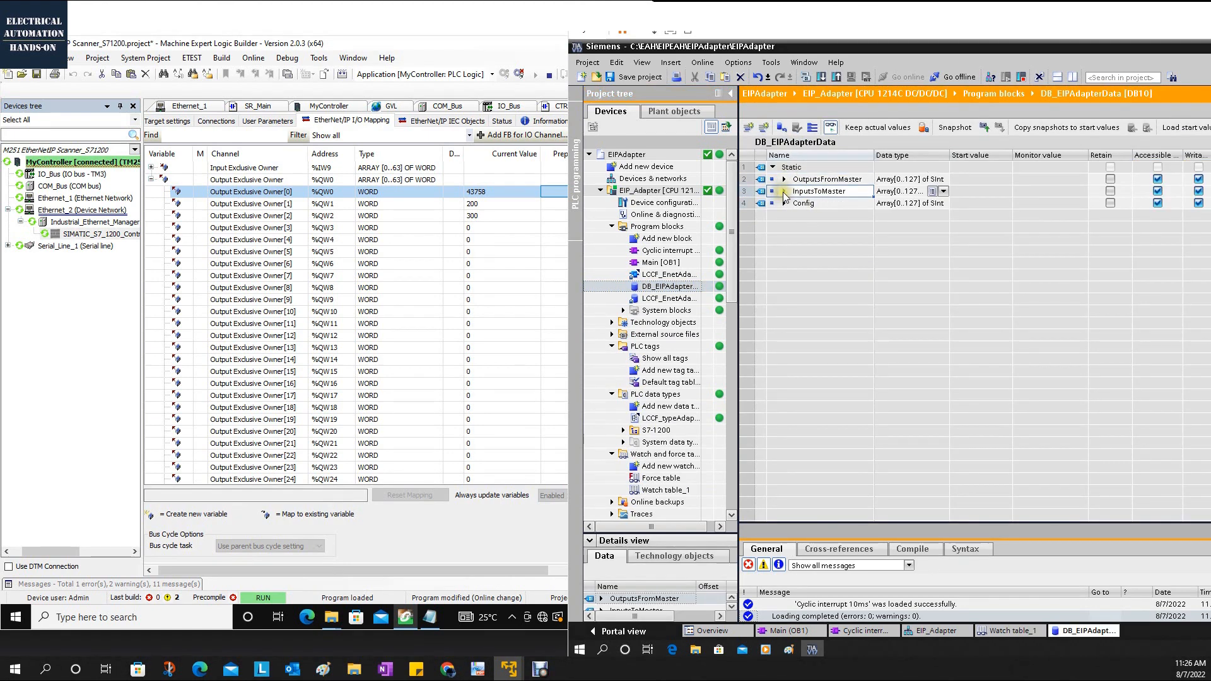
pyautogui.click(784, 191)
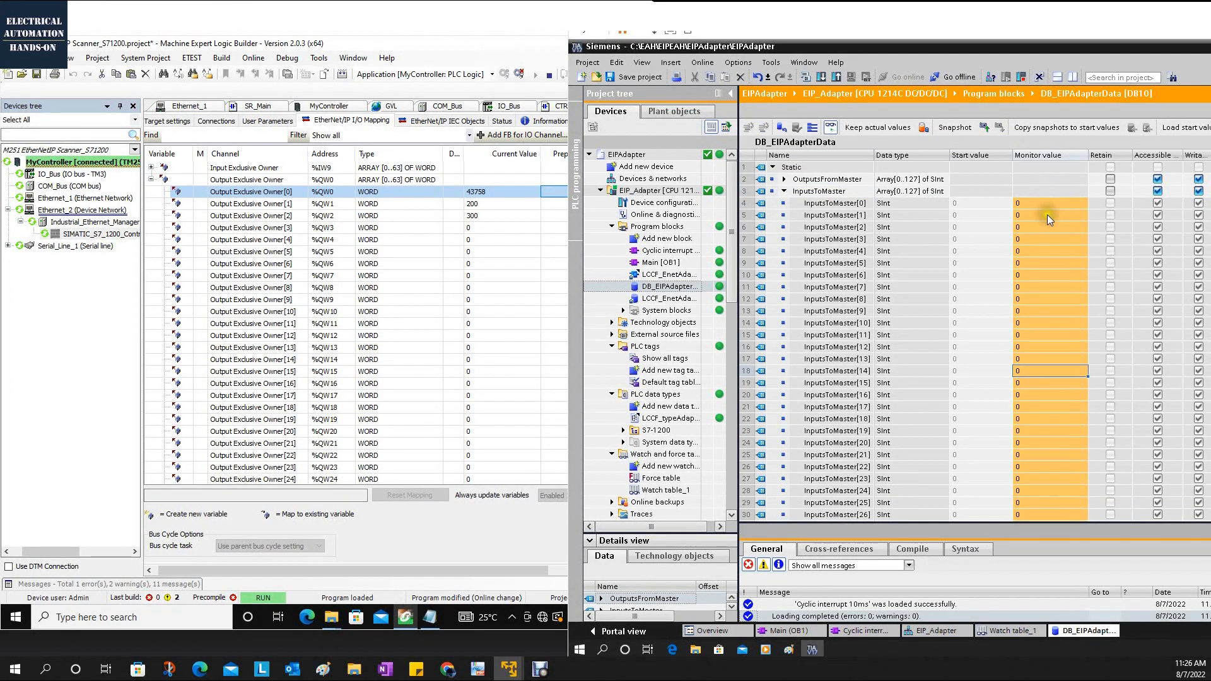
# Modify the monitor values of InputsToMaster[0] to 111 and InputsToMaster[1] to 112 in DB_EIPAdapterData.
pyautogui.click(915, 206)
pyautogui.doubleClick(1027, 204)
pyautogui.write('11')
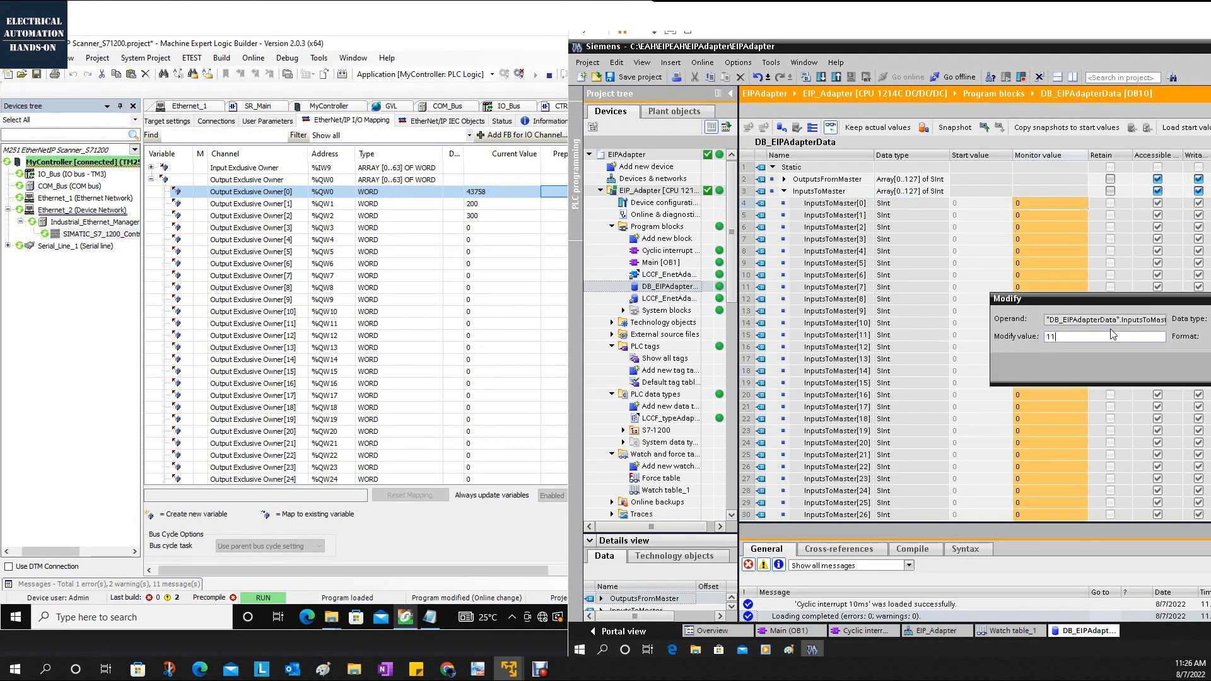
pyautogui.write('1')
pyautogui.press('Return')
pyautogui.doubleClick(1039, 218)
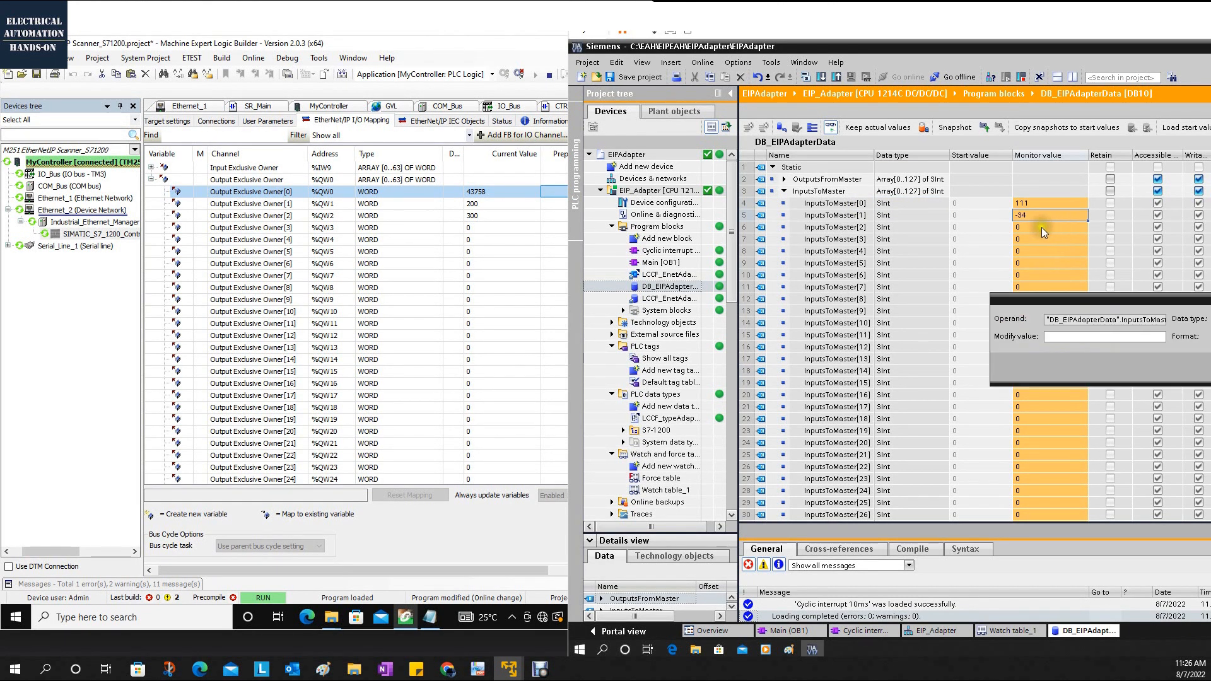
pyautogui.write('112')
pyautogui.press('Return')
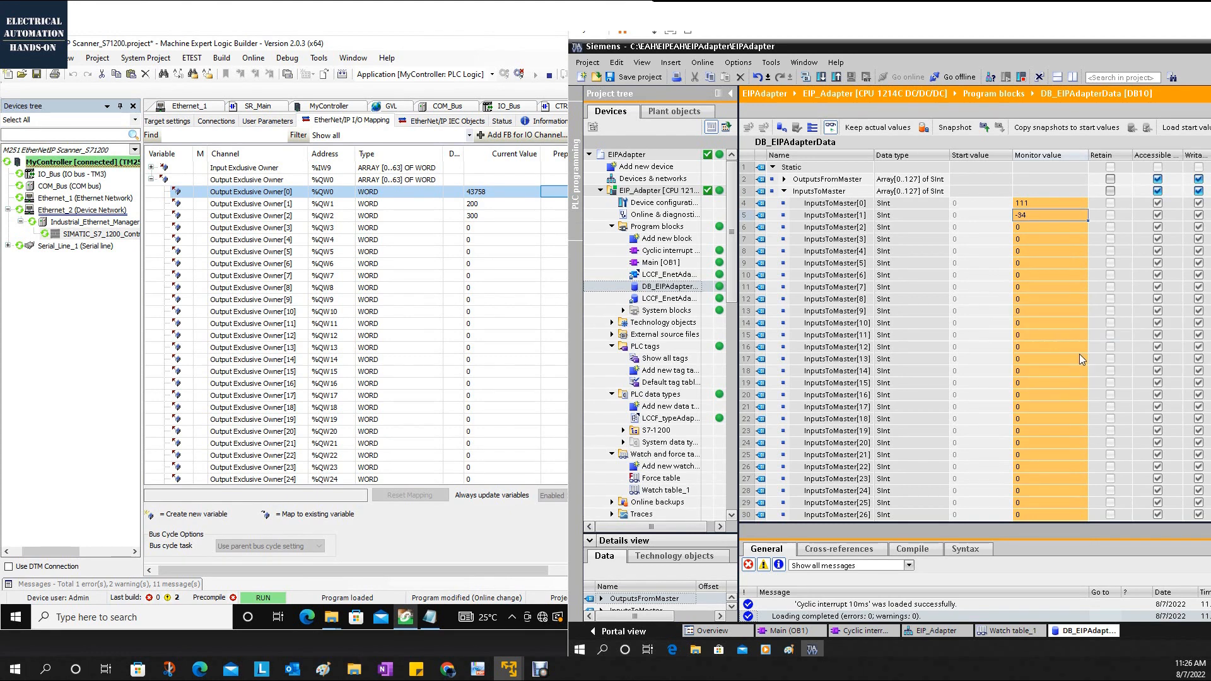
pyautogui.click(1077, 302)
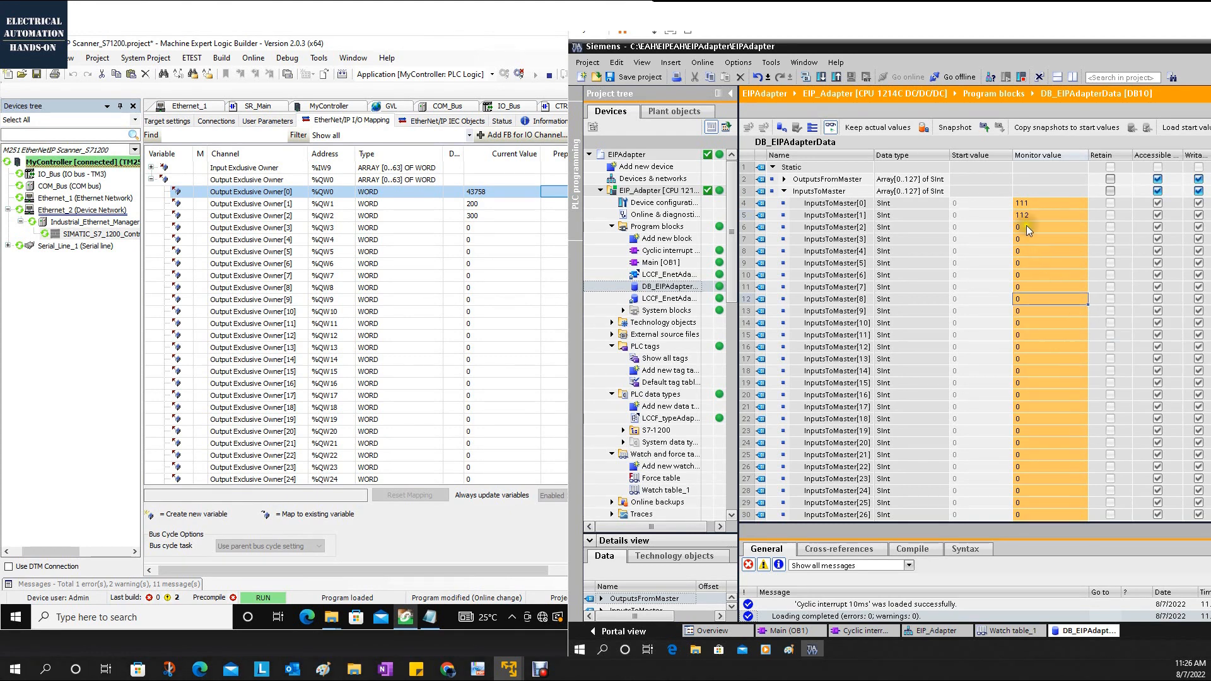
# Switch to Machine Expert, collapse Output Exclusive Owner, and expand Input Exclusive Owner to check the current value of element [0].
pyautogui.click(546, 351)
pyautogui.click(151, 179)
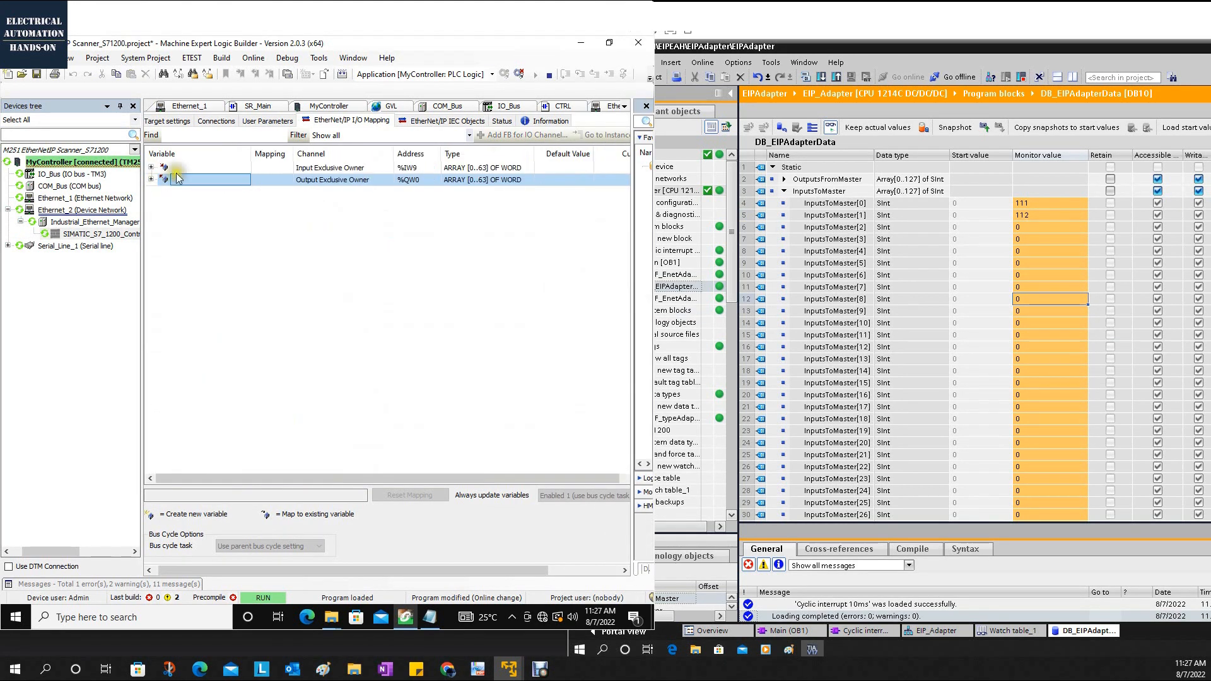
pyautogui.click(340, 167)
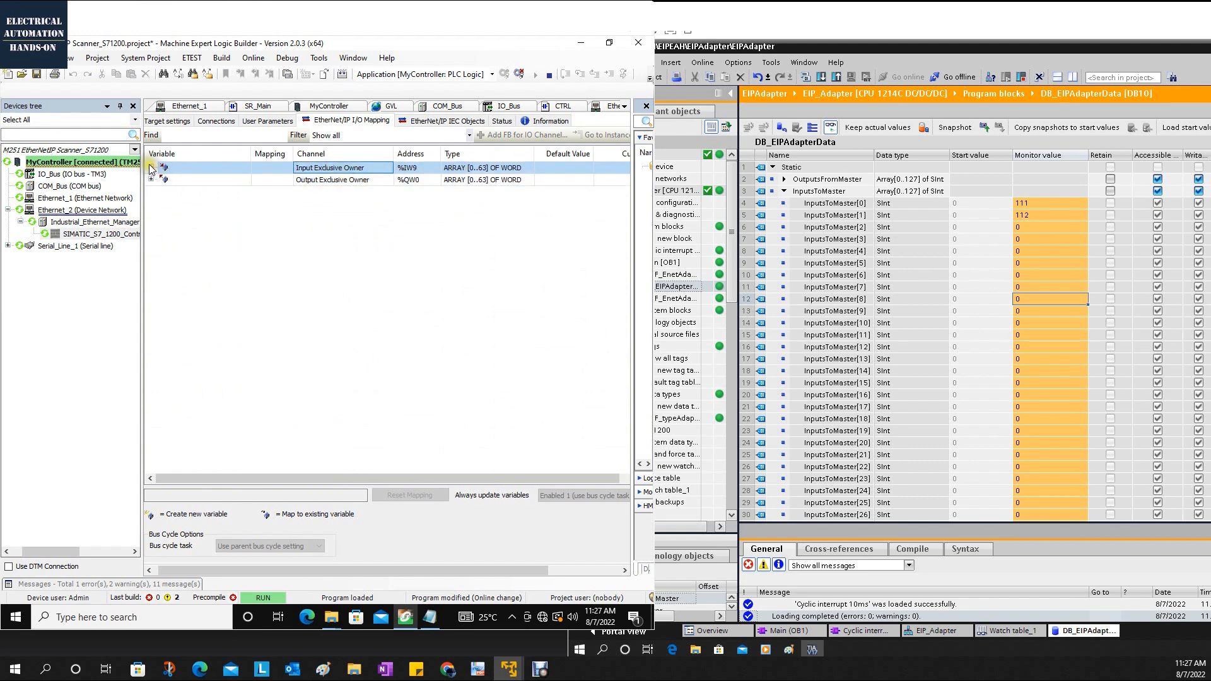
pyautogui.click(151, 167)
pyautogui.click(509, 206)
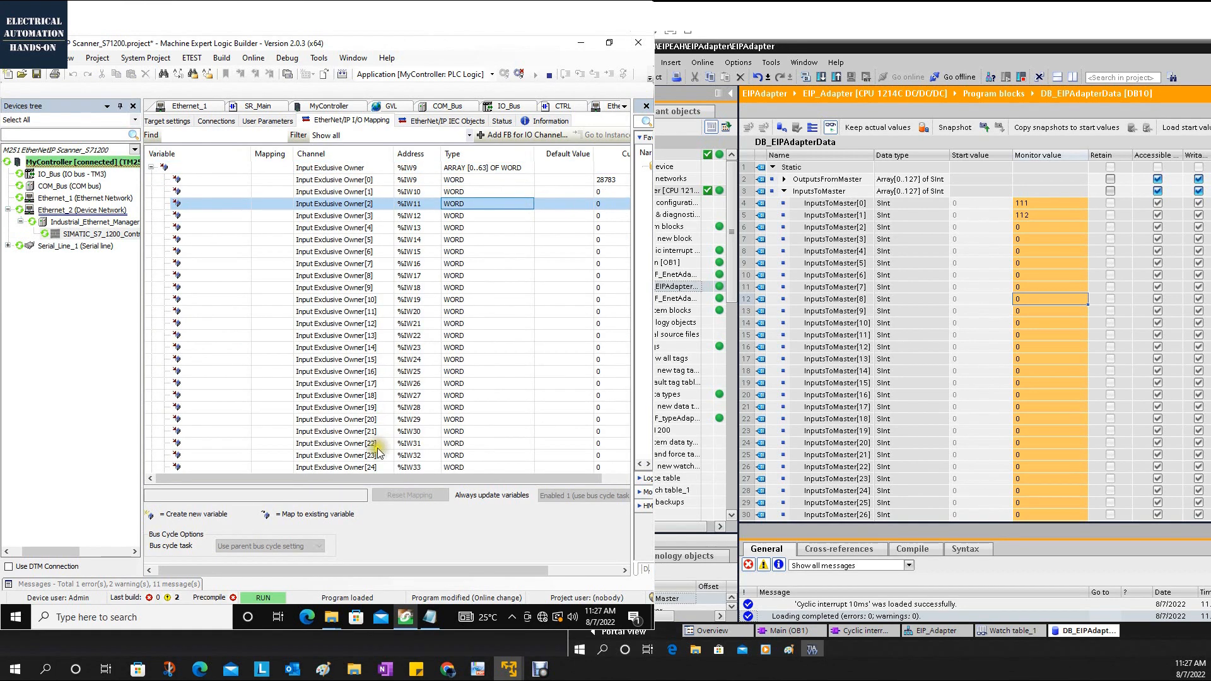
pyautogui.moveTo(415, 478); pyautogui.dragTo(480, 477)
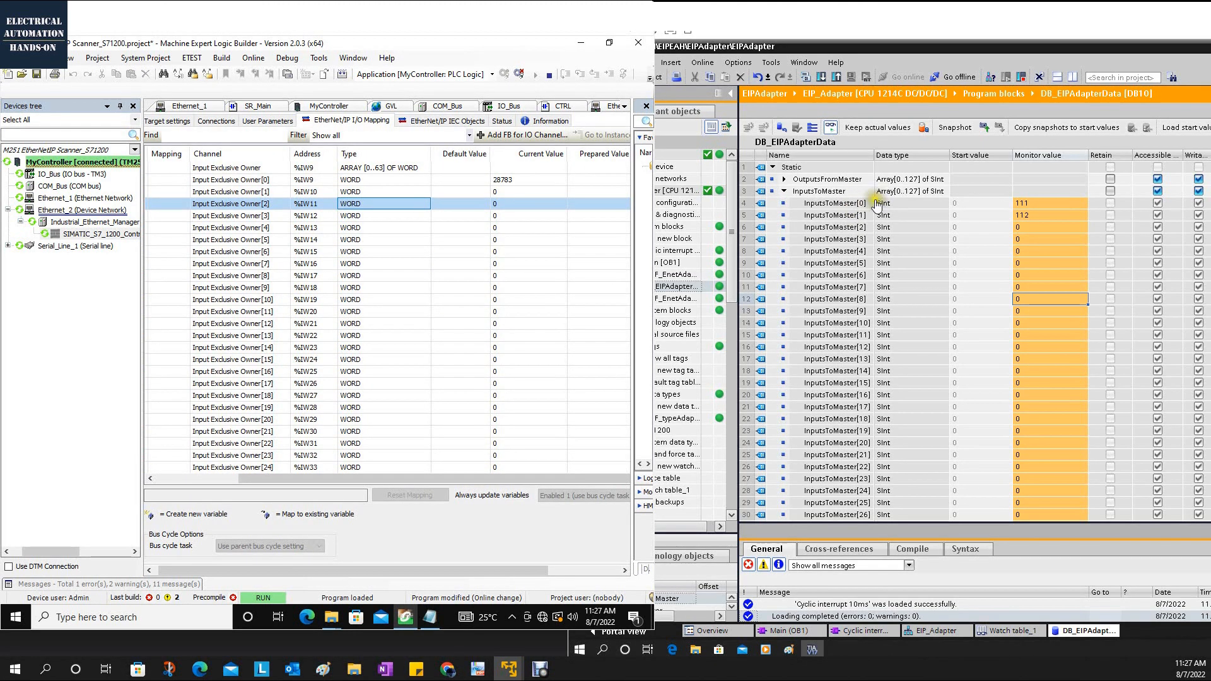
pyautogui.click(316, 179)
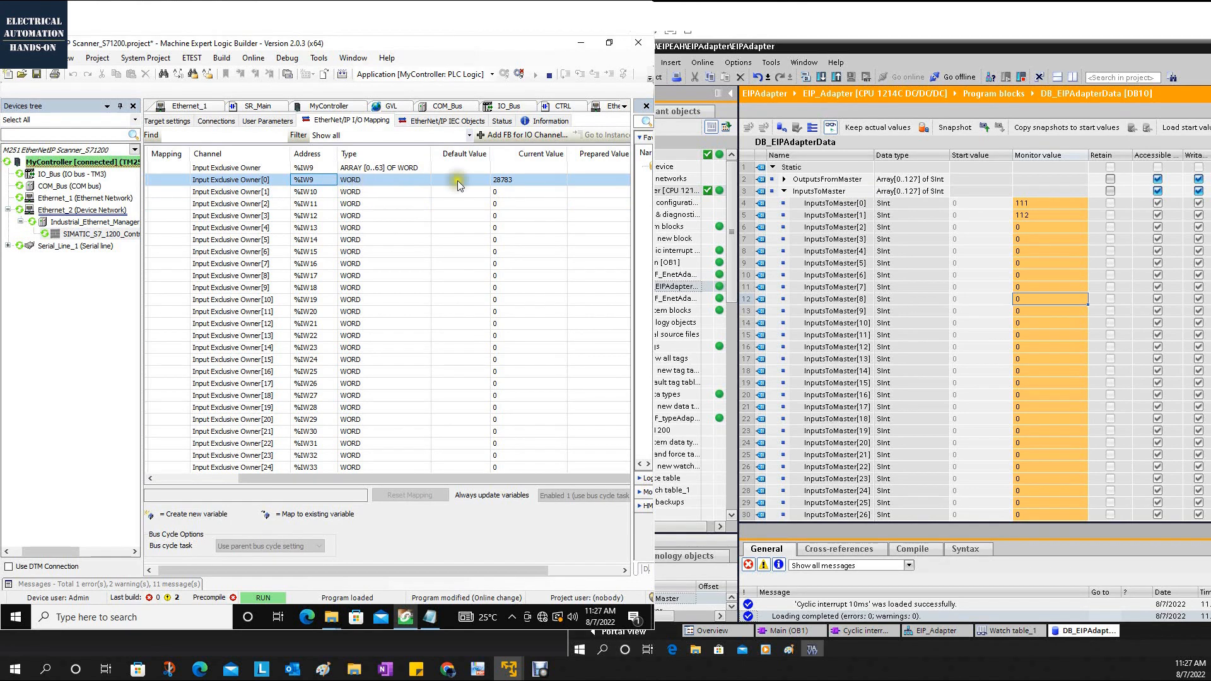
# Switch to TIA Portal, modify InputsToMaster[1] to 0 and InputsToMaster[2] to 112, and check Input Exclusive Owner[1] in Machine Expert.
pyautogui.click(1048, 218)
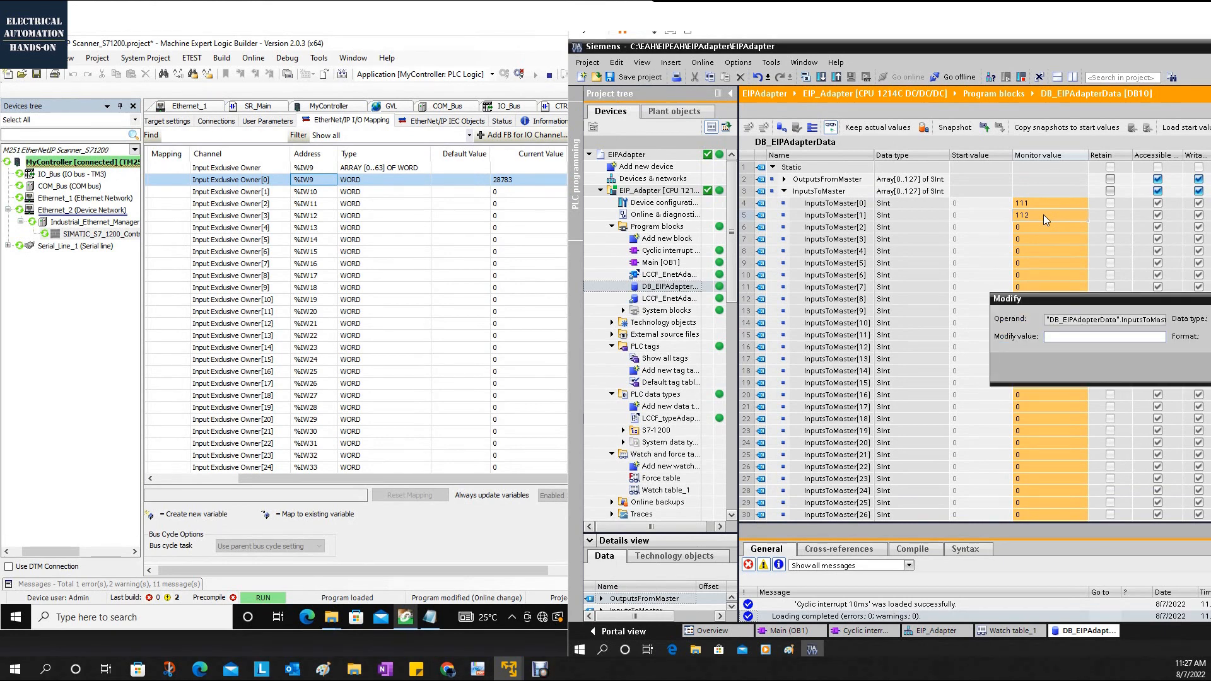
pyautogui.press('Return')
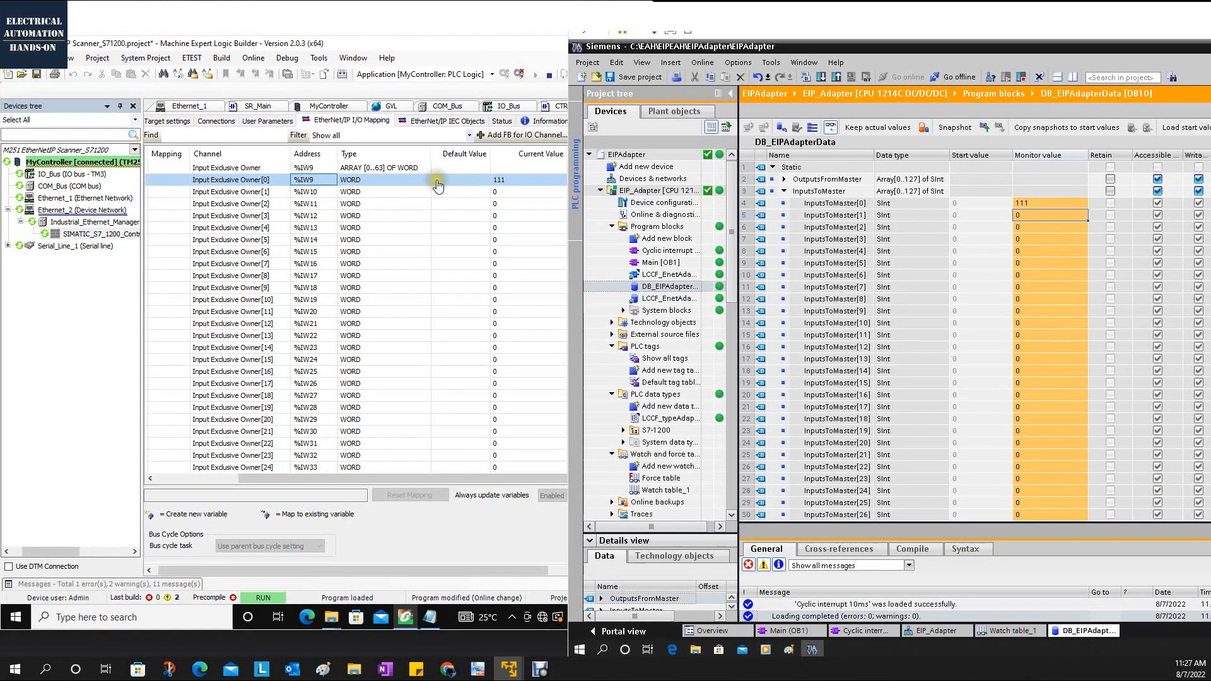
pyautogui.click(1045, 233)
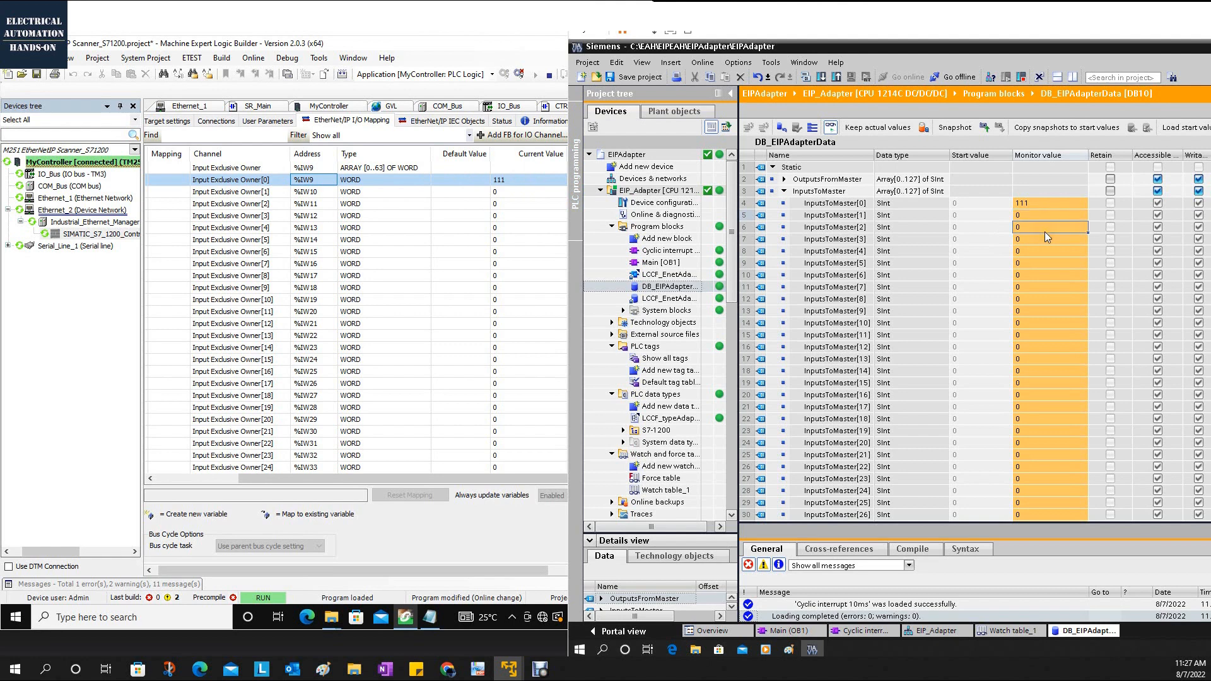
pyautogui.hotkey('ctrl', 'shift', '2')
pyautogui.write('112')
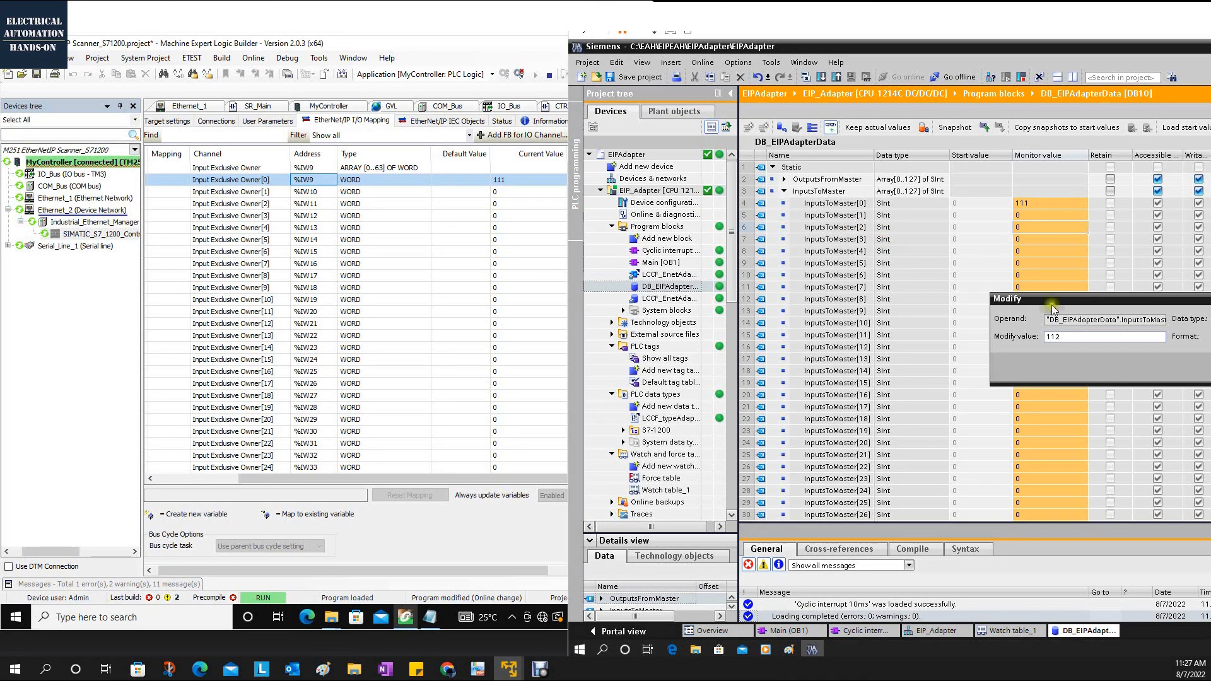
pyautogui.click(1115, 333)
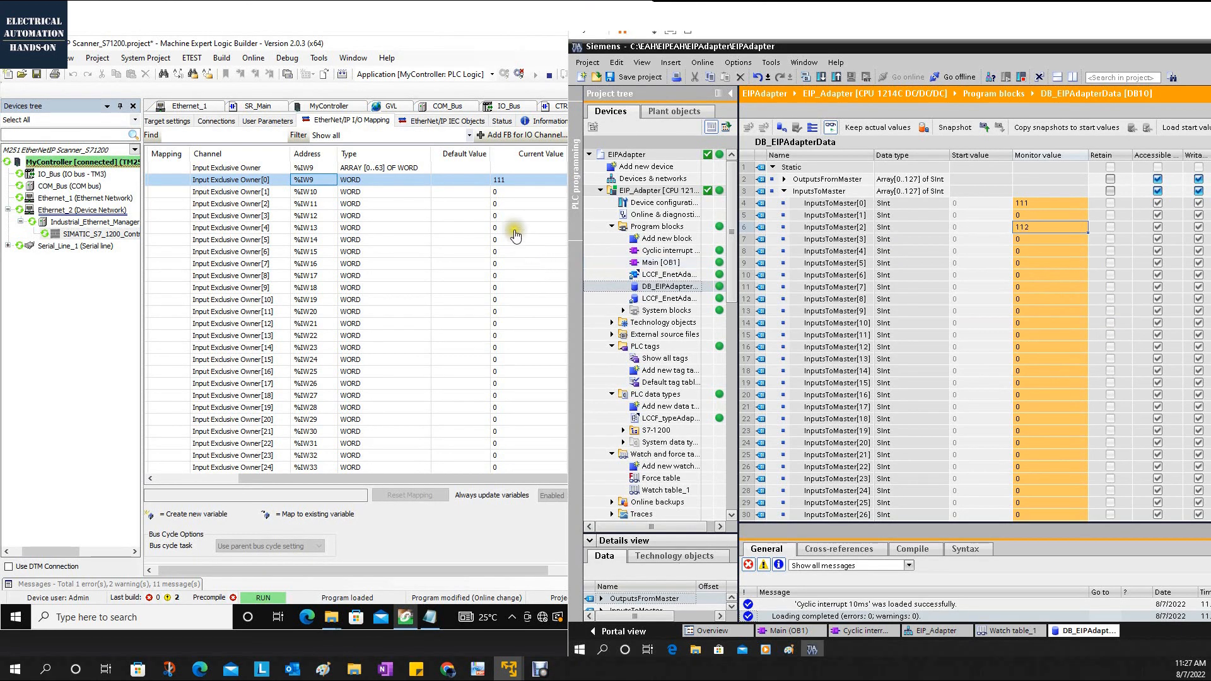
pyautogui.click(348, 192)
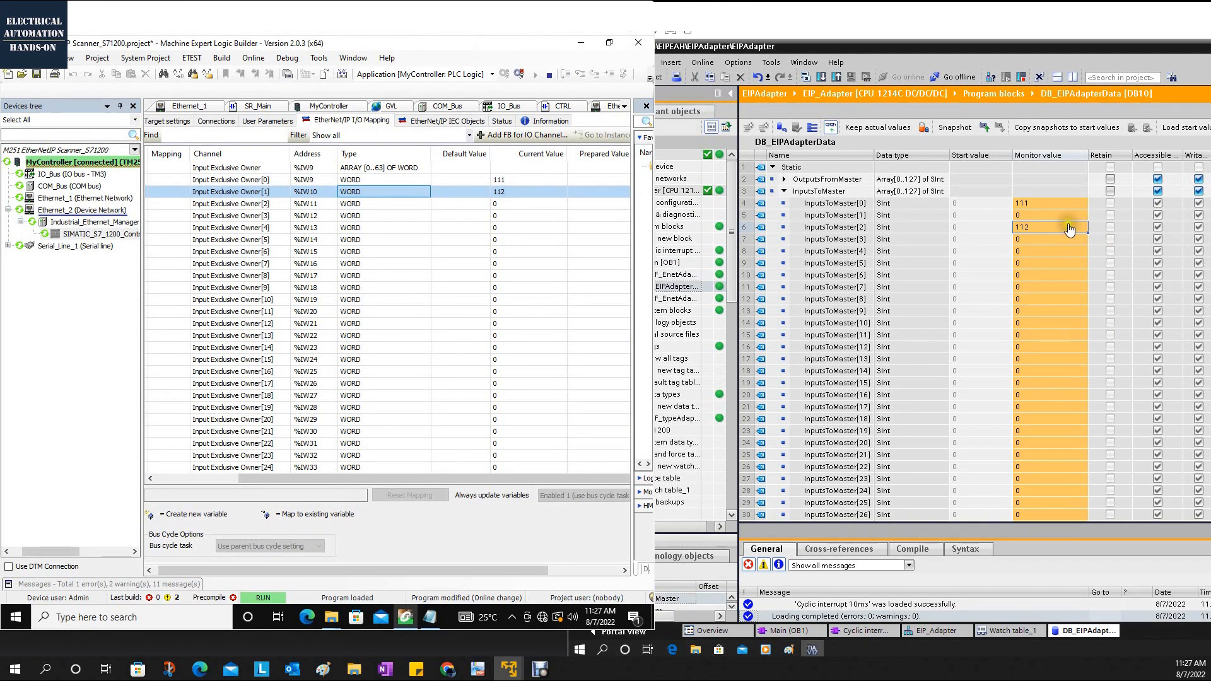
# Switch to TIA Portal and modify InputsToMaster[0] to EE using the Hex format.
pyautogui.click(1032, 210)
pyautogui.click(1031, 205)
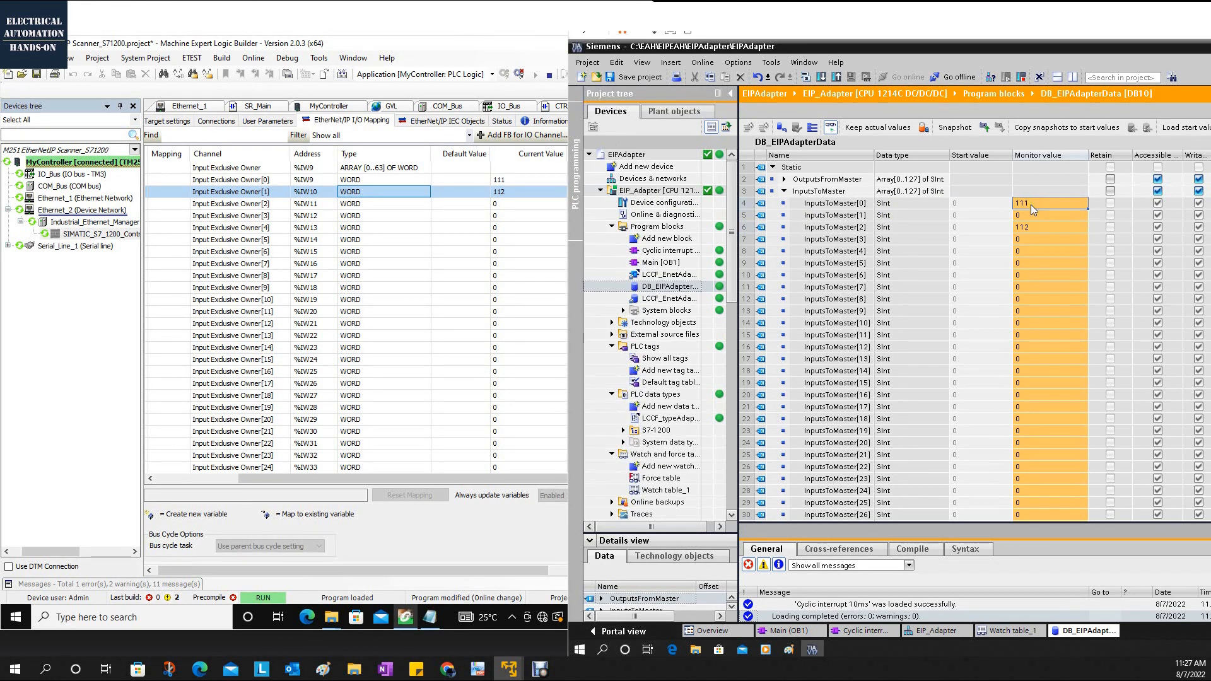
pyautogui.doubleClick(1031, 205)
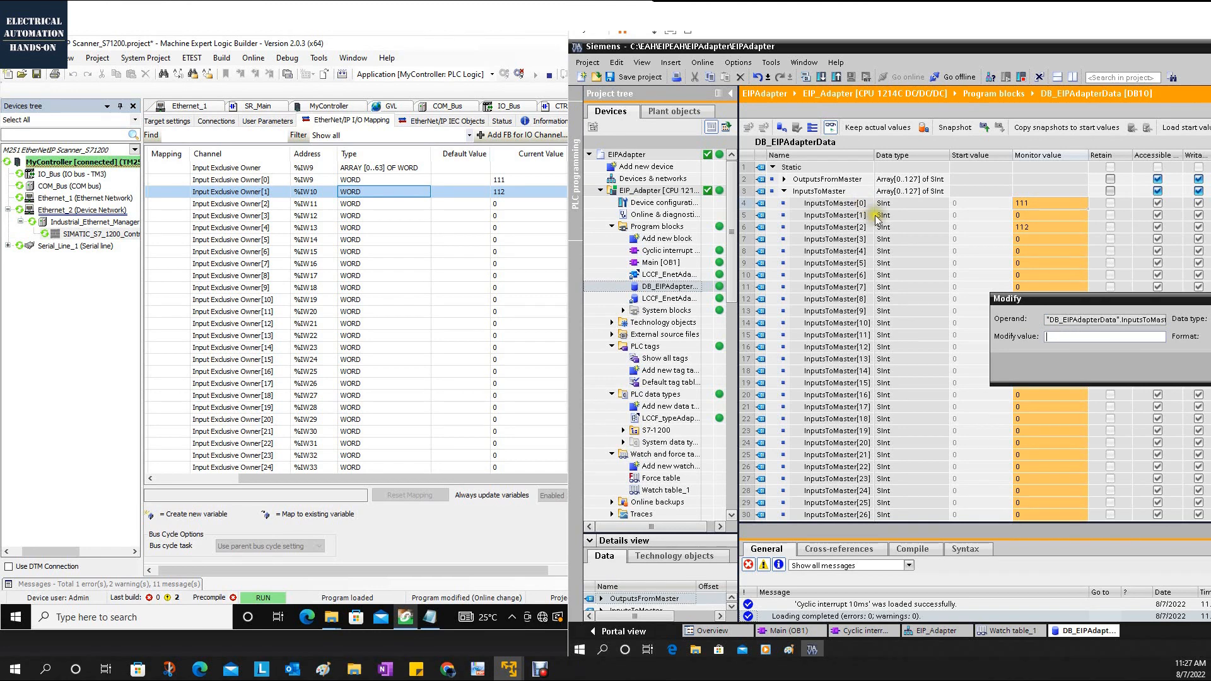
pyautogui.click(994, 317)
pyautogui.click(993, 340)
pyautogui.click(843, 317)
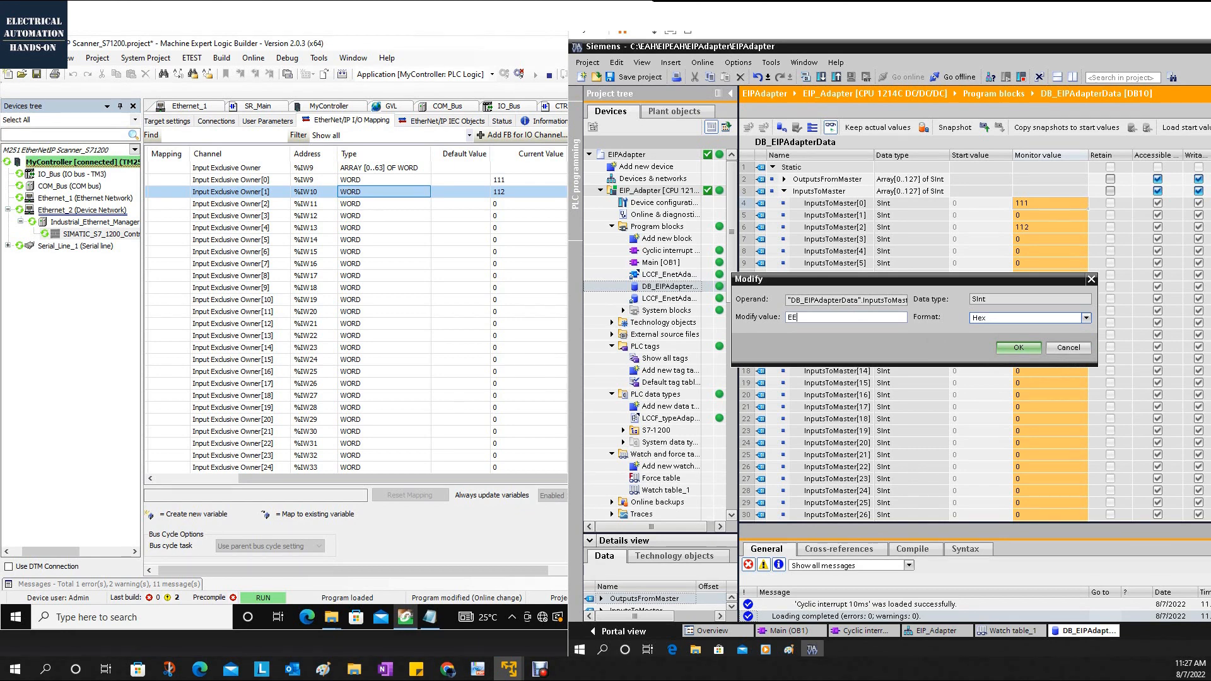
pyautogui.click(1018, 348)
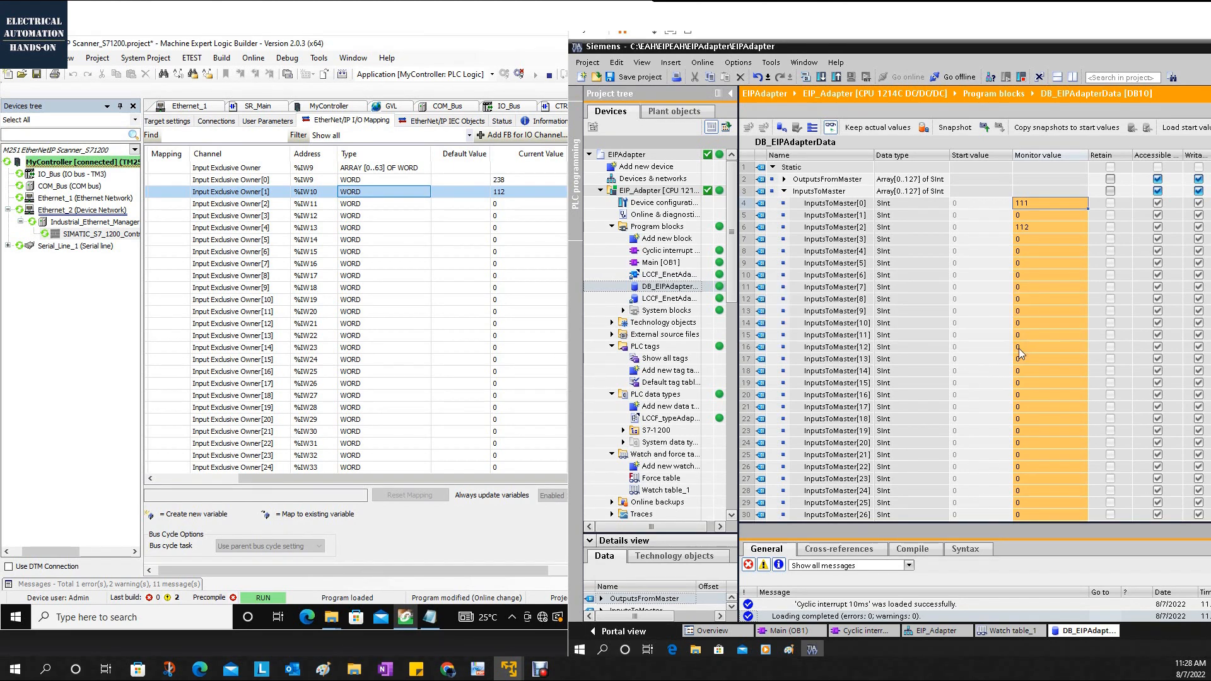
# Modify InputsToMaster[1] to AA using the Hex format.
pyautogui.rightClick(1029, 217)
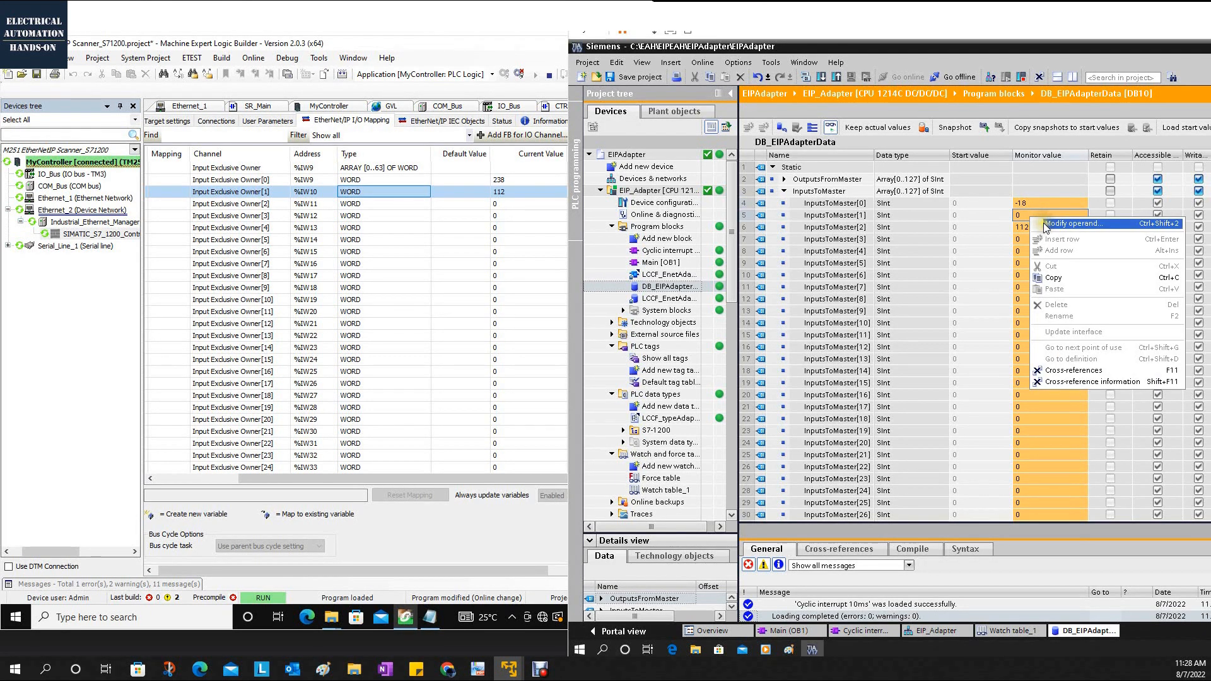
pyautogui.click(1041, 225)
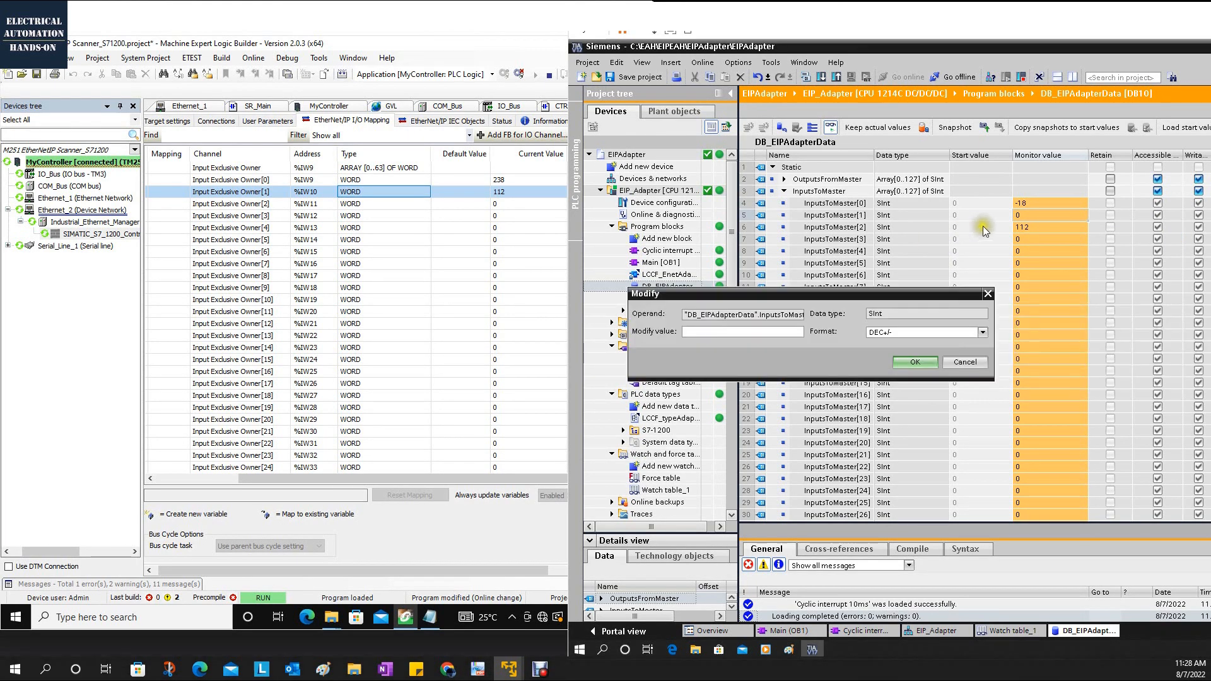
pyautogui.click(917, 331)
pyautogui.click(891, 359)
pyautogui.click(754, 333)
pyautogui.write('AA')
pyautogui.click(921, 364)
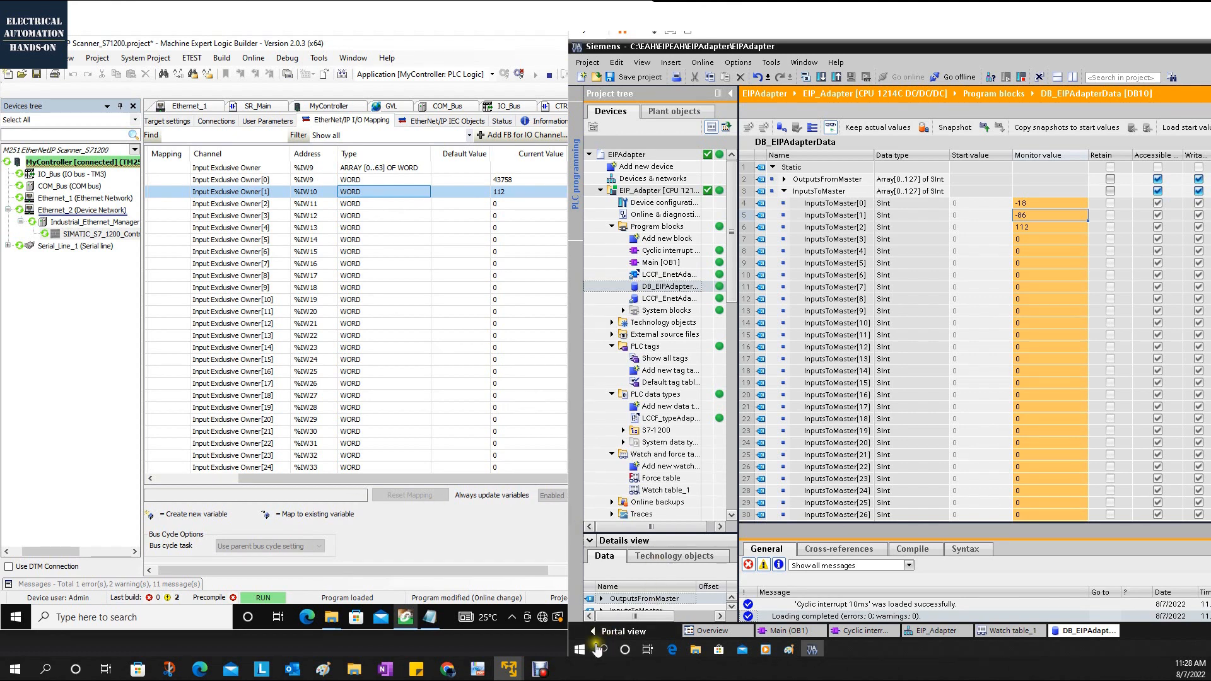
# Switch to Calculator and enter decimal 43758 in Programmer mode to read its hexadecimal equivalent.
pyautogui.click(16, 617)
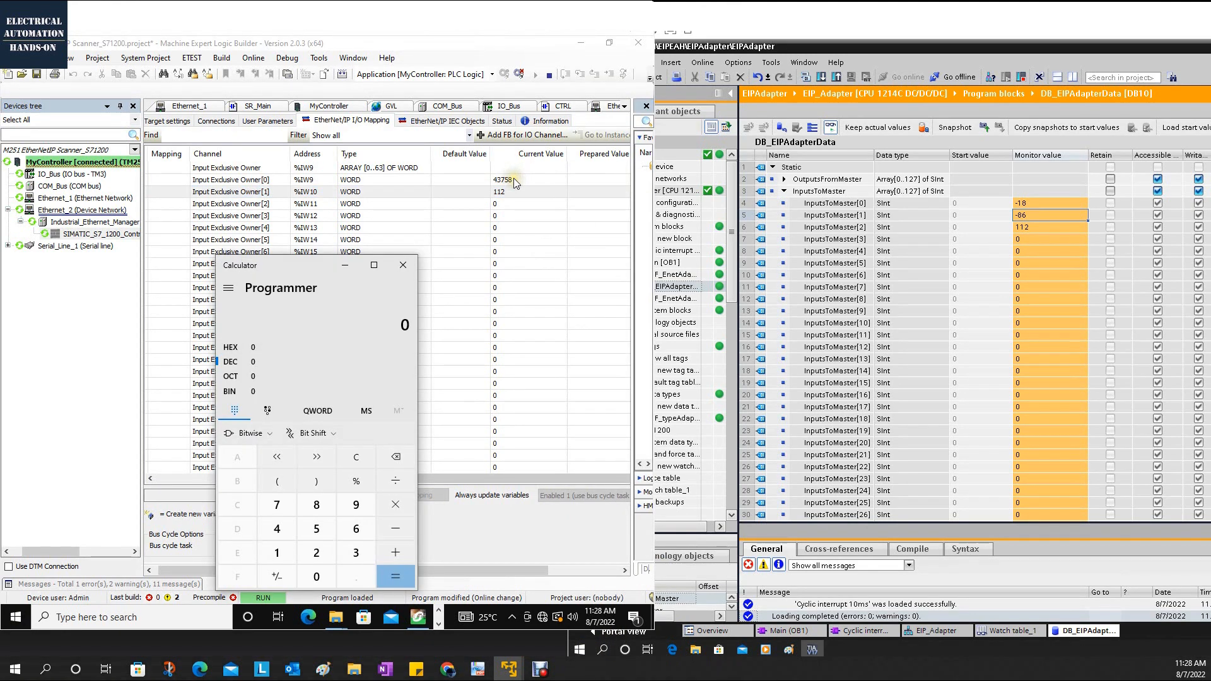
pyautogui.click(273, 530)
pyautogui.click(280, 505)
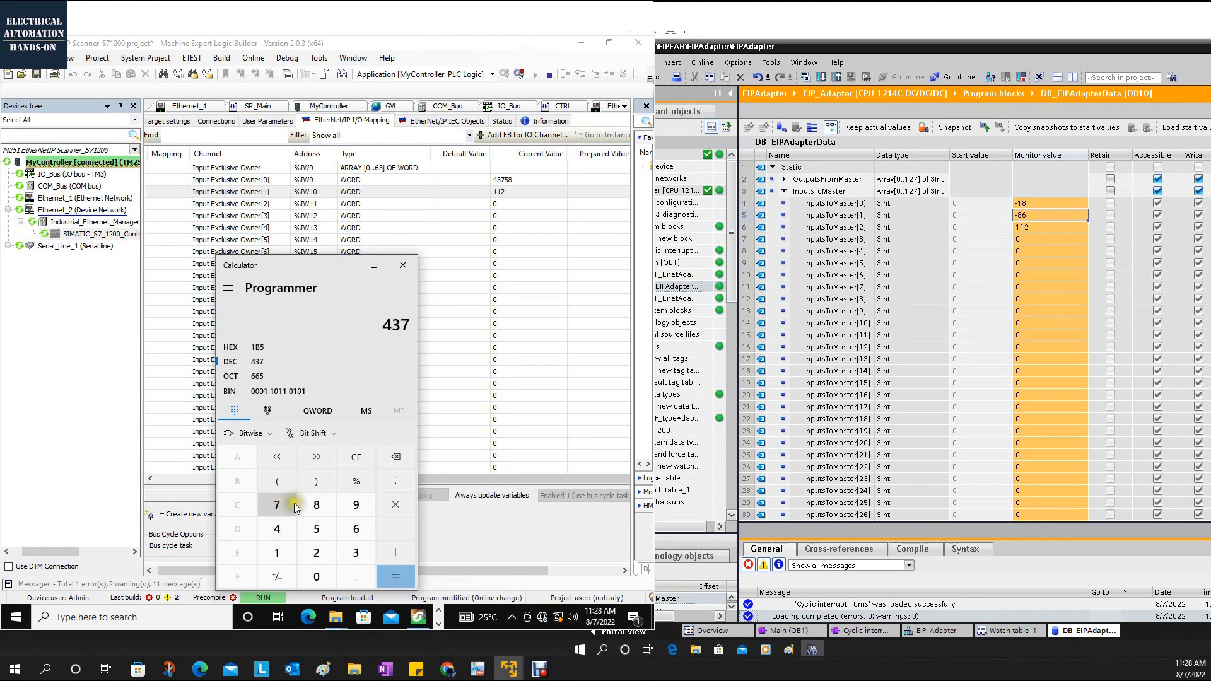
pyautogui.click(317, 529)
pyautogui.click(319, 506)
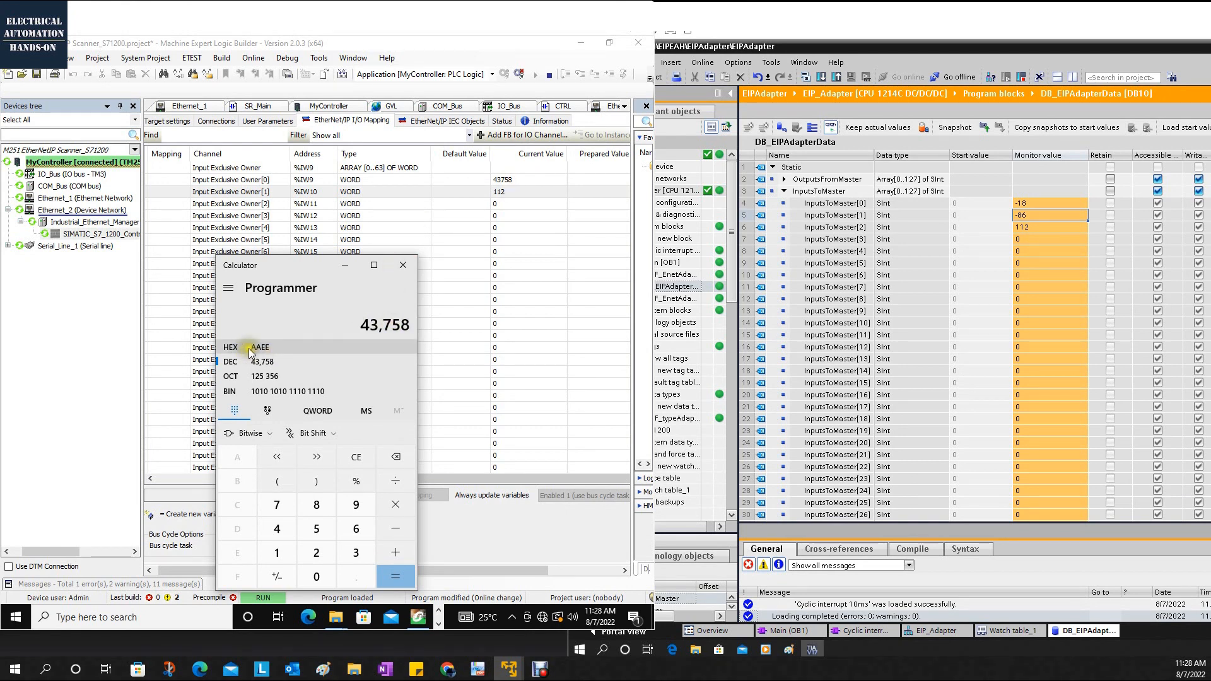
# Switch to TIA Portal and compare the monitor values of InputsToMaster[0] and [1] with the Calculator's hexadecimal conversion.
pyautogui.click(1027, 210)
pyautogui.click(1036, 203)
pyautogui.click(1034, 214)
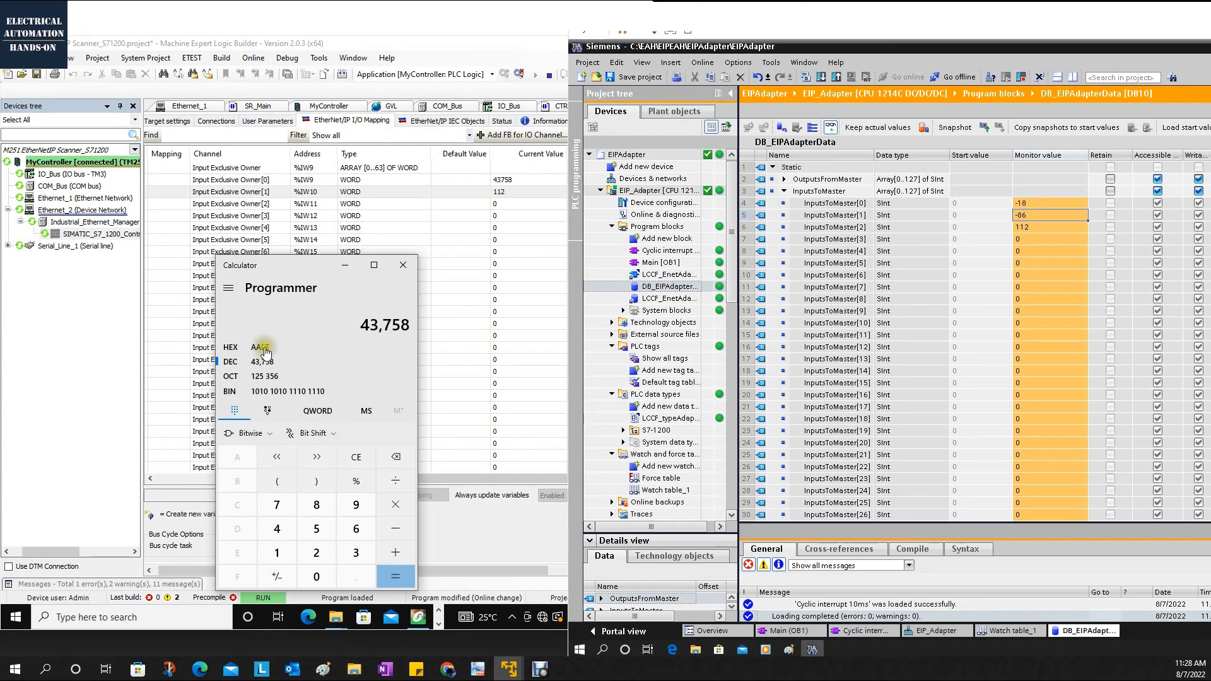
pyautogui.rightClick(1039, 206)
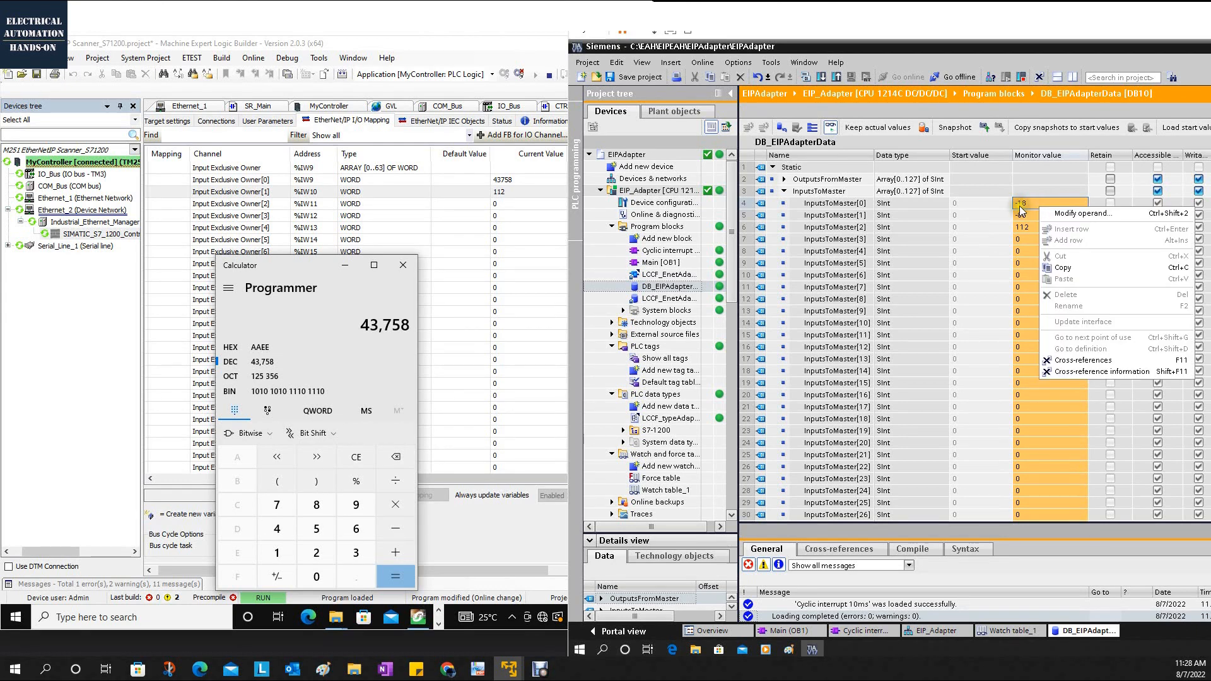
pyautogui.click(1020, 206)
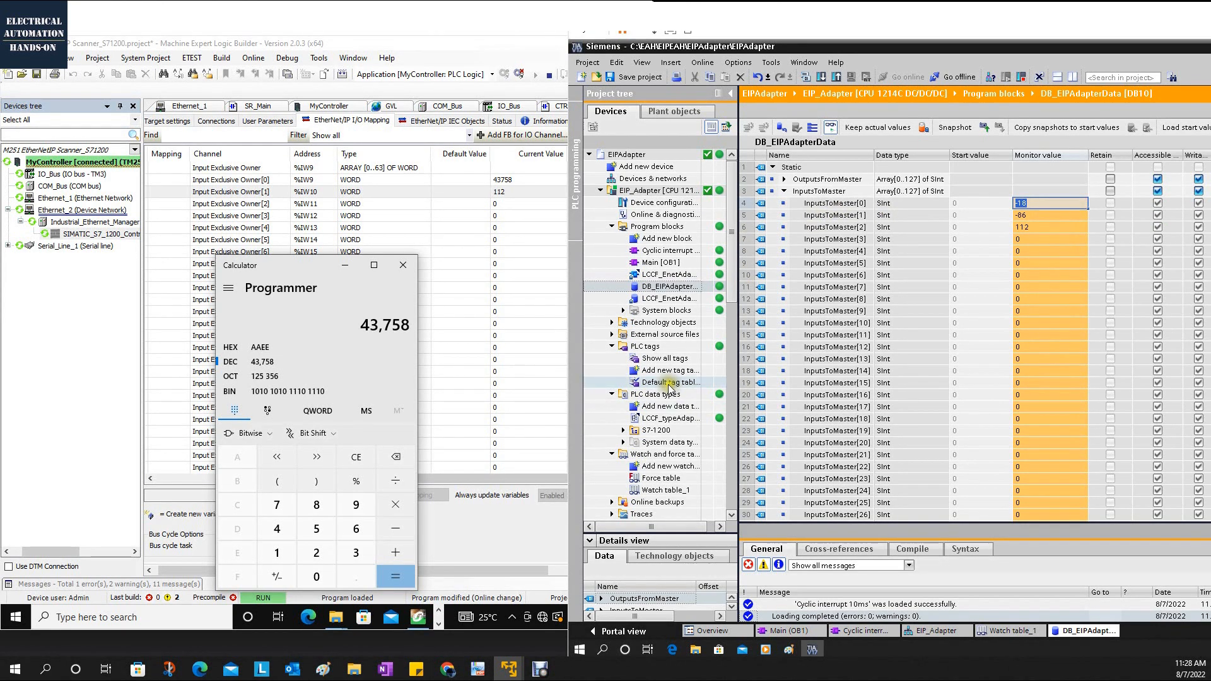
# Open Watch_table_1 and set the display format of InputsToMaster[0] and InputsToMaster[1] to Hex.
pyautogui.doubleClick(654, 491)
pyautogui.moveTo(1132, 32); pyautogui.dragTo(813, 32)
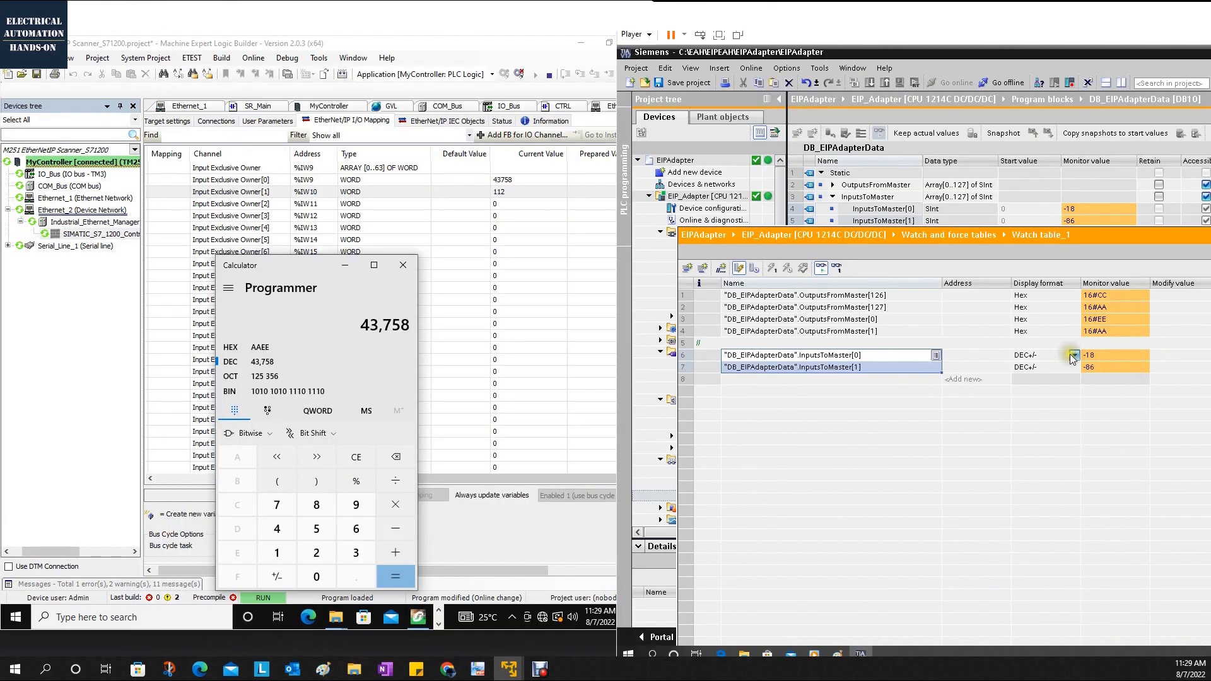
pyautogui.click(1066, 356)
pyautogui.click(1075, 356)
pyautogui.click(1038, 385)
pyautogui.click(1075, 368)
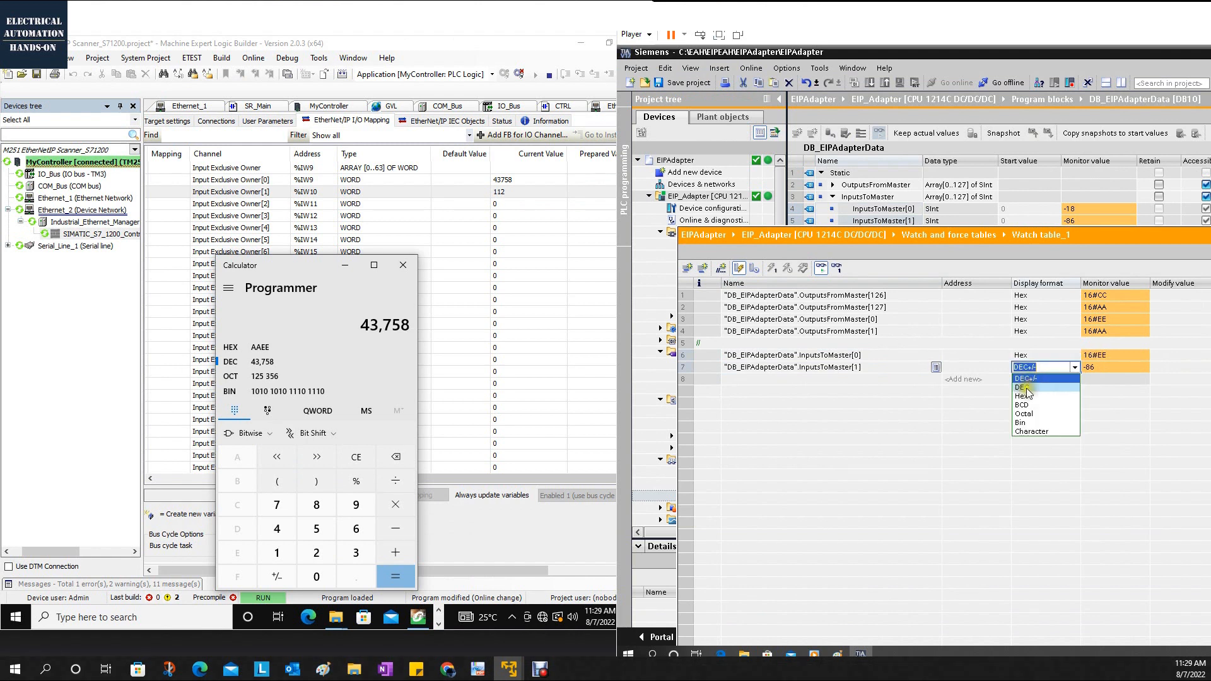
pyautogui.click(1023, 395)
# Compare the watch table's Hex monitor values of InputsToMaster[0] and [1] with Input Exclusive Owner[0] in Machine Expert Logic Builder.
pyautogui.moveTo(959, 240); pyautogui.dragTo(1004, 299)
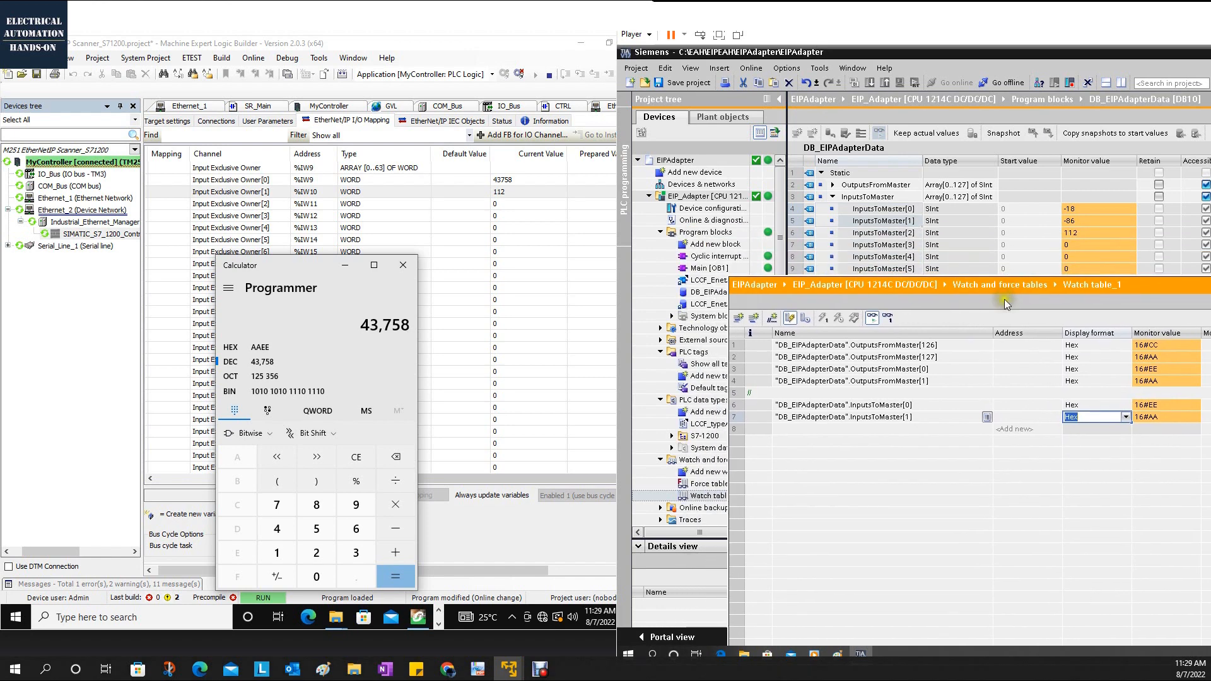
pyautogui.click(1153, 417)
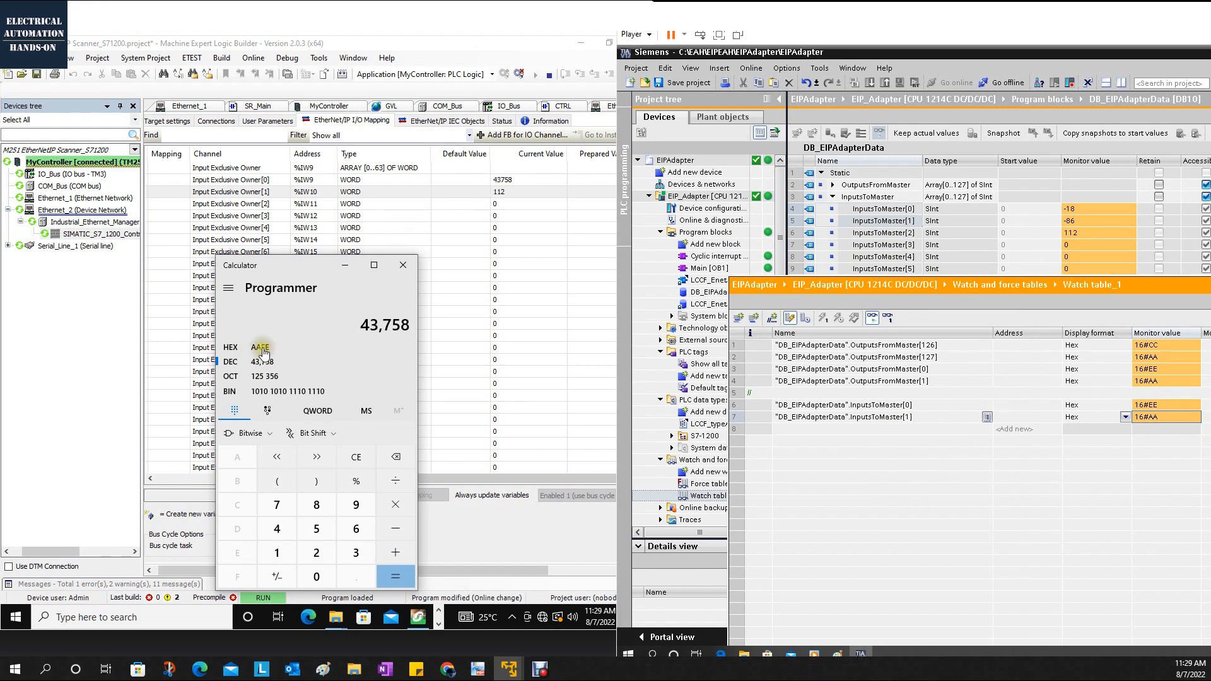
pyautogui.click(333, 184)
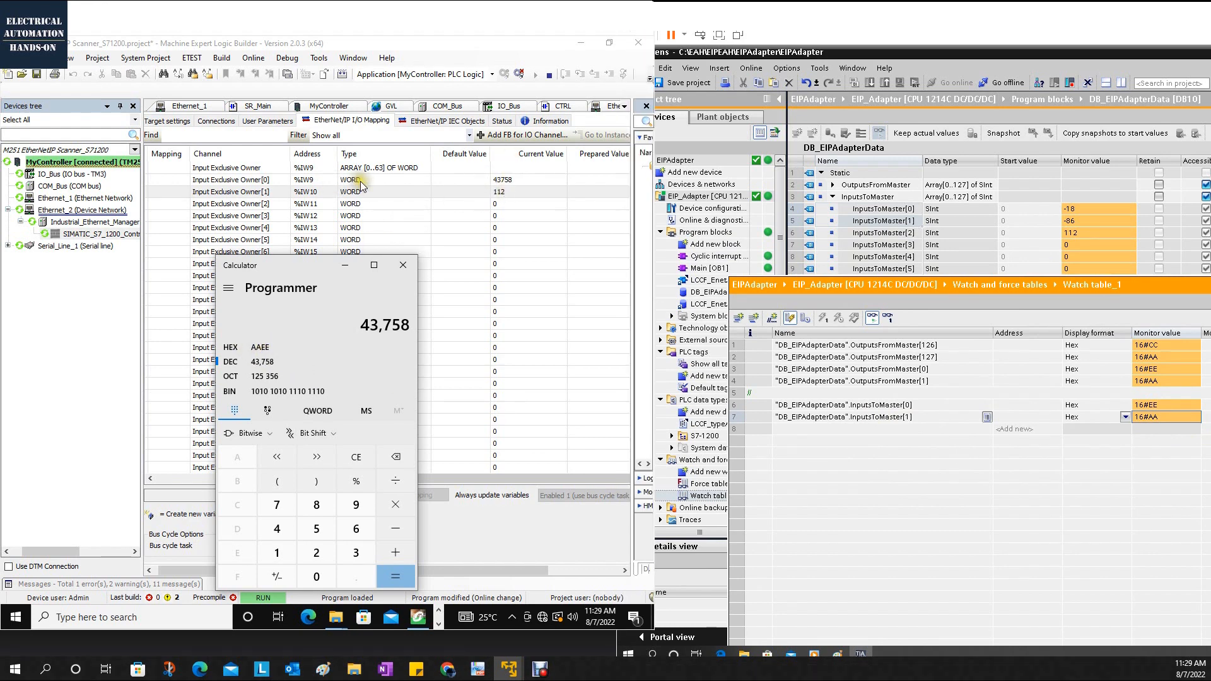
pyautogui.click(361, 180)
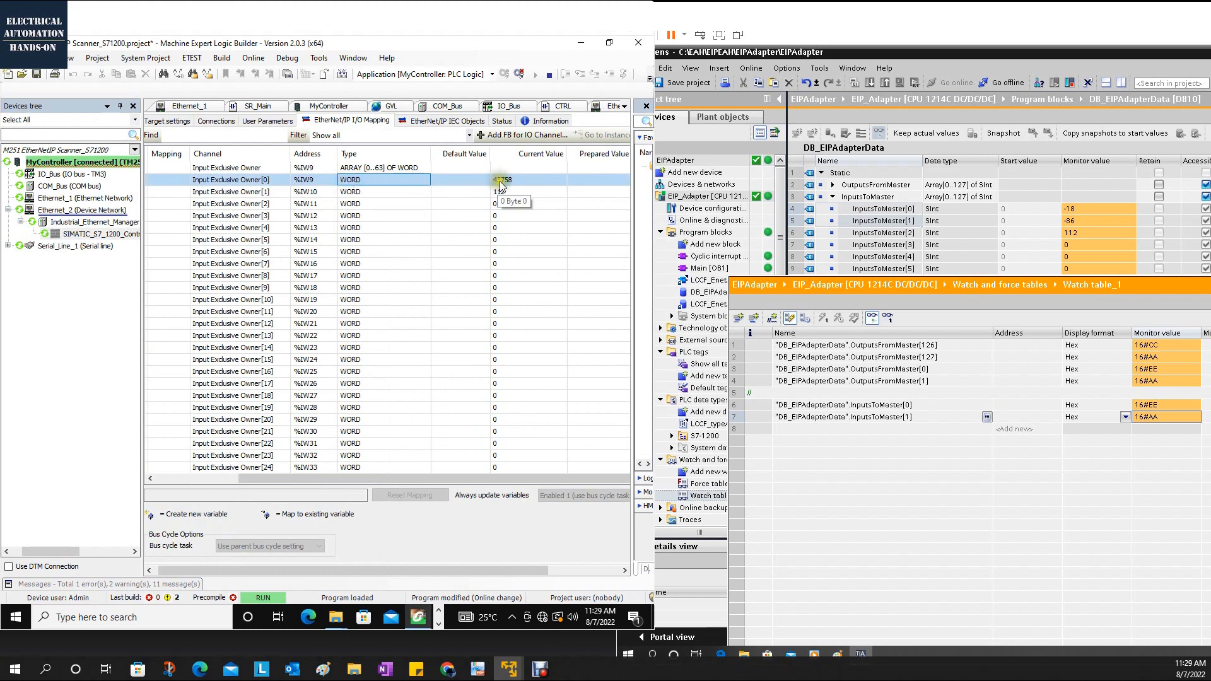
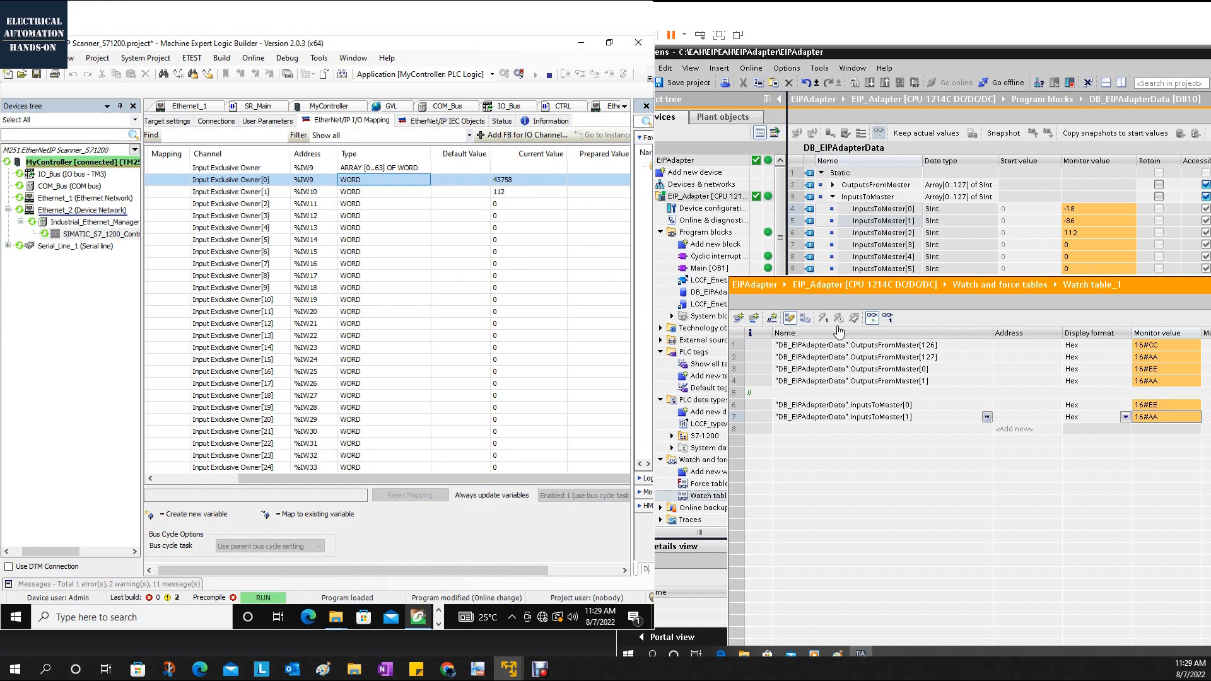
pyautogui.moveTo(977, 286); pyautogui.dragTo(595, 423)
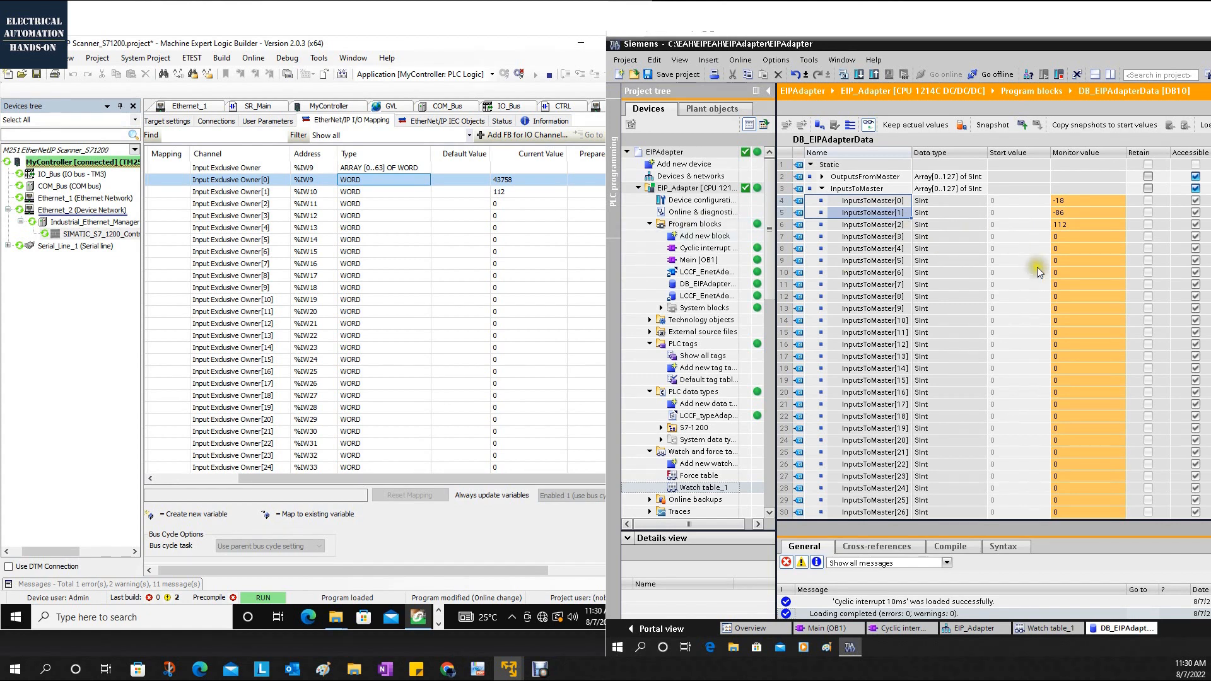
# Switch to Machine Expert Logic Builder and check the status pages of Industrial_Ethernet_Manager and SIMATIC_S7_1200_Controller.
pyautogui.click(562, 322)
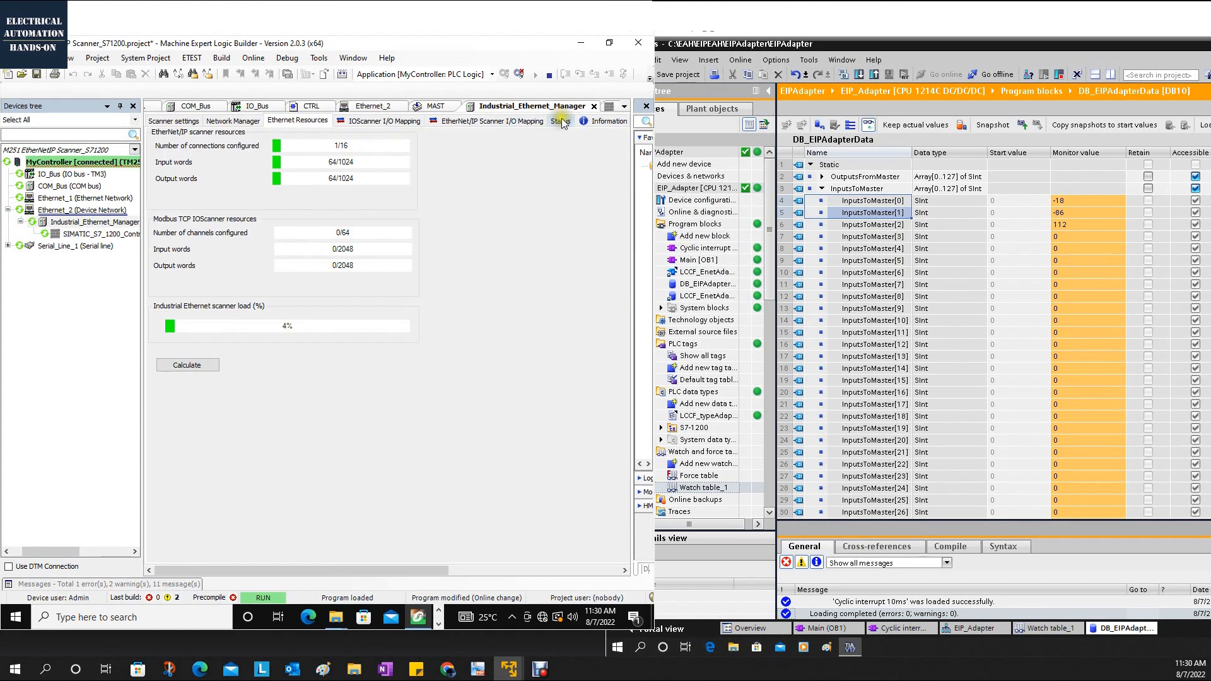
pyautogui.click(561, 121)
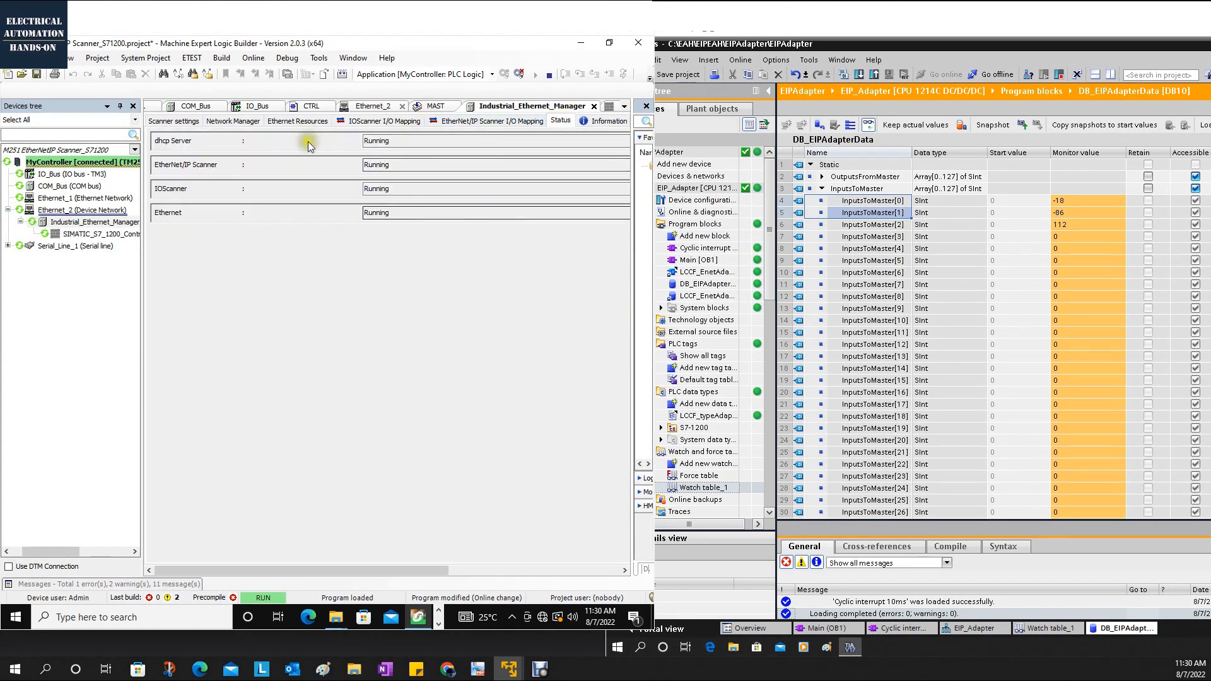
pyautogui.doubleClick(97, 234)
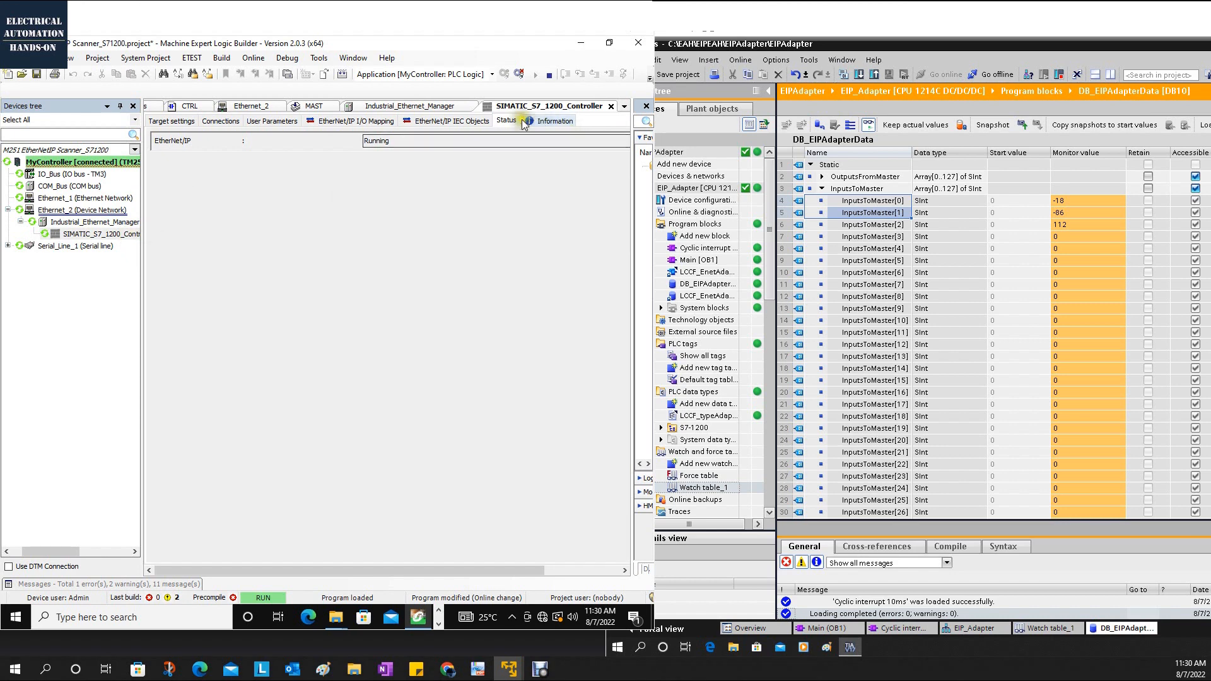
pyautogui.doubleClick(391, 140)
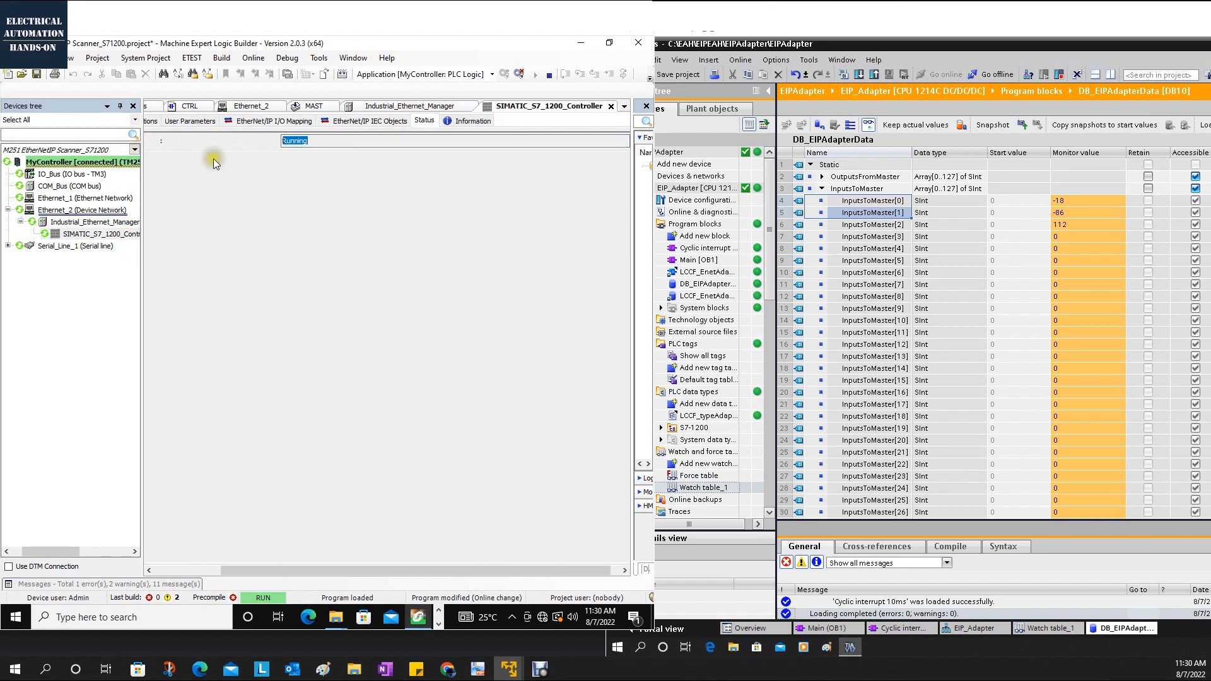
pyautogui.moveTo(365, 571); pyautogui.dragTo(225, 556)
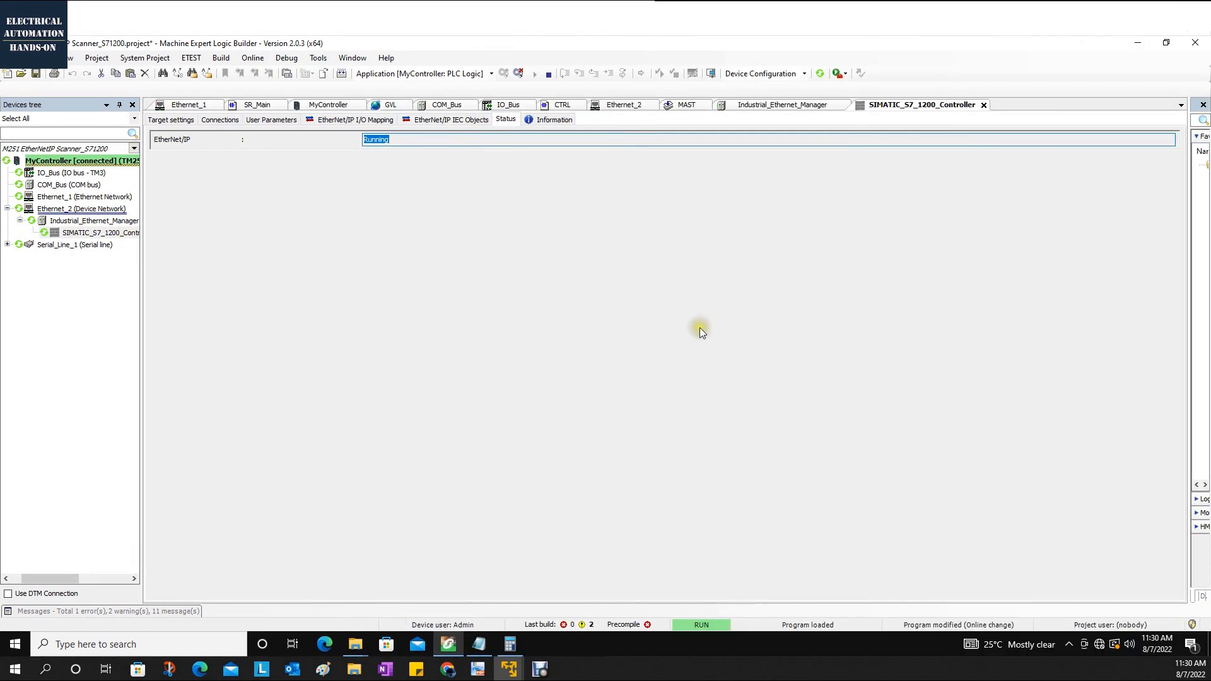
# Switch to Microsoft Edge and load the M251 controller's web server at 192.168.0.221.
pyautogui.click(325, 644)
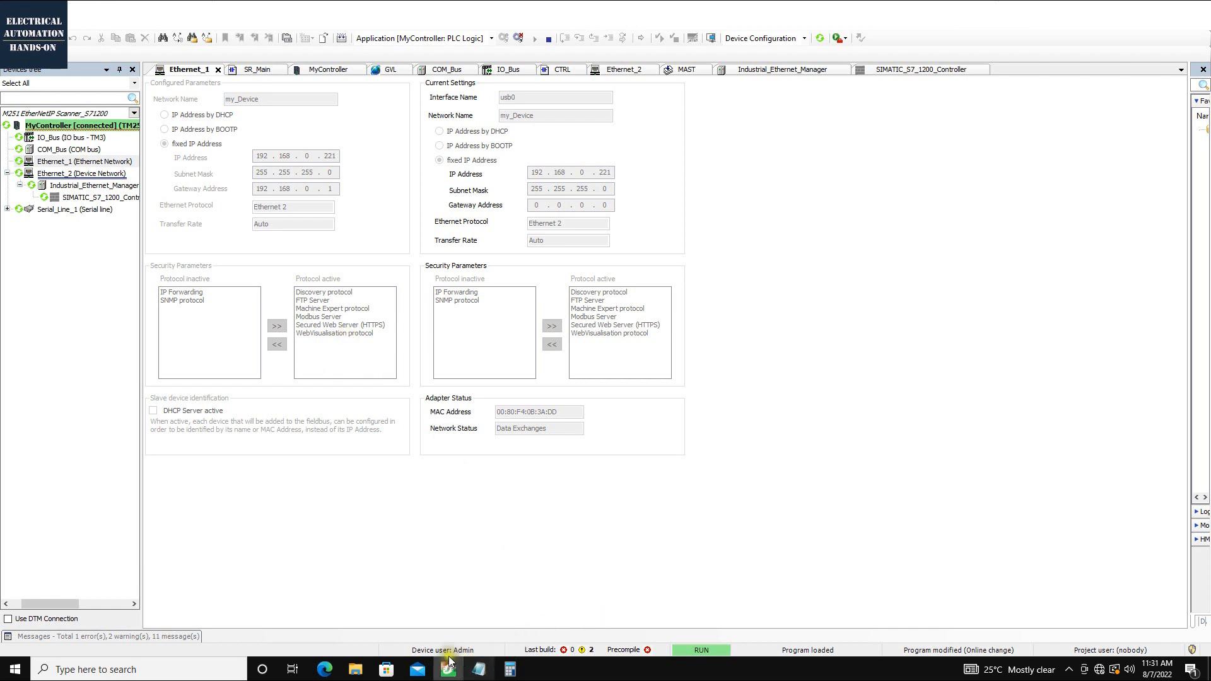
pyautogui.click(325, 669)
pyautogui.click(613, 103)
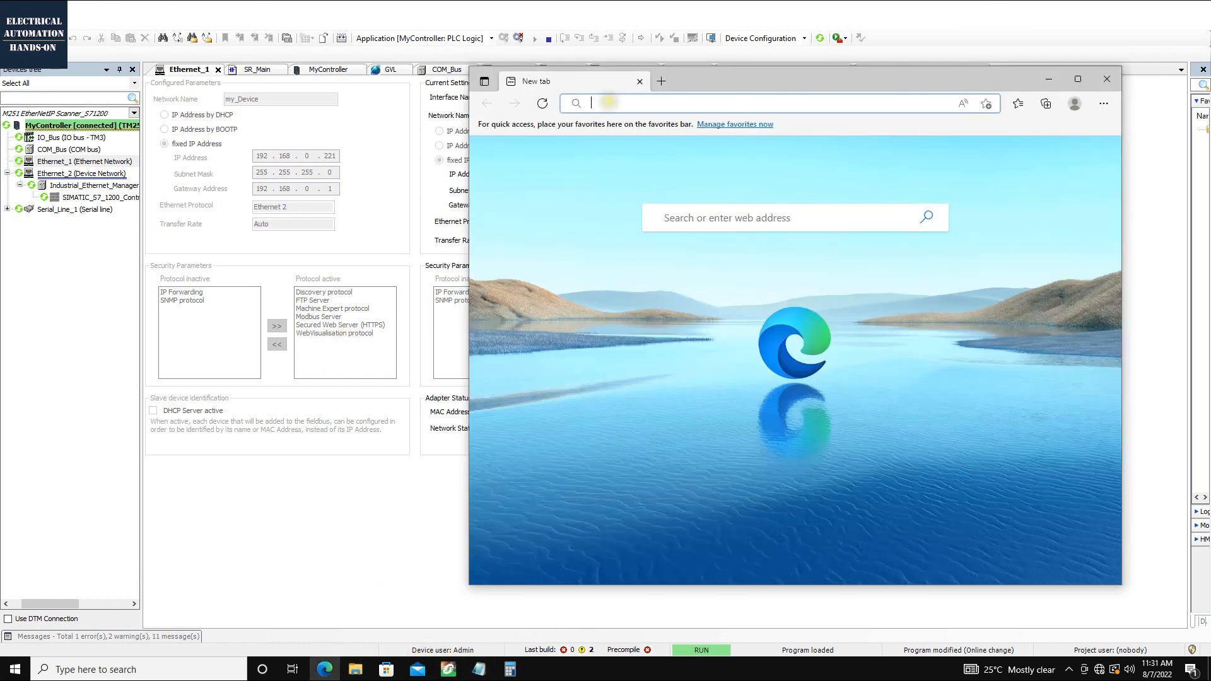
pyautogui.write('192.168.')
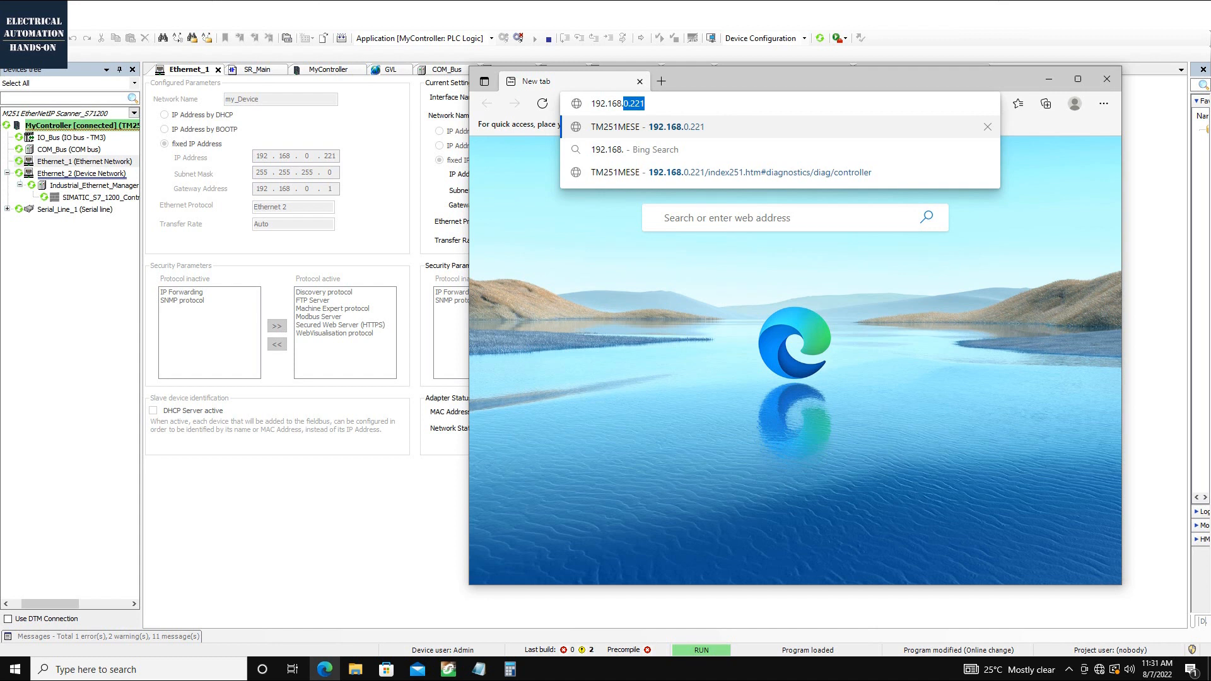
pyautogui.press('Return')
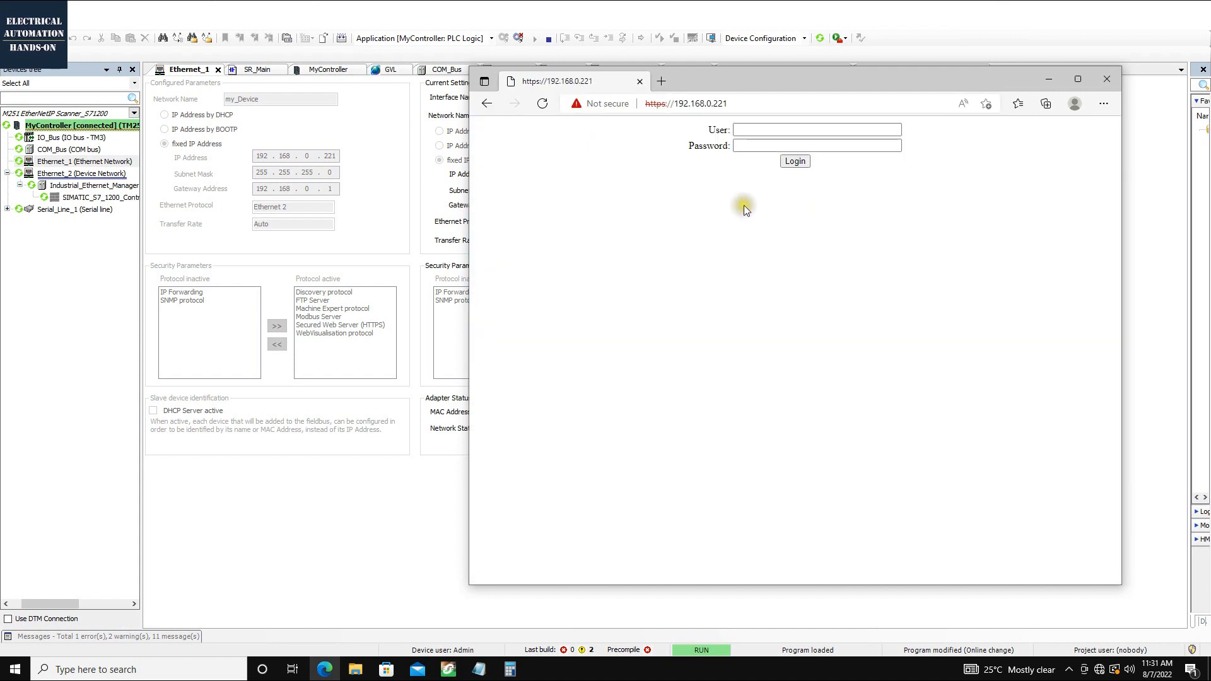
# Log in to the controller's web server as Admin with the account password.
pyautogui.click(738, 130)
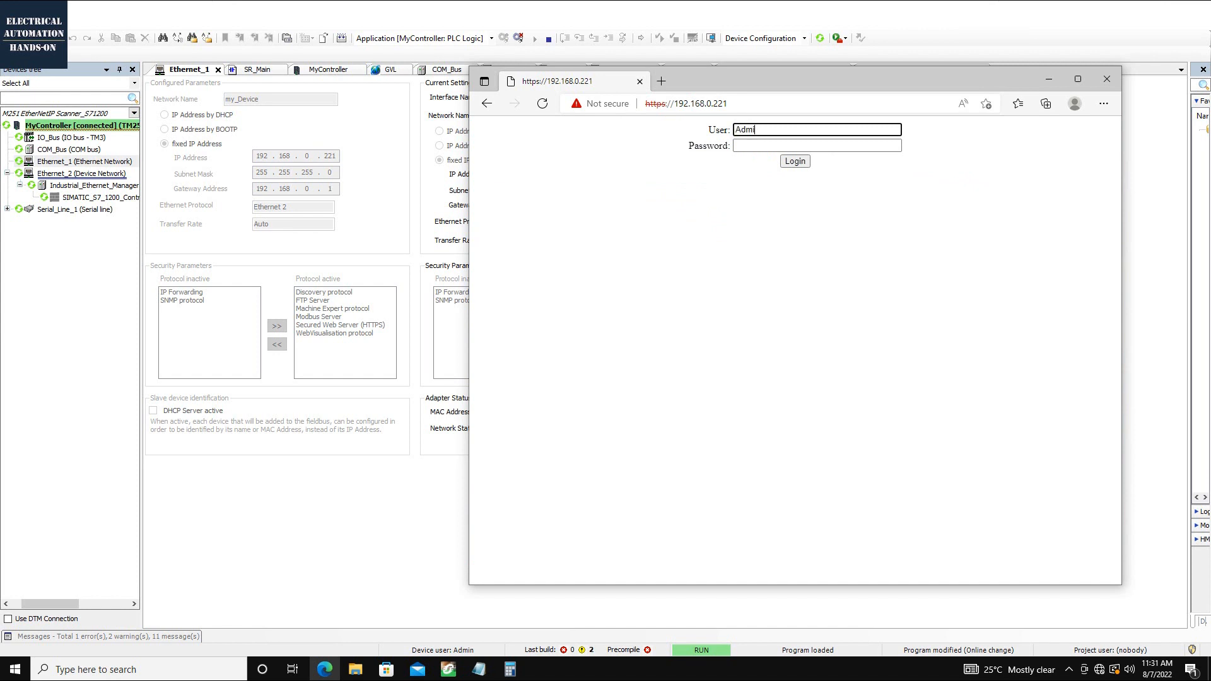
pyautogui.press('Tab')
pyautogui.write('••')
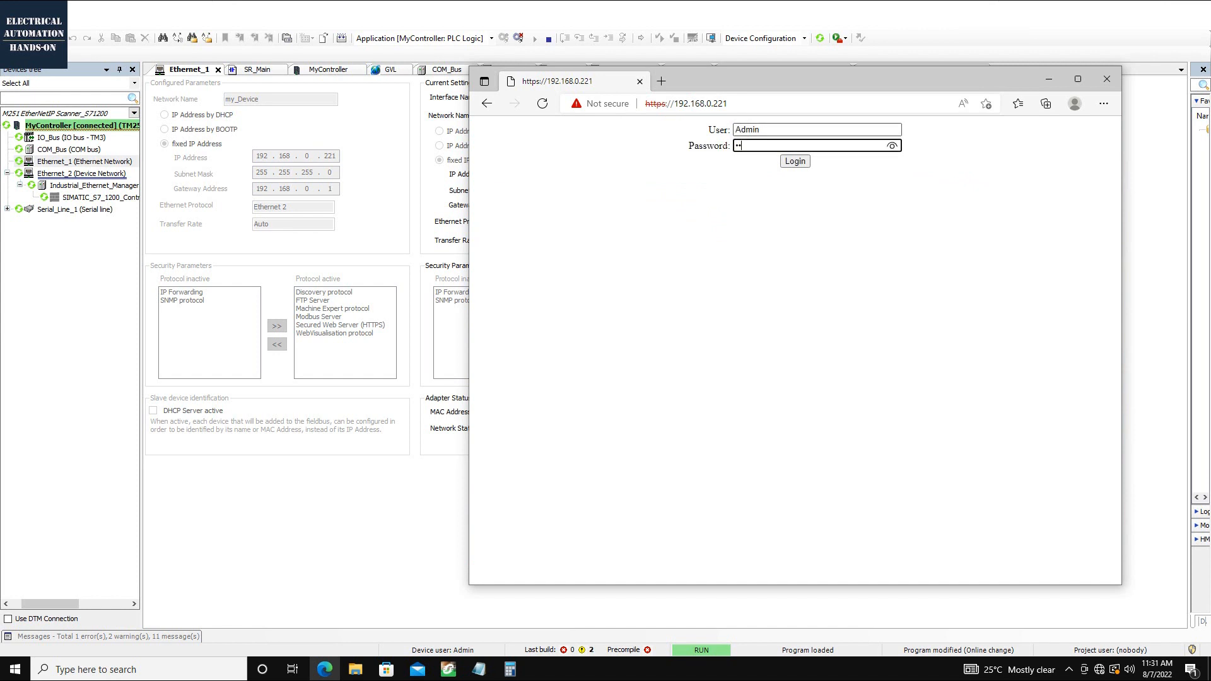
pyautogui.click(789, 167)
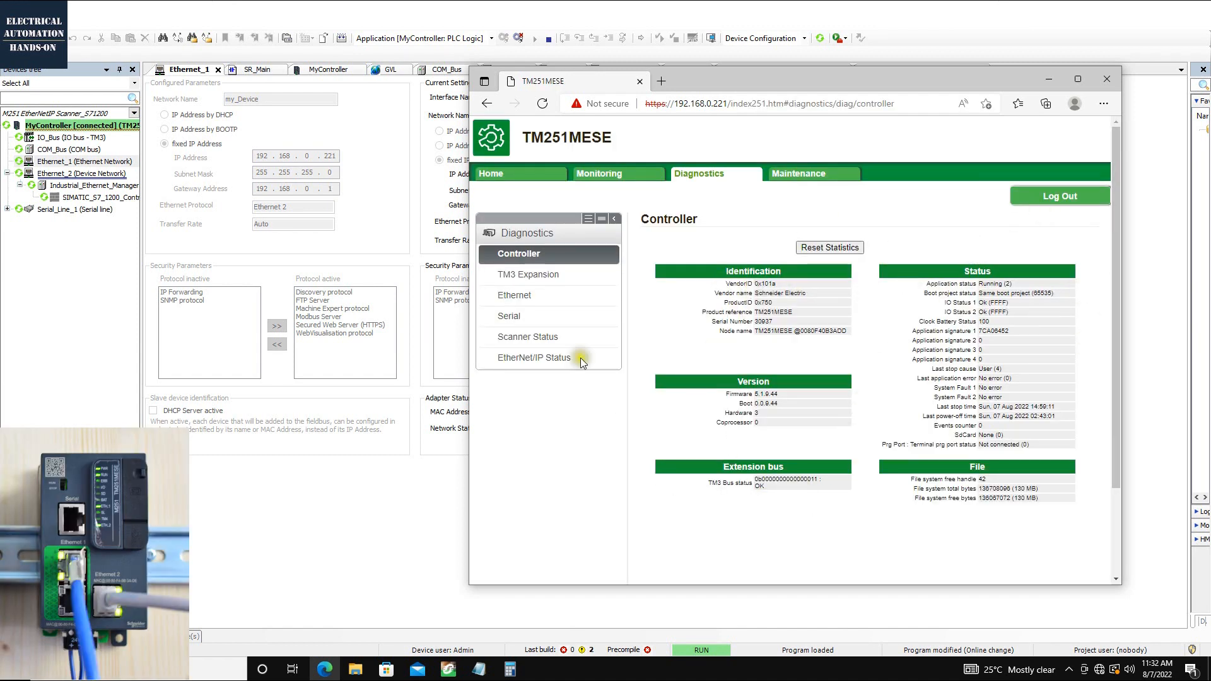
# View the Ethernet diagnostics and examine the IP addresses of Ethernet_1 and Ethernet_2.
pyautogui.click(524, 303)
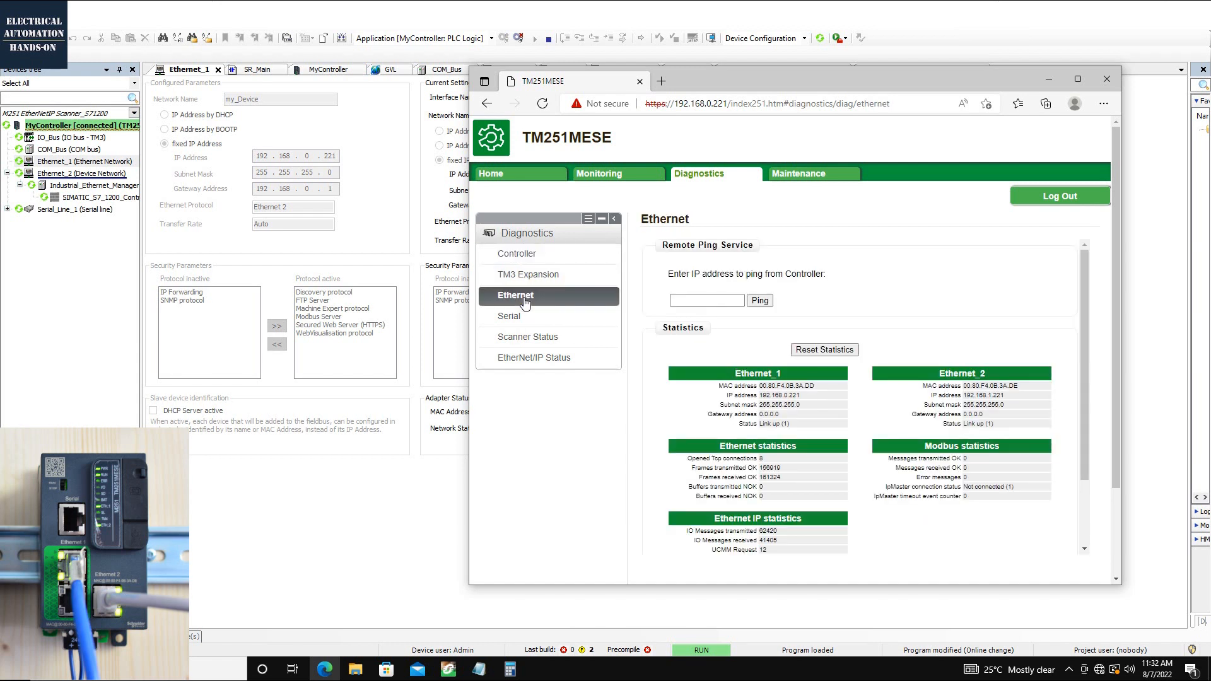
pyautogui.moveTo(1008, 395); pyautogui.dragTo(956, 396)
pyautogui.moveTo(802, 395); pyautogui.dragTo(761, 397)
pyautogui.moveTo(1010, 396); pyautogui.dragTo(956, 396)
# Ping 192.168.1.181 from the controller with the Remote Ping Service.
pyautogui.click(680, 300)
pyautogui.write('192.168.1.181')
pyautogui.moveTo(732, 301); pyautogui.dragTo(639, 298)
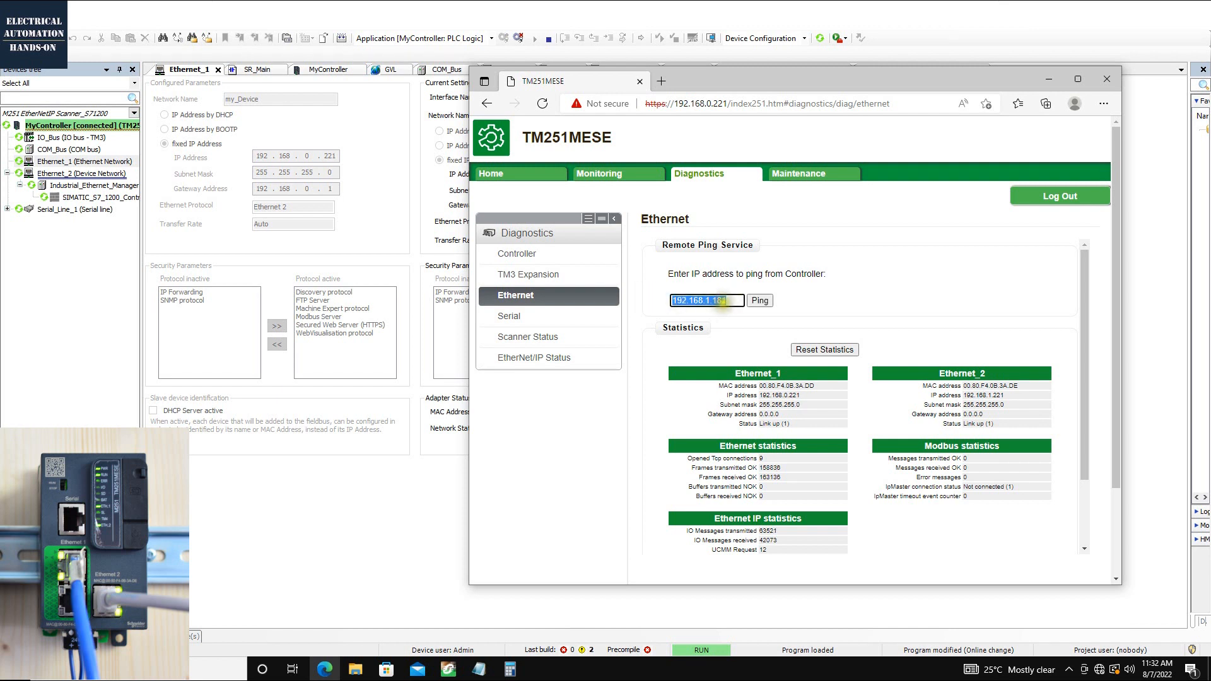
pyautogui.click(734, 302)
pyautogui.click(758, 302)
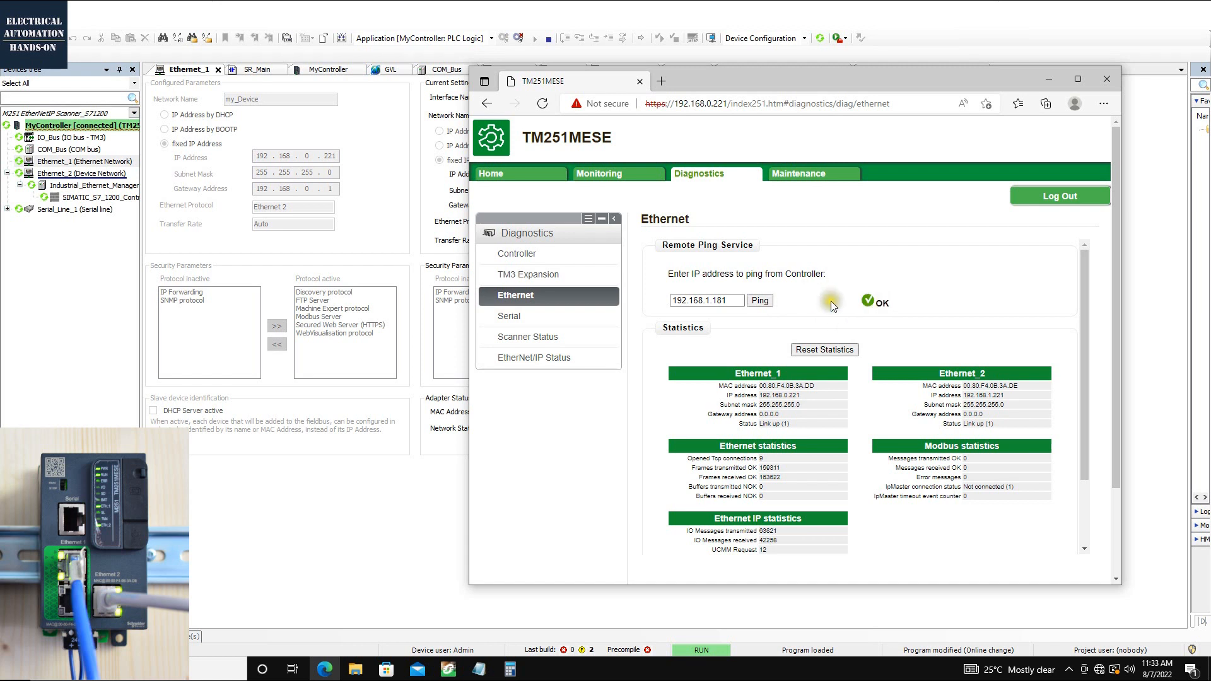
pyautogui.moveTo(733, 301); pyautogui.dragTo(633, 300)
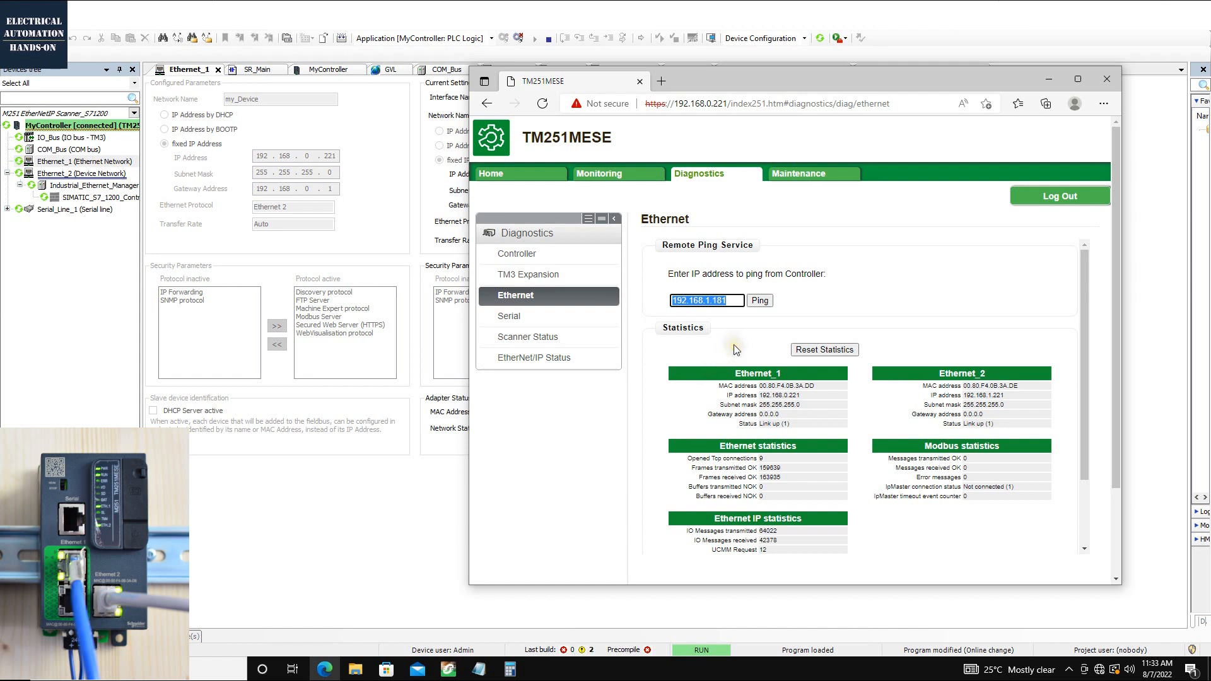
pyautogui.moveTo(726, 300)
pyautogui.mouseDown()
pyautogui.moveTo(656, 298)
pyautogui.moveTo(729, 319)
pyautogui.mouseUp()
# View the Scanner Status and EtherNet/IP Status diagnostics, and examine the details of scanned device 257.
pyautogui.click(527, 337)
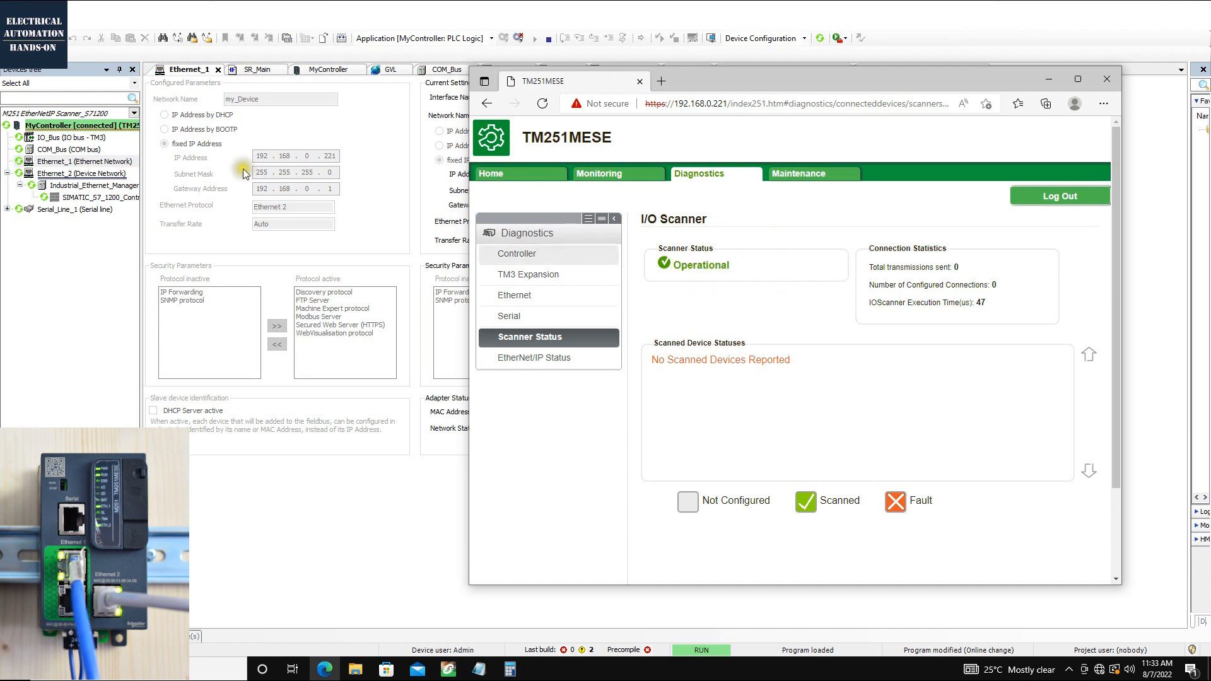
pyautogui.moveTo(136, 187)
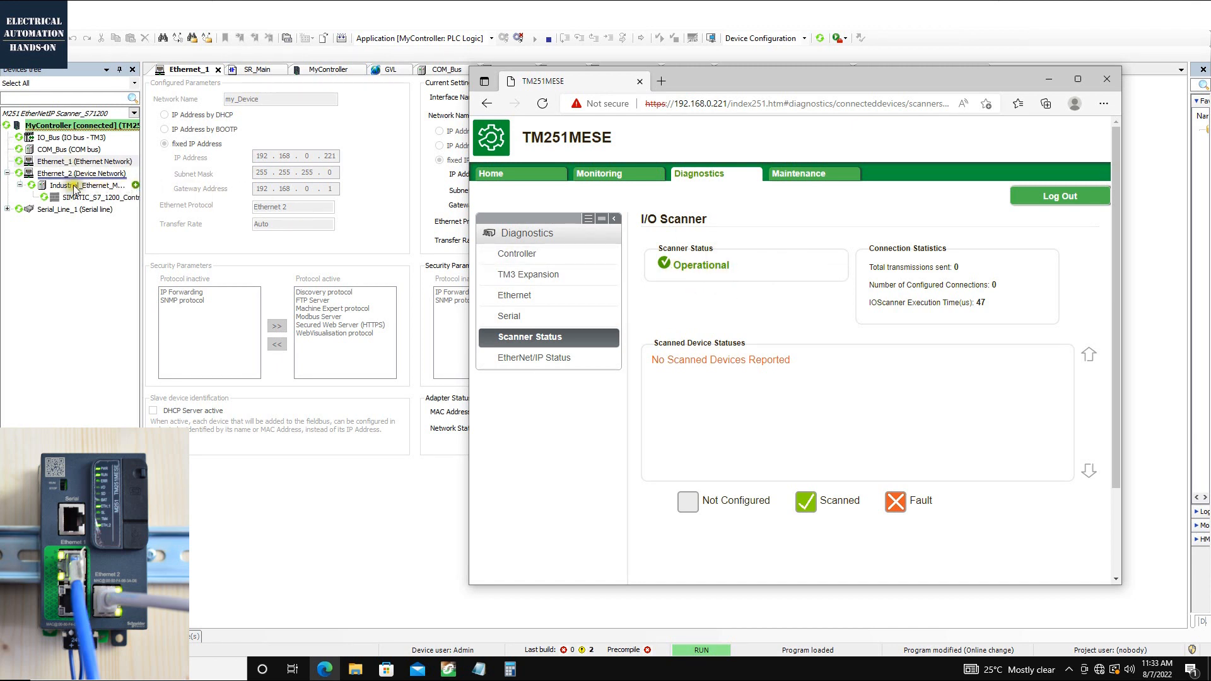
pyautogui.moveTo(142, 168); pyautogui.dragTo(229, 168)
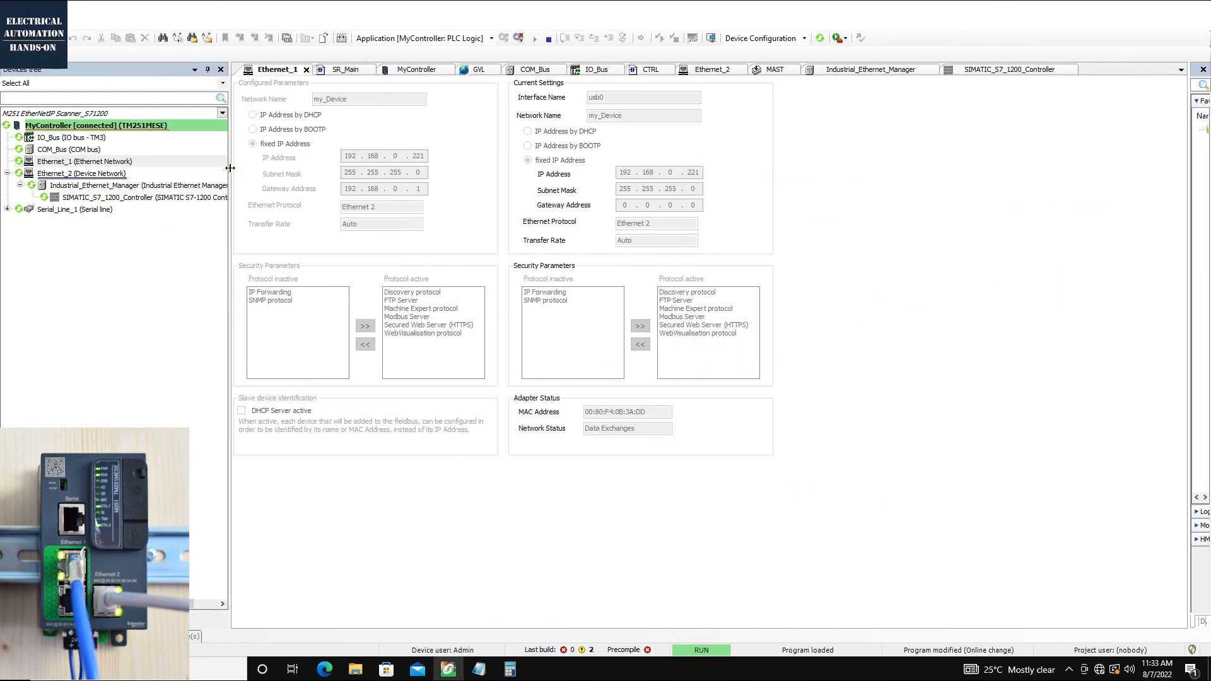
pyautogui.hotkey('alt', 'Tab')
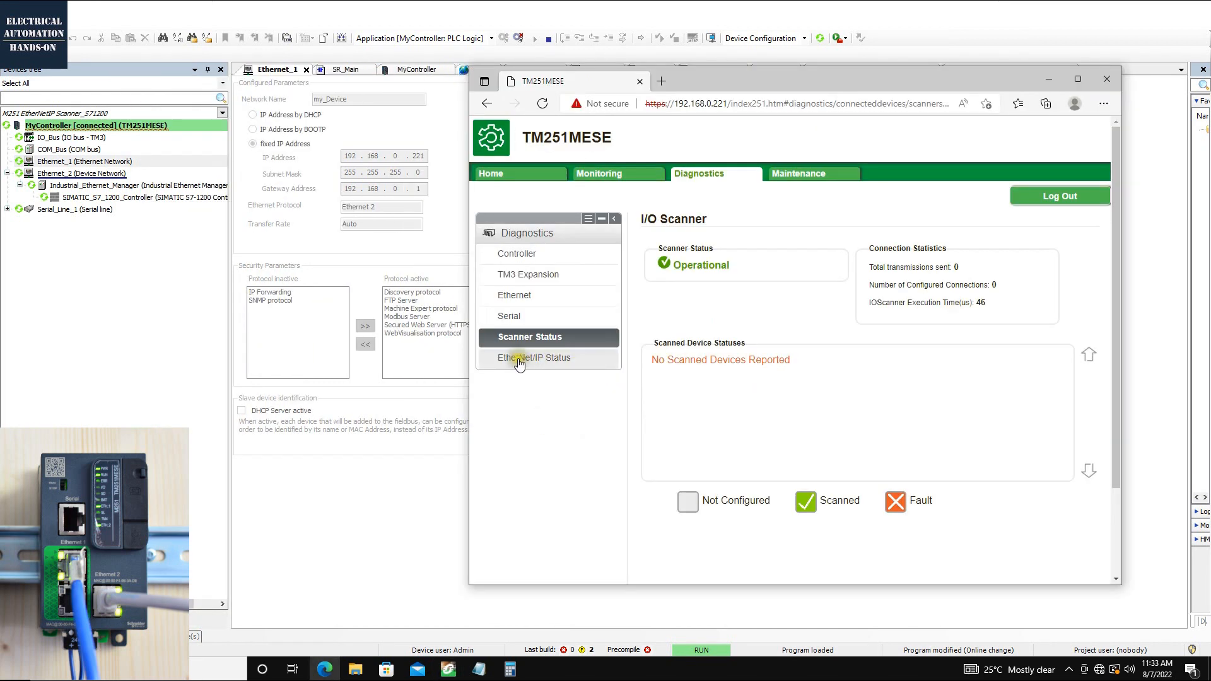
pyautogui.click(549, 361)
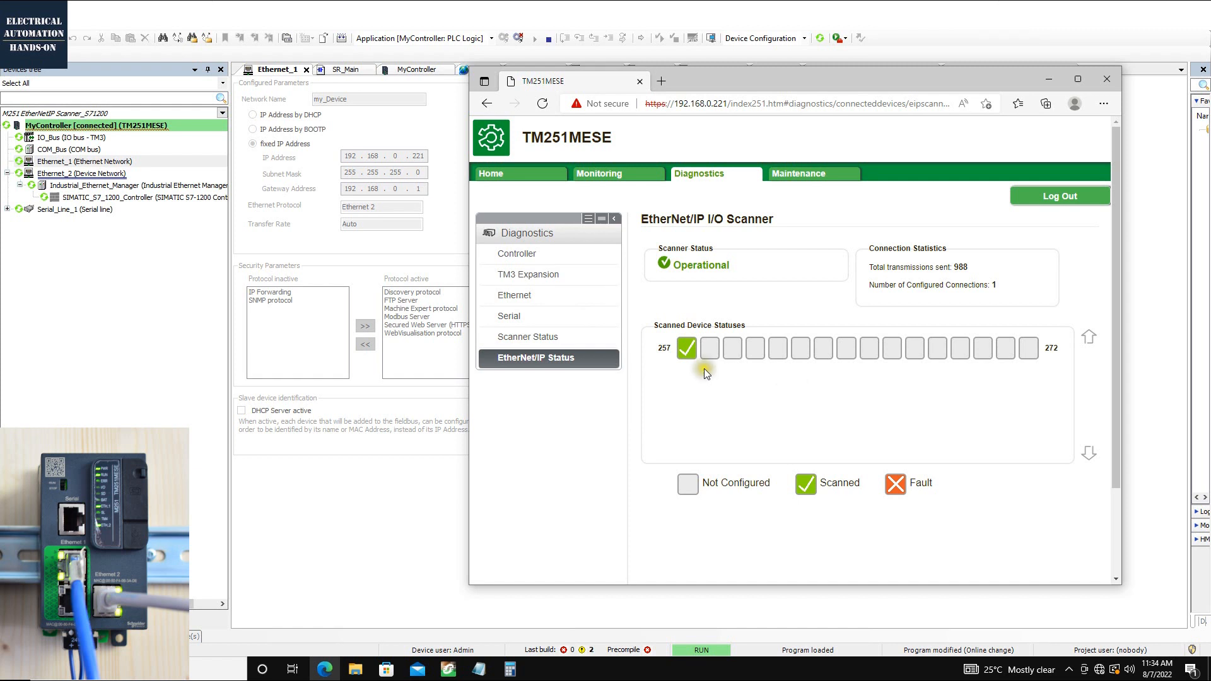
pyautogui.moveTo(684, 357)
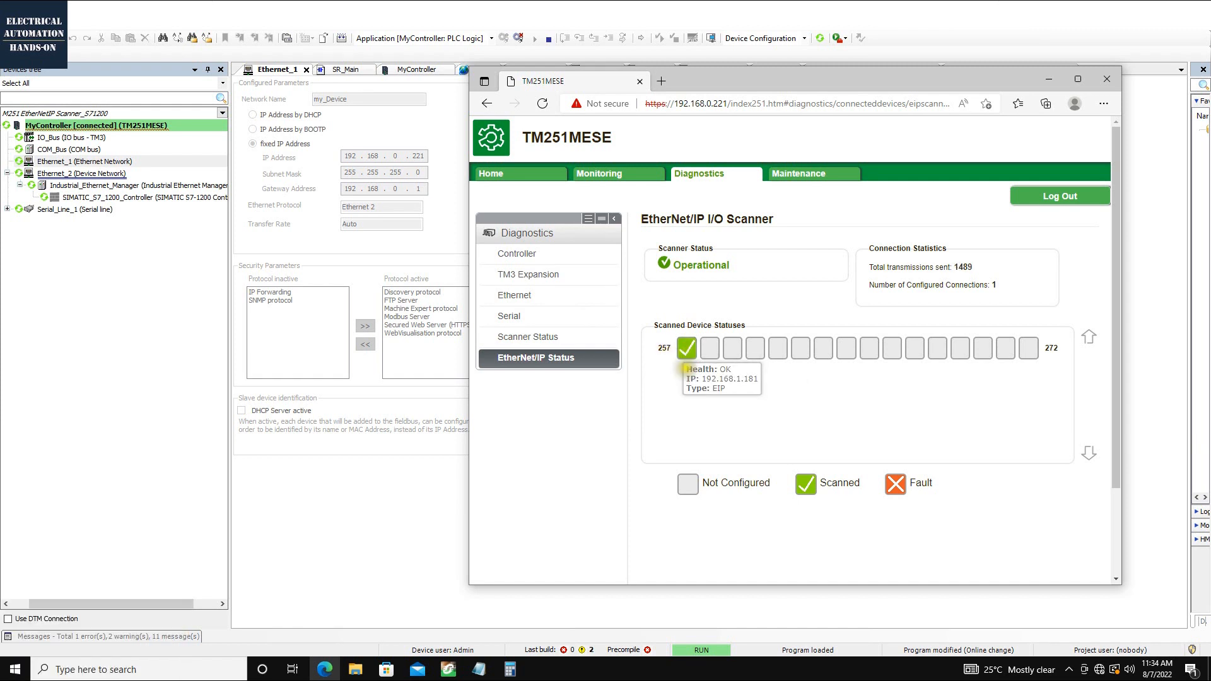
# Compare the connection number of SIMATIC_S7_1200_Controller in Machine Expert Logic Builder with the scanned device number on the web page.
pyautogui.doubleClick(153, 198)
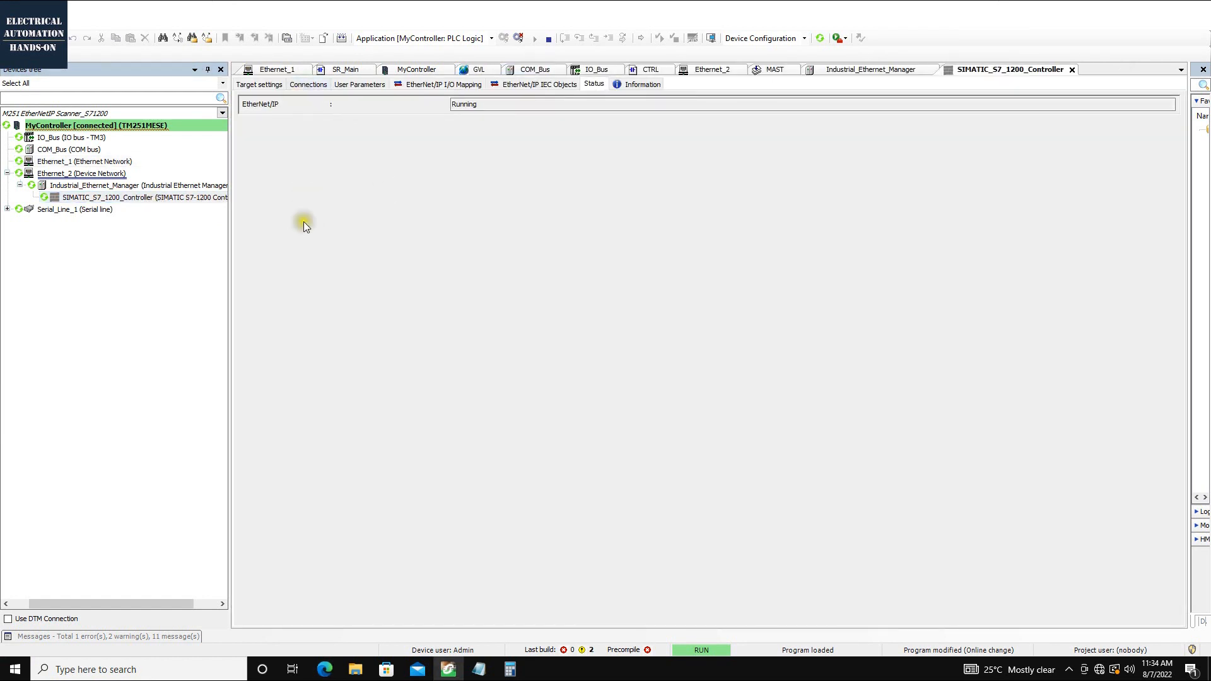
pyautogui.click(295, 88)
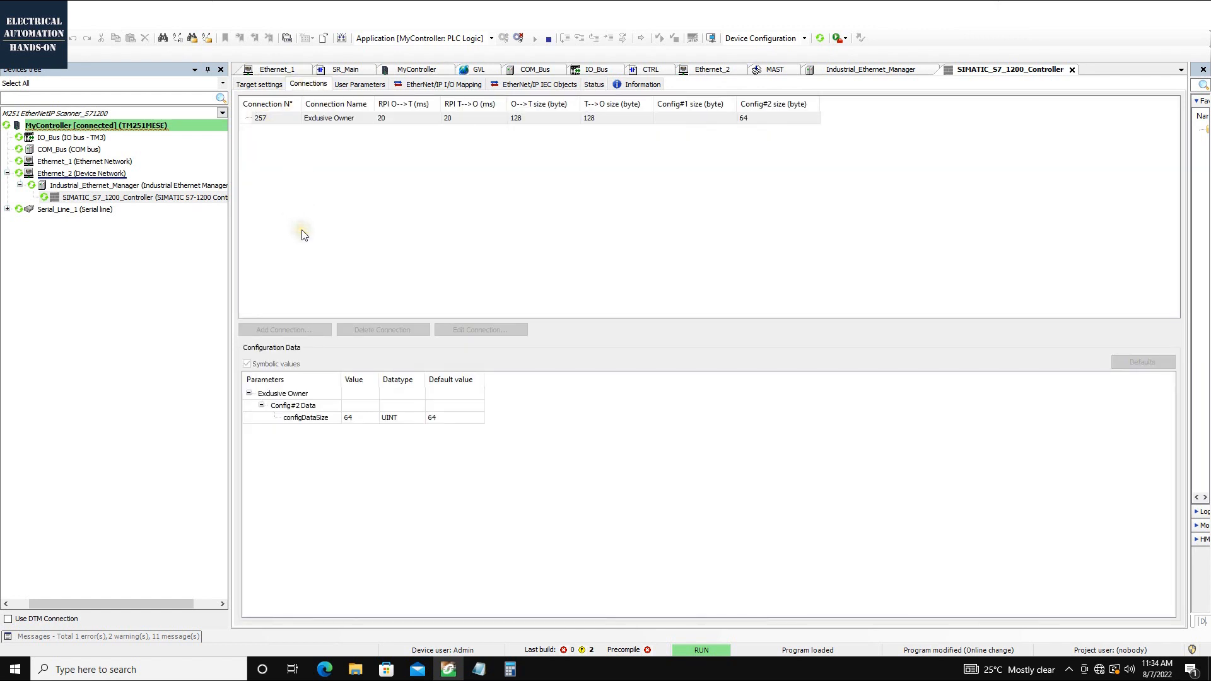
pyautogui.hotkey('alt', 'Tab')
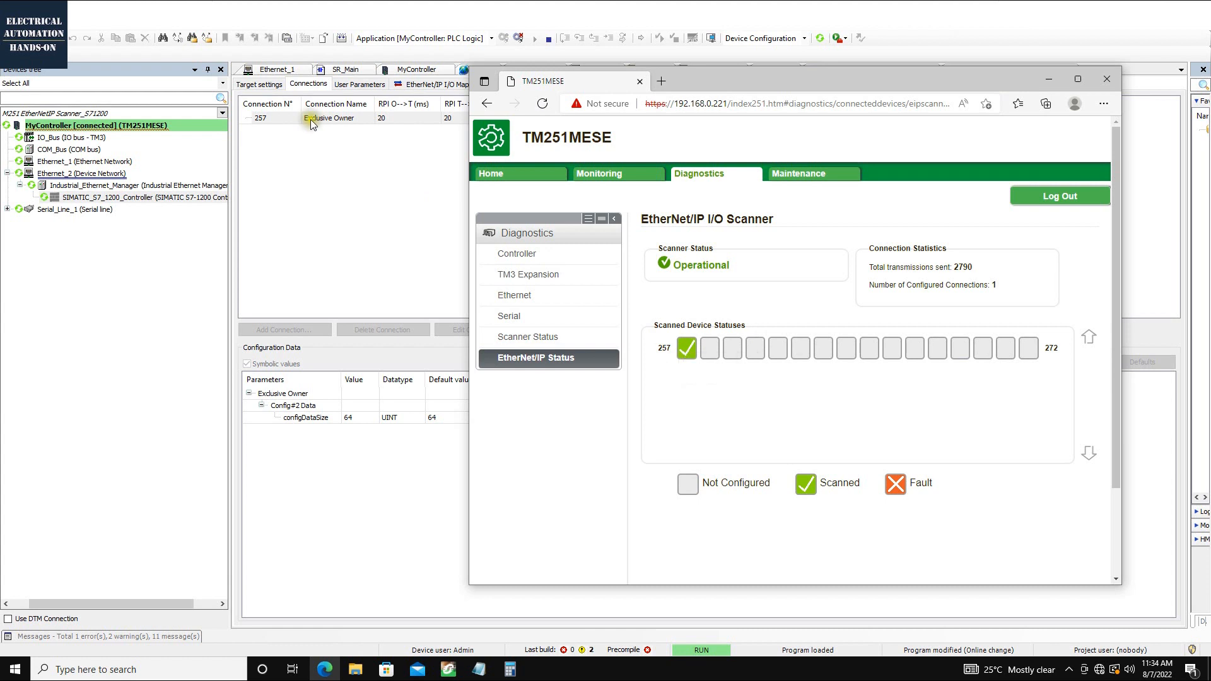
pyautogui.moveTo(735, 86); pyautogui.dragTo(739, 174)
pyautogui.moveTo(701, 439)
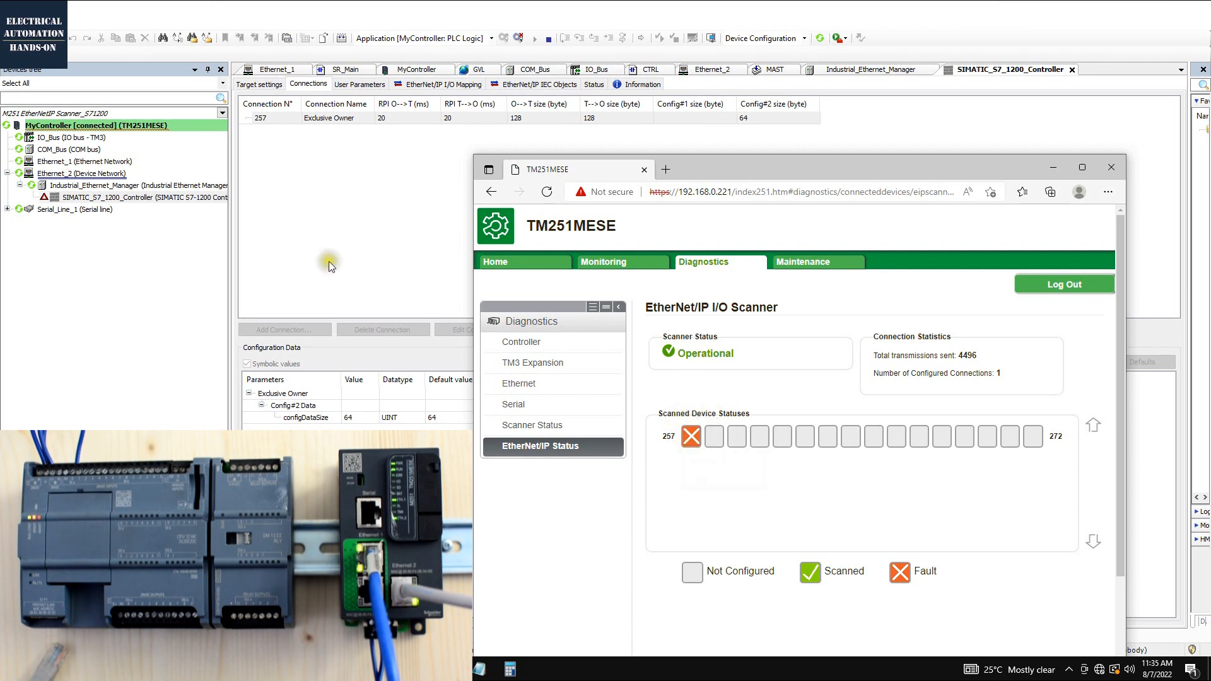
pyautogui.click(294, 233)
pyautogui.click(132, 199)
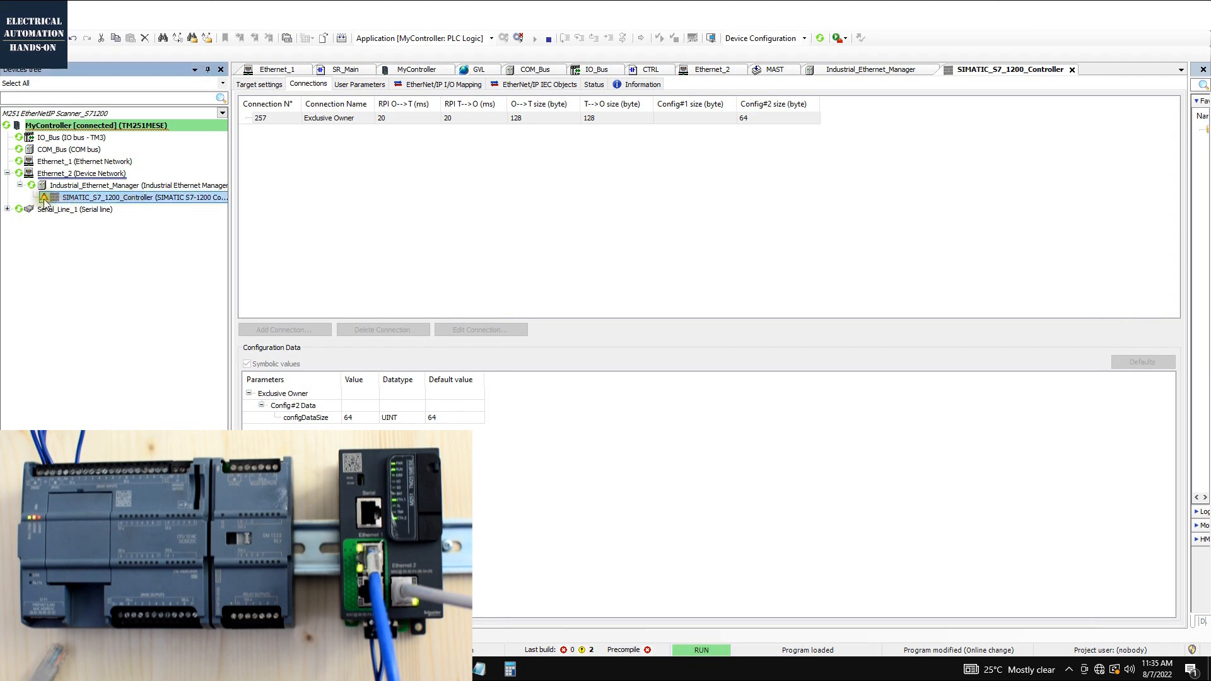
# View the EtherNet/IP status of SIMATIC_S7_1200_Controller in Machine Expert while its network cable is disconnected and reconnected.
pyautogui.click(592, 85)
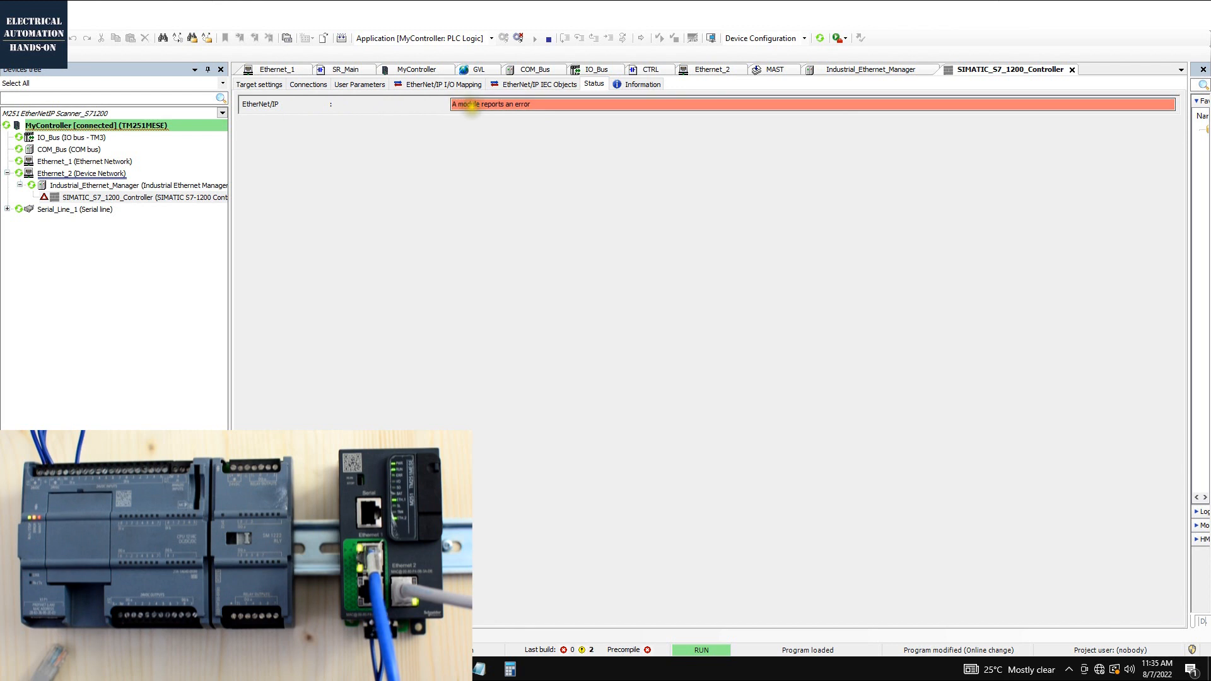
pyautogui.moveTo(481, 104); pyautogui.dragTo(550, 109)
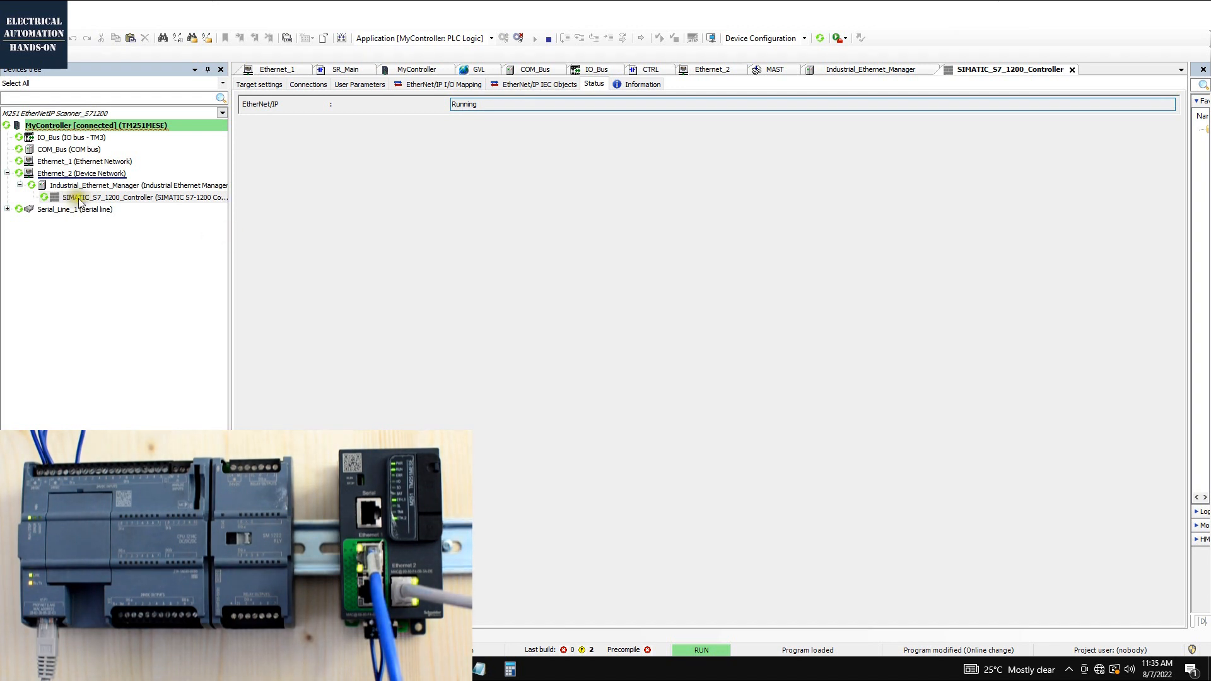
pyautogui.click(590, 143)
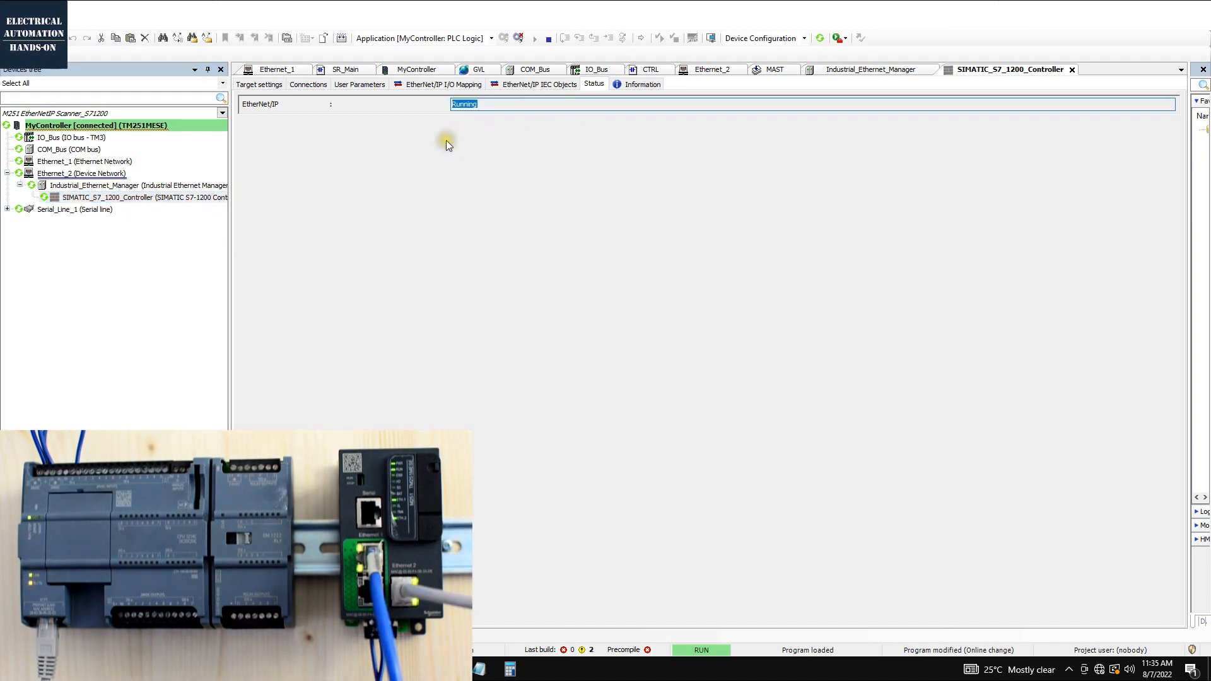
# Switch to the M251 web page and check the scanner status and scanned device 257.
pyautogui.click(419, 669)
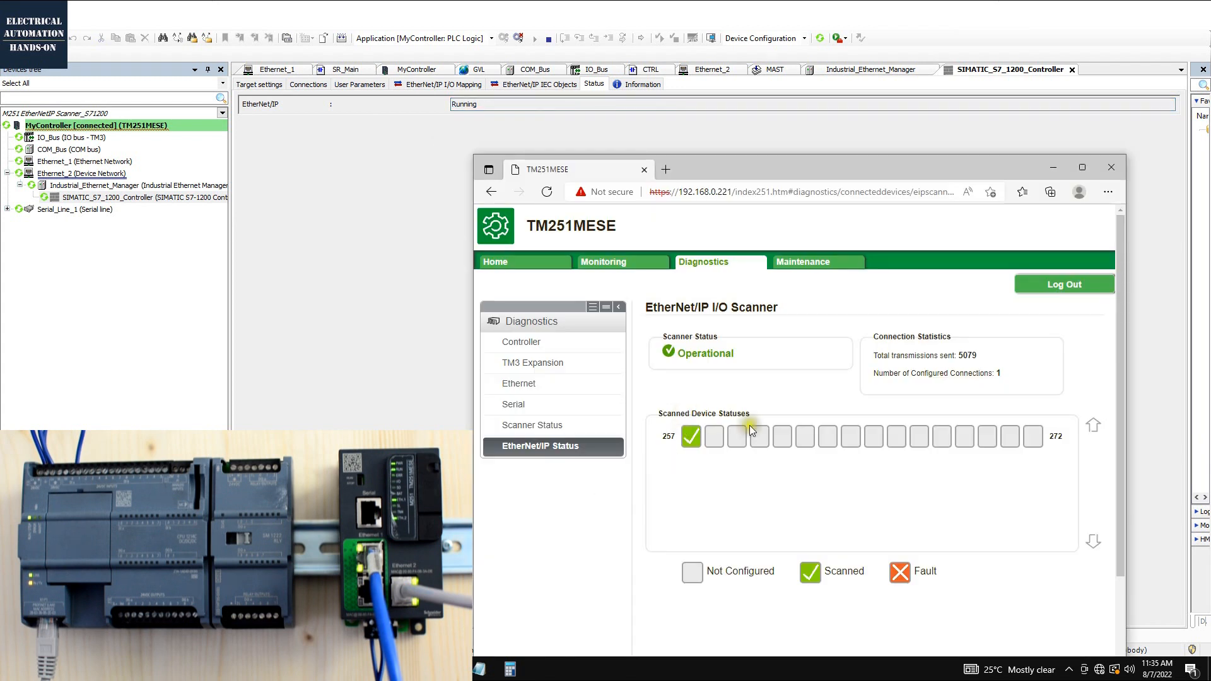
pyautogui.moveTo(862, 175); pyautogui.dragTo(883, 103)
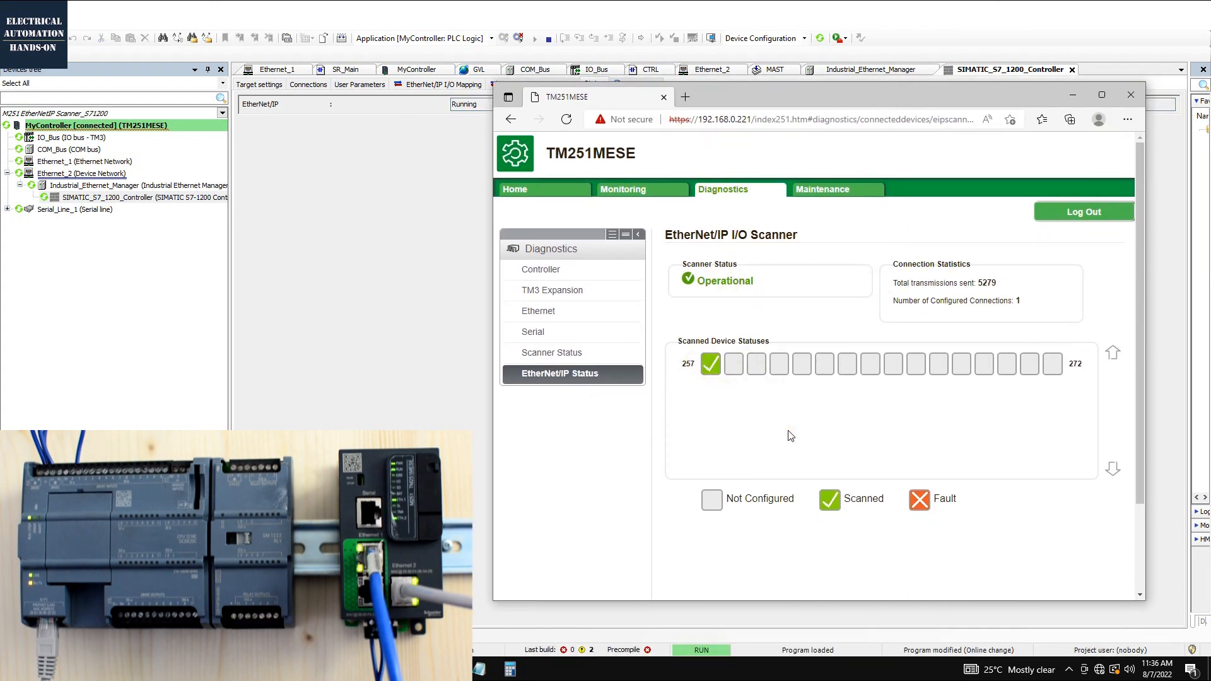
pyautogui.moveTo(710, 364)
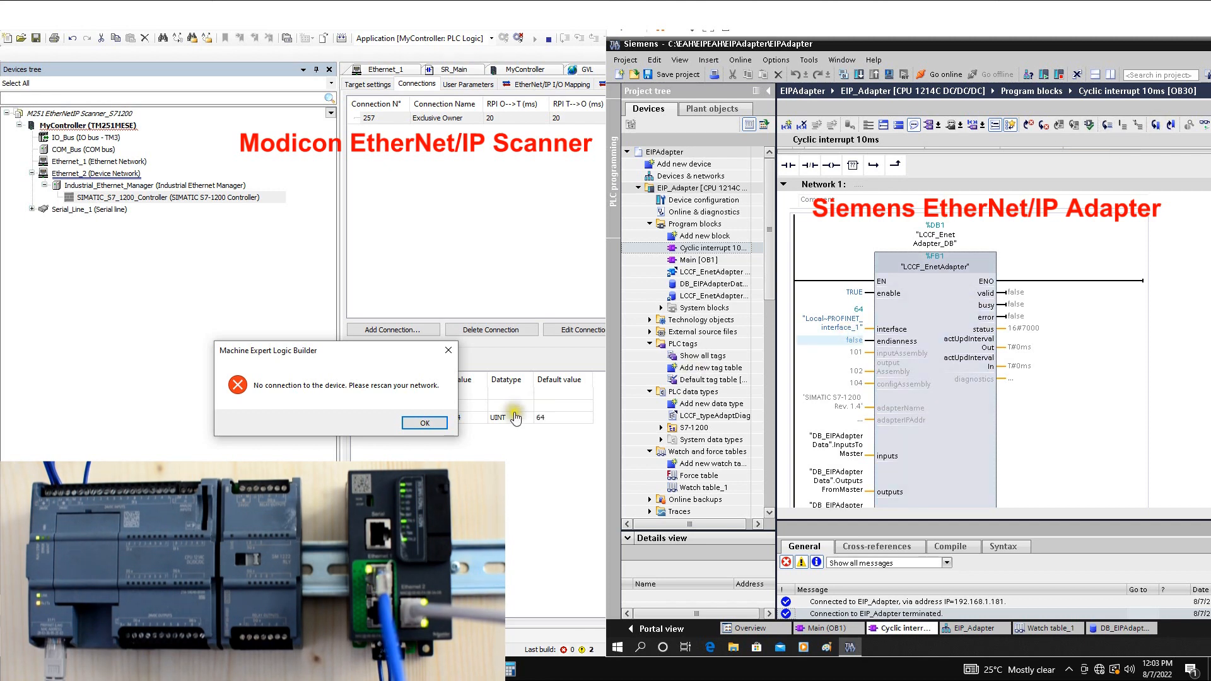
# Log in to MyController from Machine Expert, acknowledging the post configuration warning, and go online with EIP_Adapter in TIA Portal.
pyautogui.click(438, 424)
pyautogui.click(424, 423)
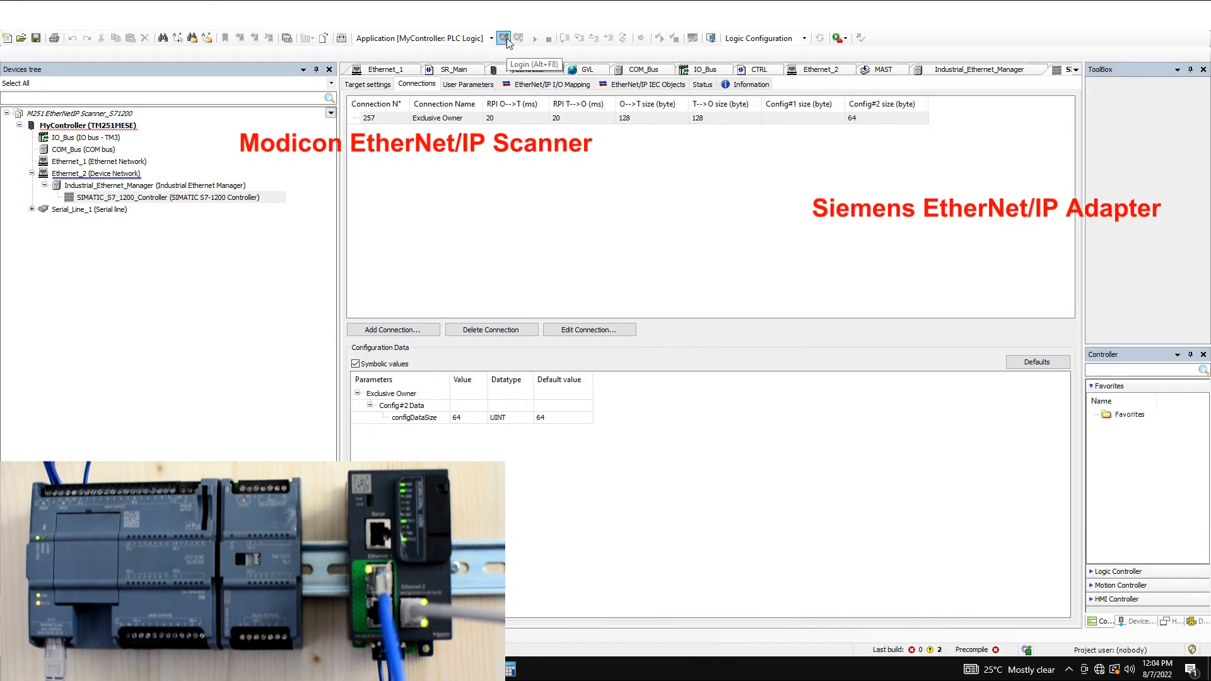
pyautogui.click(504, 38)
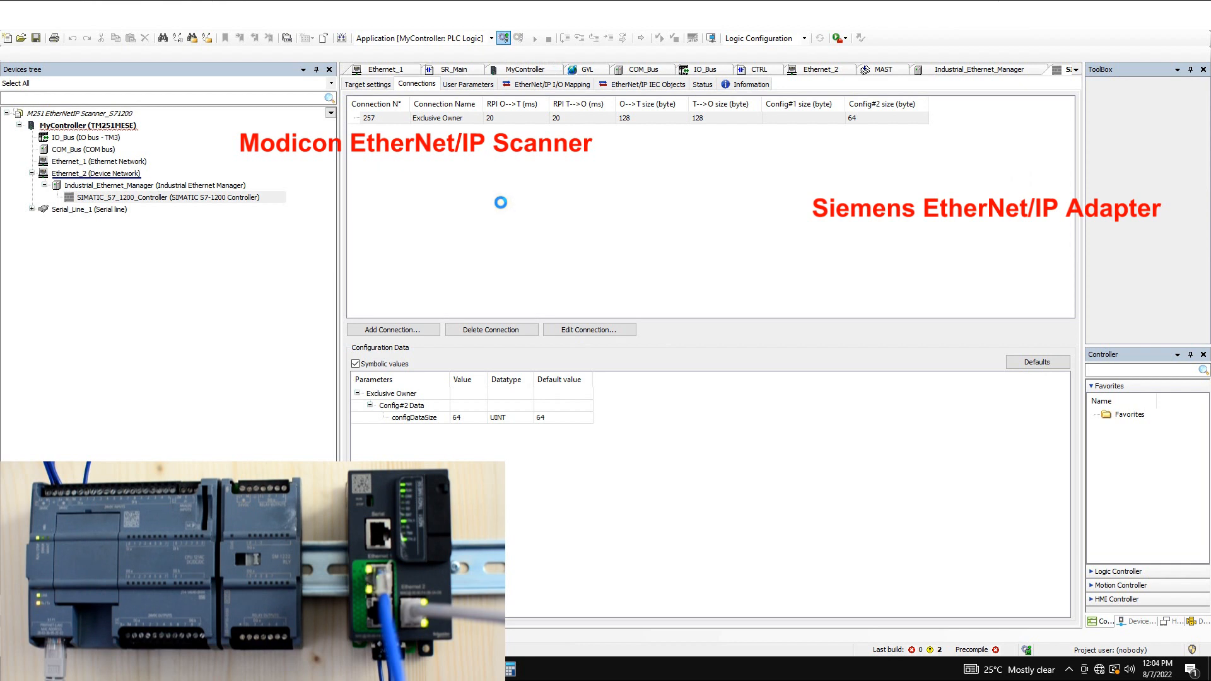
pyautogui.click(678, 379)
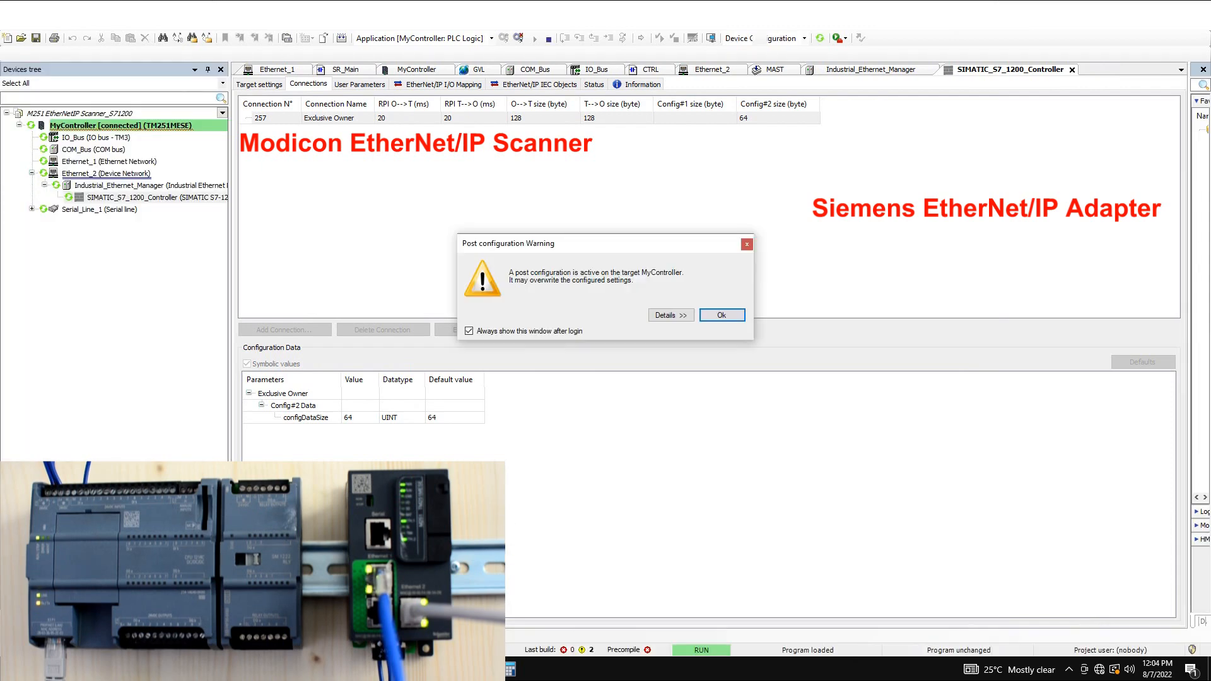
pyautogui.click(719, 315)
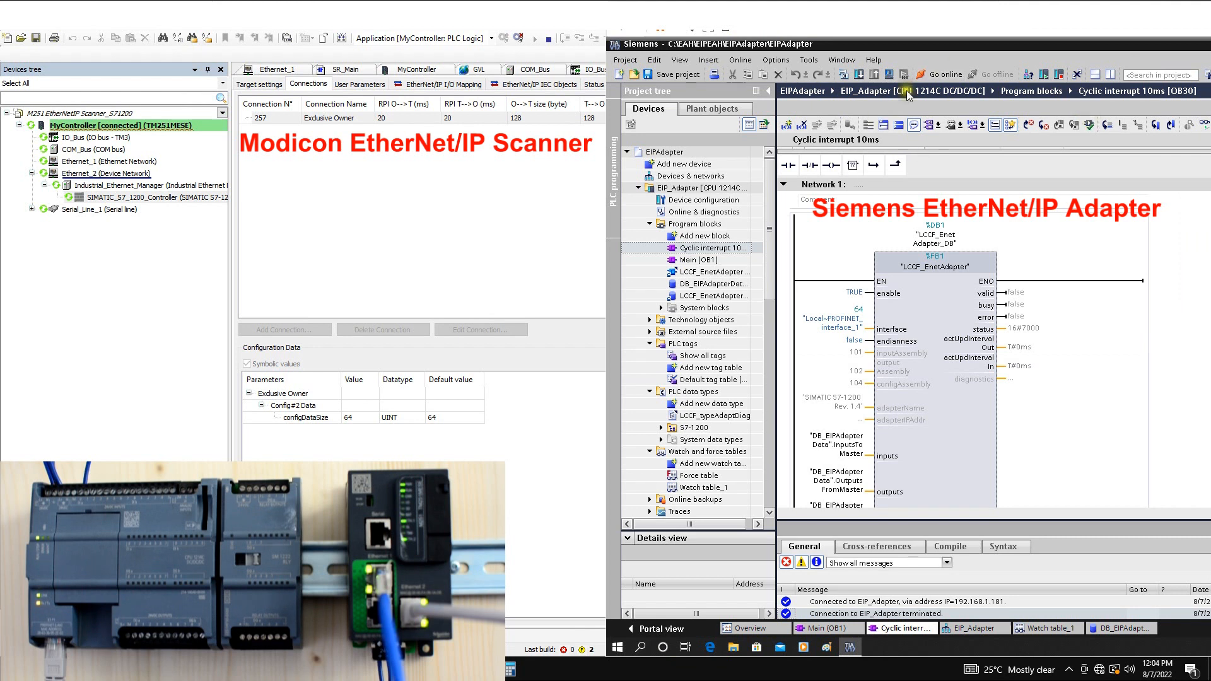
pyautogui.click(940, 74)
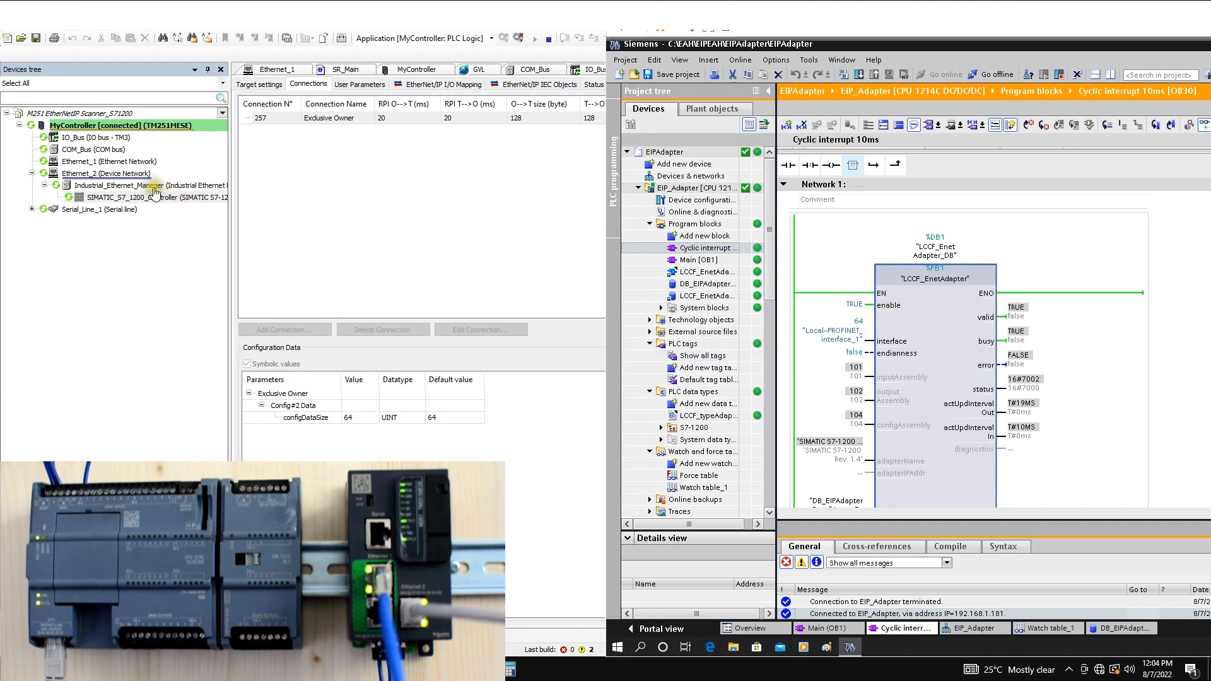
# Check the status pages of Industrial_Ethernet_Manager and SIMATIC_S7_1200_Controller in Machine Expert.
pyautogui.click(129, 197)
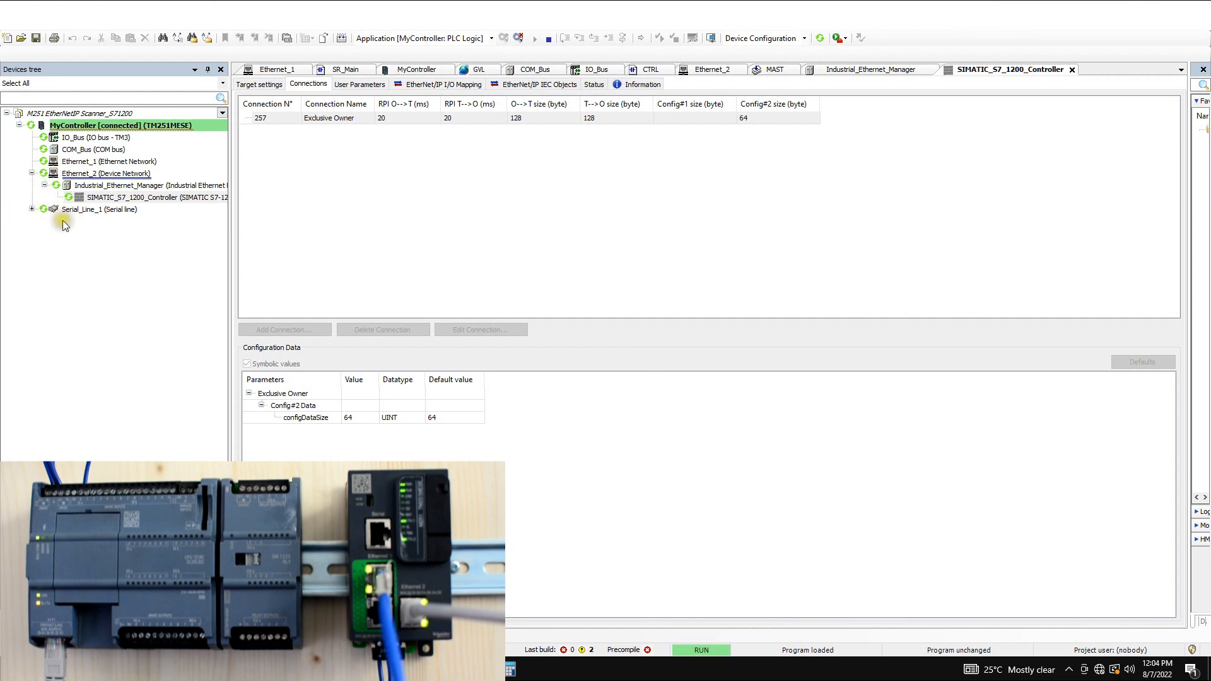
pyautogui.doubleClick(147, 186)
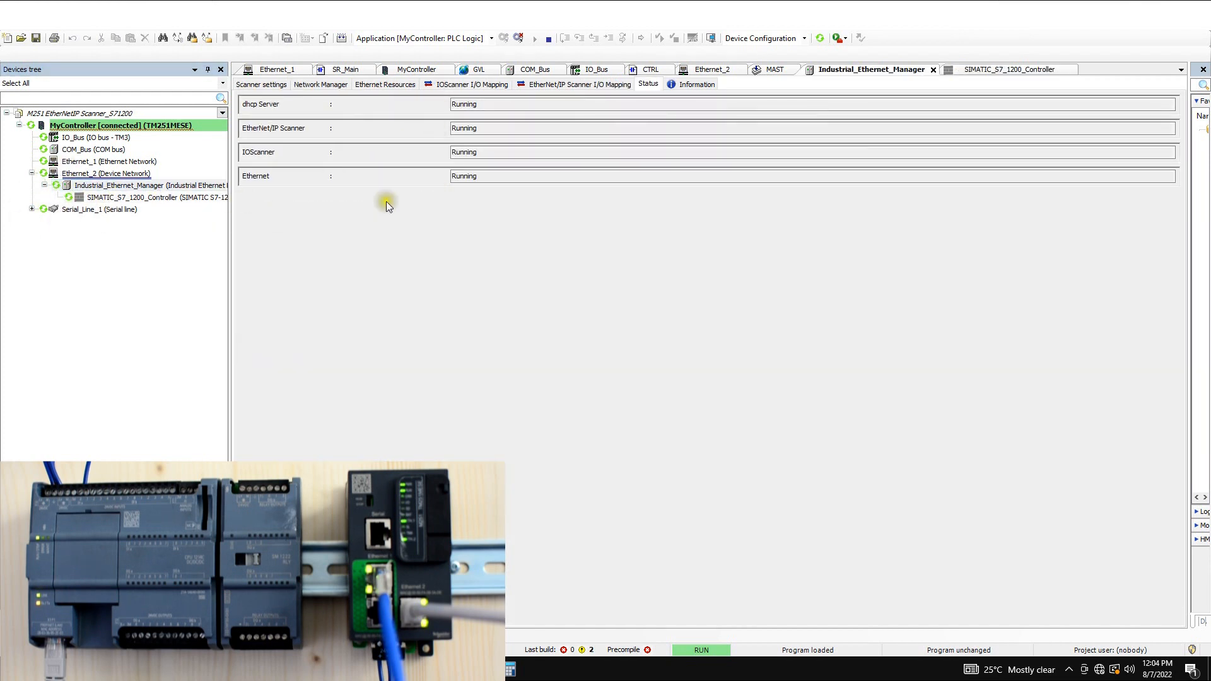
pyautogui.doubleClick(152, 197)
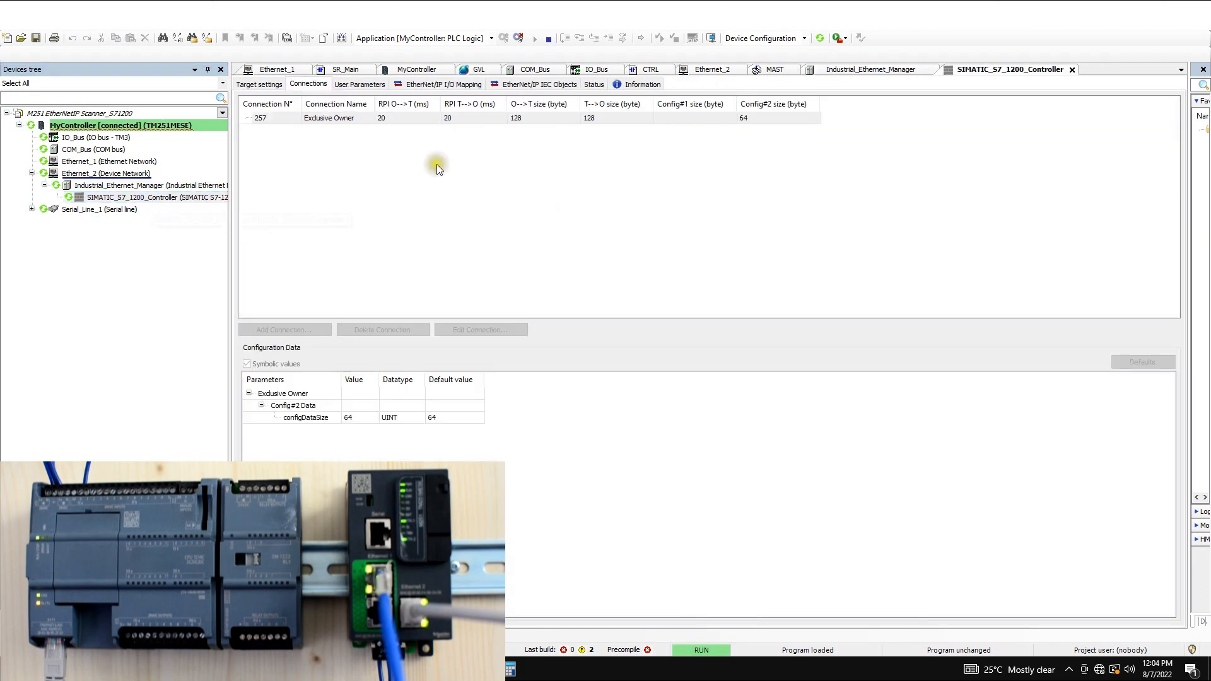
pyautogui.click(603, 84)
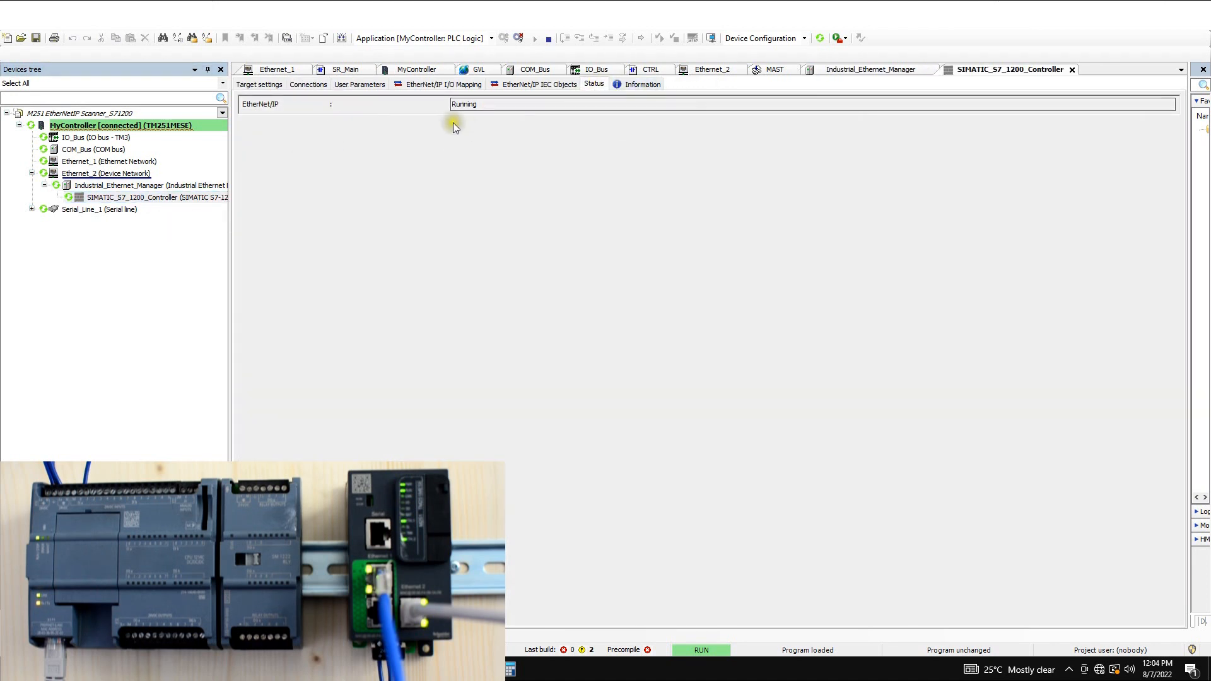
# Bring up the M251 web page's EtherNet/IP Status diagnostics and examine scanned device 257 alongside the Siemens adapter block.
pyautogui.click(480, 668)
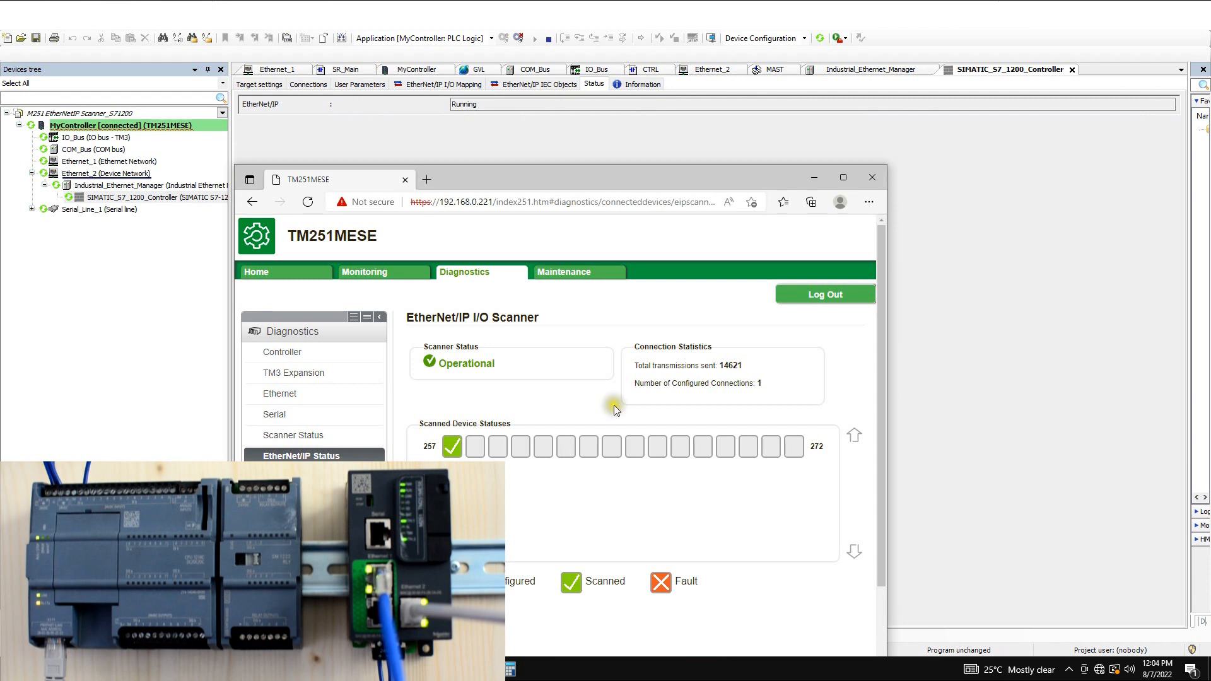
pyautogui.moveTo(612, 178); pyautogui.dragTo(524, 182)
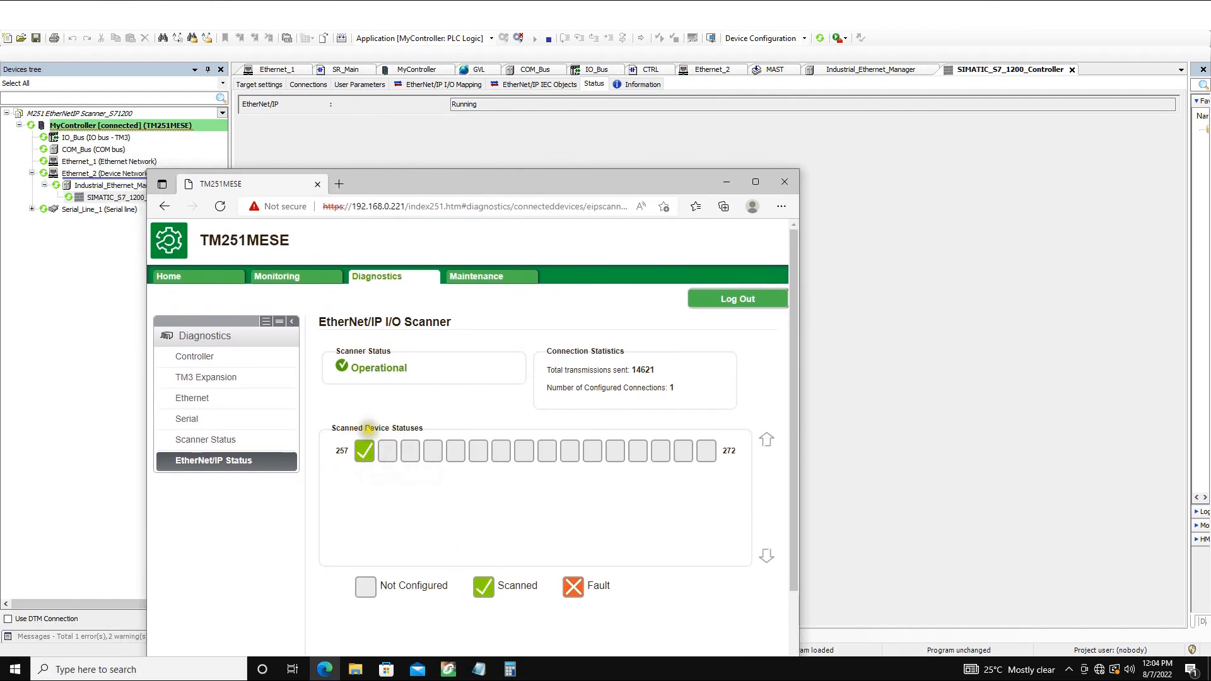
pyautogui.moveTo(372, 465)
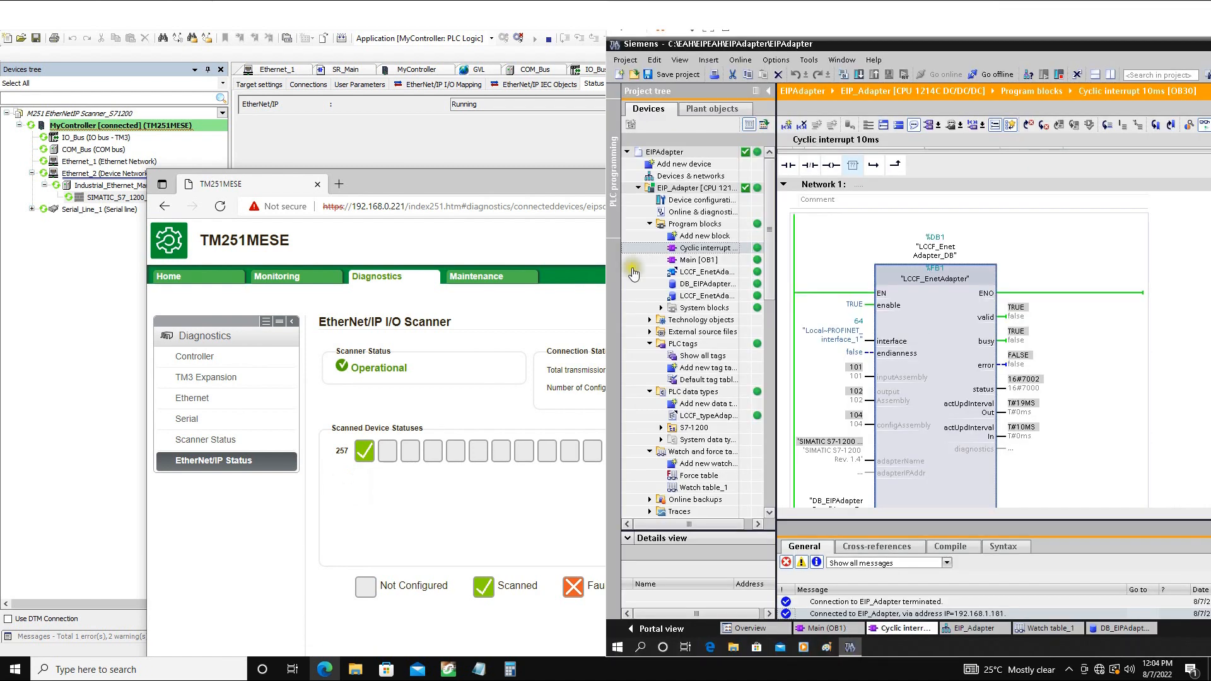